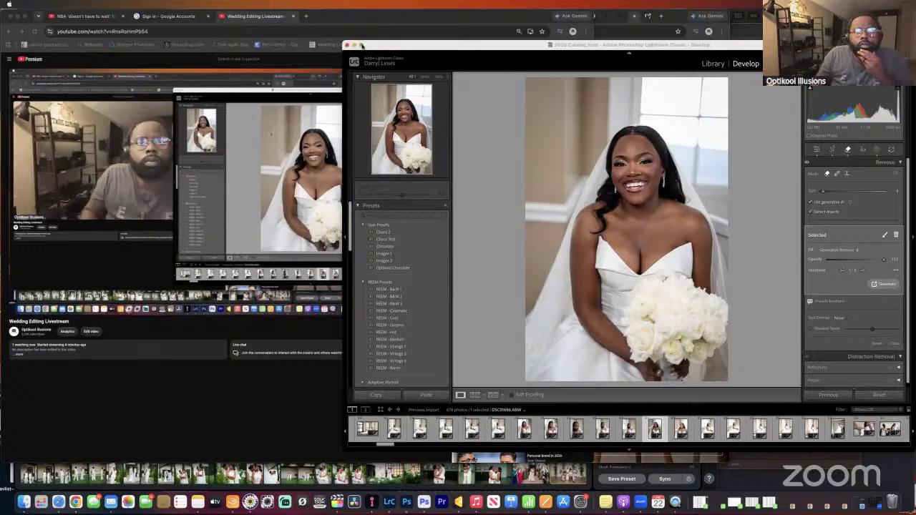
Enlarge the Lightroom Classic window upward, leftward and downward so the bride's portrait has more editing space beside the browser.
left_click(362, 46)
left_click(362, 45)
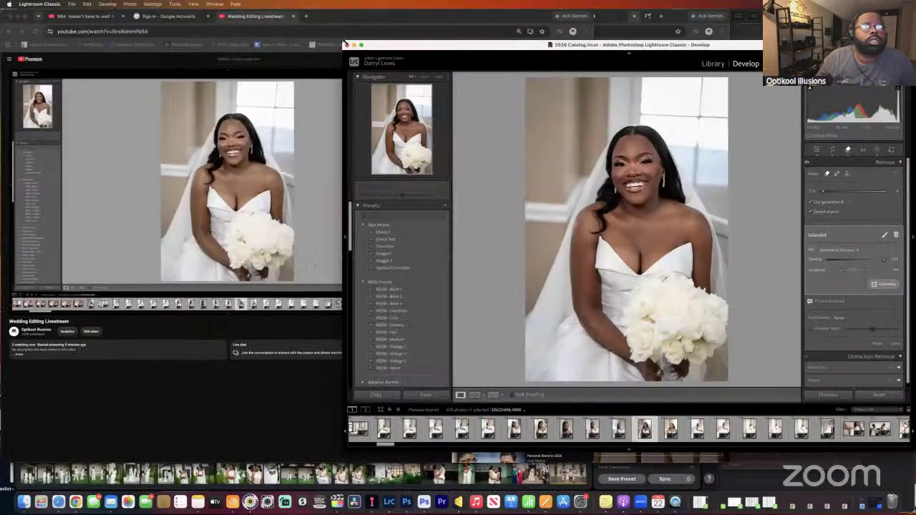
left_click_drag(347, 44, 327, 42)
left_click_drag(294, 7, 244, 3)
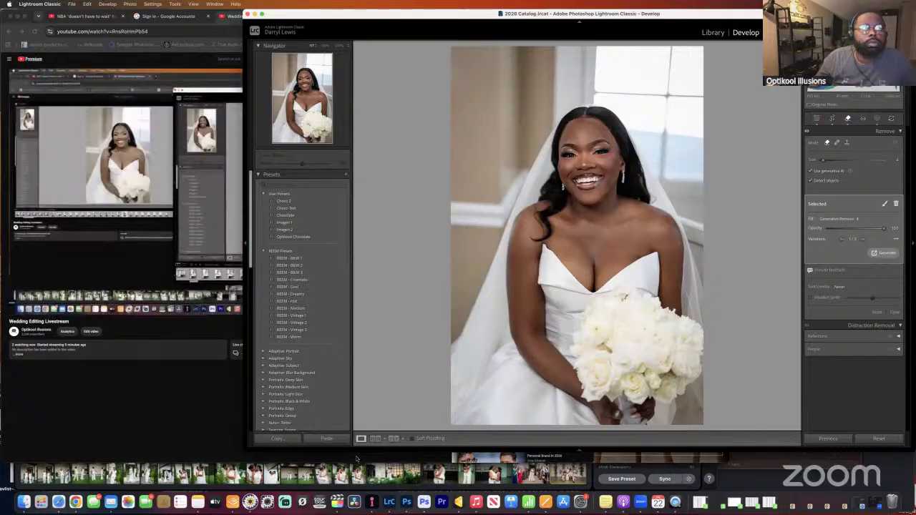
mouse_move(353, 449)
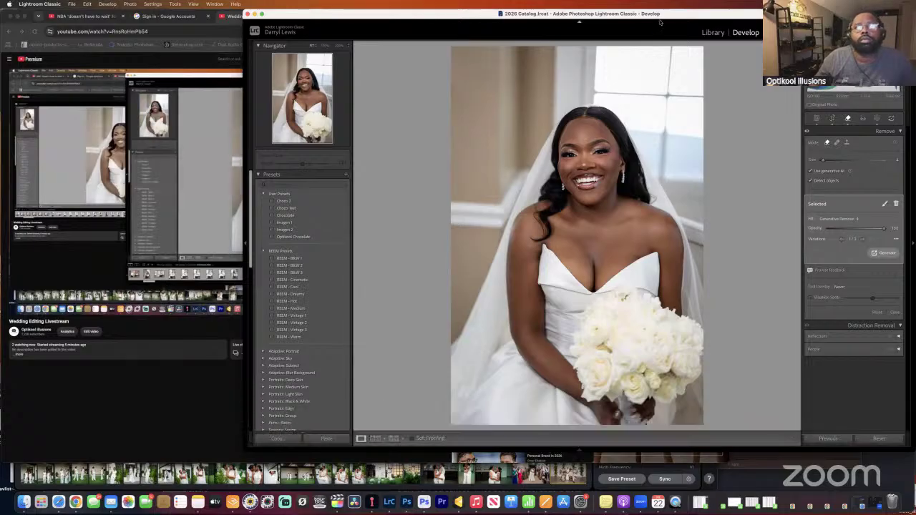
left_click_drag(670, 30, 664, 71)
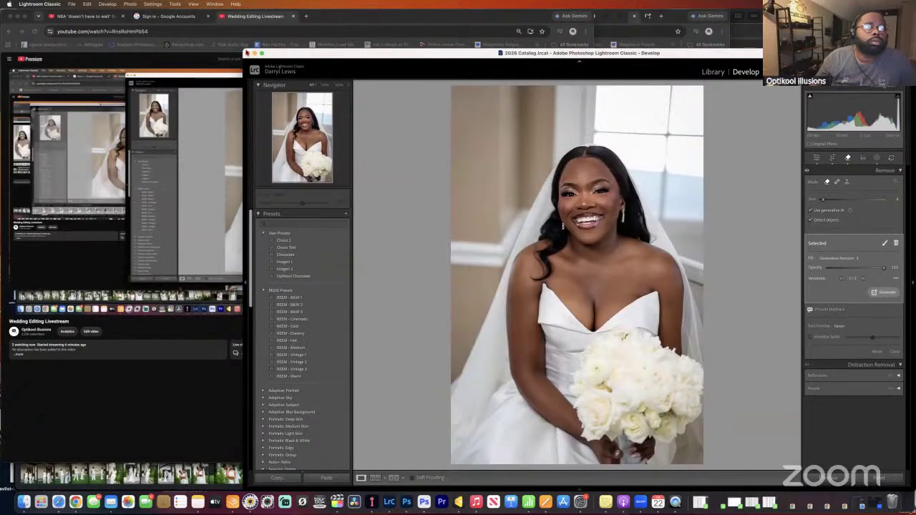
left_click_drag(217, 4, 218, 5)
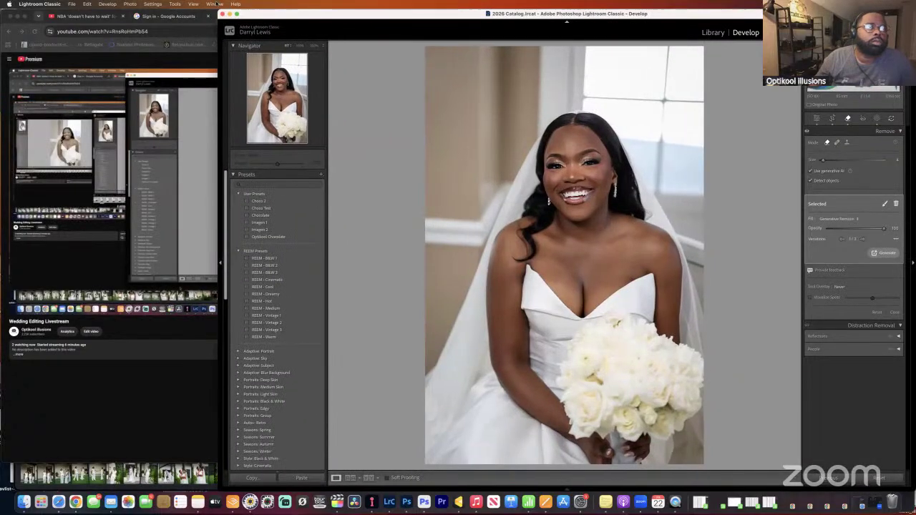
Switch to the livestream page in Chrome, dismiss the live chat moderation notice and narrow the browser window.
left_click(142, 331)
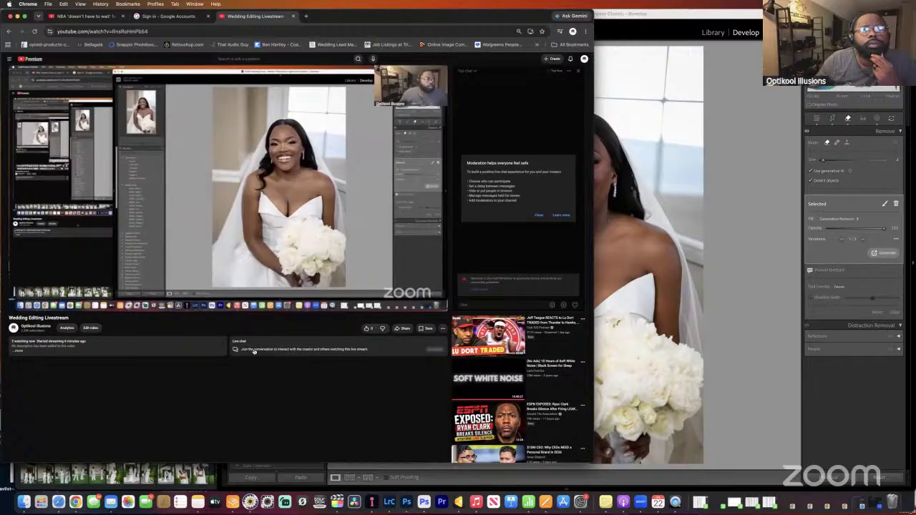
left_click(541, 215)
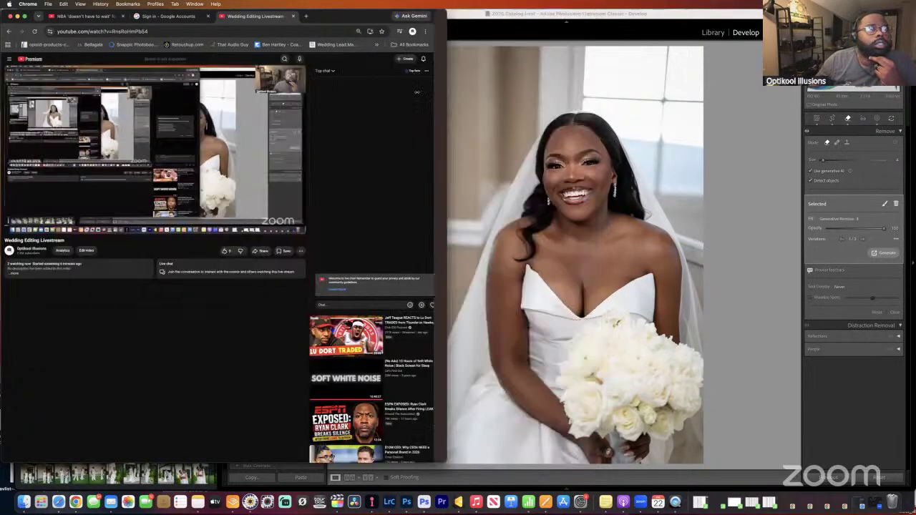
left_click_drag(594, 98, 334, 99)
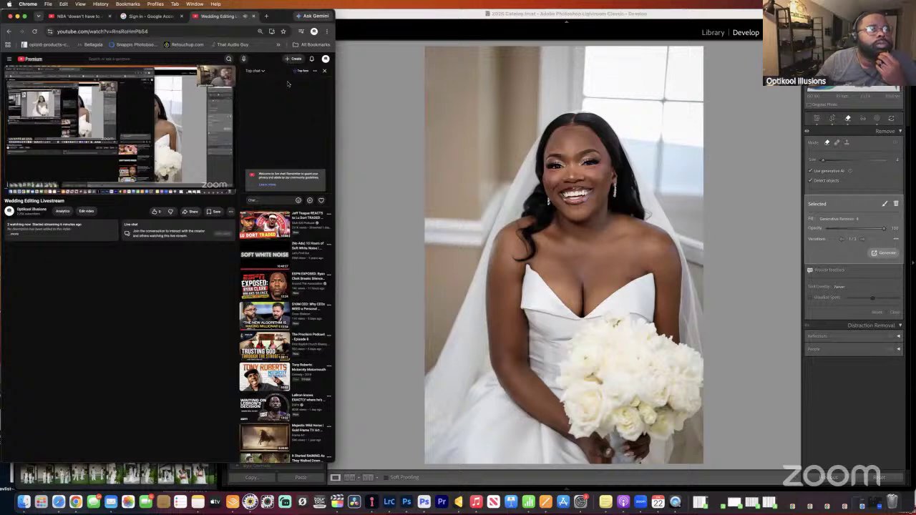
left_click_drag(285, 73, 314, 73)
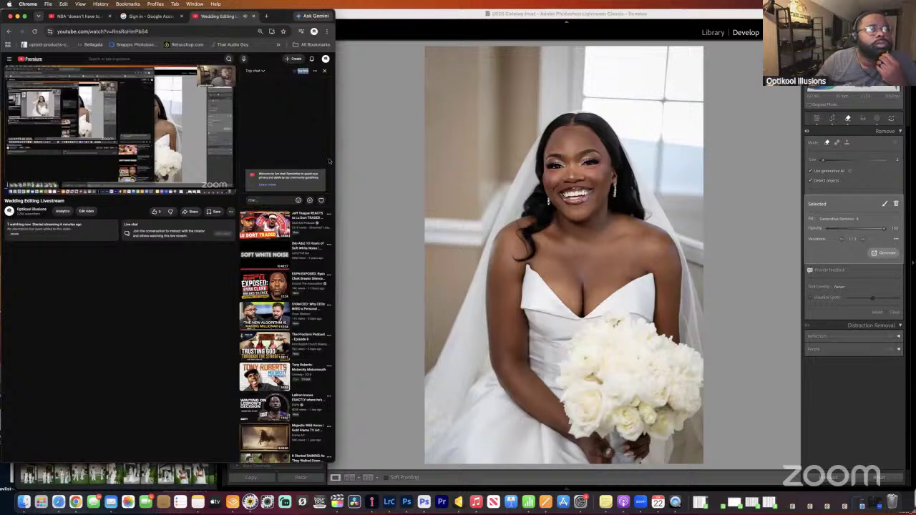
left_click(315, 72)
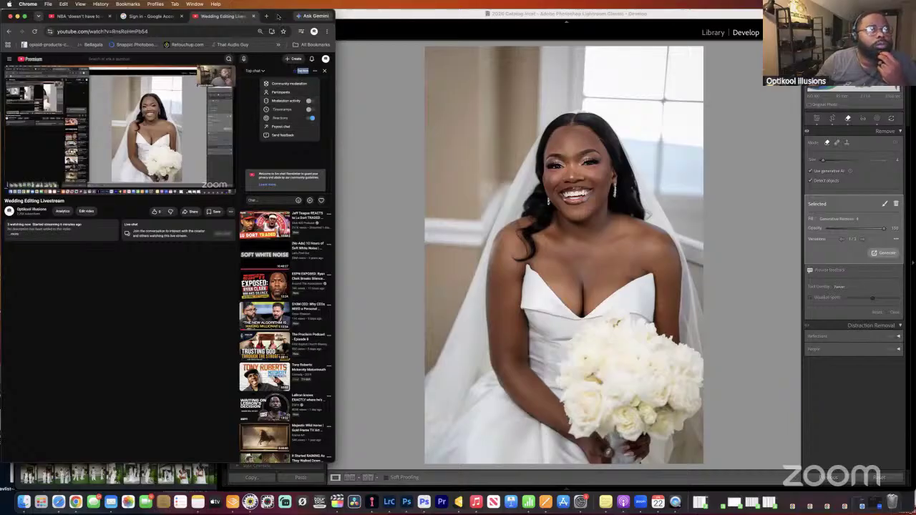
left_click(249, 94)
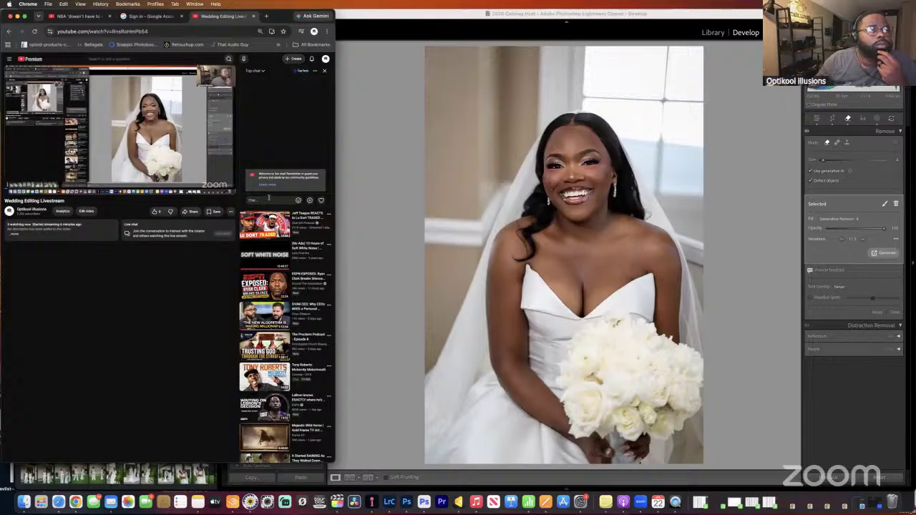
Move the browser partly off screen so only the live chat side shows, and widen the Lightroom window up to it.
left_click_drag(282, 20, 83, 8)
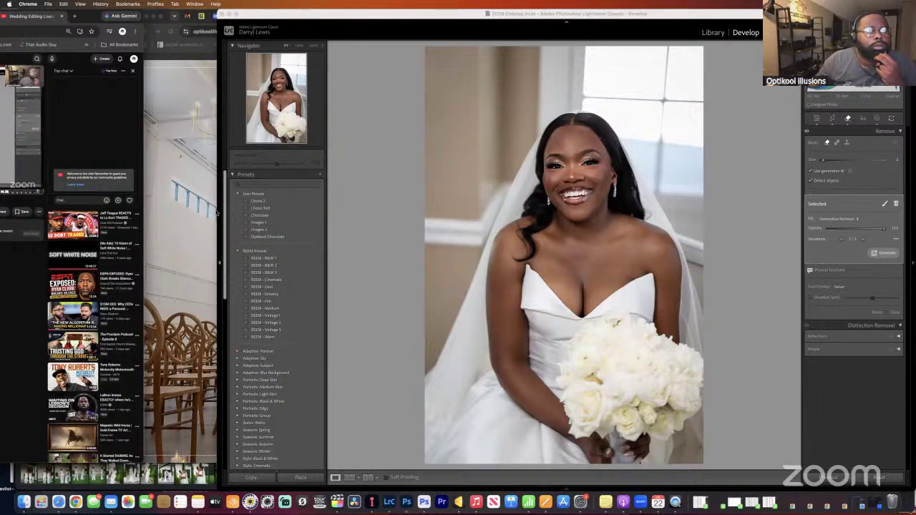
left_click_drag(218, 212, 148, 214)
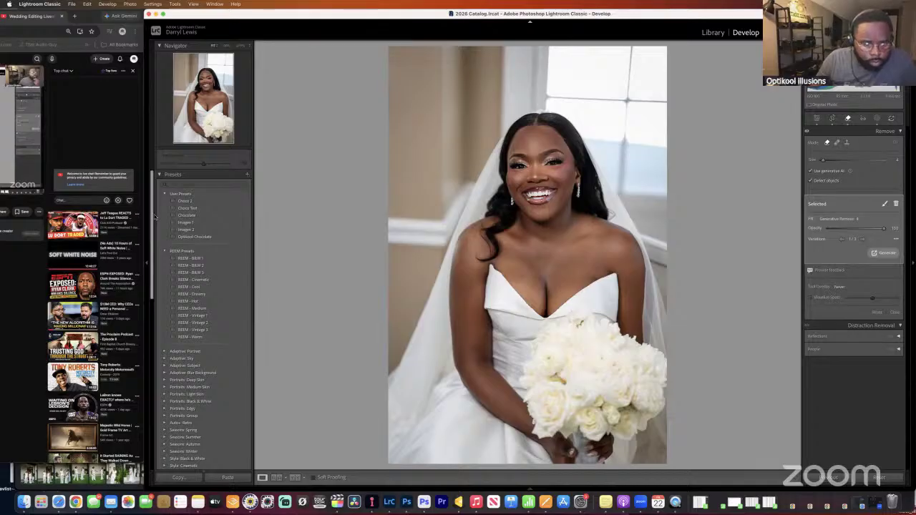
left_click(176, 235)
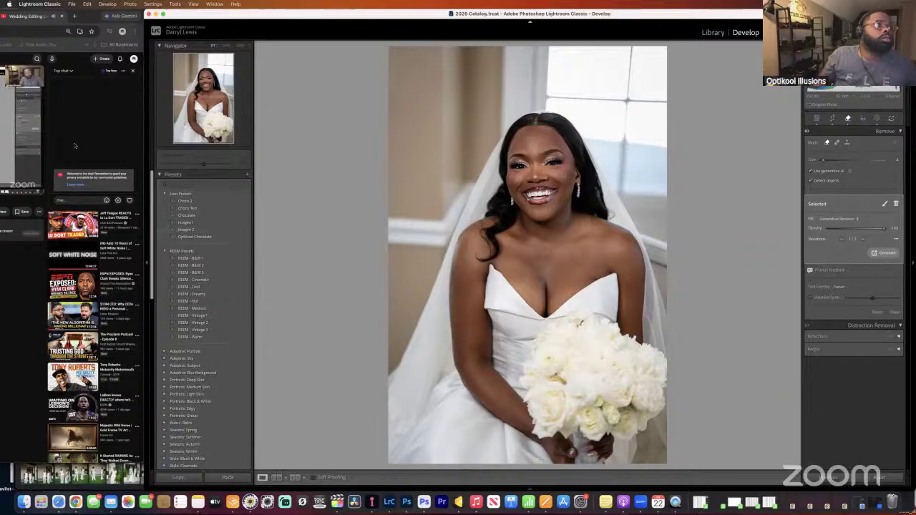
Open the youtu.be/pjn1cxJ6mi0 video in a separate browser window, move the window lower, and close it.
left_click(74, 16)
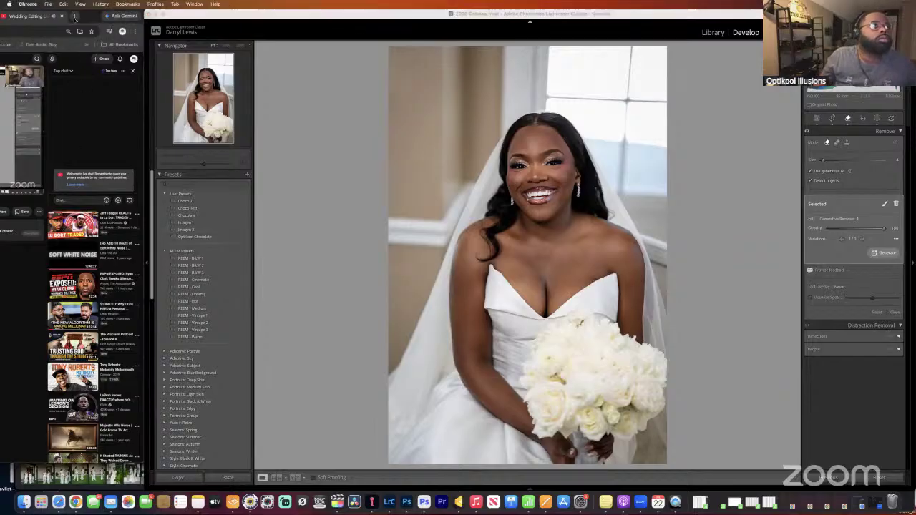
left_click_drag(53, 18, 160, 55)
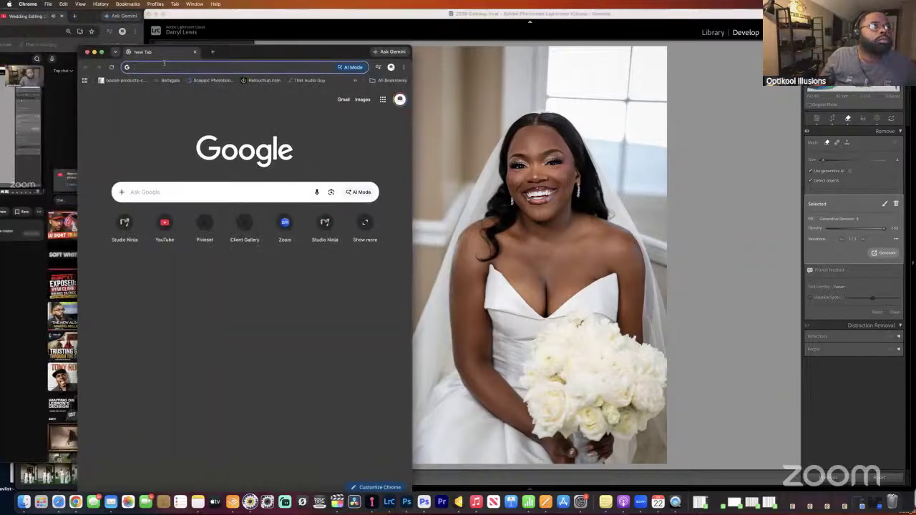
type("https://youtu.be/pjn1cxJ6mi0?si=XUrP_43Y8Rg3MKca")
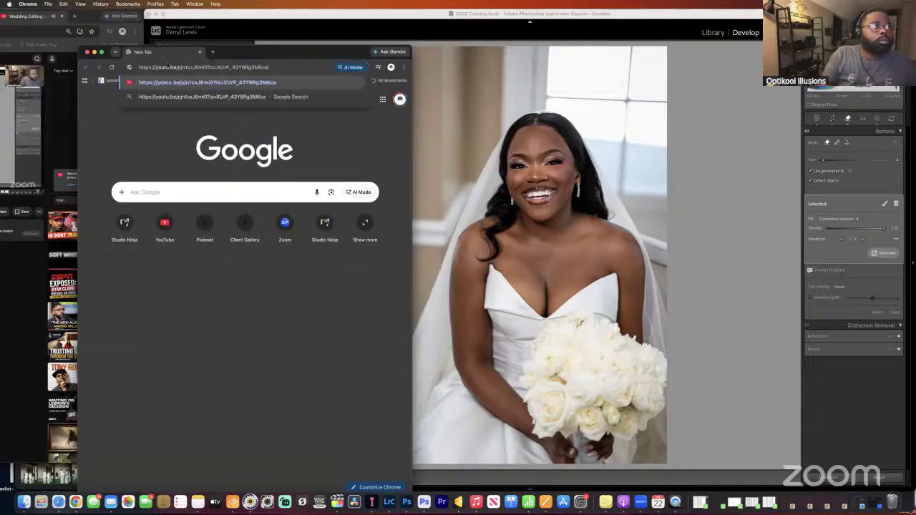
key("Return")
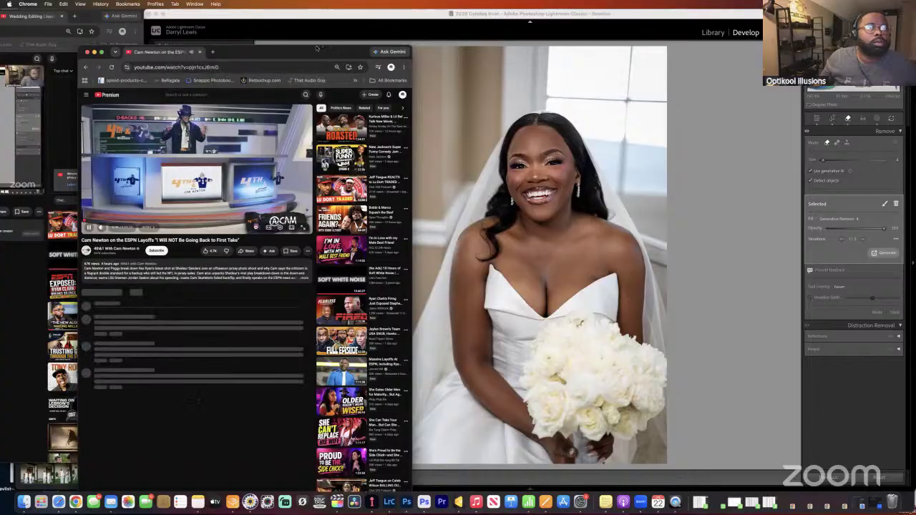
left_click_drag(315, 45, 312, 184)
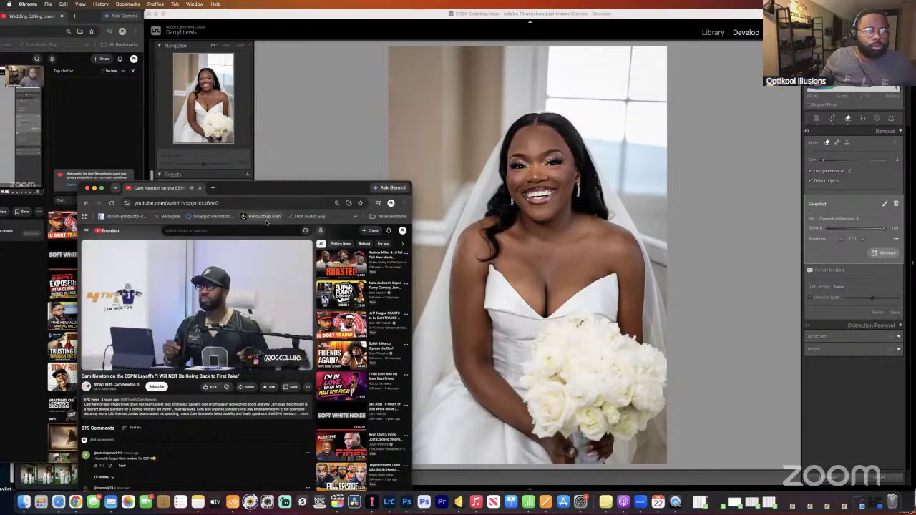
mouse_move(89, 365)
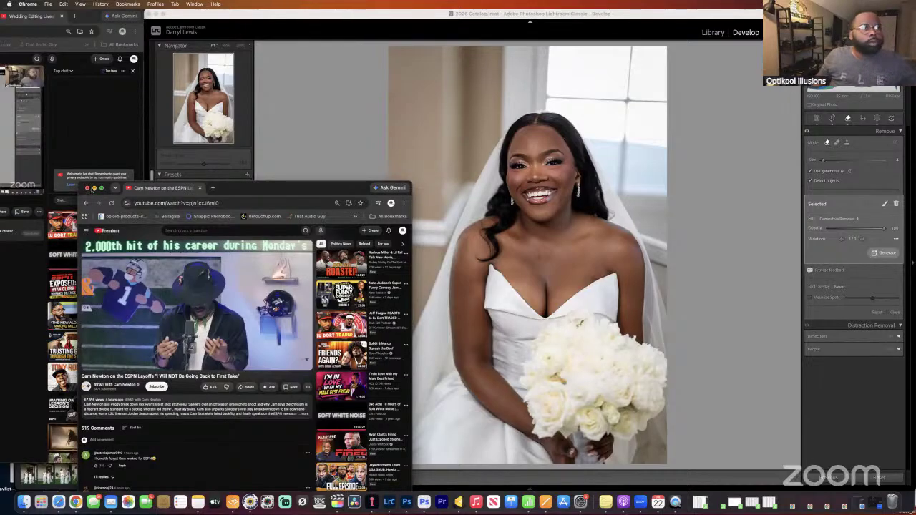
left_click(87, 188)
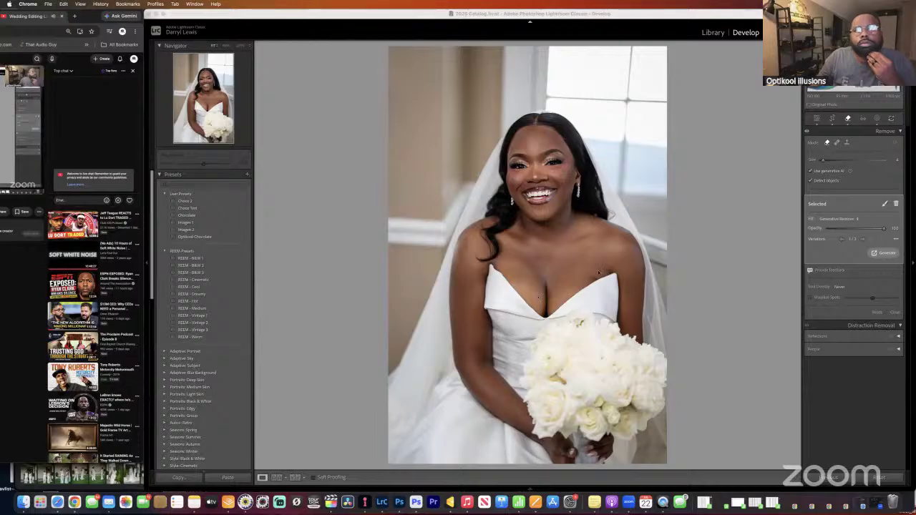
Heal a spot on the bride's chest and remove a mark at the dress neckline with generative AI.
left_click(838, 143)
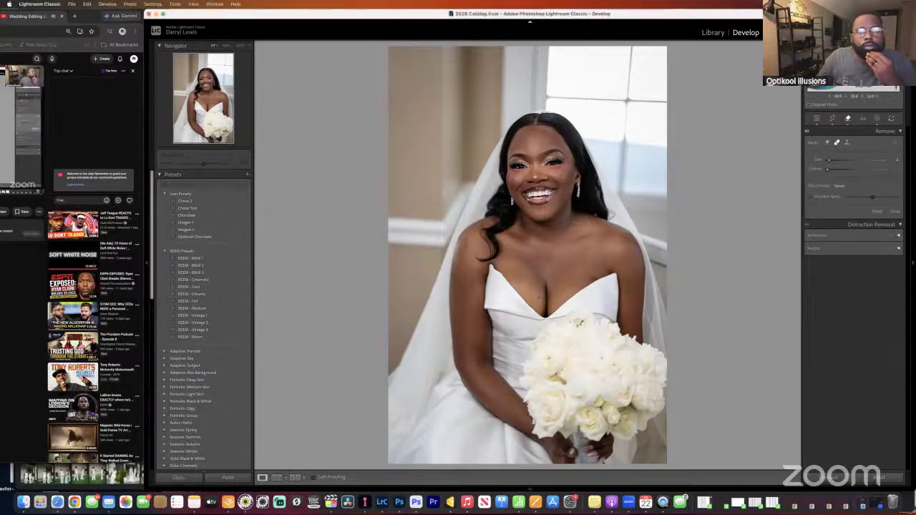
left_click(538, 256)
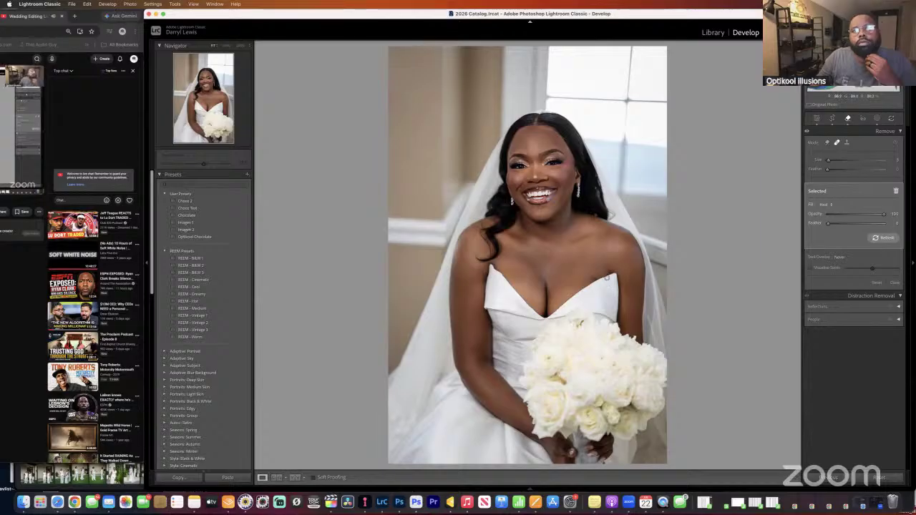
left_click(827, 142)
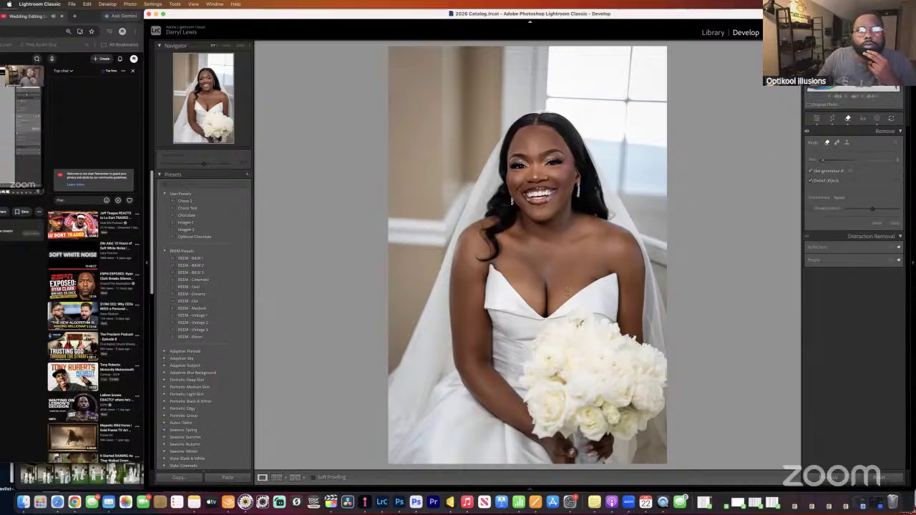
left_click(595, 279)
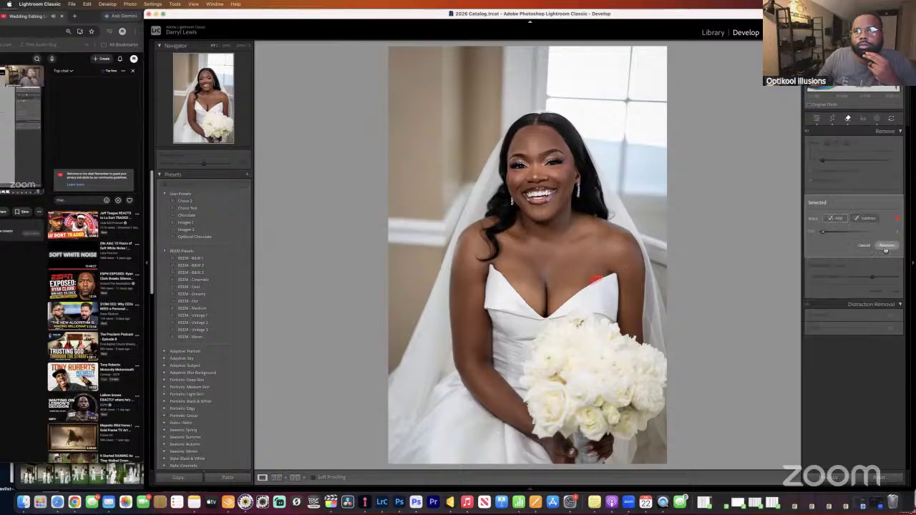
left_click(886, 246)
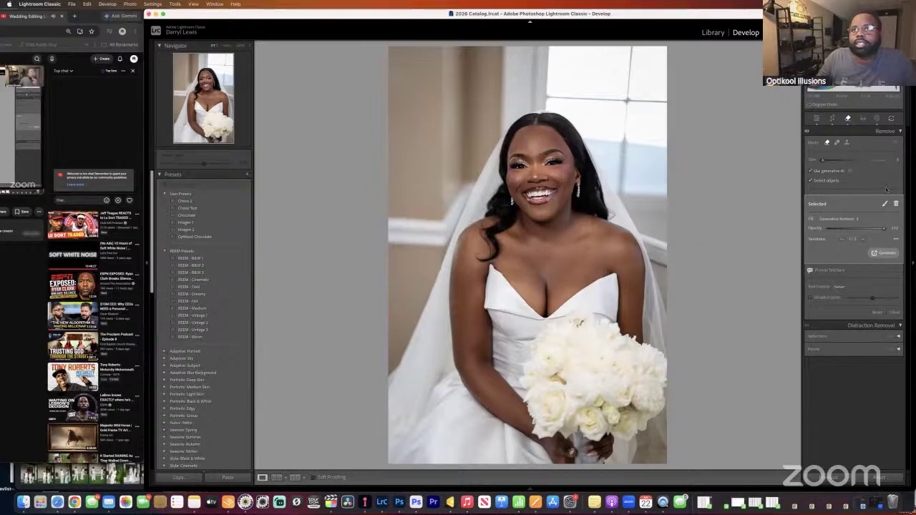
Heal a spot at the edge of the bride's forehead and compare the portrait before and after the edits.
left_click(837, 142)
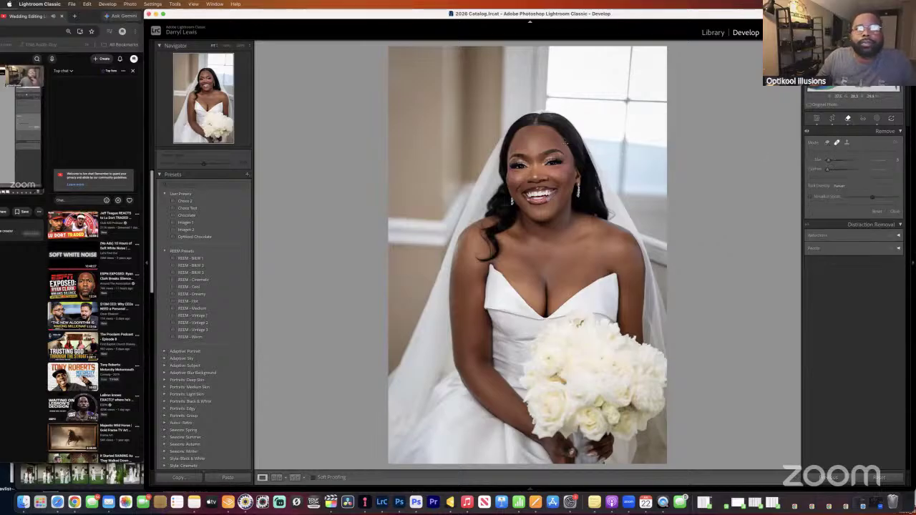
left_click(564, 138)
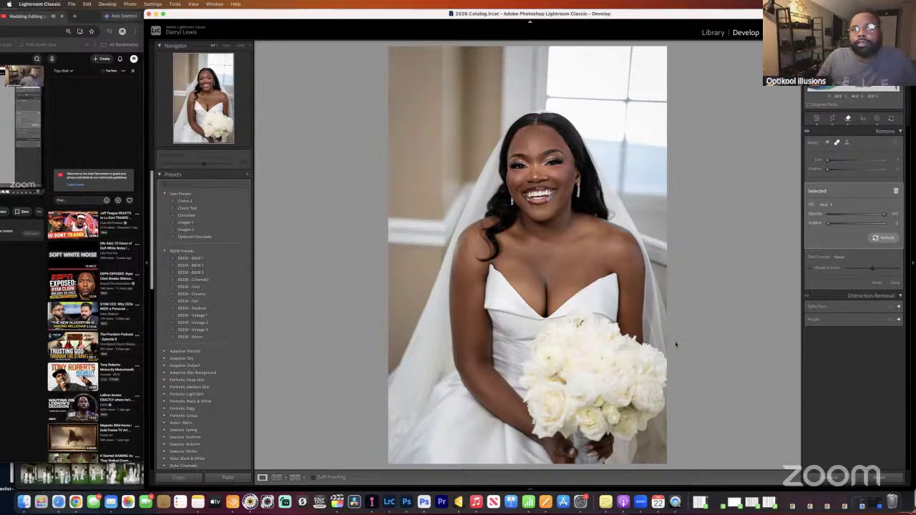
key("backslash")
key("backslash")
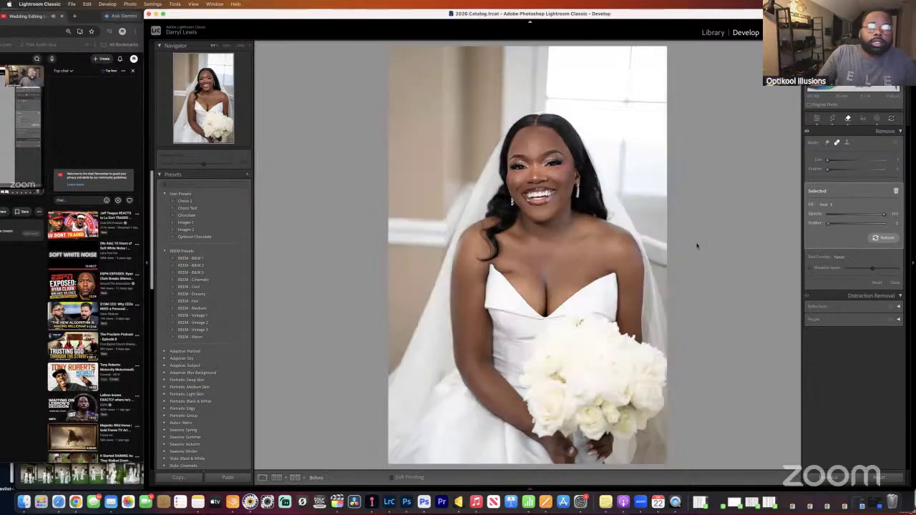
key("backslash")
key("backslash")
key("backslash")
key("backslash")
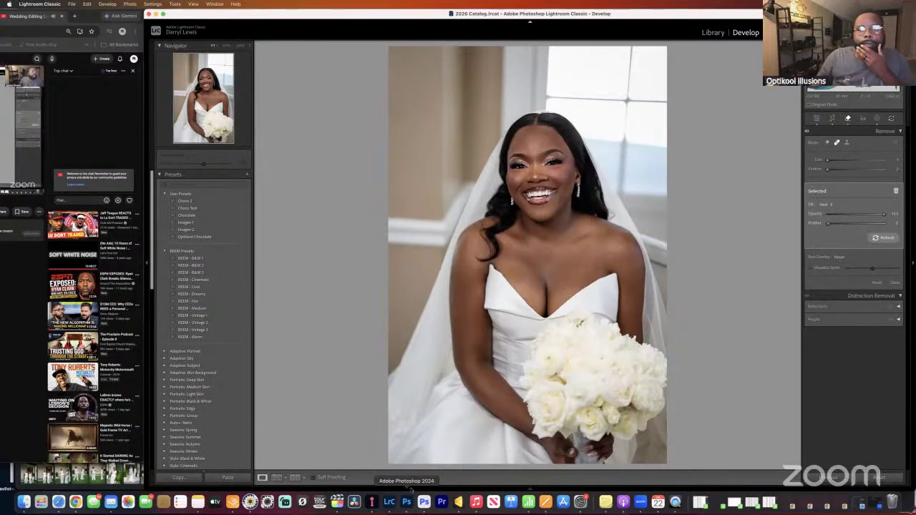
Open the next portrait, with the bride looking up and away, and heal a spot on her chest.
mouse_move(416, 485)
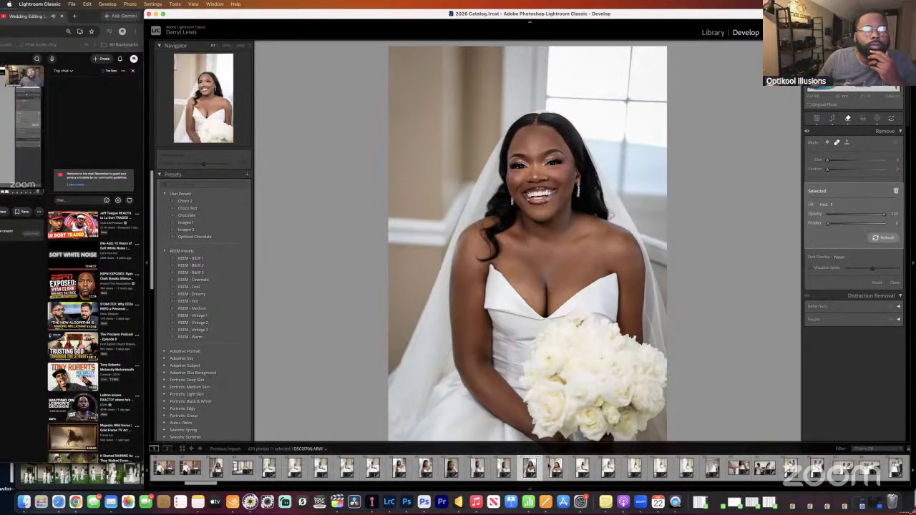
left_click(556, 469)
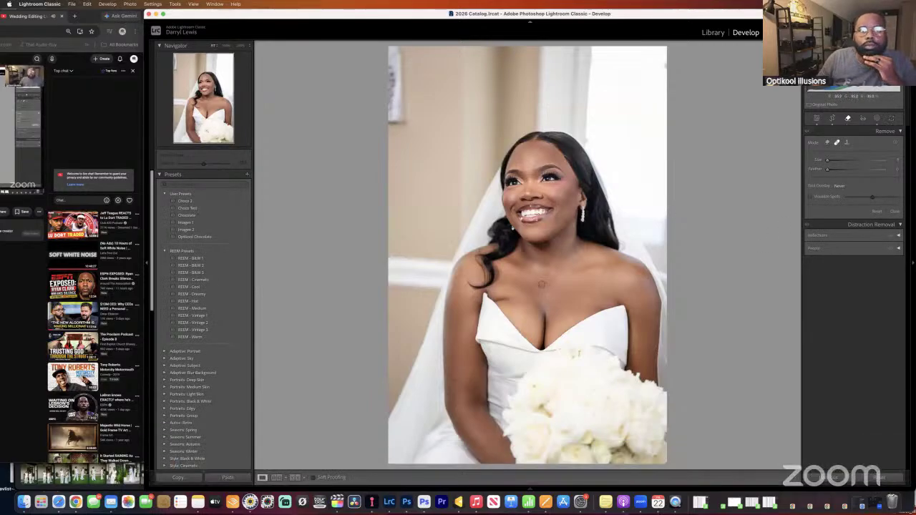
left_click(542, 285)
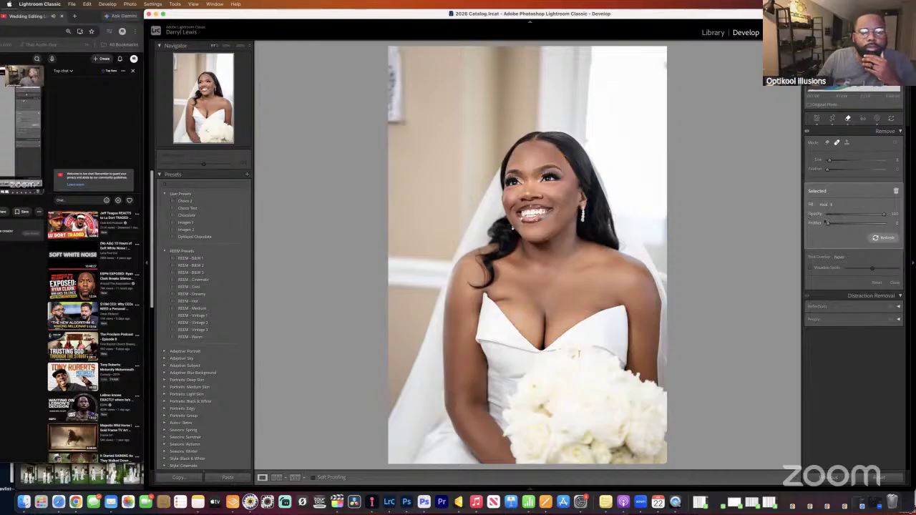
Lower the exposure of the portrait of the bride looking away to about -0.23.
left_click(817, 118)
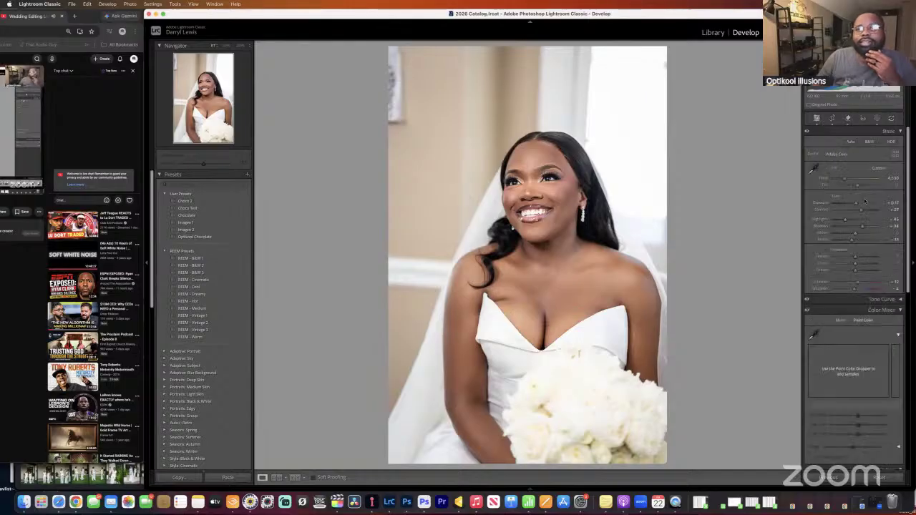
left_click_drag(858, 204, 855, 205)
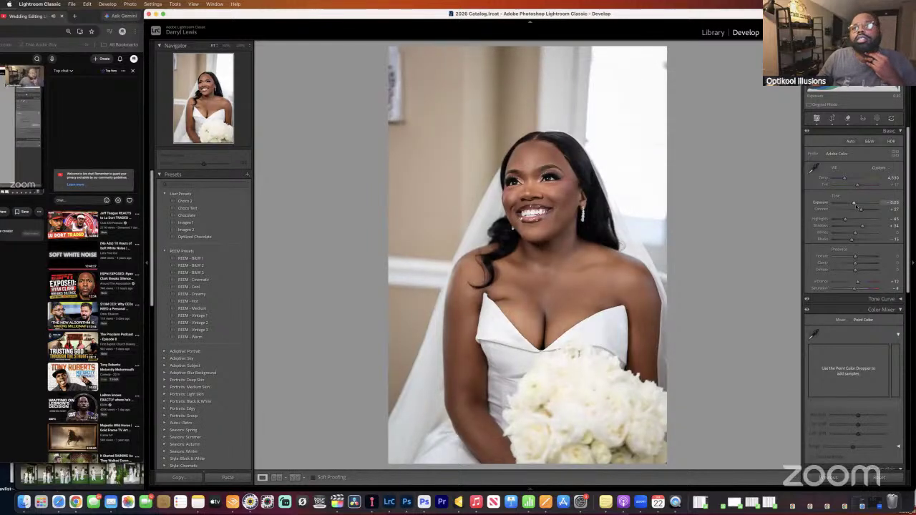
Lower the exposure to about -0.40 and remove the mark above the dress neckline on the bride's chest with generative AI.
left_click_drag(854, 204, 853, 206)
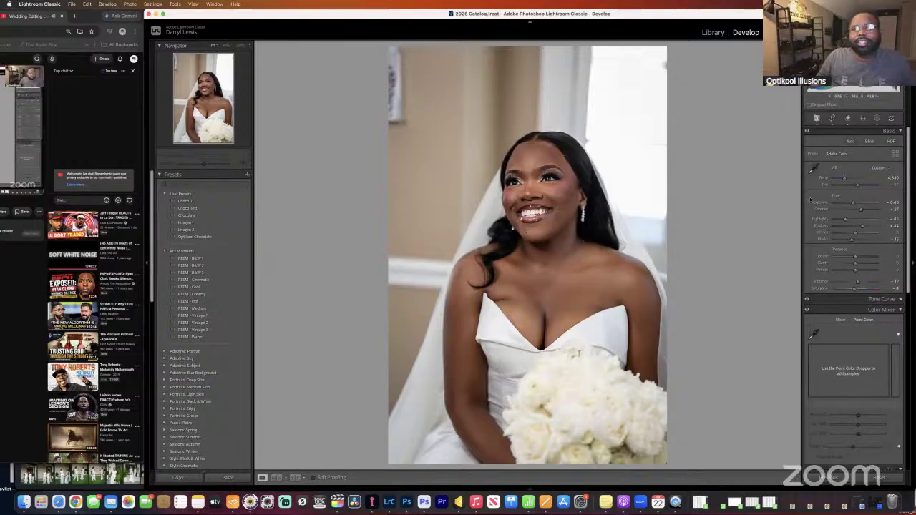
left_click(849, 119)
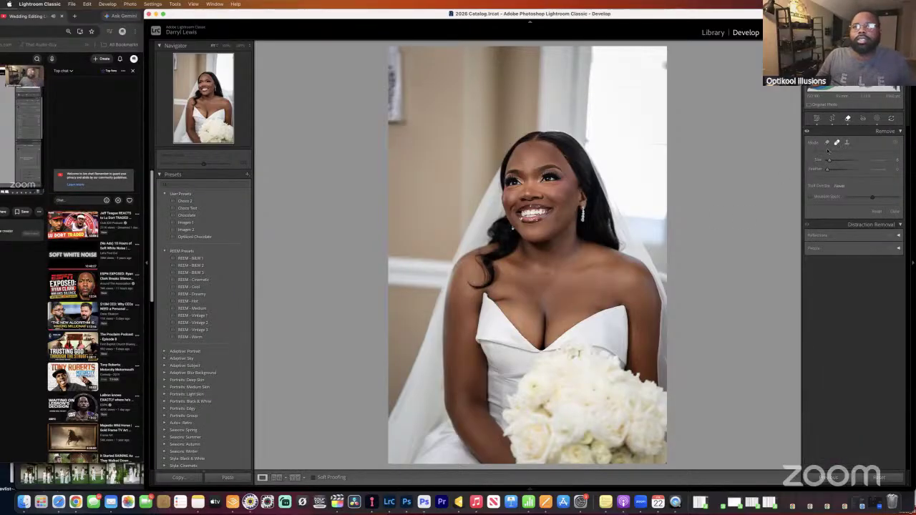
left_click(827, 143)
left_click(495, 304)
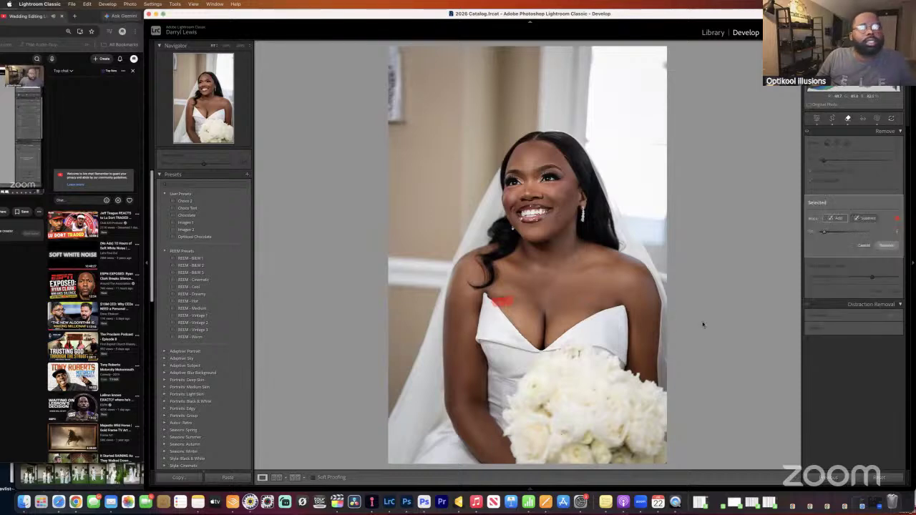
left_click(889, 246)
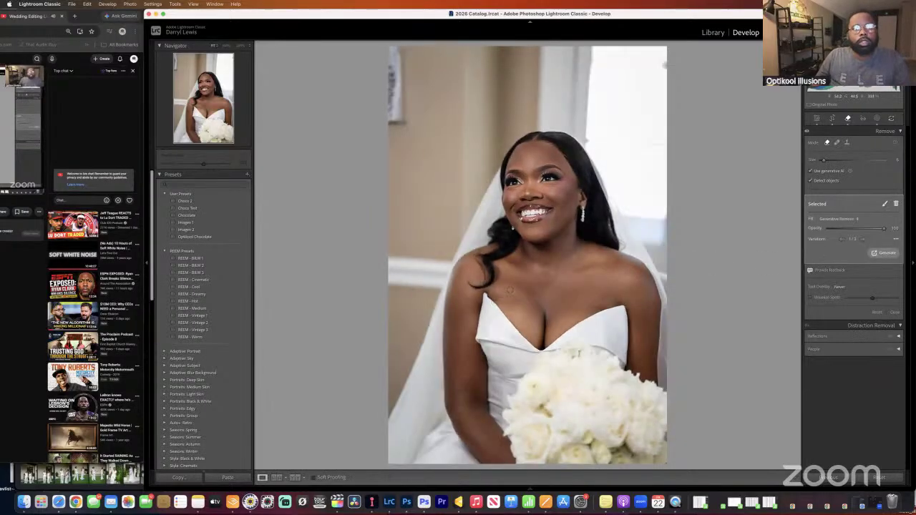
Heal a spot on the bride's arm beside the dress and compare the portrait with its unedited version.
left_click(837, 144)
left_click(641, 328)
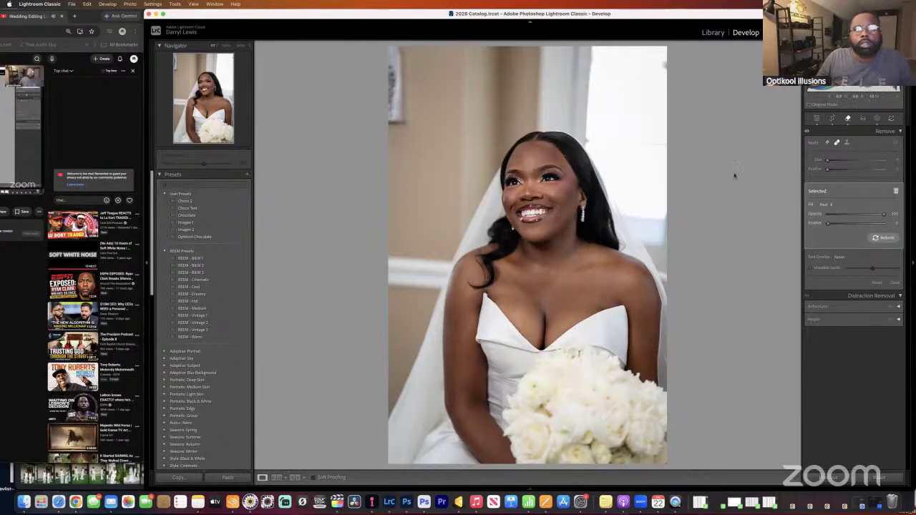
left_click(817, 119)
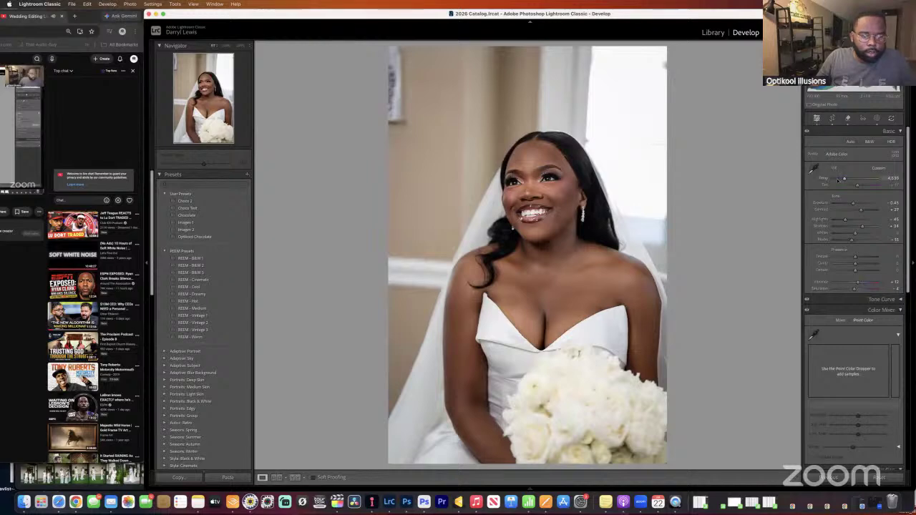
scroll(854, 203, "down", 2)
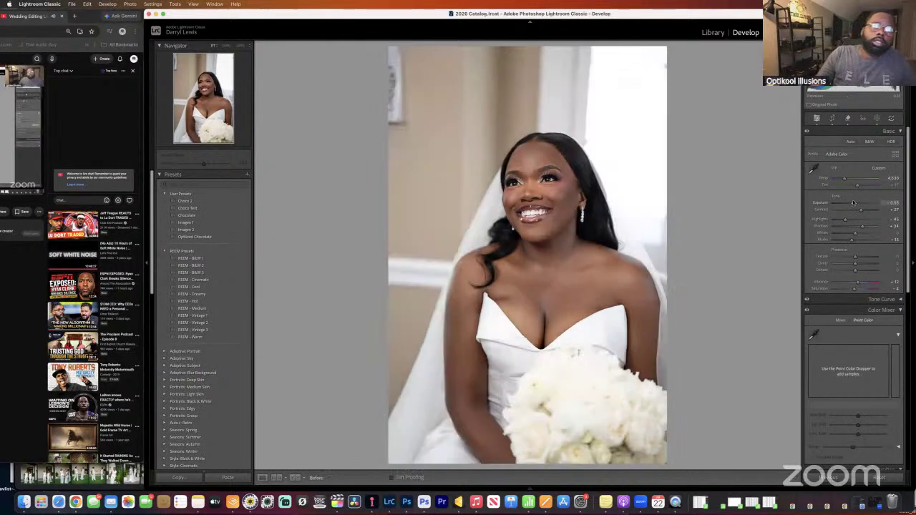
Remove the mark at the neckline edge nearest the bride's earring side with generative AI.
left_click(848, 118)
left_click(828, 143)
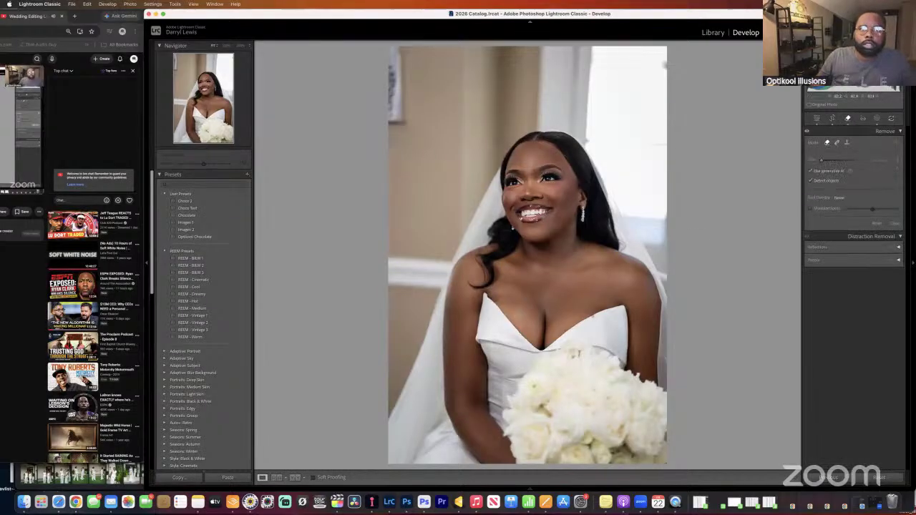
left_click(598, 308)
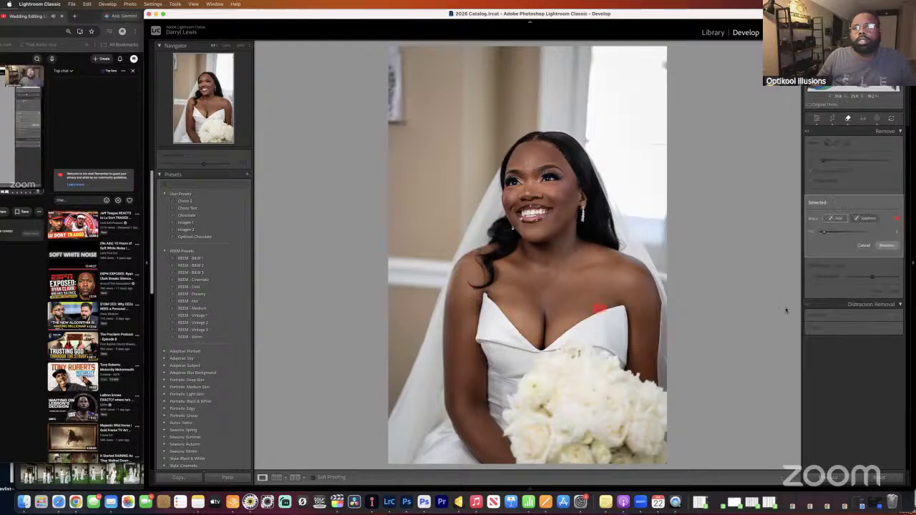
left_click(887, 246)
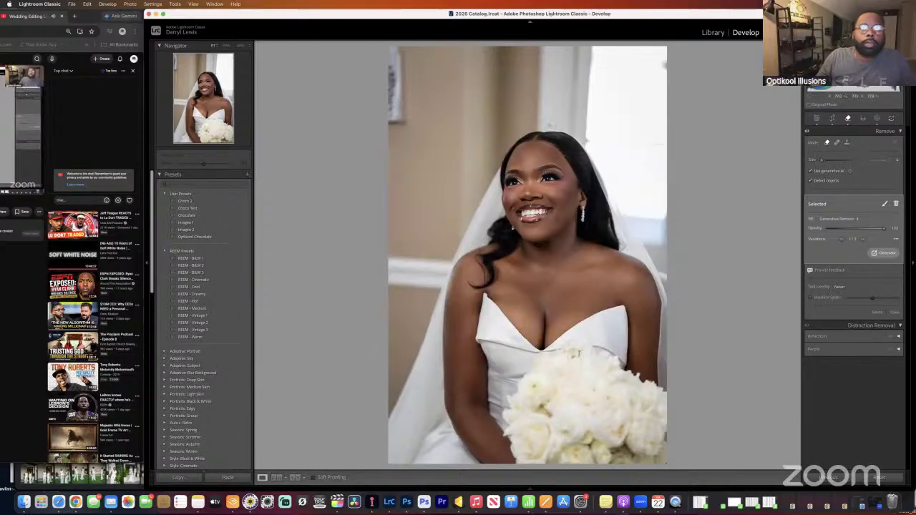
Post the message "Bro I could never be a streamer! lmao" in the livestream chat.
left_click(81, 199)
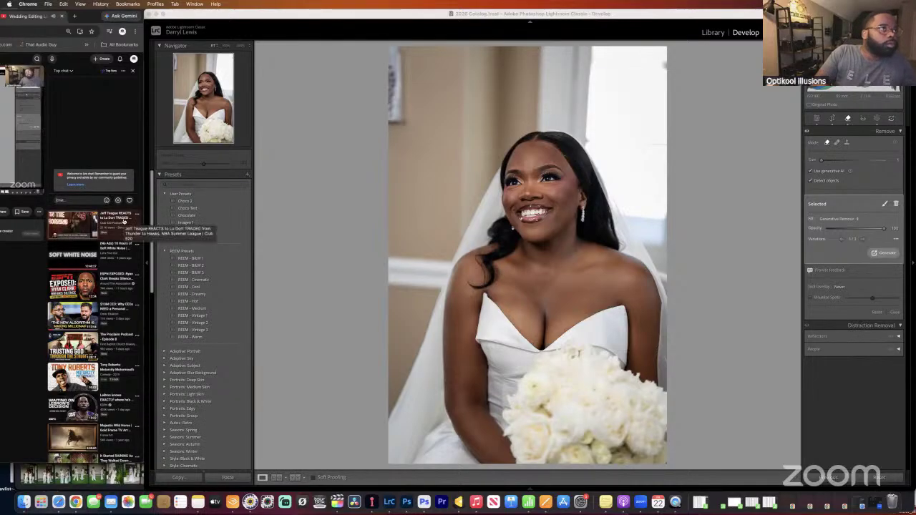
type("lo hd")
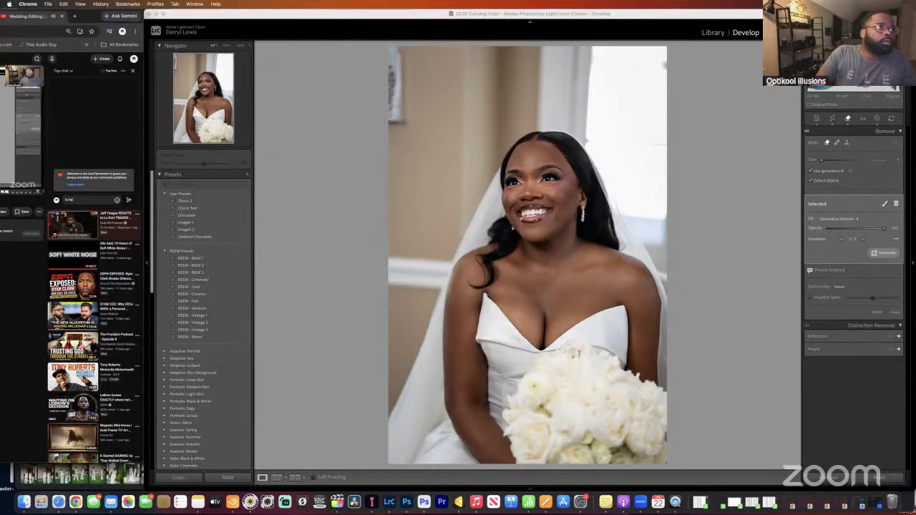
key("Return")
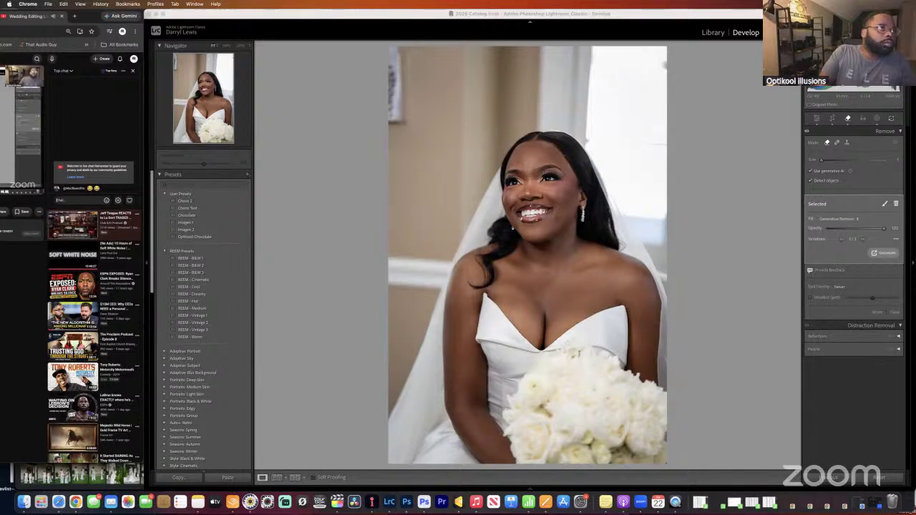
type("Bro l")
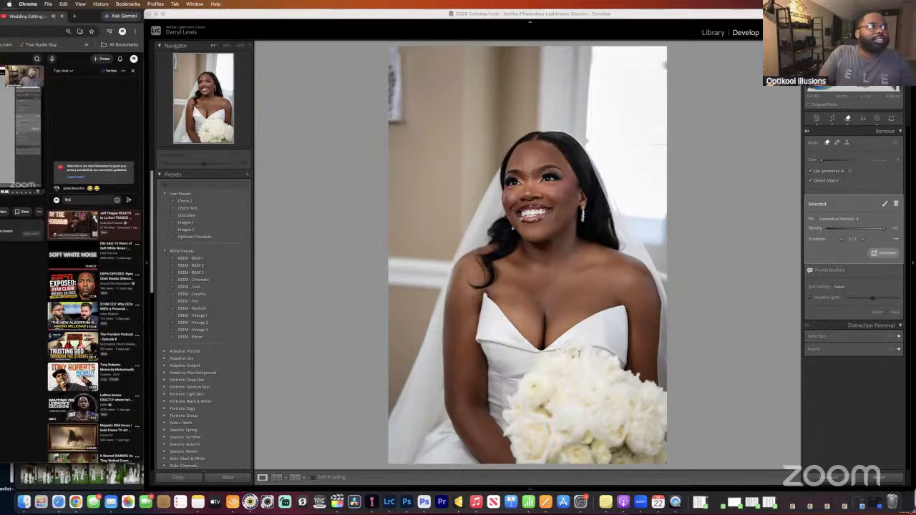
type(" cou")
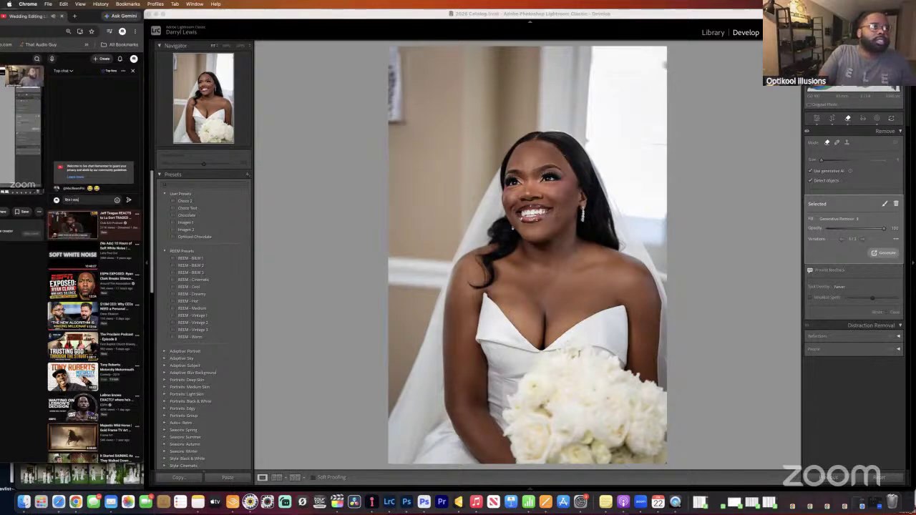
type("ld live")
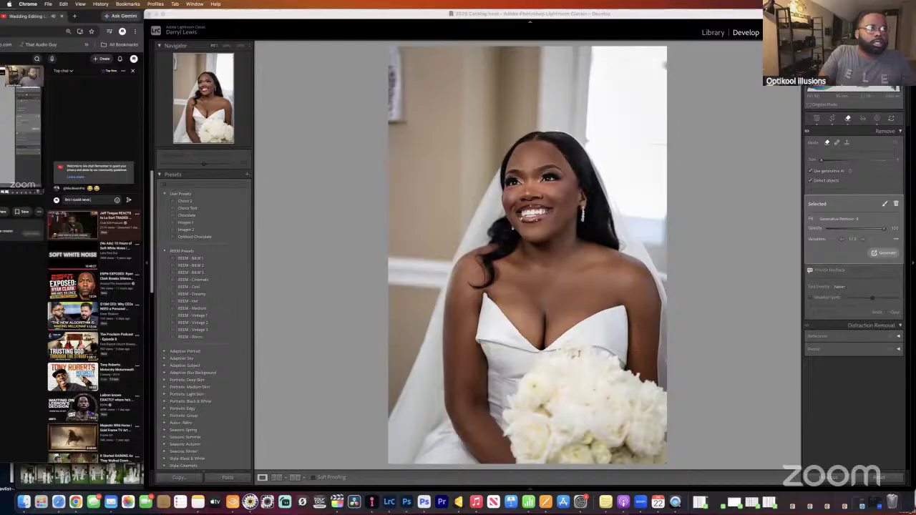
type("r be a sl")
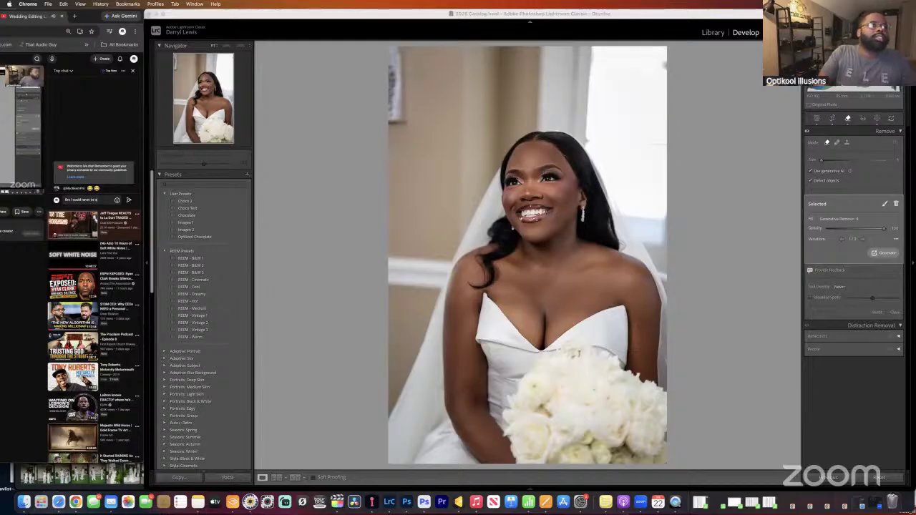
type("reamer! lmao")
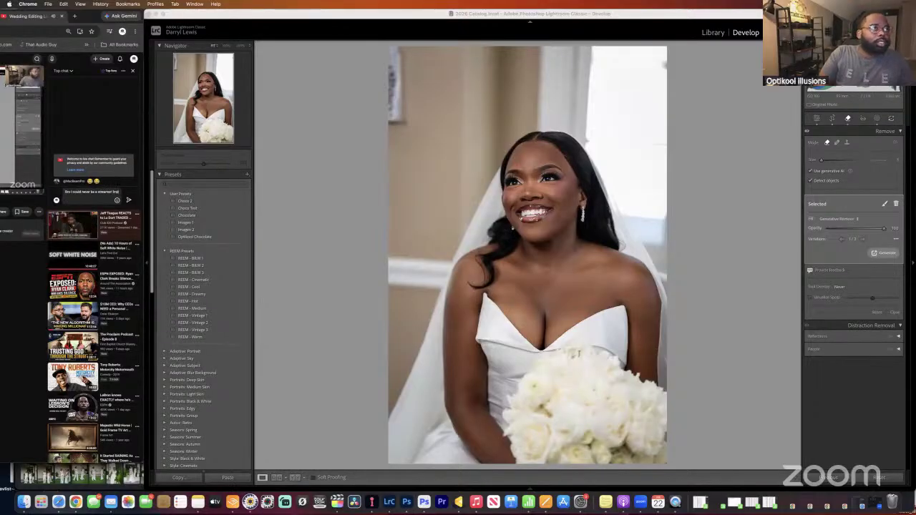
key("Return")
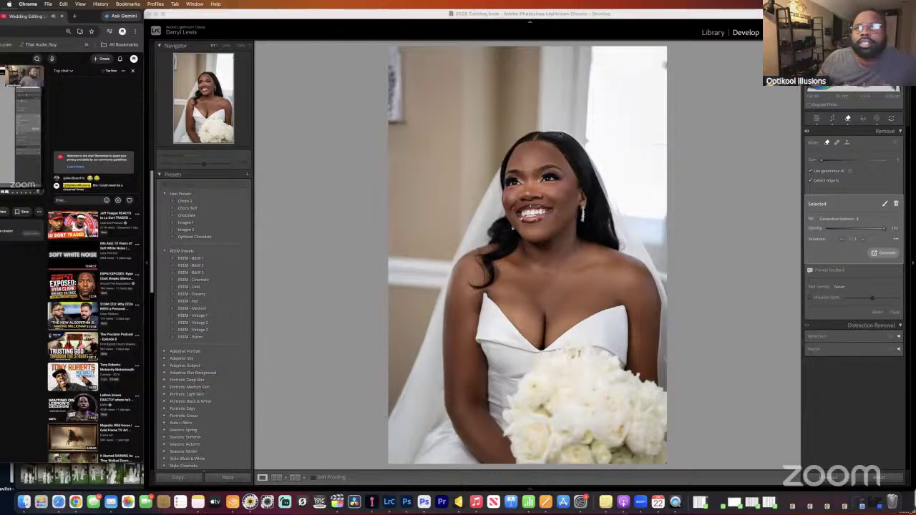
Remove the distraction just above the bride's hair with generative AI, and compare the portrait before and after the edits.
left_click(561, 132)
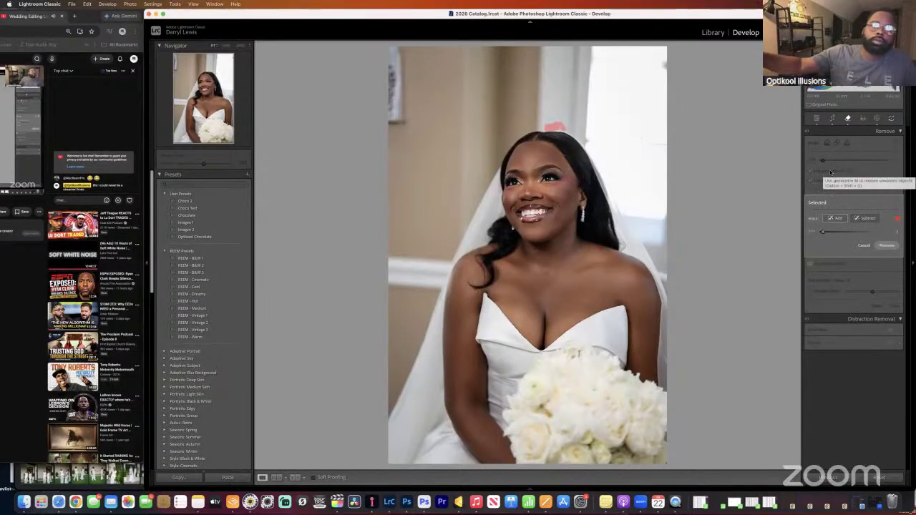
left_click(887, 245)
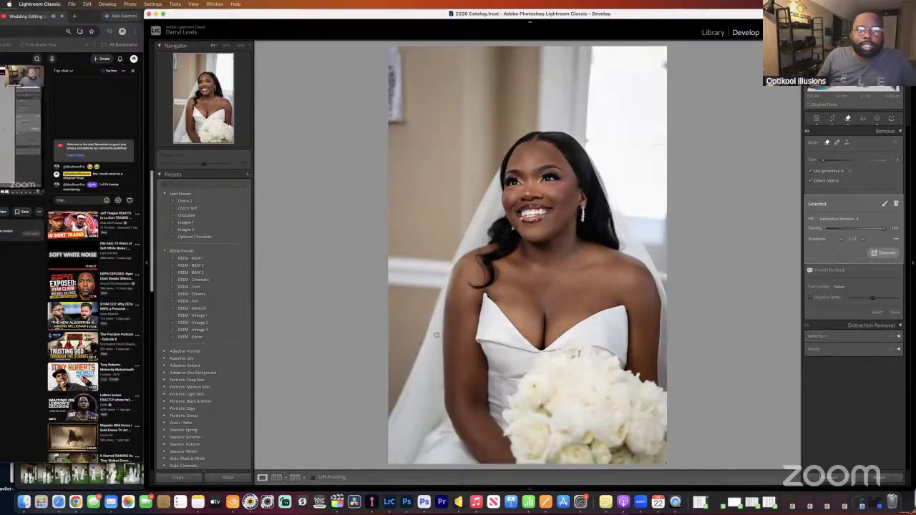
key("backslash")
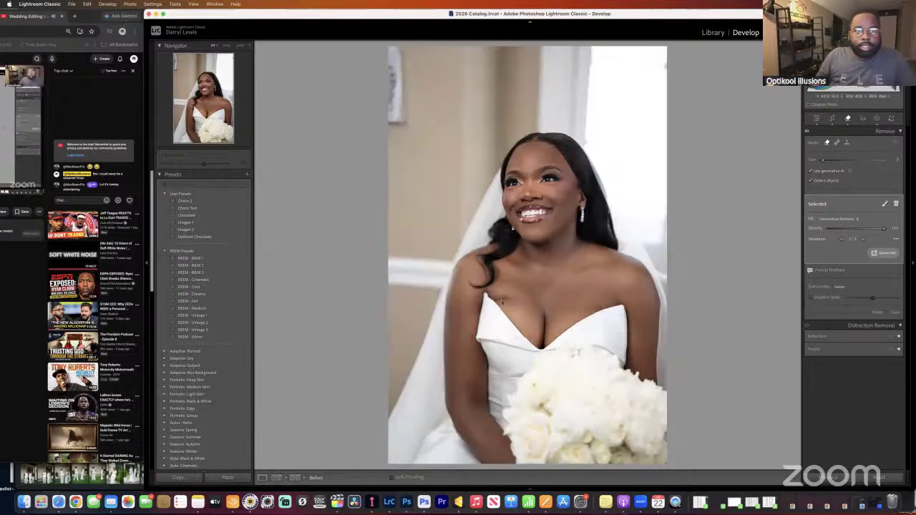
key("backslash")
key("backslash")
key("backslash")
key("backslash")
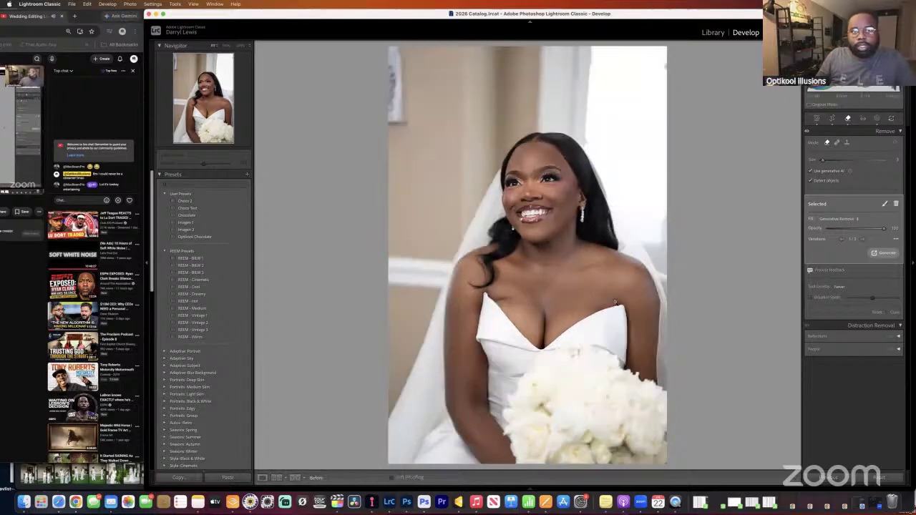
key("backslash")
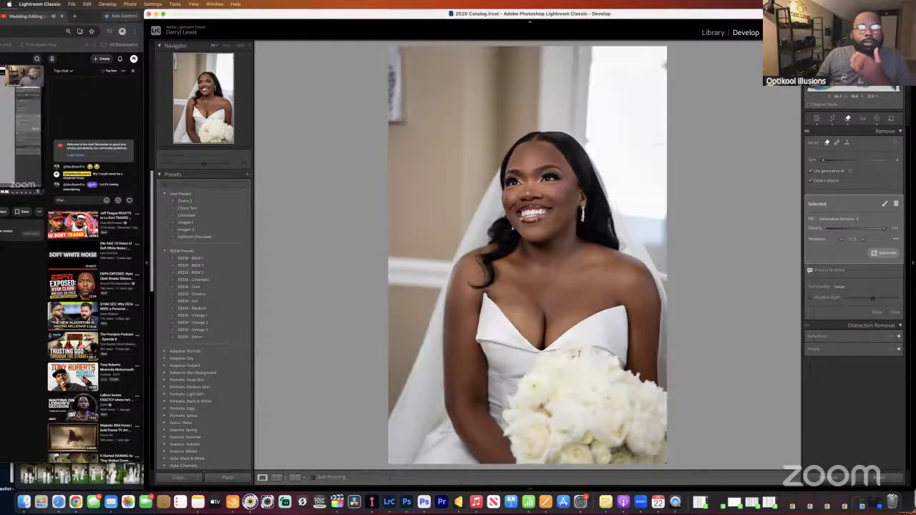
left_click(837, 143)
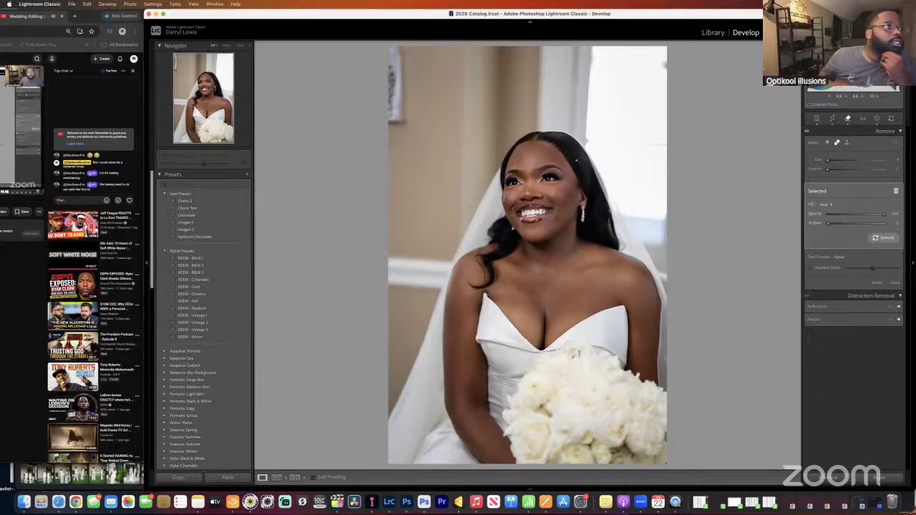
Reply in the livestream chat with "Yeah bro. Let whoever comes watch".
left_click(89, 200)
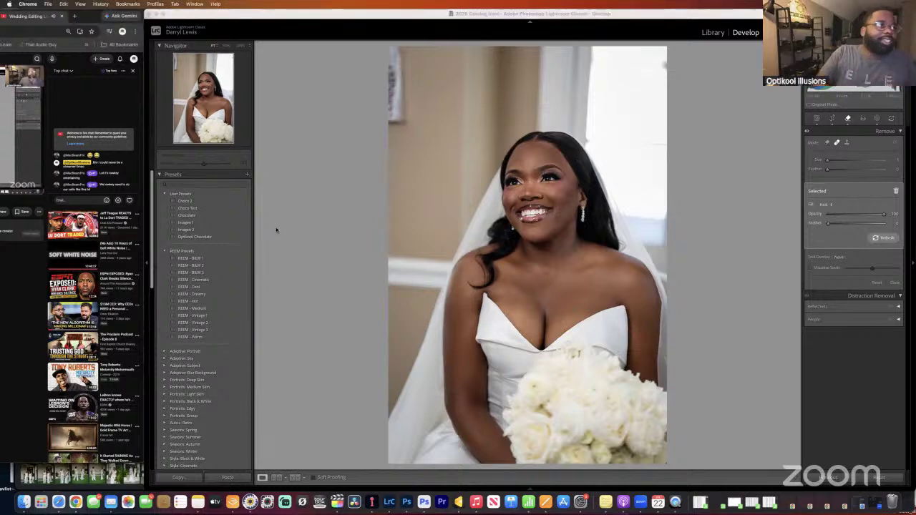
type("Yeah bro")
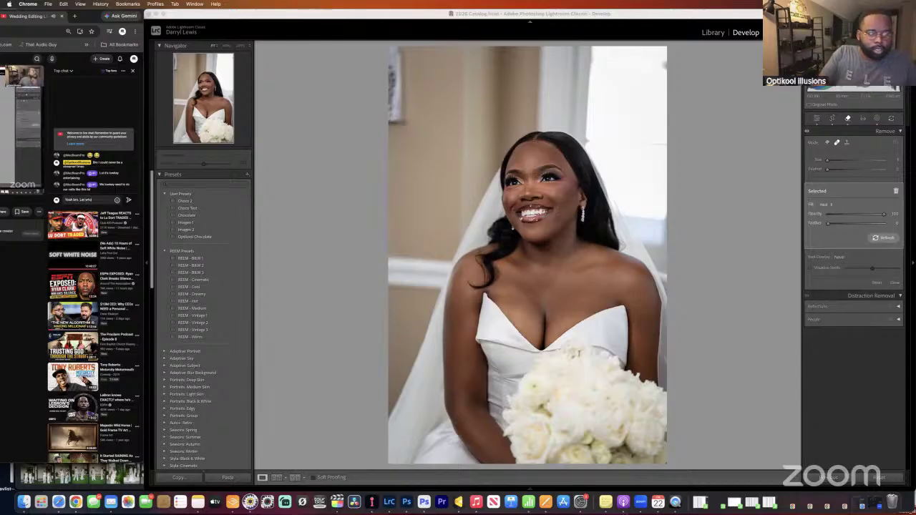
type(". Let whatever comes teach")
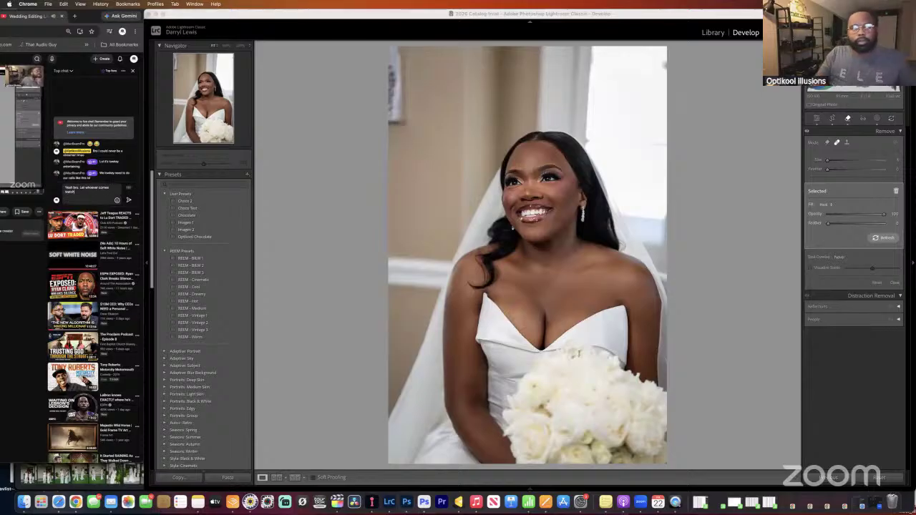
key("Return")
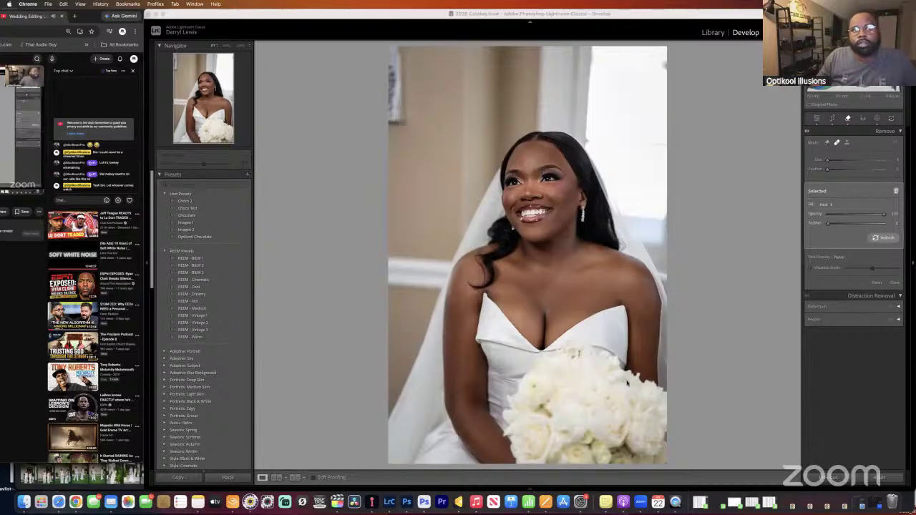
Show the filmstrip, open the next portrait of the bride seated with her bouquet, and lower its exposure to about +0.10.
left_click(530, 488)
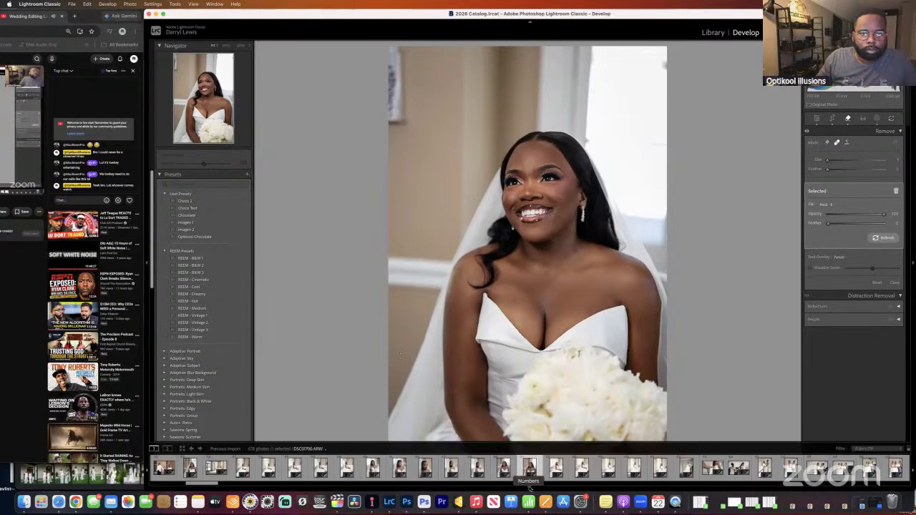
left_click(530, 489)
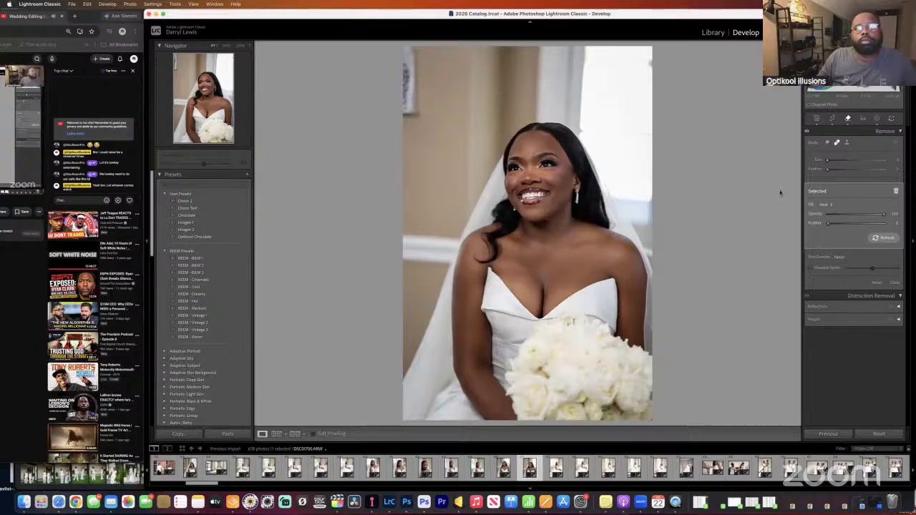
left_click(816, 118)
key("Right")
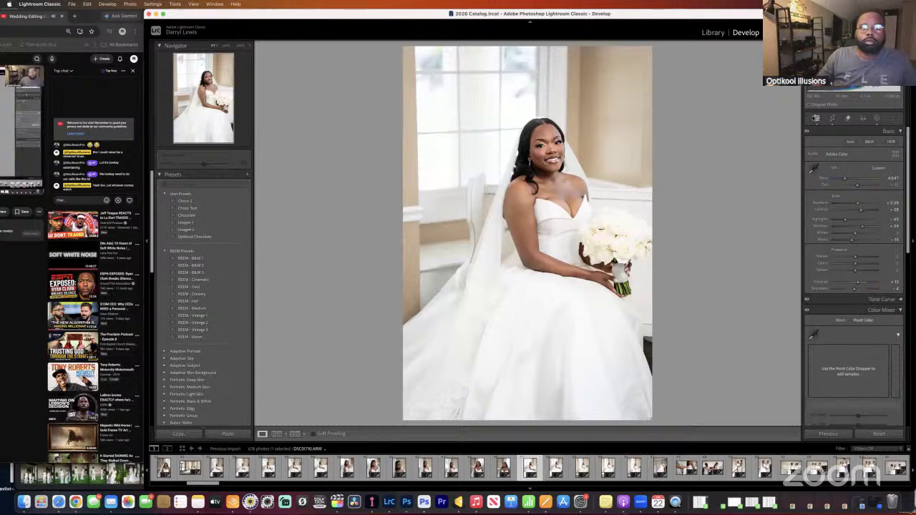
left_click_drag(858, 203, 871, 226)
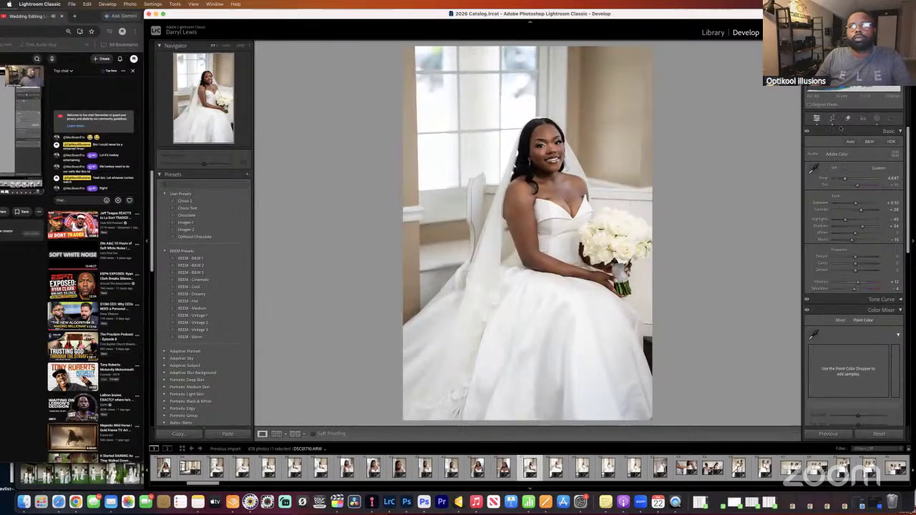
Remove the mark on the wall in the photo's upper-right corner with generative AI, and generate new variations of the fill.
left_click(848, 119)
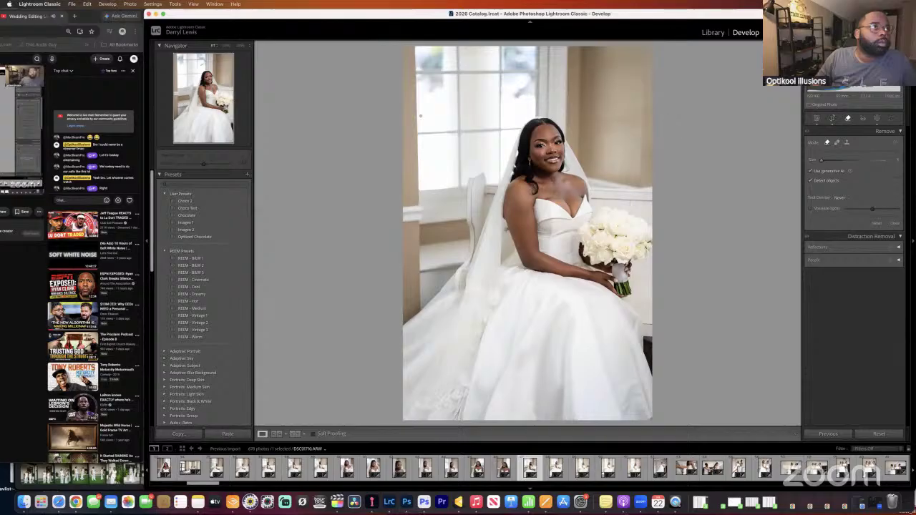
scroll(117, 162, "down", 1)
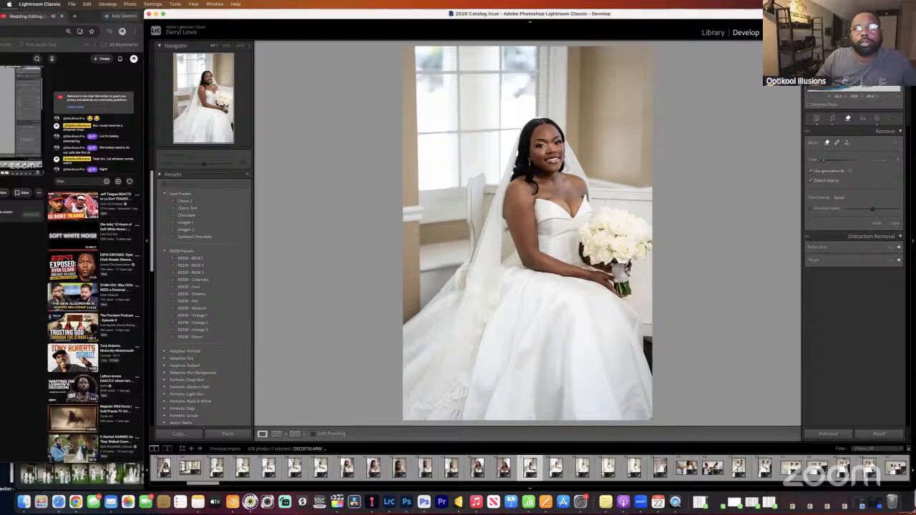
left_click(645, 73)
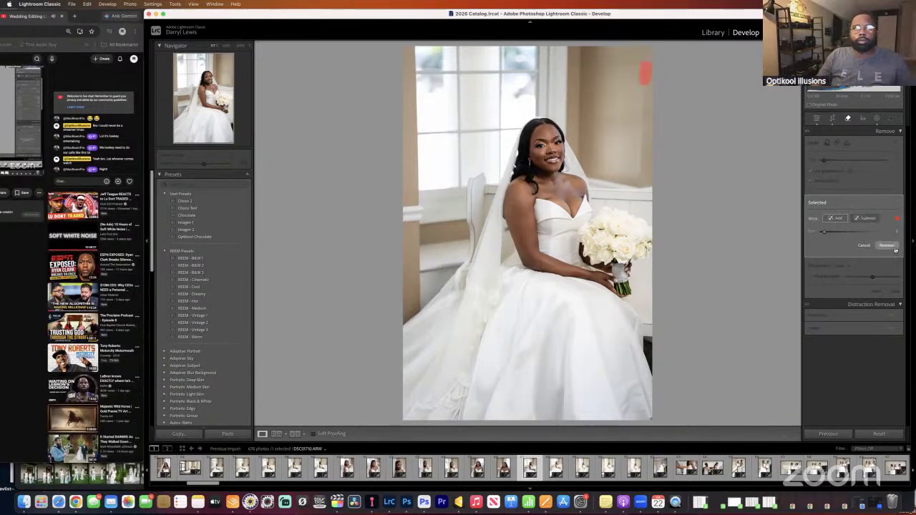
left_click(894, 247)
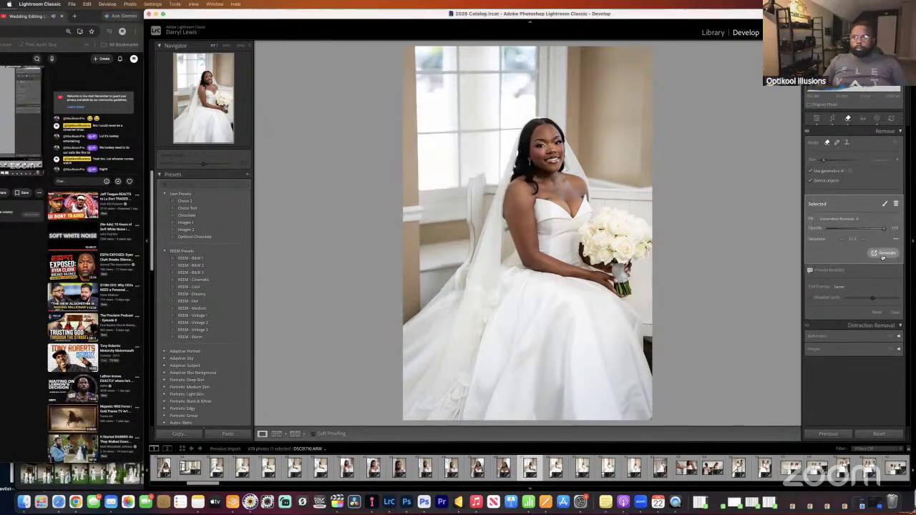
left_click(884, 253)
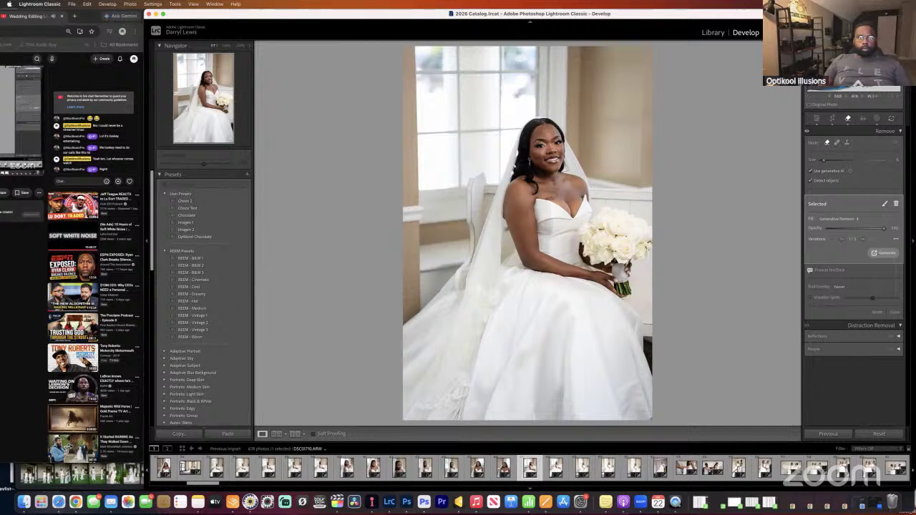
Remove the skin fold above the bride's neckline with generative AI using the next variation, and heal the photo's right edge beside the bouquet.
left_click(885, 204)
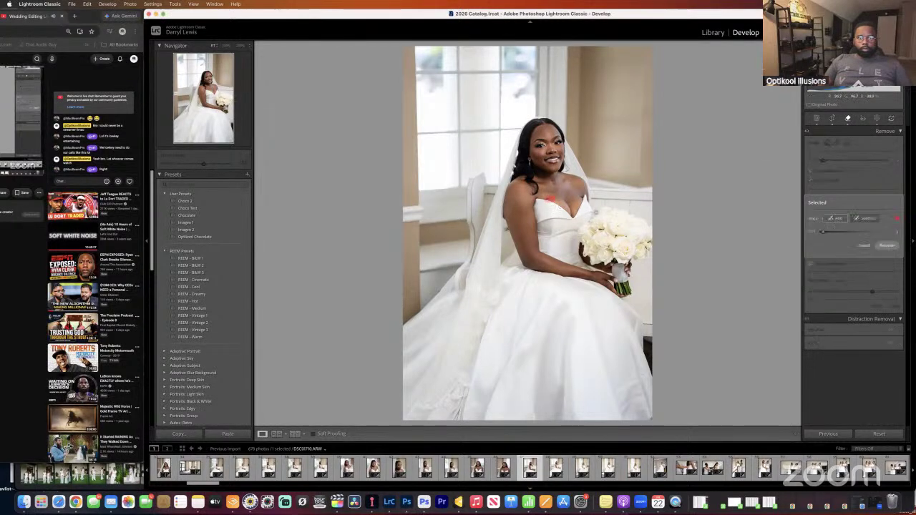
left_click(887, 245)
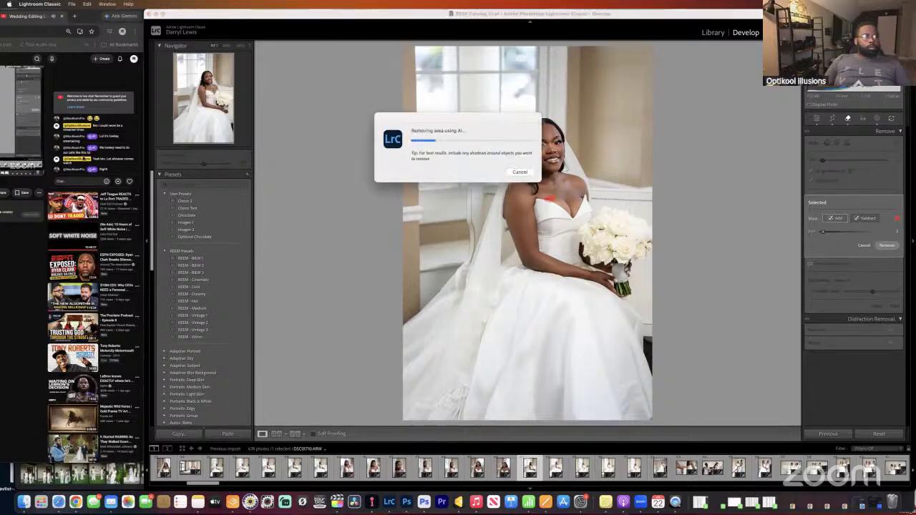
left_click_drag(92, 15, 68, 5)
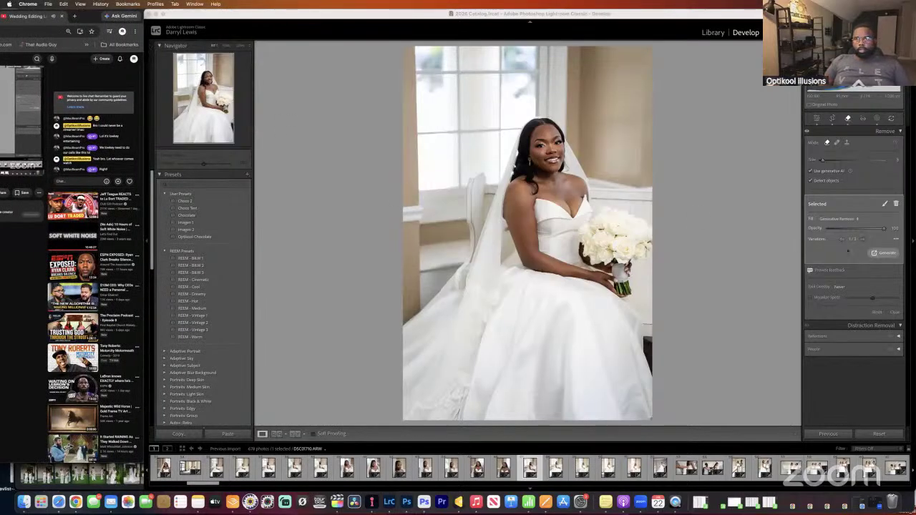
left_click(862, 240)
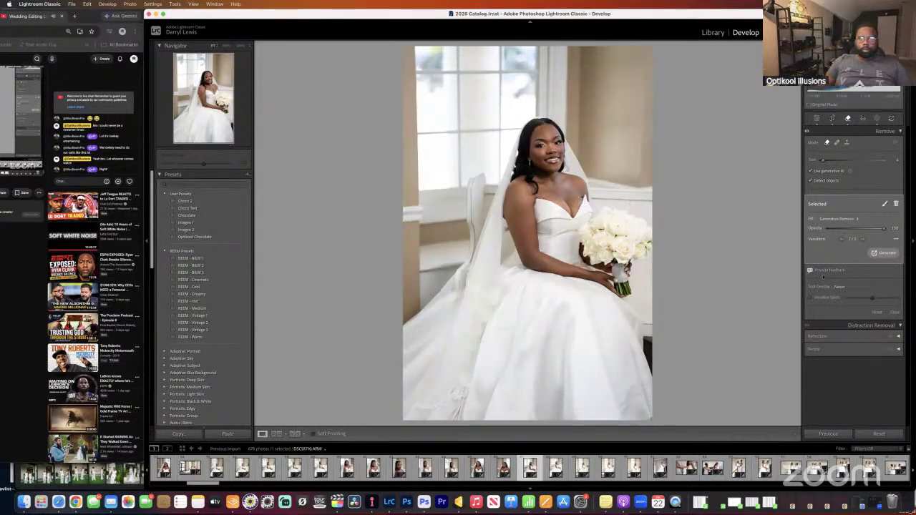
key("shift+q")
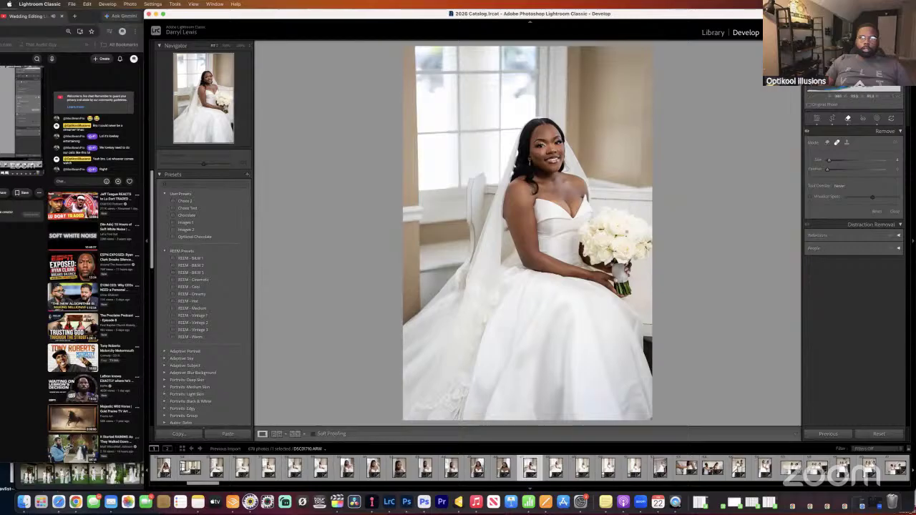
left_click(661, 230)
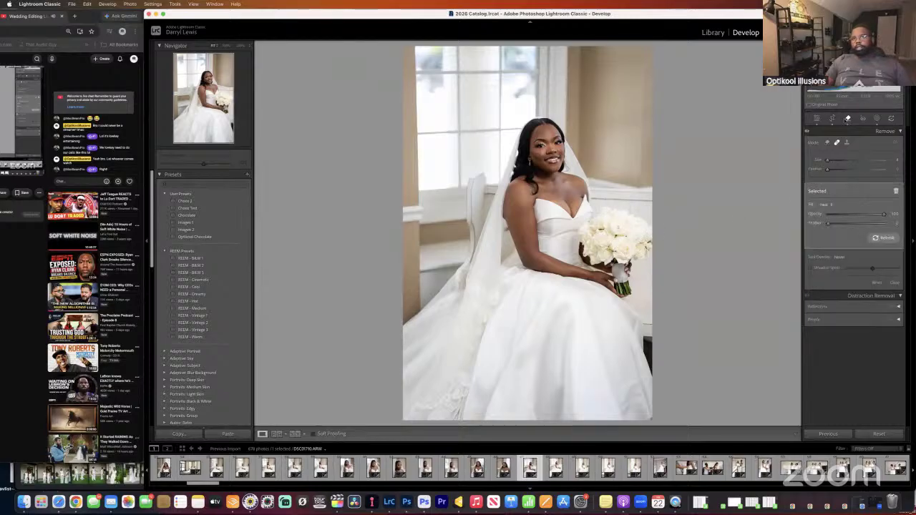
Paint a new brush mask over the white bouquet, set its highlights to -100 and lower its exposure slightly.
left_click(877, 118)
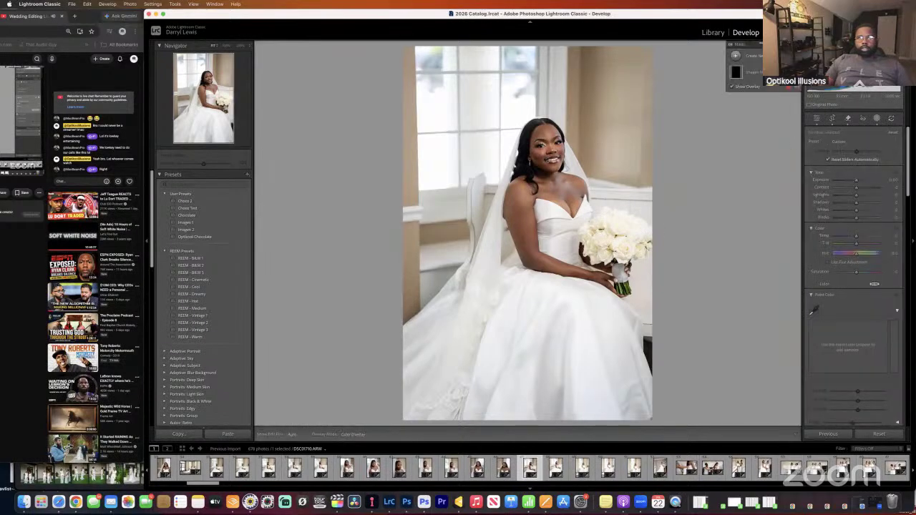
left_click(737, 55)
left_click(776, 130)
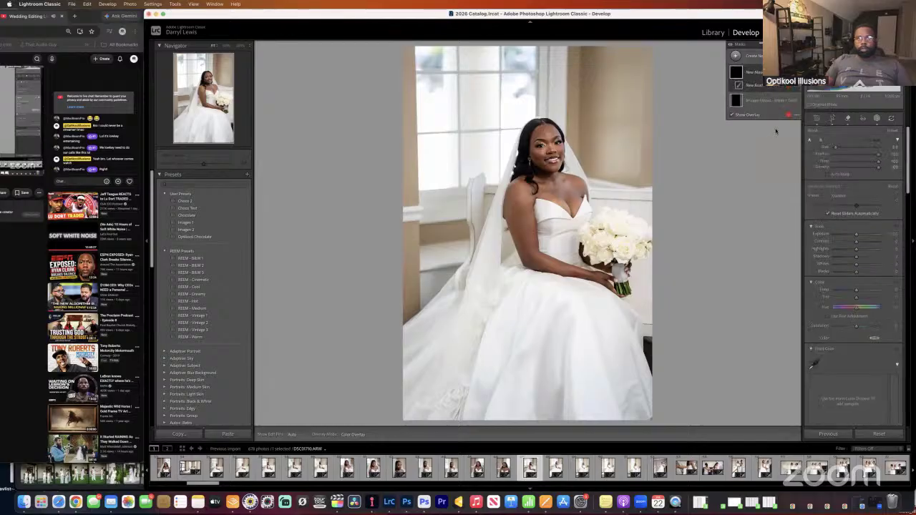
mouse_move(621, 227)
left_mouse_down()
mouse_move(628, 238)
mouse_move(620, 239)
left_mouse_up()
left_click_drag(856, 248, 749, 253)
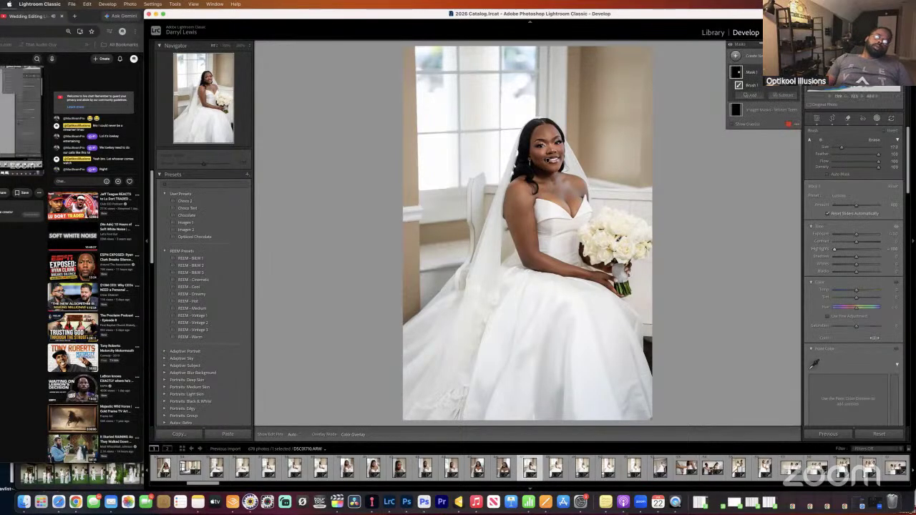
left_click_drag(856, 234, 855, 235)
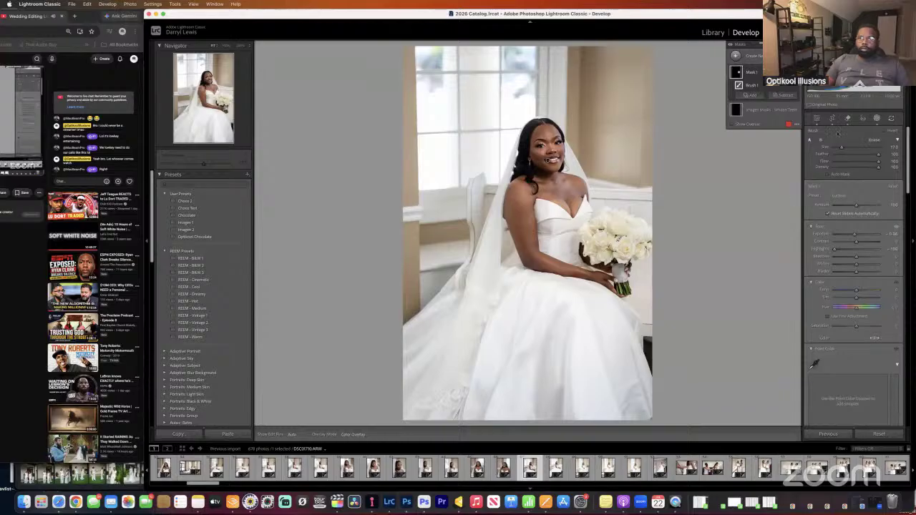
Return to the basic adjustments and compare the seated portrait before and after its edits.
left_click(817, 120)
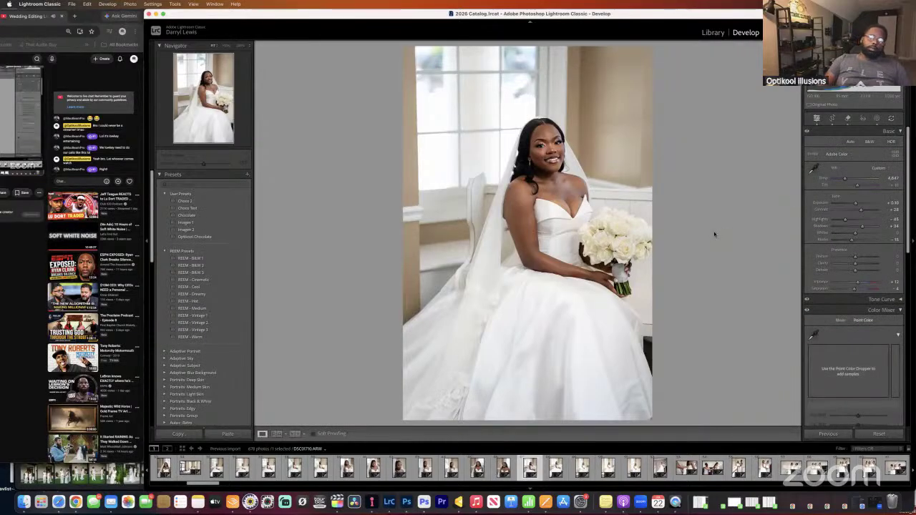
key("backslash")
key("backslash")
key("backslash")
key("backslash")
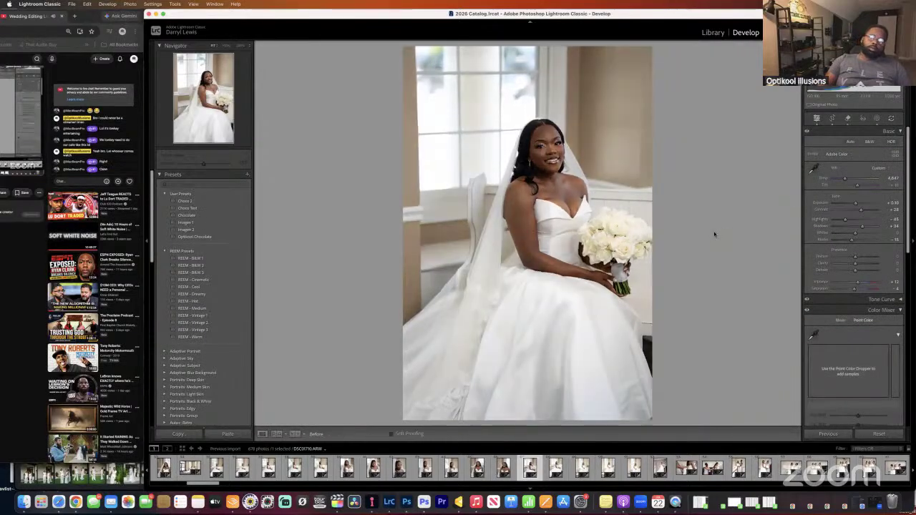
key("backslash")
key("backslash")
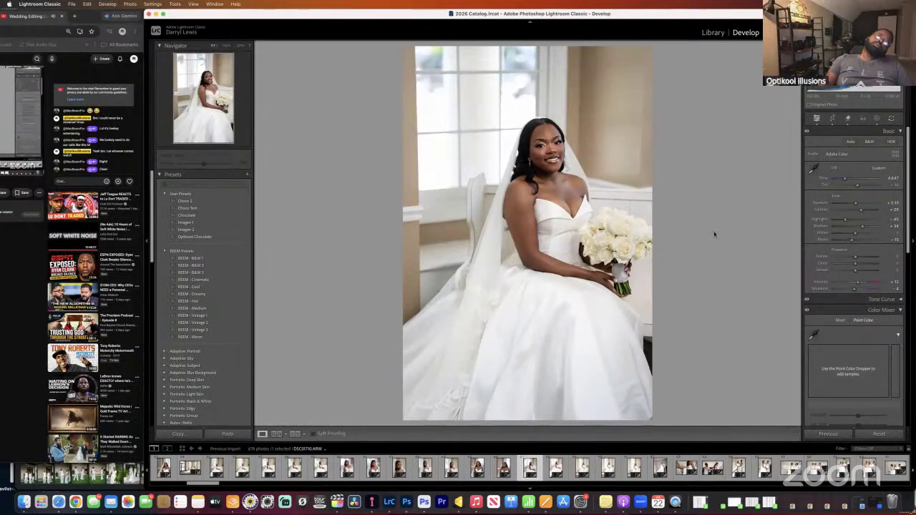
key("backslash")
key("backslash")
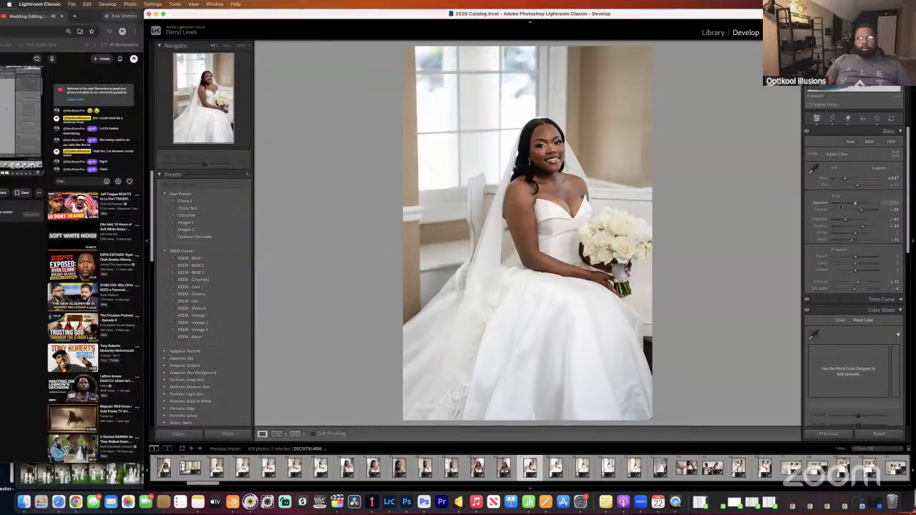
key("backslash")
key("backslash")
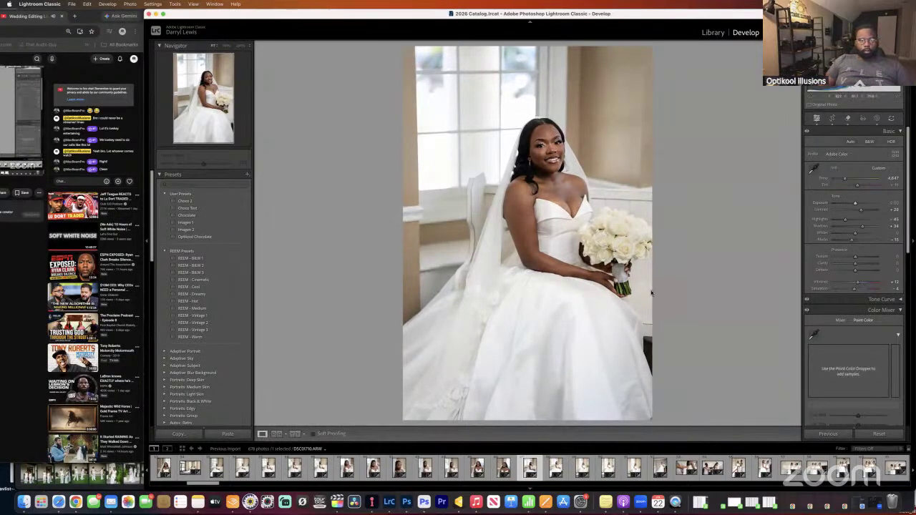
Open the next full-length seated portrait and lower its exposure to about -0.10 and its contrast to about +13.
key("Right")
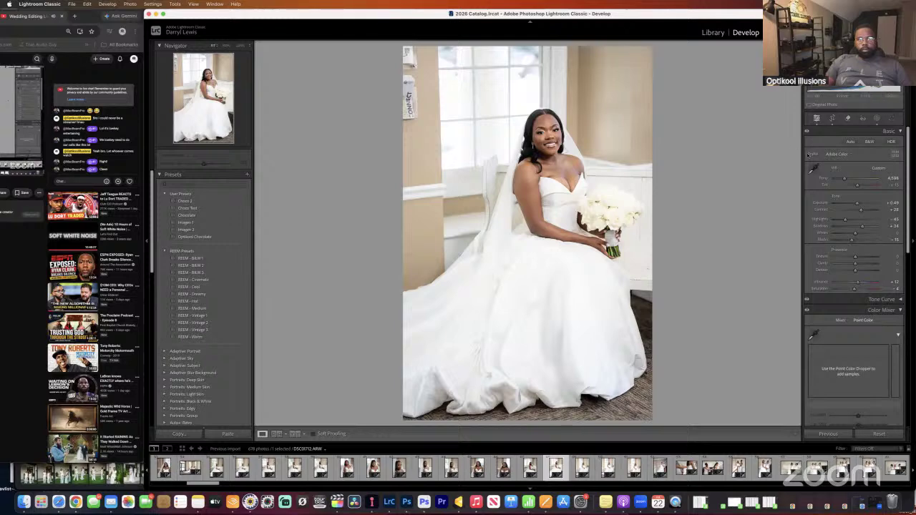
left_click_drag(860, 208, 855, 211)
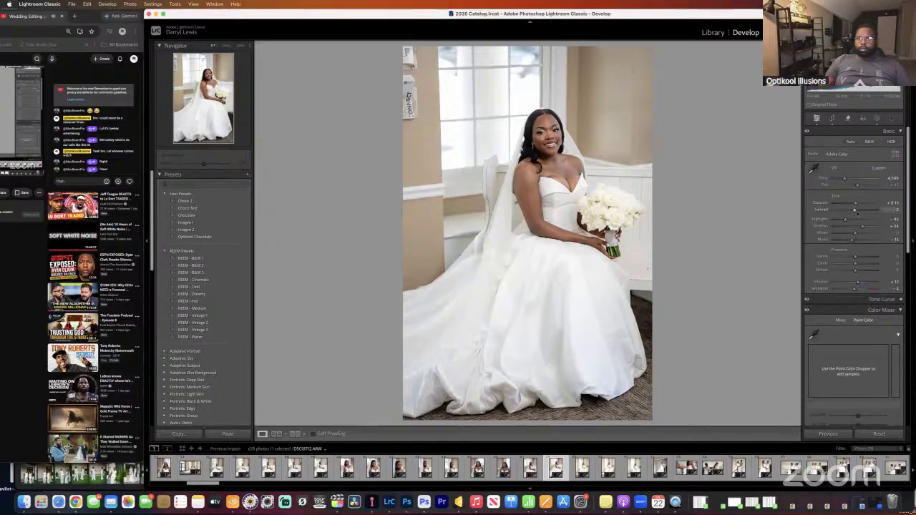
key("super+z")
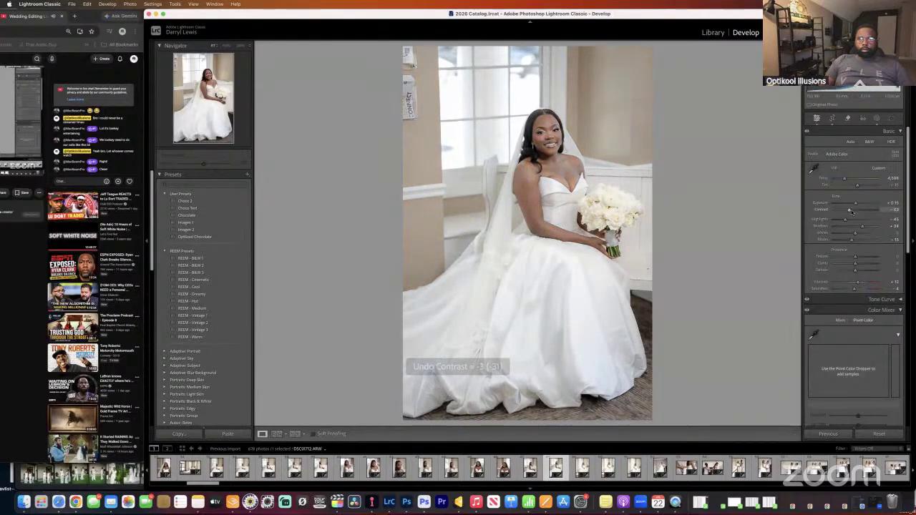
key("super+z")
left_click_drag(857, 204, 854, 205)
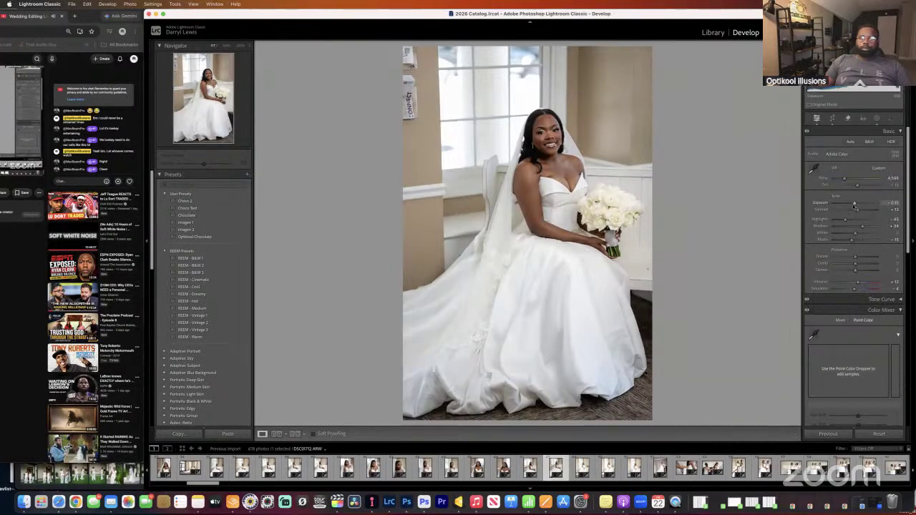
Heal the spot at the photo's right edge near the base of the bench, and check the crop.
left_click(849, 119)
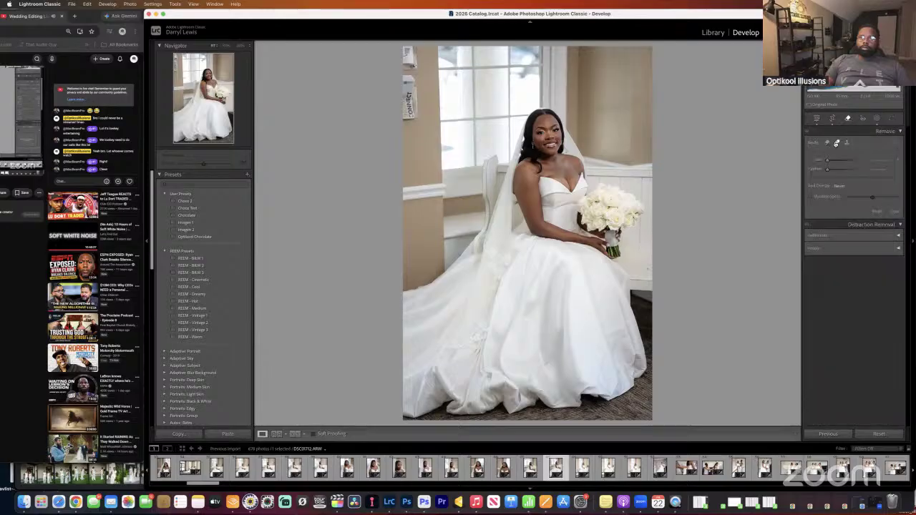
left_click(652, 280)
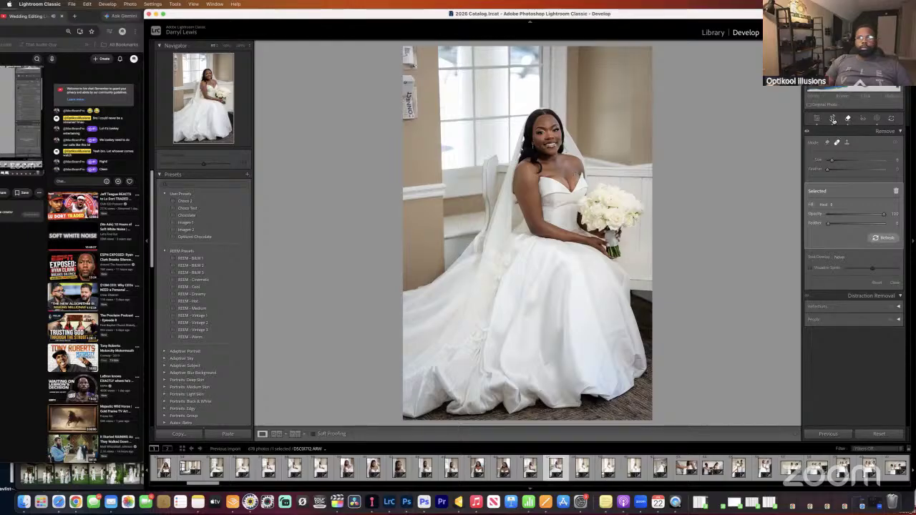
left_click(831, 119)
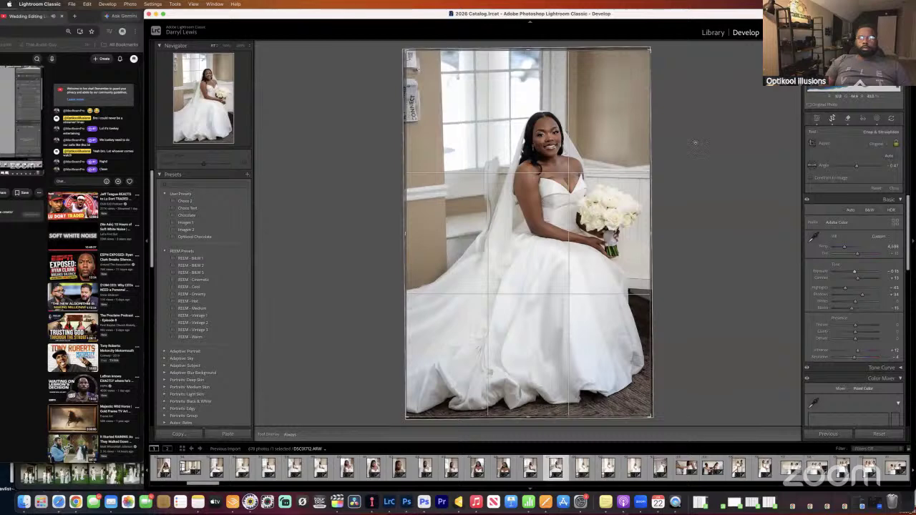
key("r")
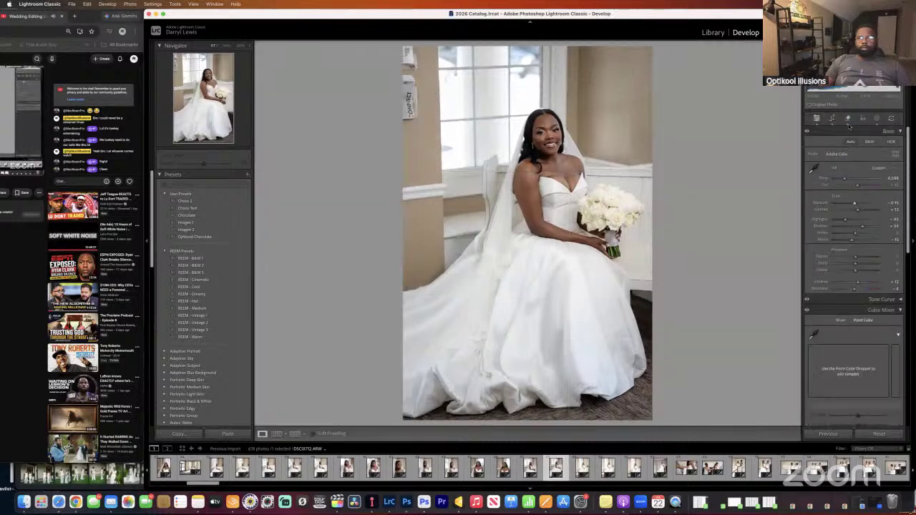
Remove the boxes mounted on the wall in the photo's upper-left corner with generative AI.
left_click(848, 120)
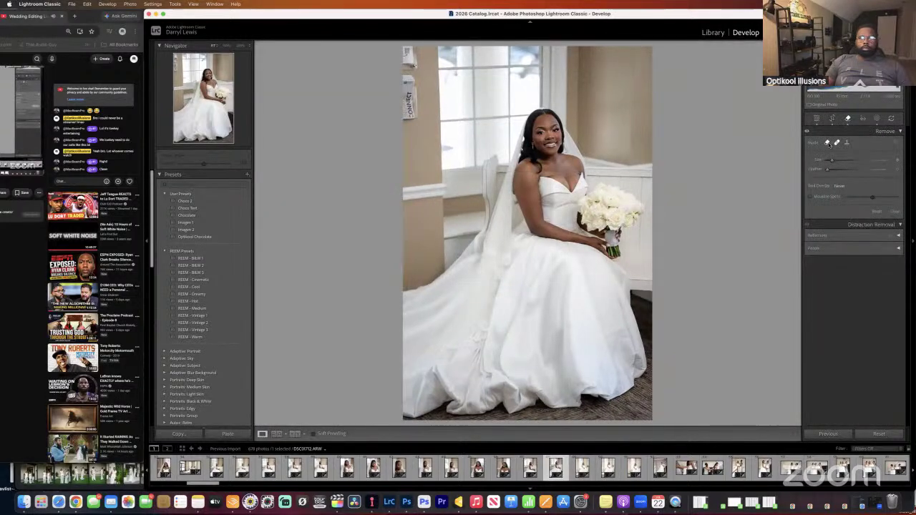
mouse_move(424, 120)
left_mouse_down()
mouse_move(430, 102)
mouse_move(409, 54)
mouse_move(402, 125)
left_mouse_up()
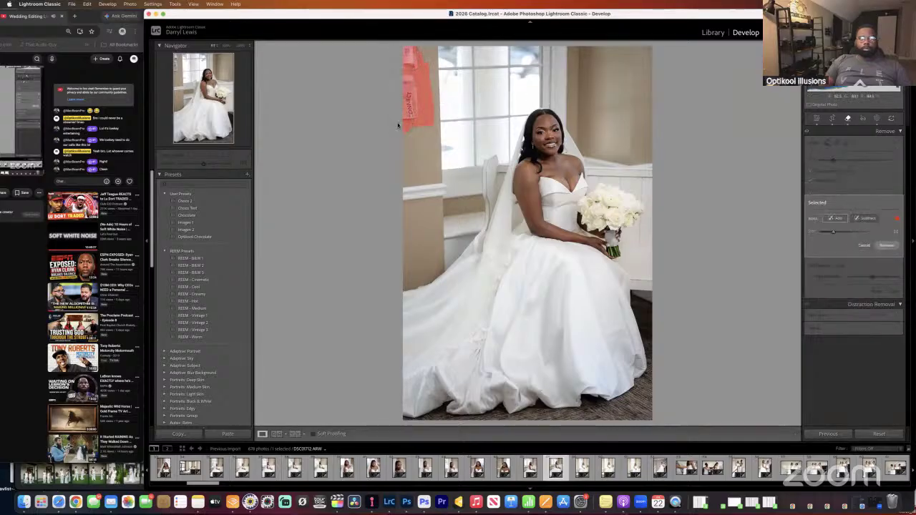
left_click(887, 246)
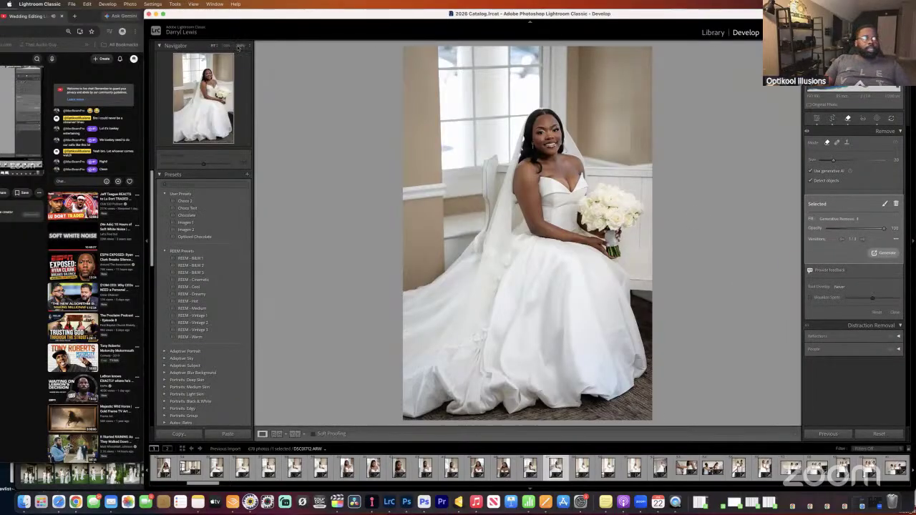
Remove the skin fold above the bride's neckline with generative AI, using a smaller brush at close zoom.
key("z")
key("super+equal")
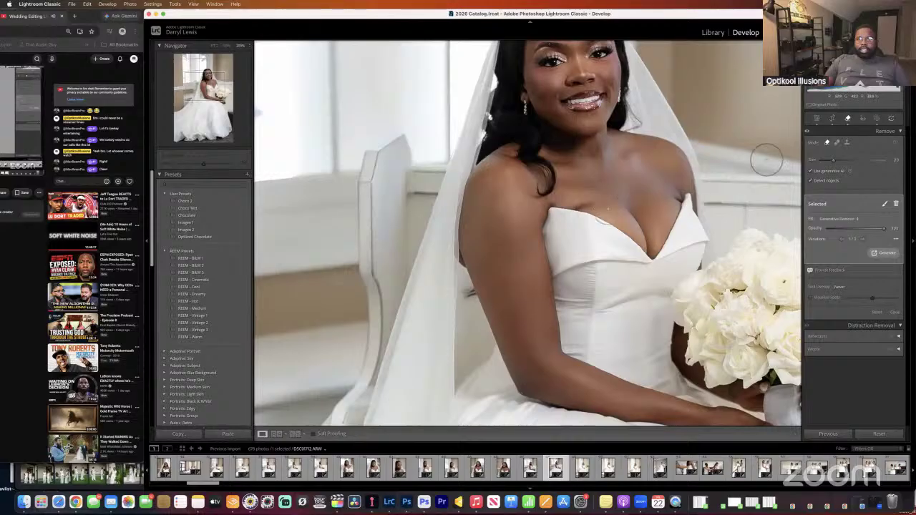
key("bracketleft")
key("bracketleft")
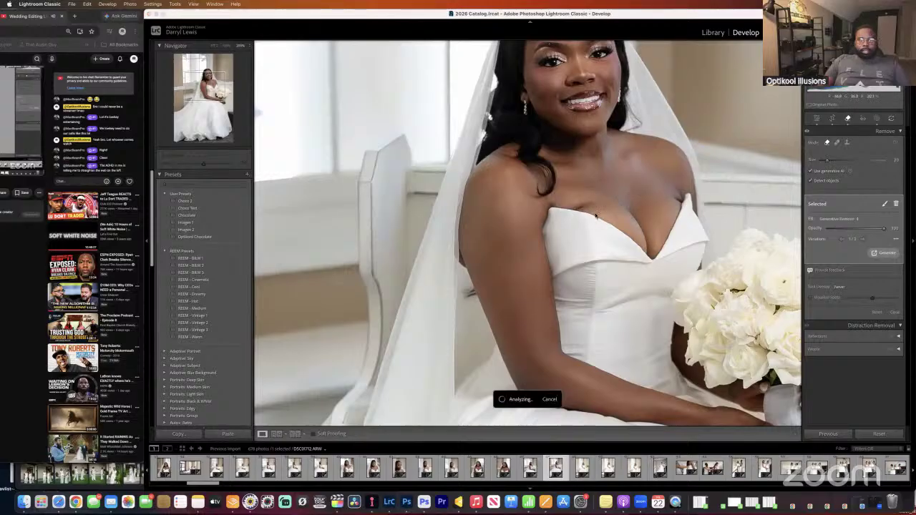
left_click_drag(596, 215, 576, 211)
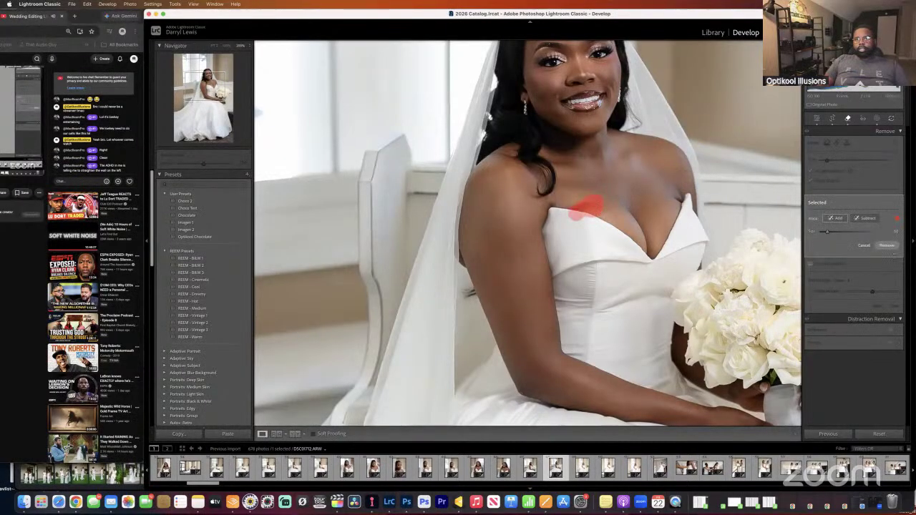
left_click(885, 246)
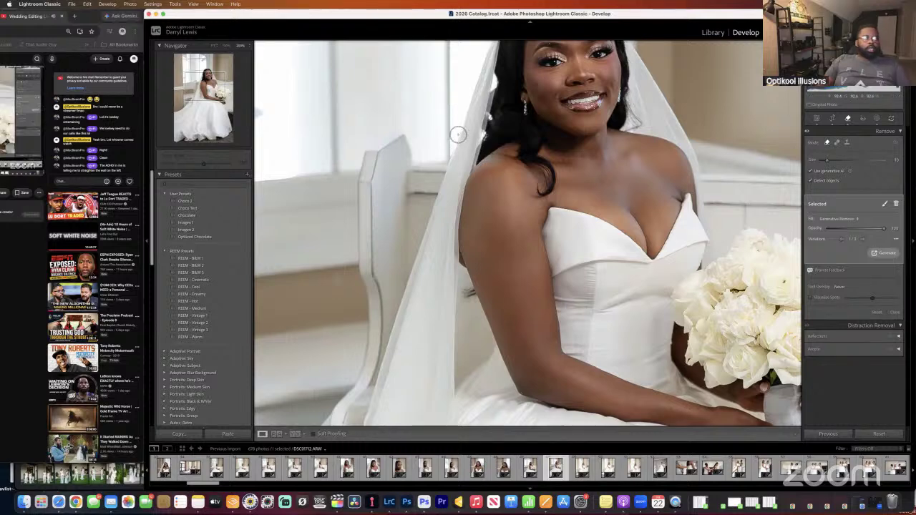
Straighten the seated portrait by rotating its crop to an angle of about 1.17, and compare it with the original.
left_click(212, 46)
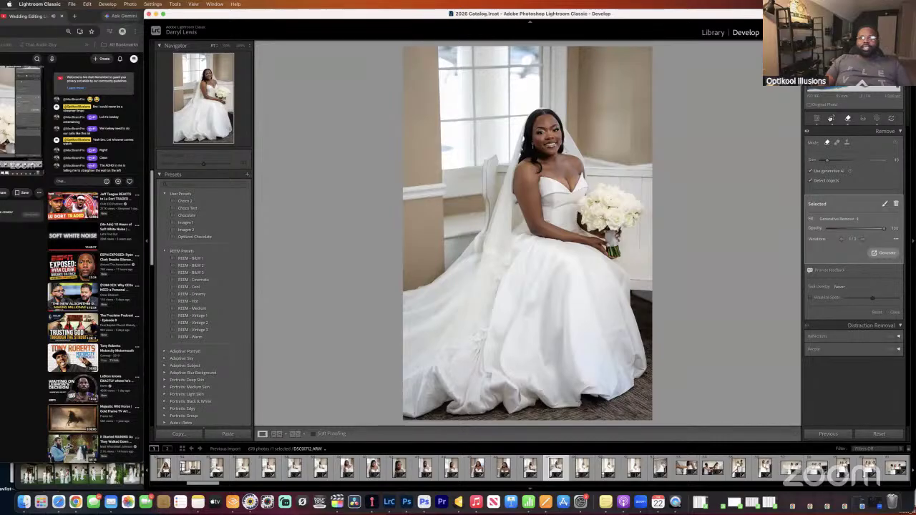
key("r")
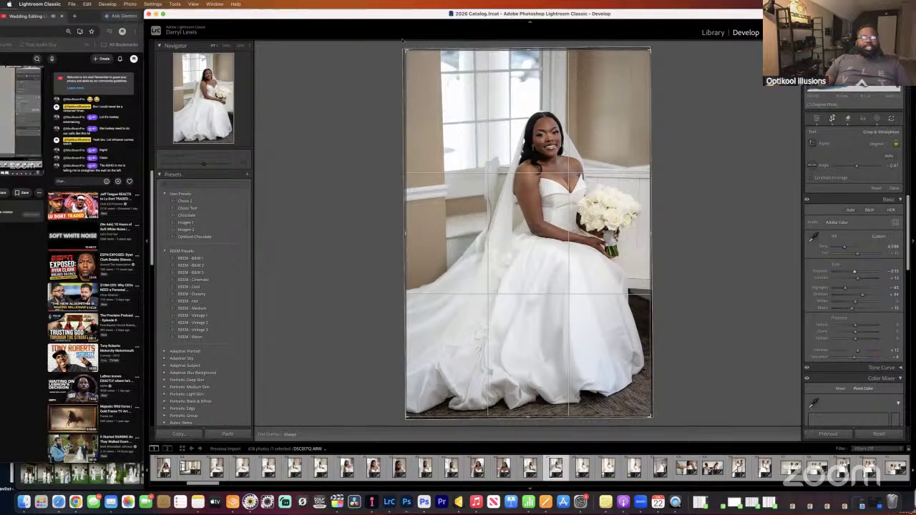
left_click_drag(402, 45, 406, 40)
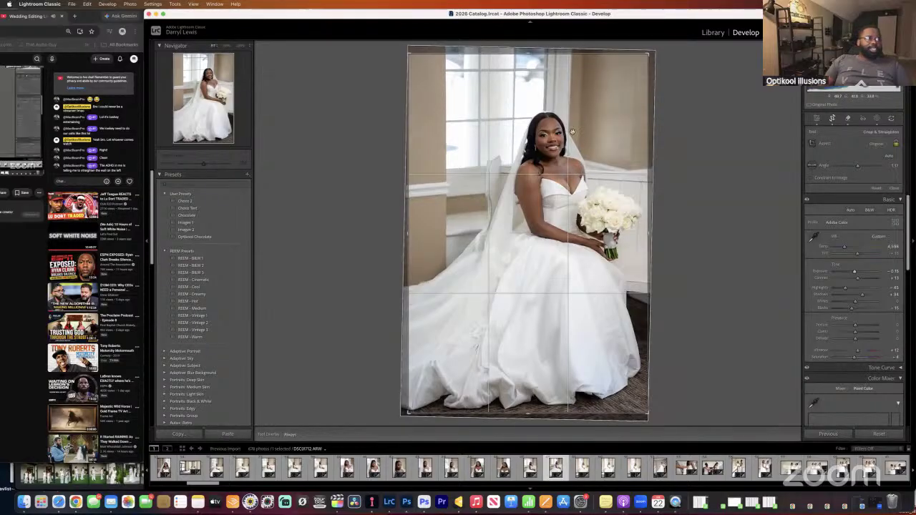
key("Return")
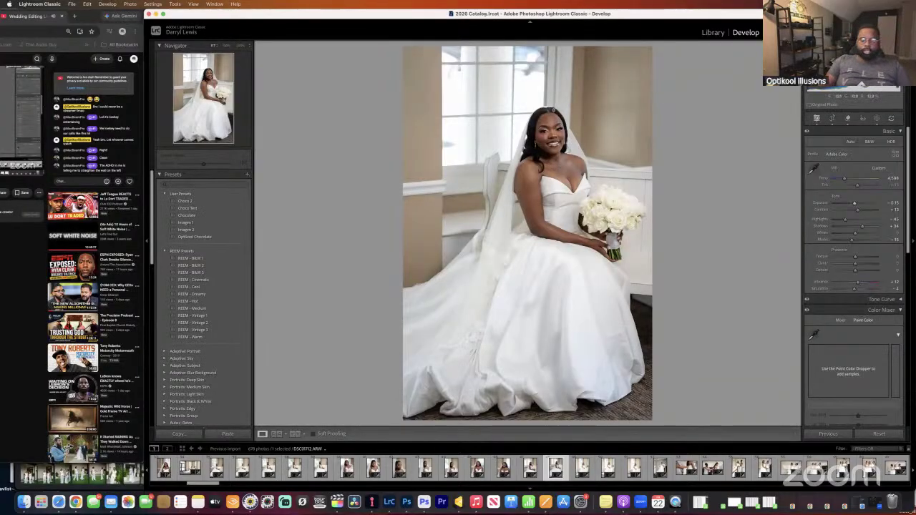
key("backslash")
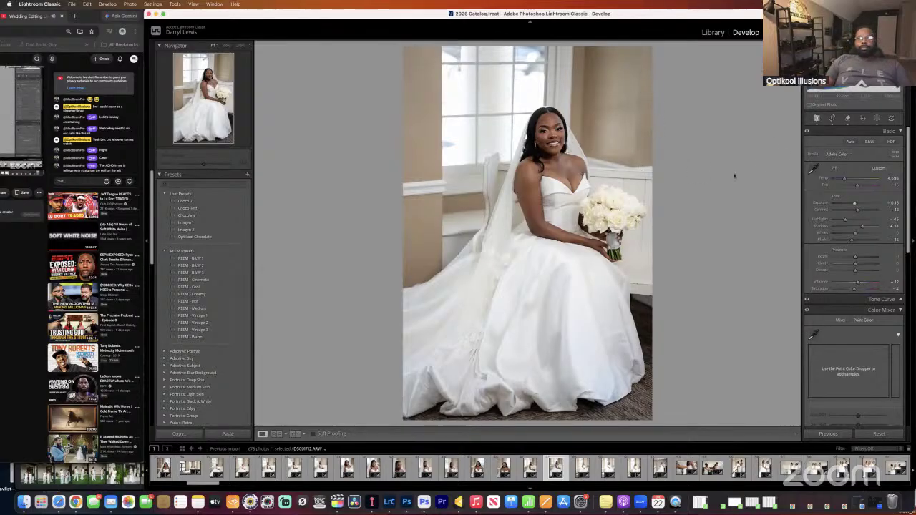
Clean up the beige wall in the photo's upper-right area with generative AI removal, and check the crop.
left_click(848, 120)
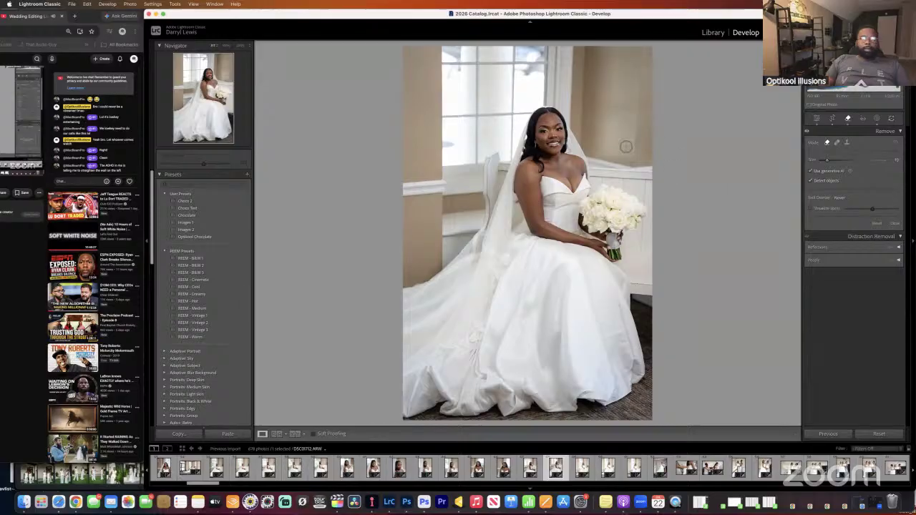
left_click_drag(639, 50, 639, 166)
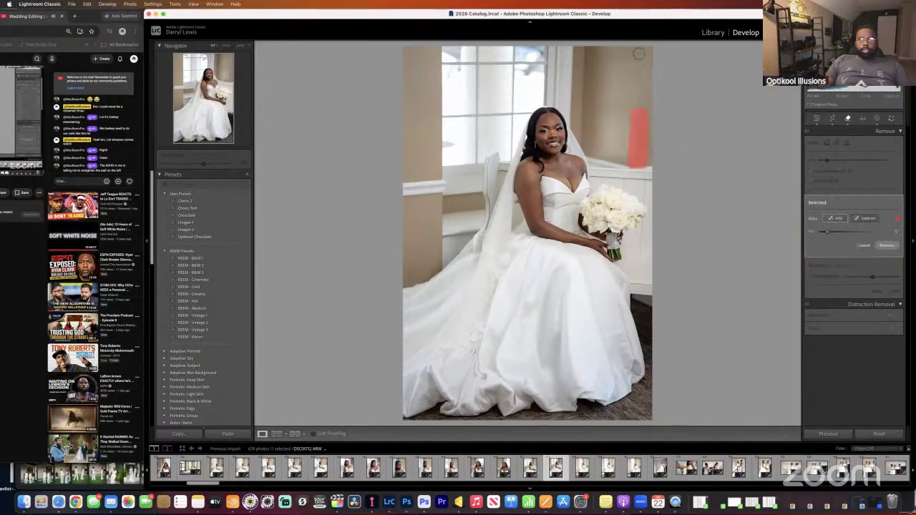
mouse_move(633, 109)
left_mouse_down()
mouse_move(595, 109)
mouse_move(622, 122)
mouse_move(633, 102)
mouse_move(628, 137)
left_mouse_up()
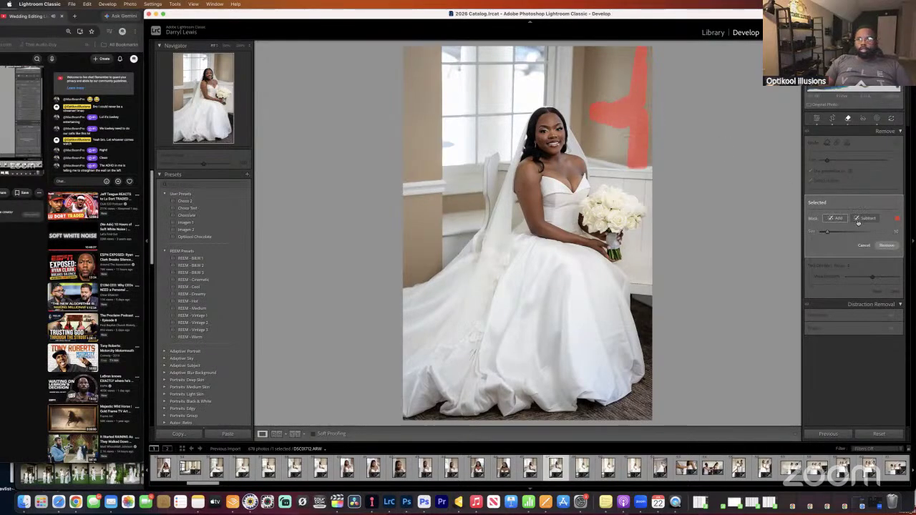
key("Return")
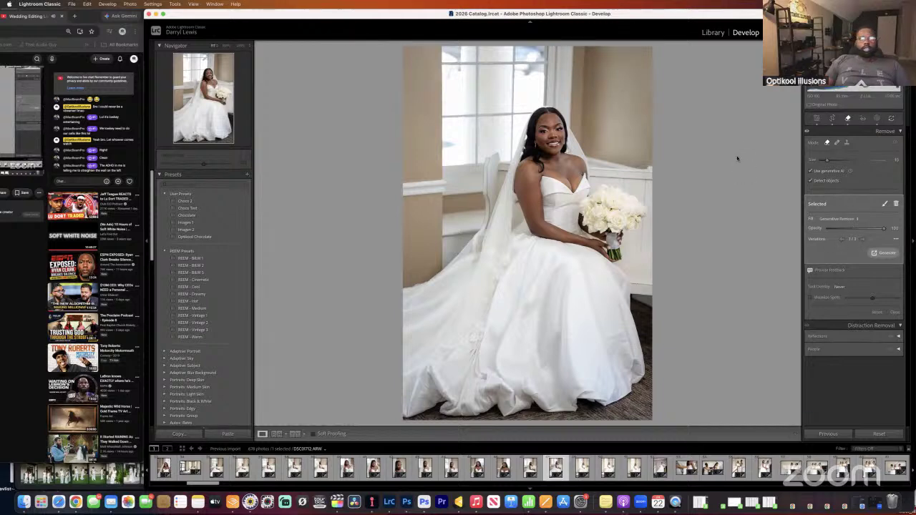
left_click_drag(650, 169, 646, 136)
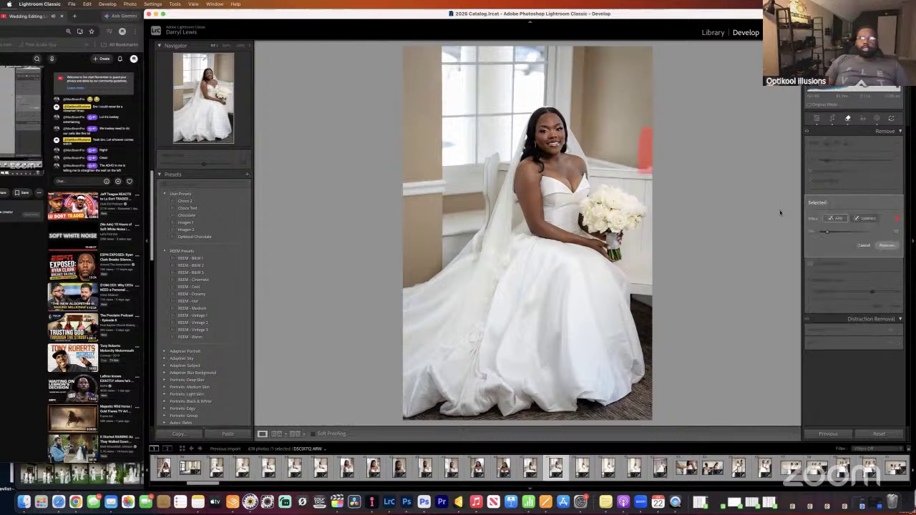
left_click(886, 245)
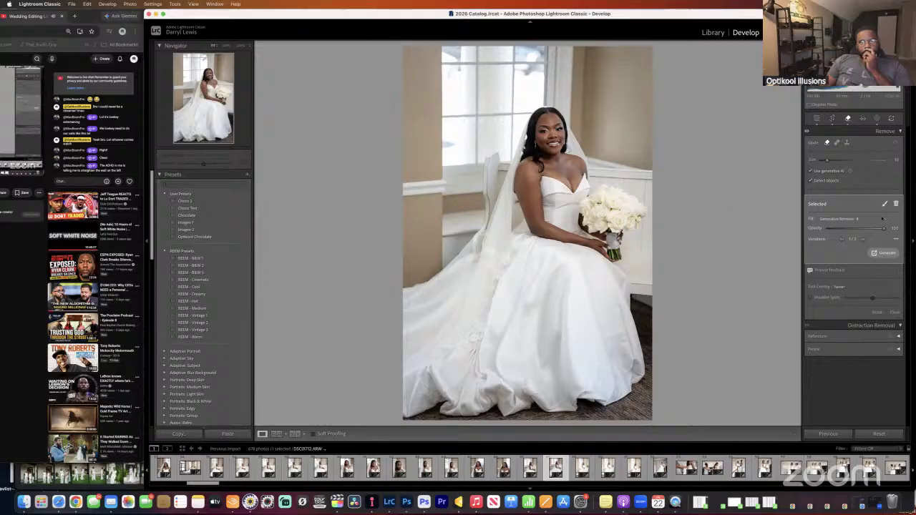
left_click(833, 119)
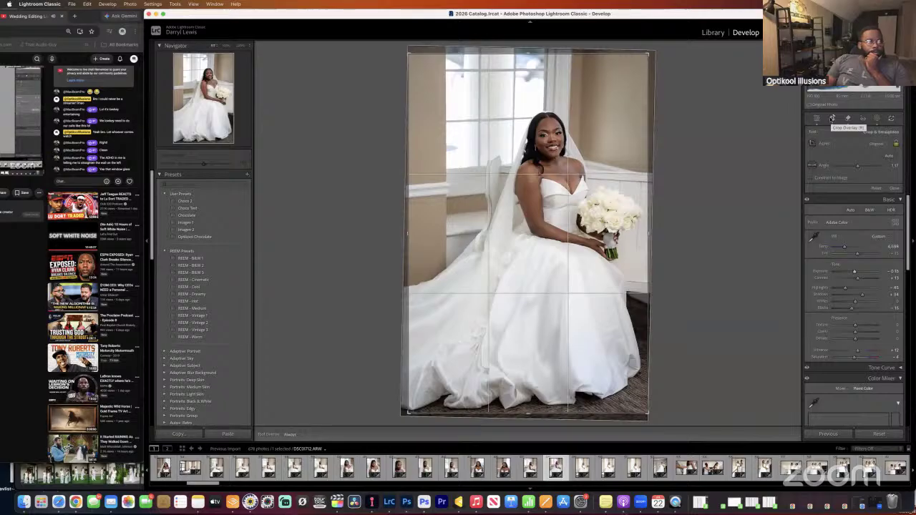
left_click(833, 119)
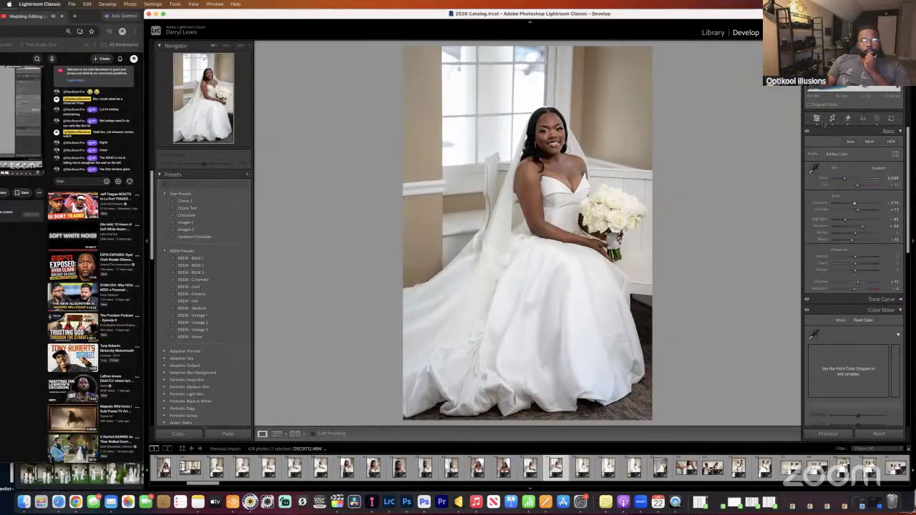
Remove the dark detail outside the window's lower-left pane with generative AI, using a smaller brush.
left_click(848, 119)
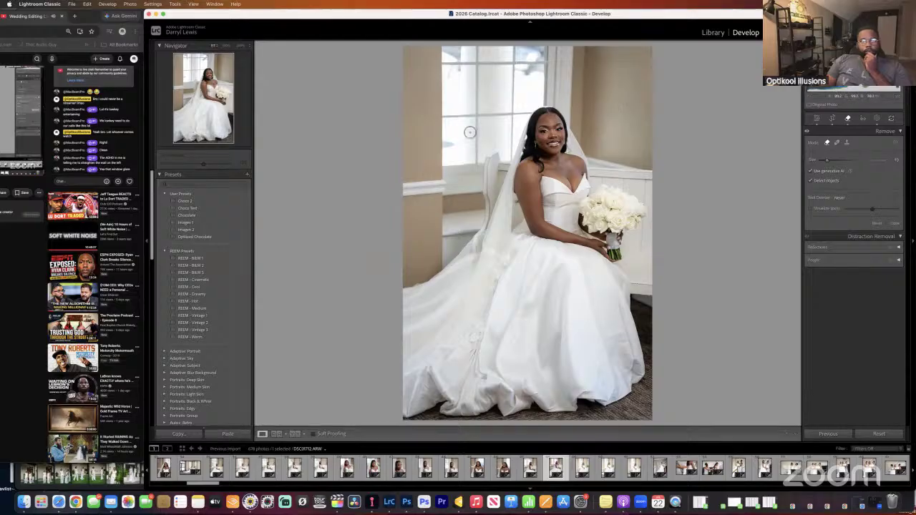
left_click(450, 145)
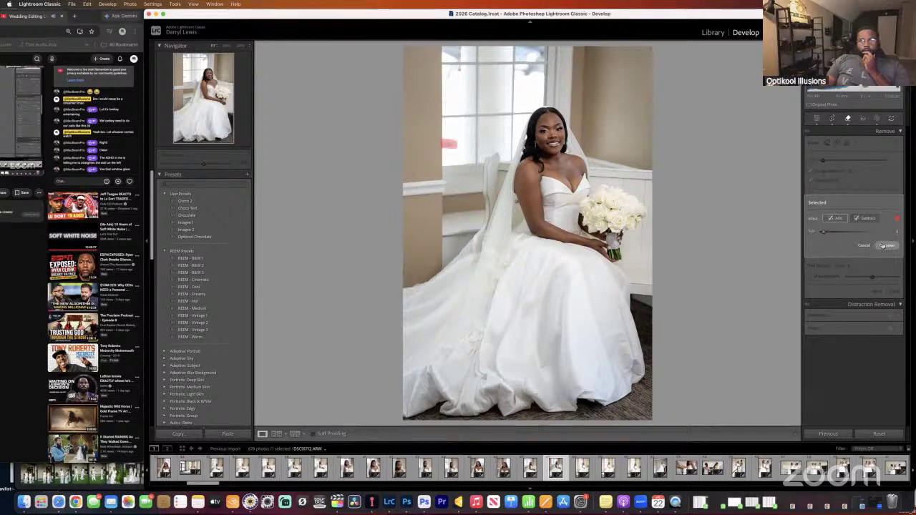
left_click(887, 245)
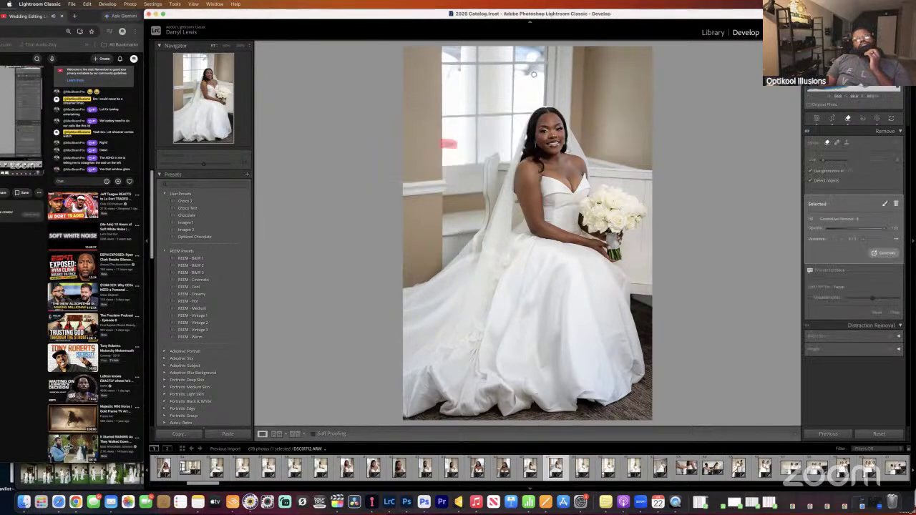
Remove the outdoor shapes visible through the window's upper-right panes and beside its frame with generative AI.
left_click_drag(538, 70, 521, 69)
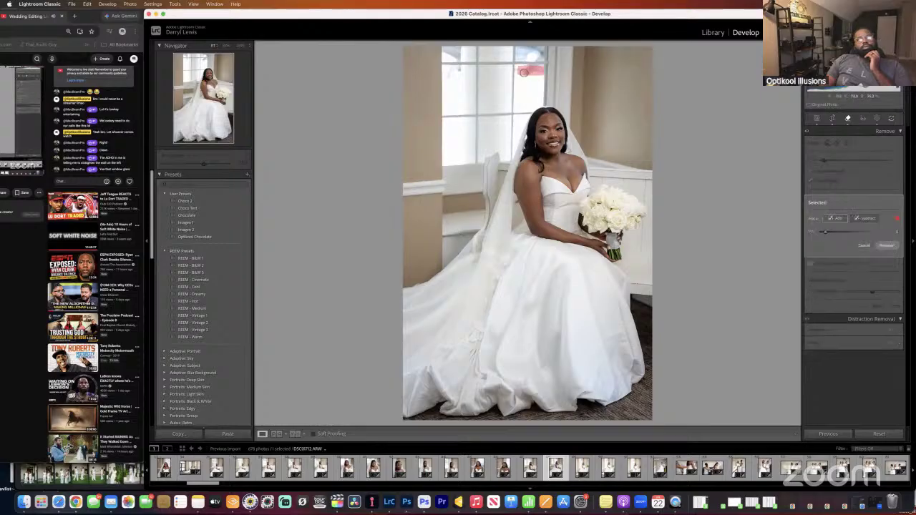
left_click(887, 244)
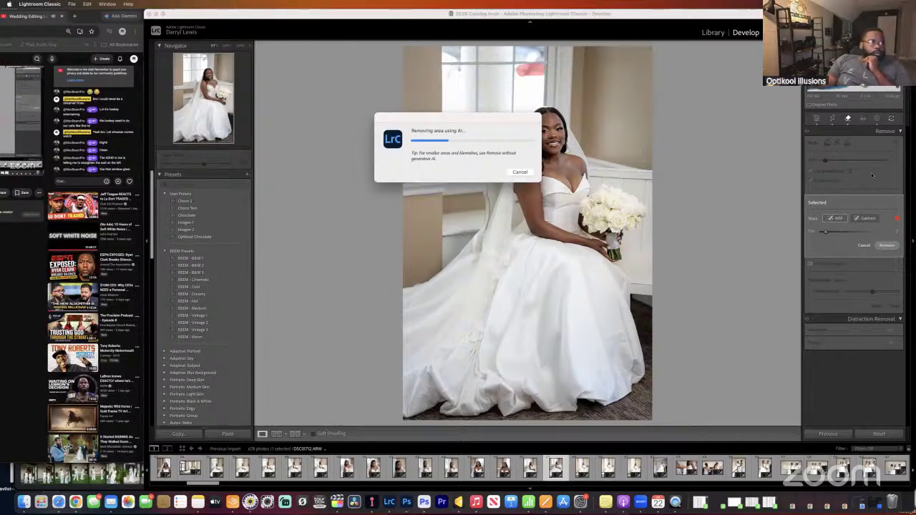
left_click(527, 55)
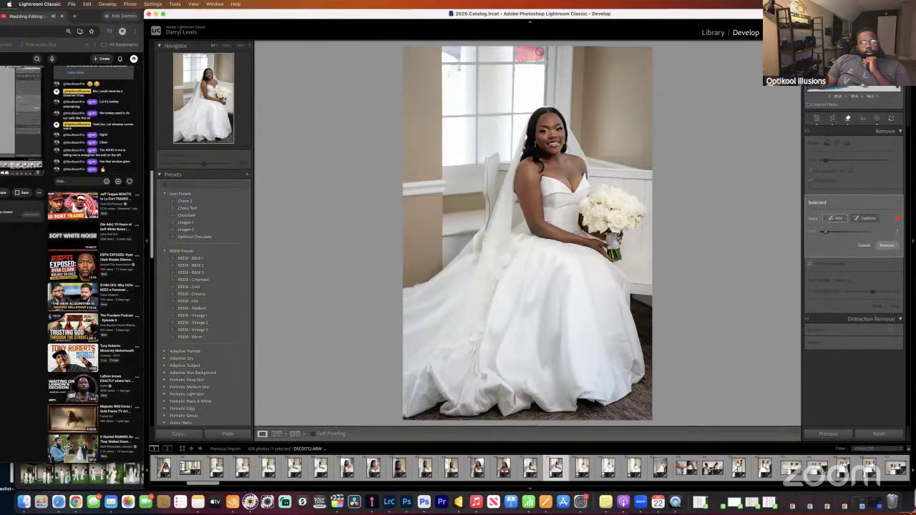
left_click(883, 246)
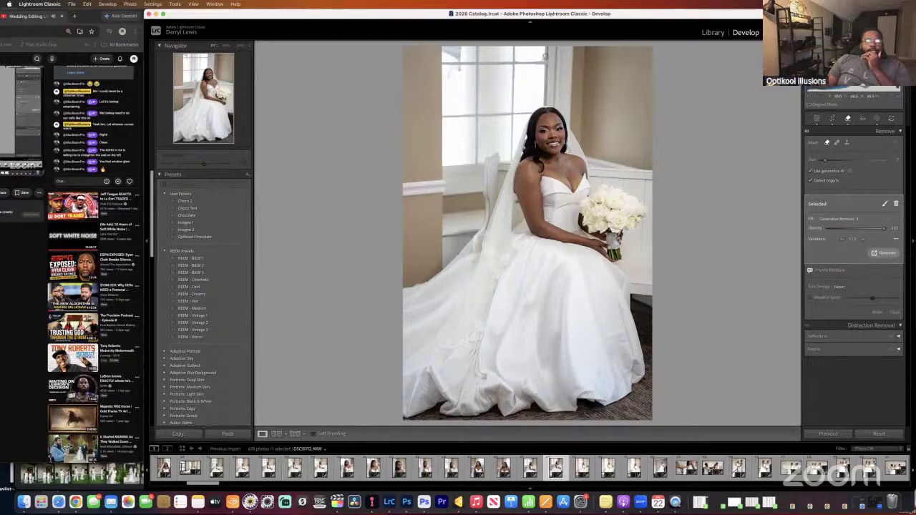
left_click(543, 59)
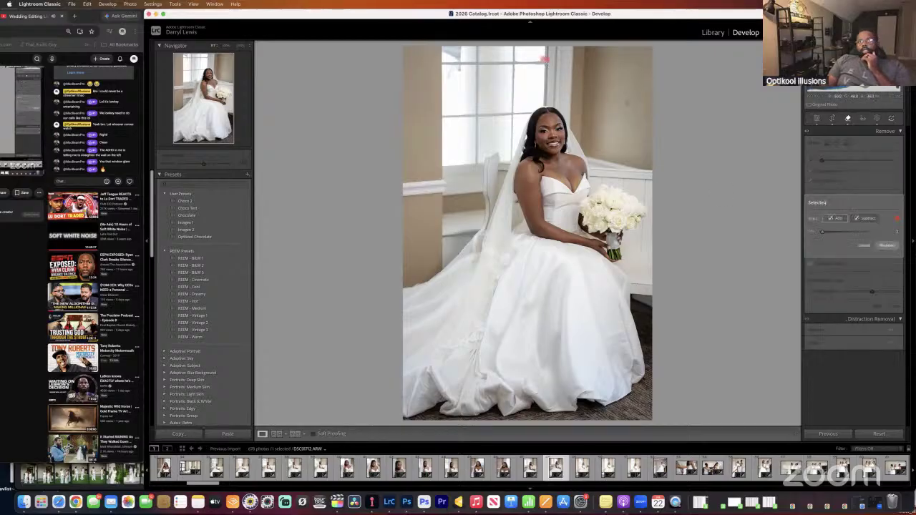
left_click(886, 245)
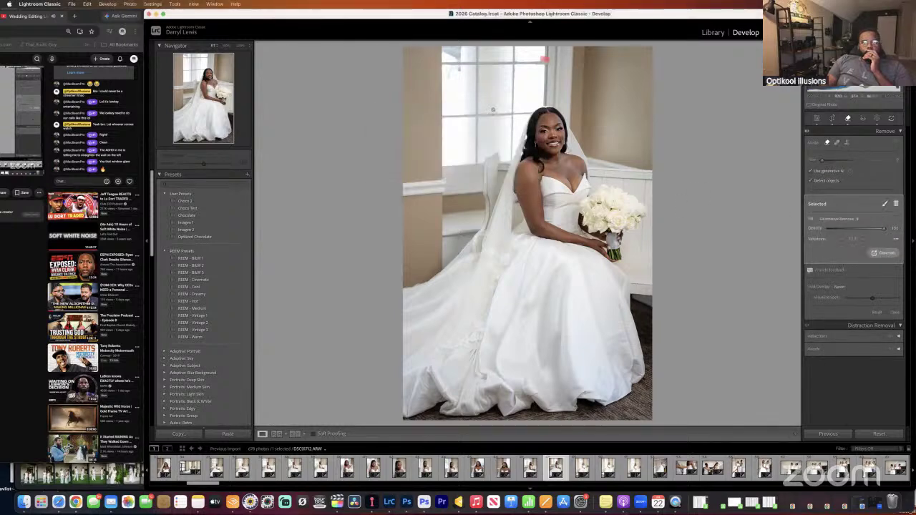
Clear the window's upper-left pane with generative AI, and clean up the upper crossbar on the right in the same way.
mouse_move(458, 59)
left_mouse_down()
mouse_move(453, 46)
mouse_move(463, 66)
mouse_move(451, 76)
left_mouse_up()
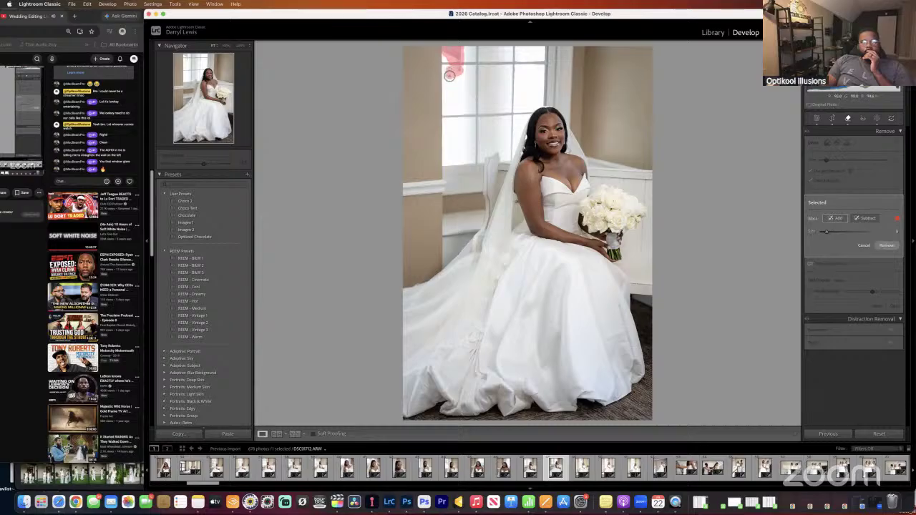
left_click(890, 245)
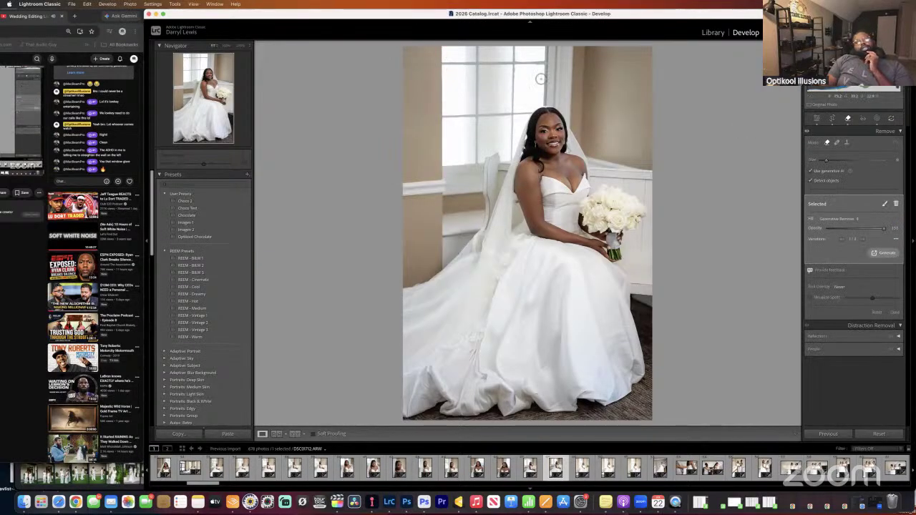
left_click_drag(517, 75, 515, 61)
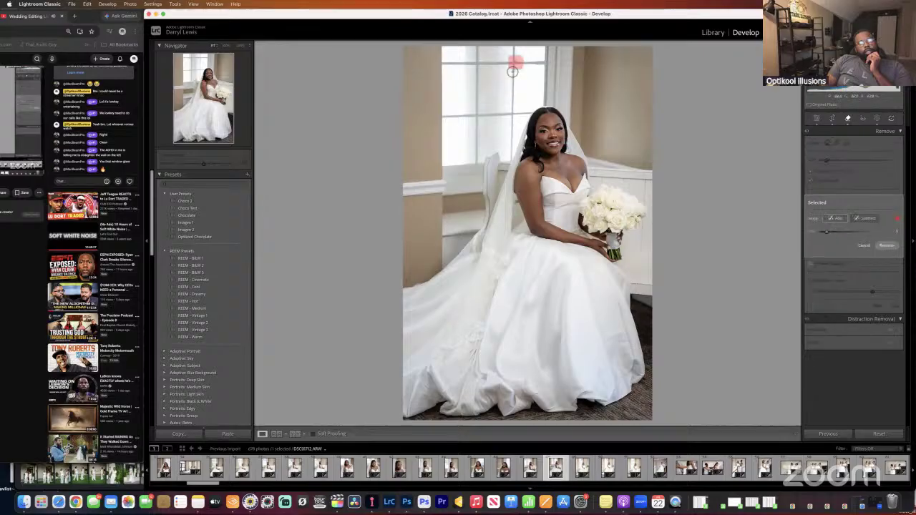
left_click(880, 247)
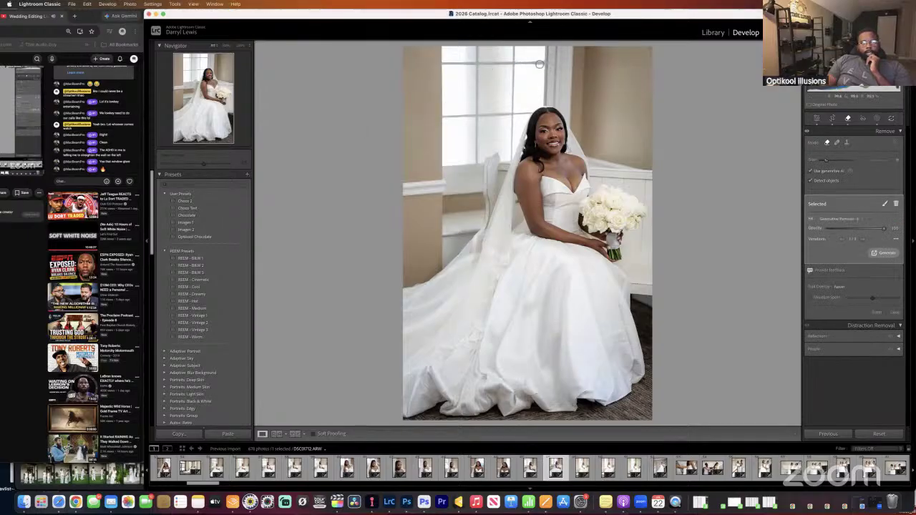
left_click_drag(532, 64, 544, 68)
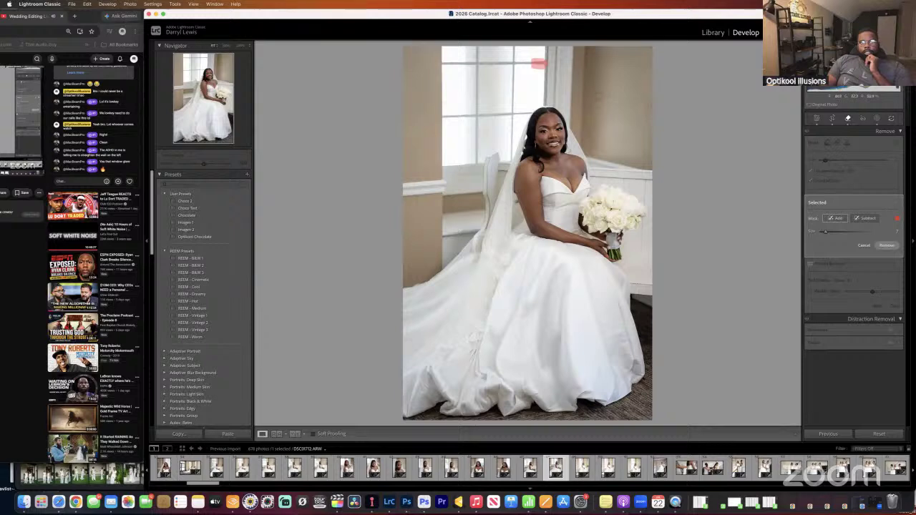
left_click(888, 245)
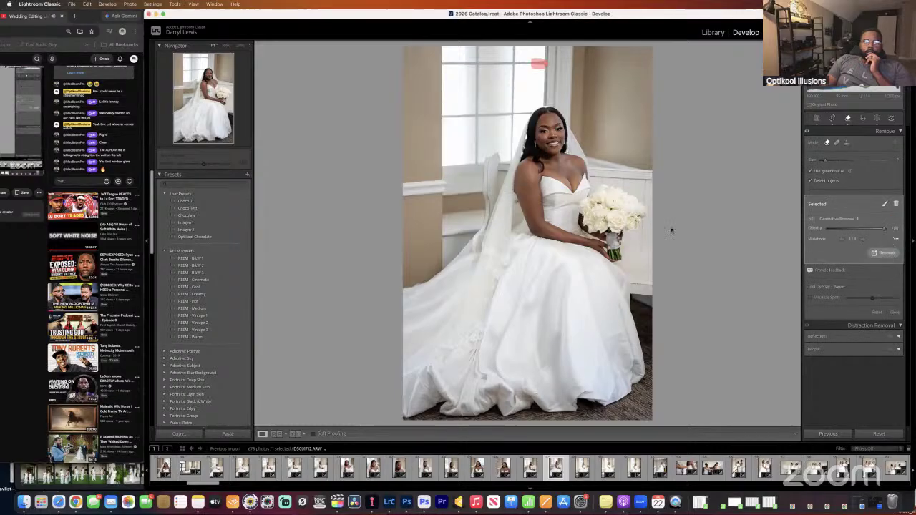
Try a generative AI removal at the left part of the window's middle crossbar with another variation, and delete it.
left_click(463, 114)
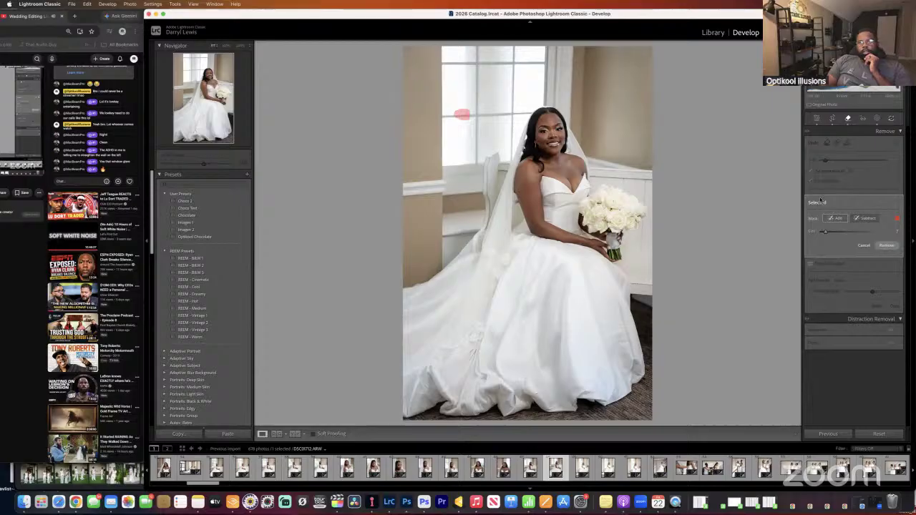
left_click(887, 245)
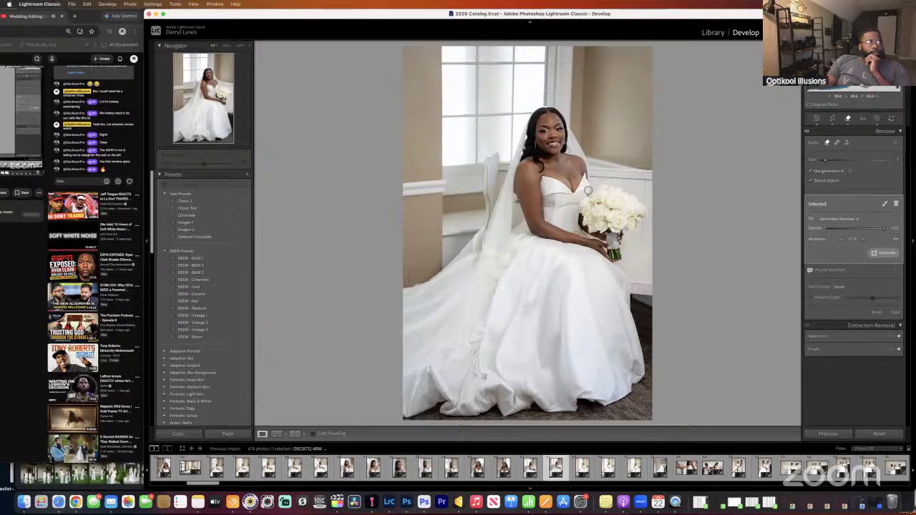
scroll(657, 170, "up", 3)
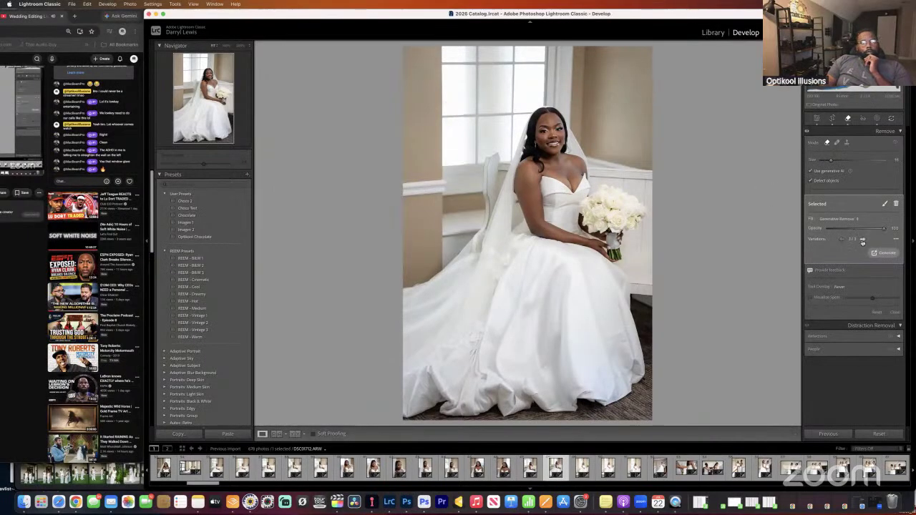
left_click(862, 240)
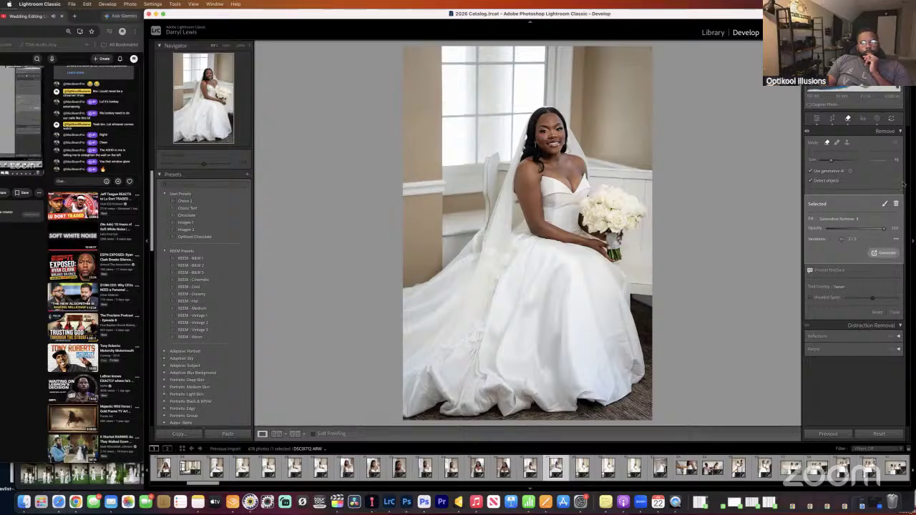
left_click(896, 205)
Remove the thin mark at the left edge of the window's middle pane with generative AI, and compare with the original.
left_click_drag(456, 97, 447, 102)
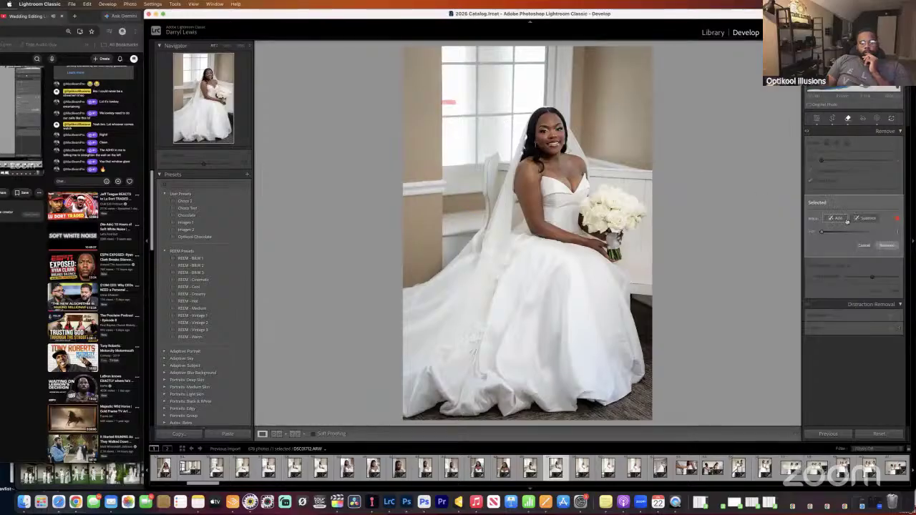
left_click(888, 247)
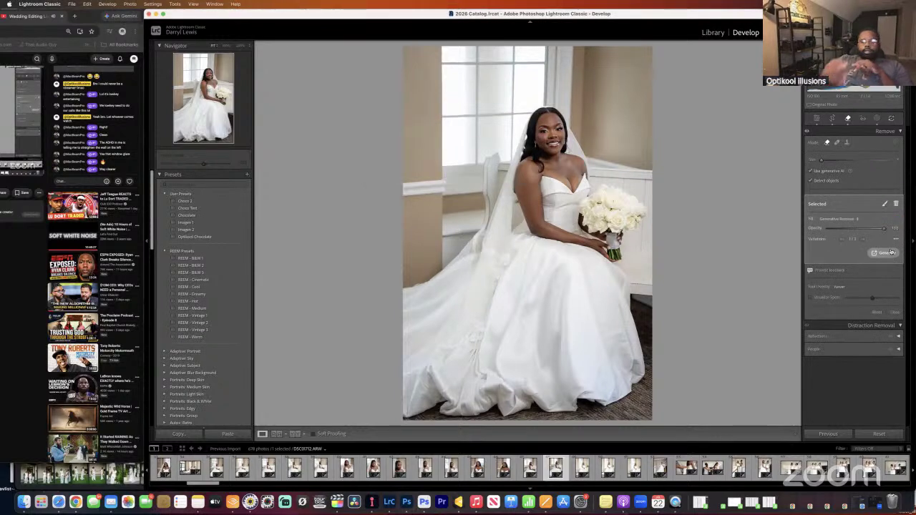
key("backslash")
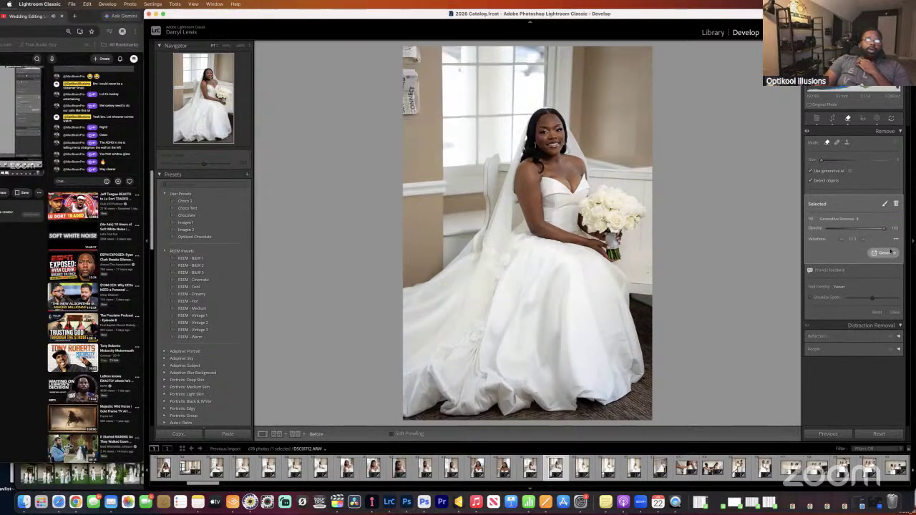
Compare the seated portrait's retouched version with the original several times, checking the cleaned wall and window panes.
key("backslash")
key("backslash")
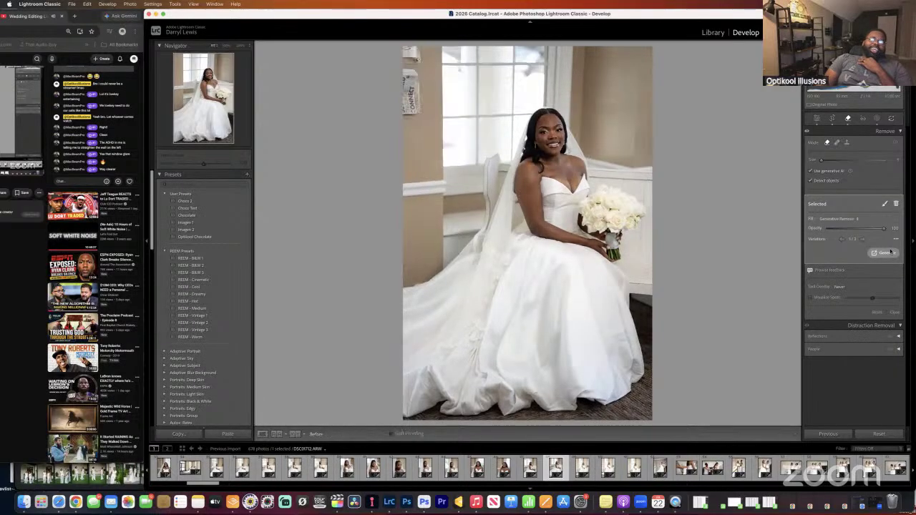
key("backslash")
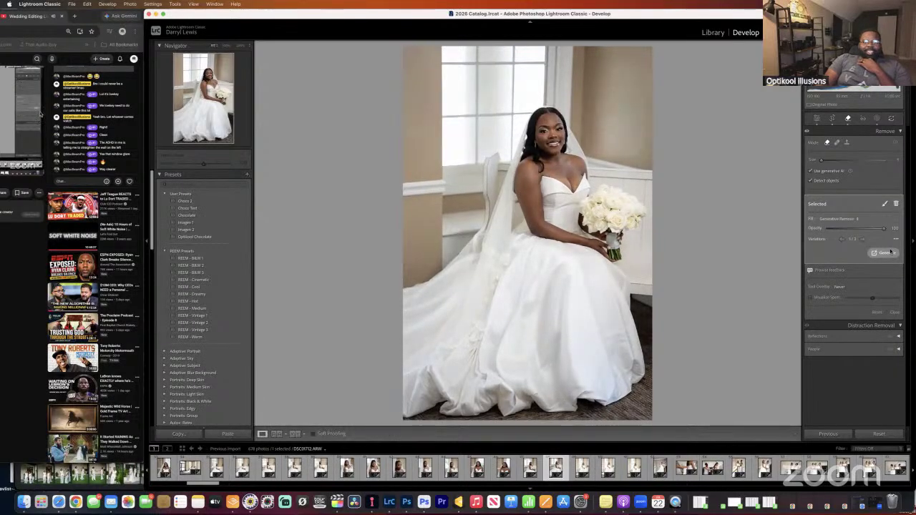
key("backslash")
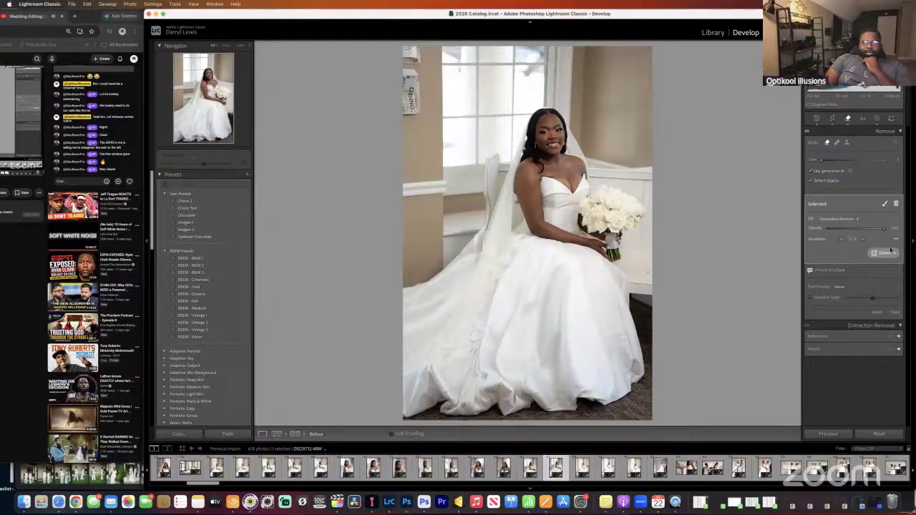
key("backslash")
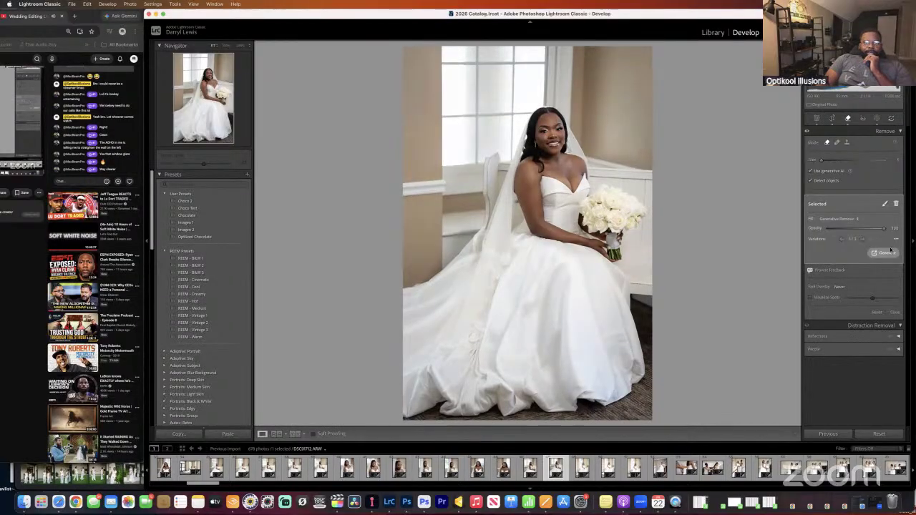
key("backslash")
key("backslash")
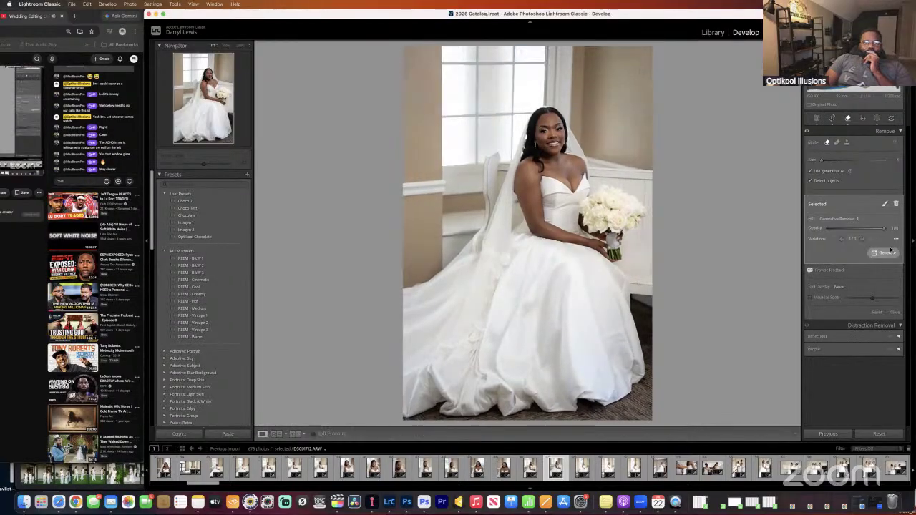
key("backslash")
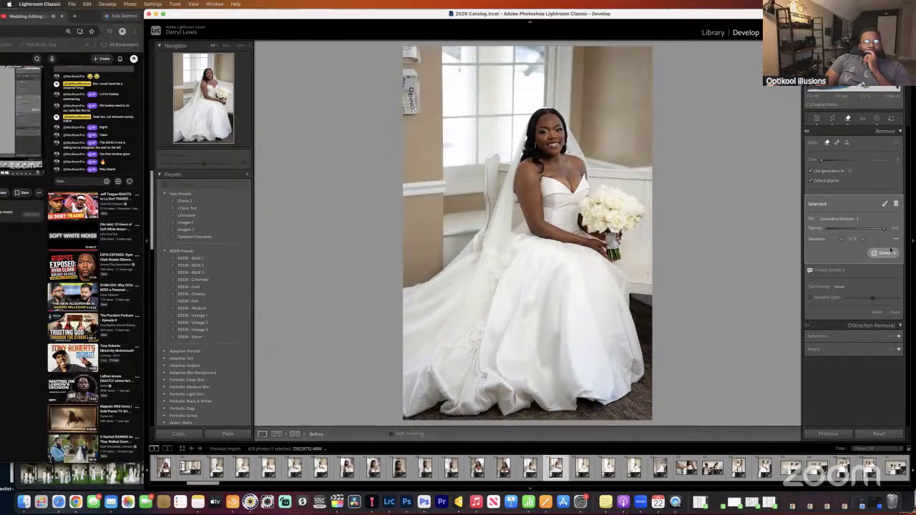
key("backslash")
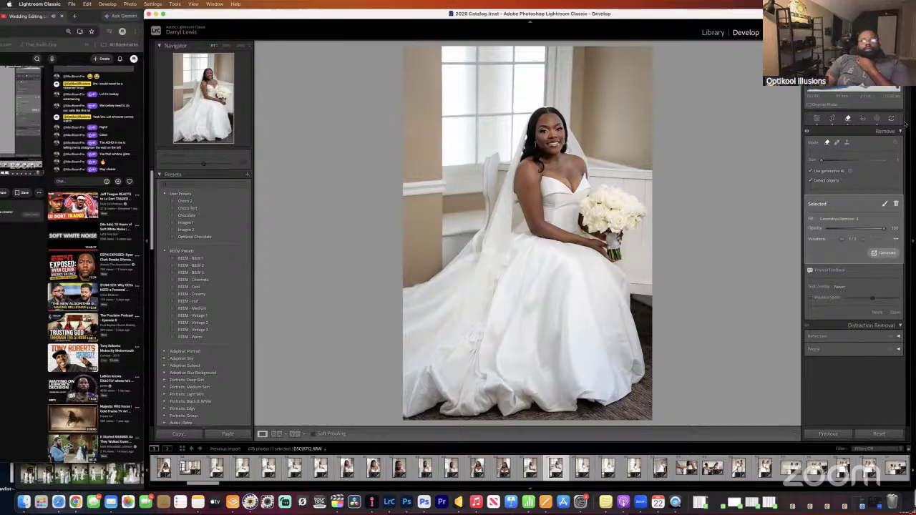
Try a brush mask over the window with adjusted exposure and highlights, and delete the mask.
left_click(878, 118)
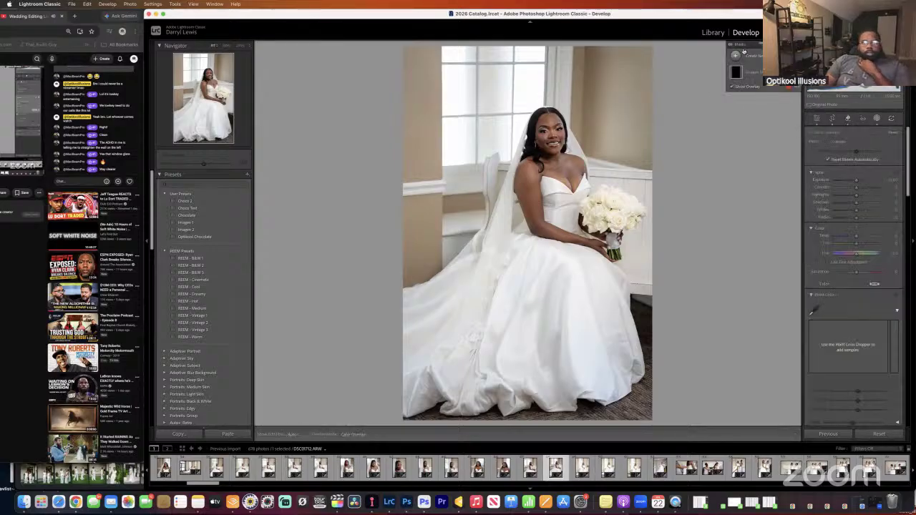
left_click(745, 53)
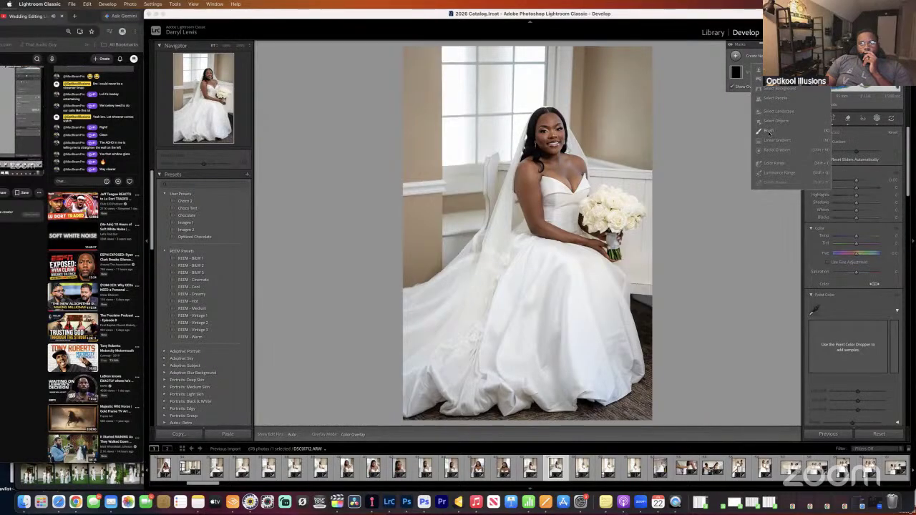
left_click(769, 131)
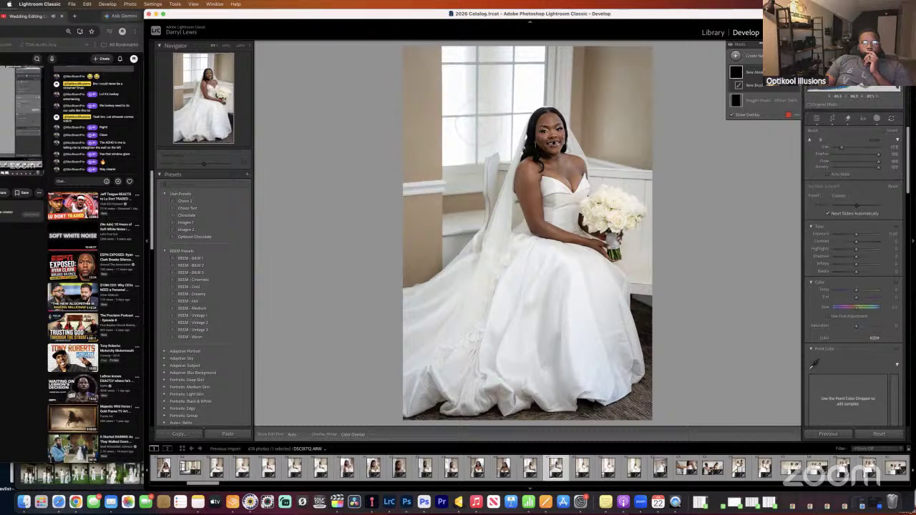
mouse_move(466, 118)
left_mouse_down()
mouse_move(501, 72)
mouse_move(458, 65)
mouse_move(447, 122)
mouse_move(494, 143)
mouse_move(530, 54)
mouse_move(547, 103)
left_mouse_up()
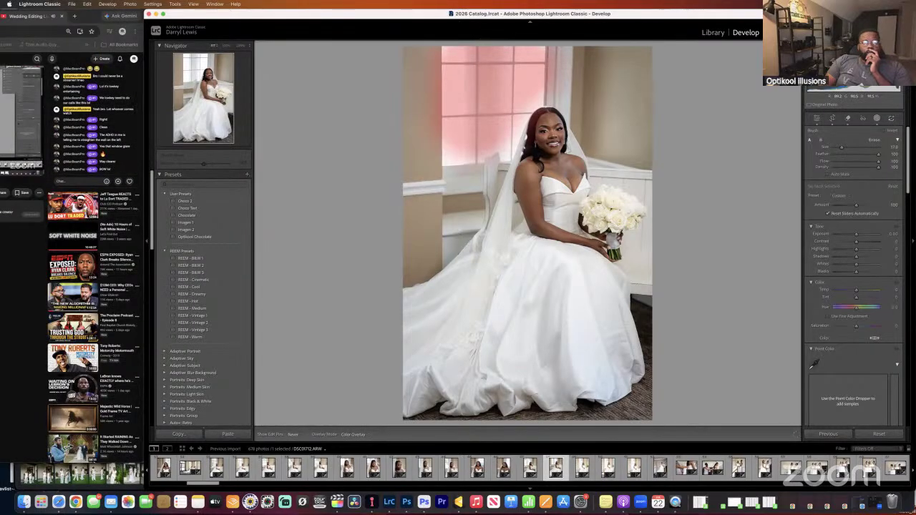
key("h")
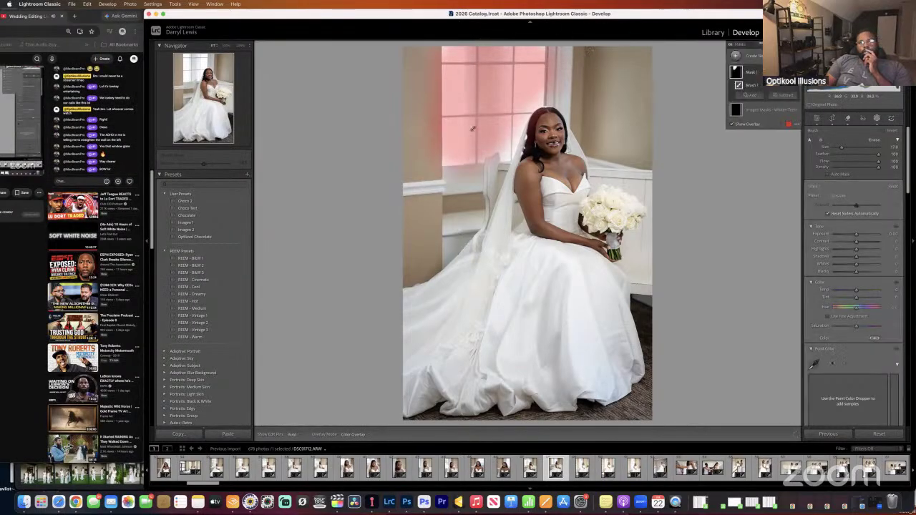
mouse_move(856, 248)
left_mouse_down()
mouse_move(836, 249)
mouse_move(897, 257)
mouse_move(856, 249)
mouse_move(882, 235)
mouse_move(858, 240)
left_mouse_up()
left_click_drag(847, 244, 856, 240)
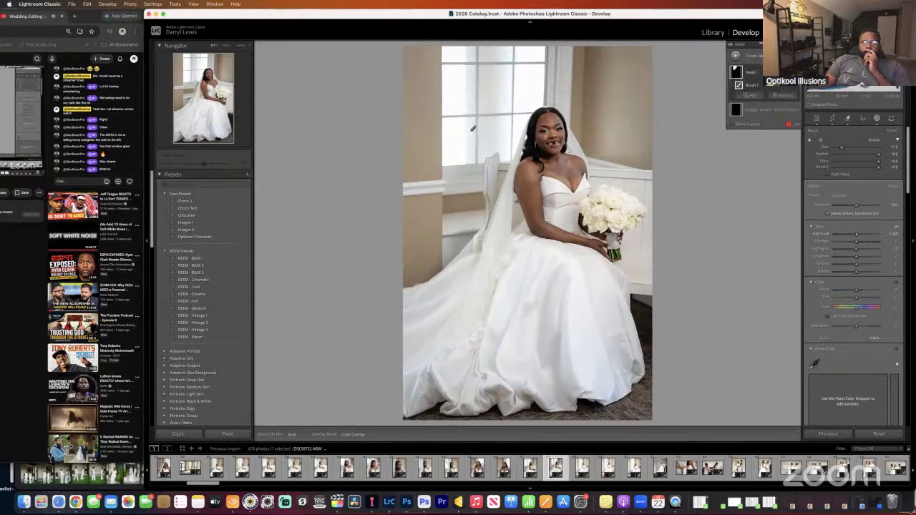
right_click(787, 73)
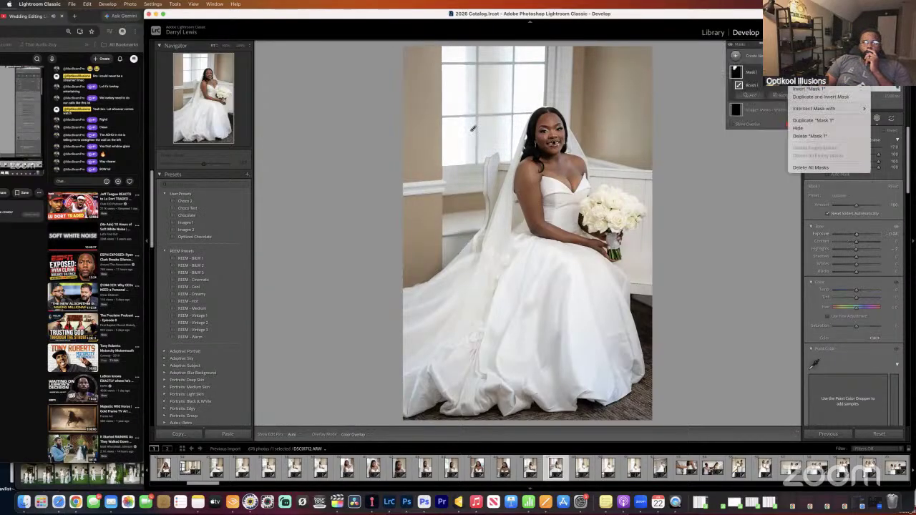
left_click(811, 136)
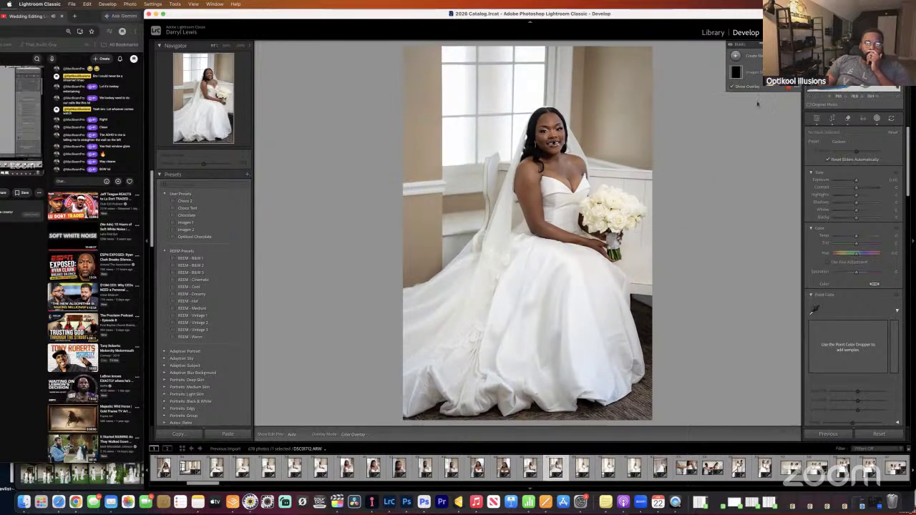
Leave masking and compare the seated portrait with its original once more.
key("shift+w")
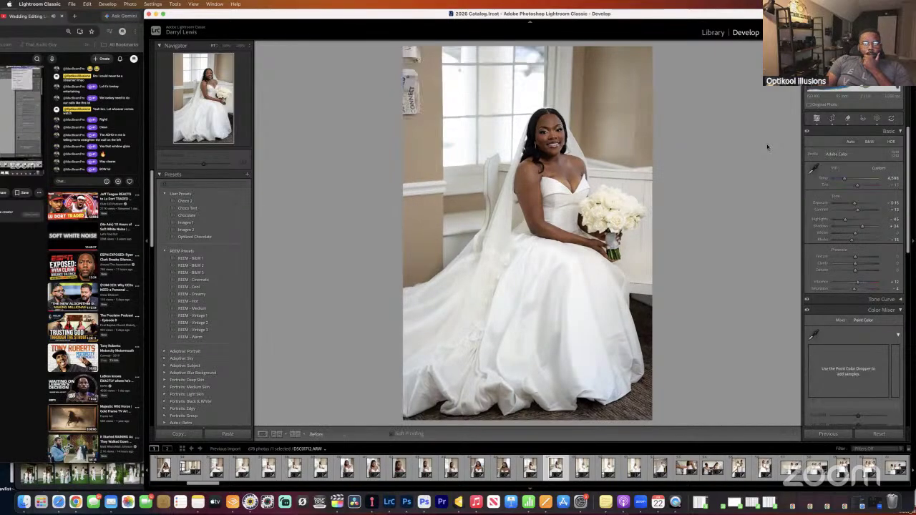
key("backslash")
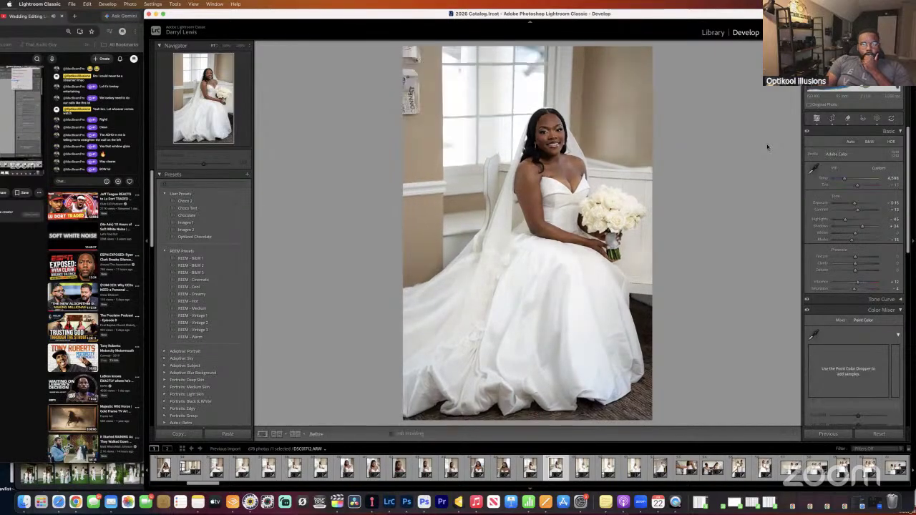
key("backslash")
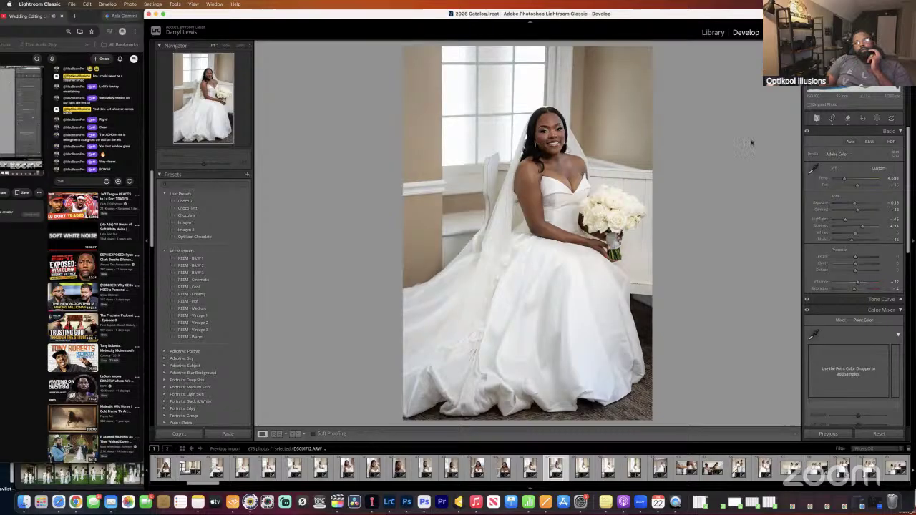
Open the next photo, the full-length standing bridal portrait, and lower its exposure to +0.10.
key("Right")
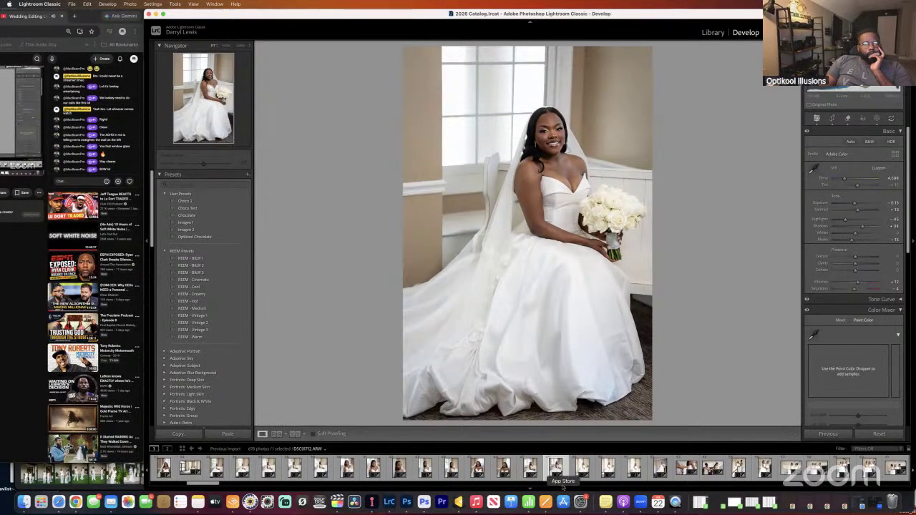
left_click(573, 466)
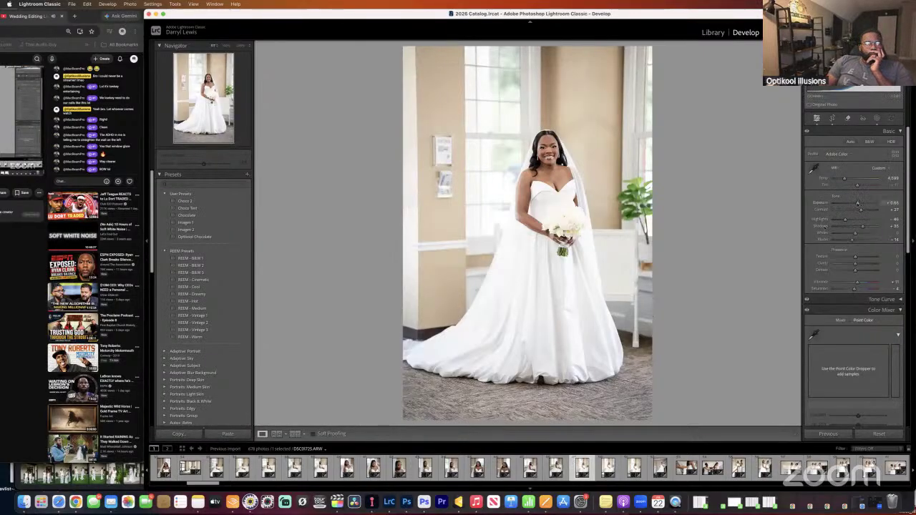
left_click_drag(856, 204, 857, 205)
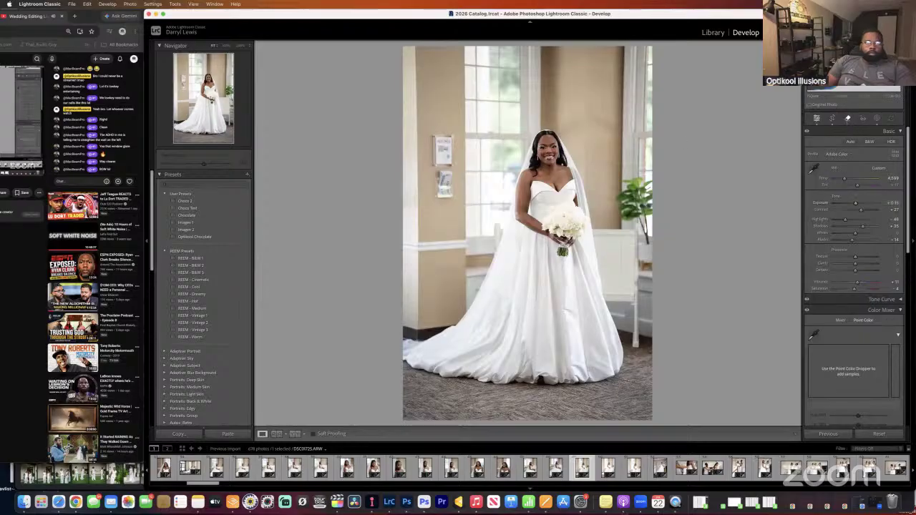
Remove the posted notice and the brochure holder from the wall beside the window with generative AI.
key("q")
left_click_drag(440, 140, 453, 208)
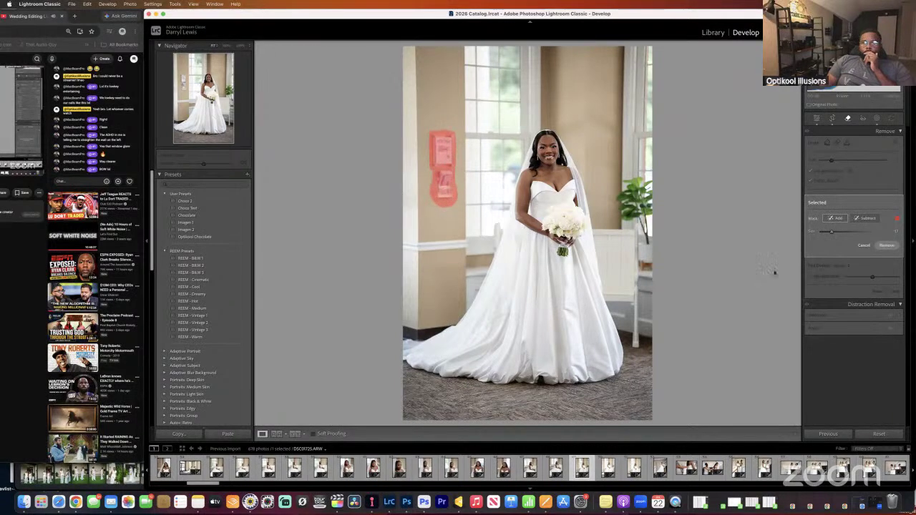
left_click(895, 246)
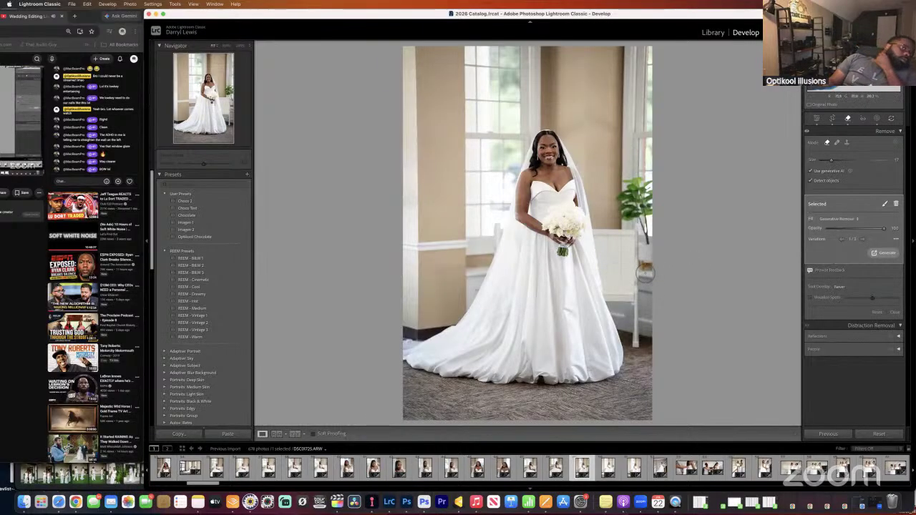
Remove the outdoor shapes visible in the window's lower panes beside the bride's arm with two generative AI removals.
left_click(495, 208)
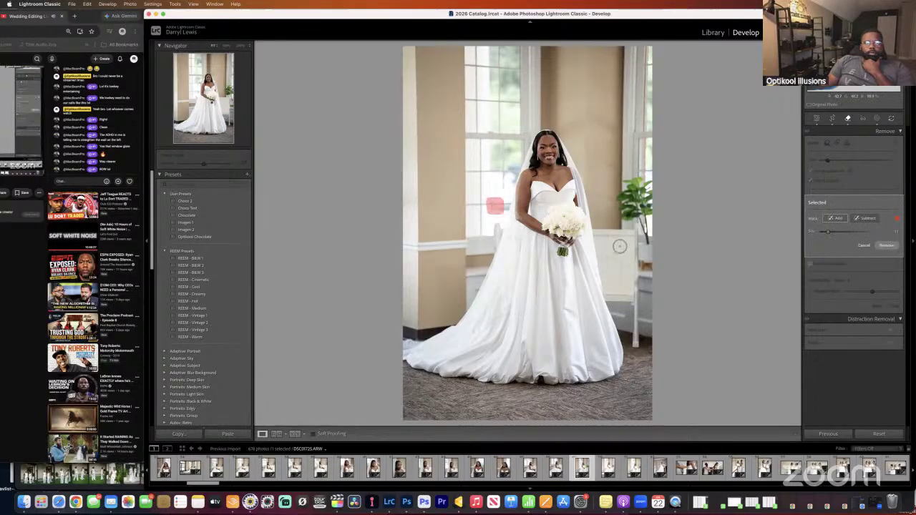
left_click(887, 245)
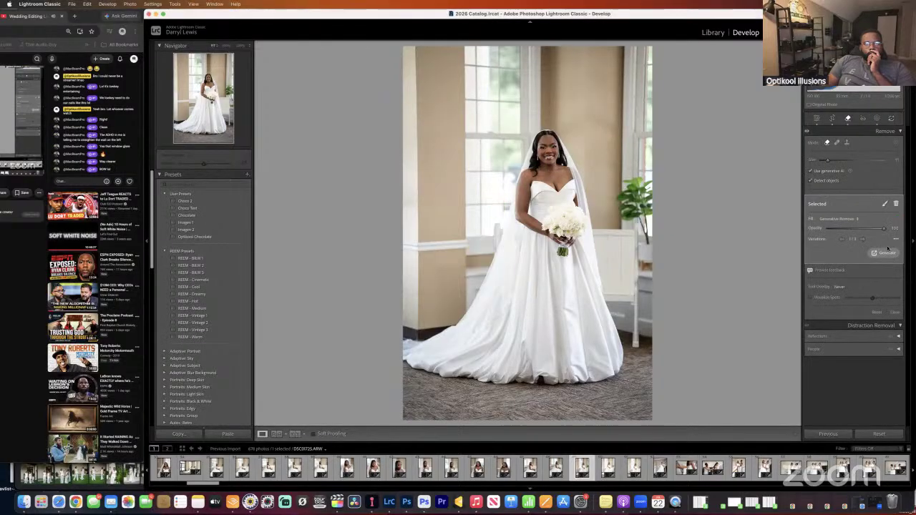
left_click(505, 199)
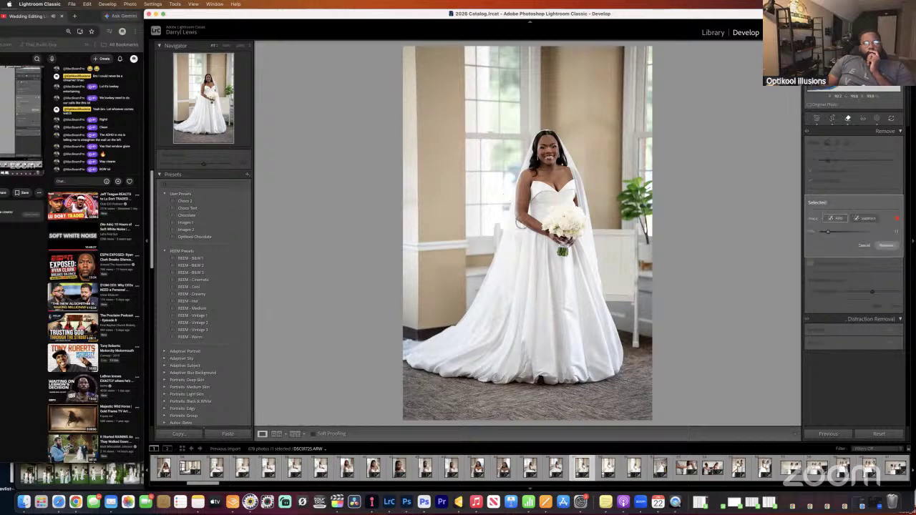
left_click(889, 246)
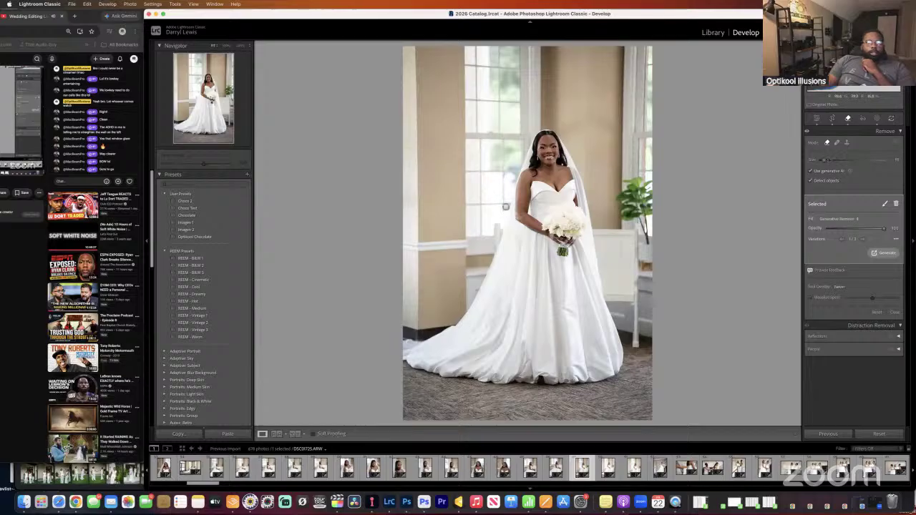
Remove the small leftover spot in the window near the bride's elbow with generative AI, and switch to the next variation.
left_click(506, 211)
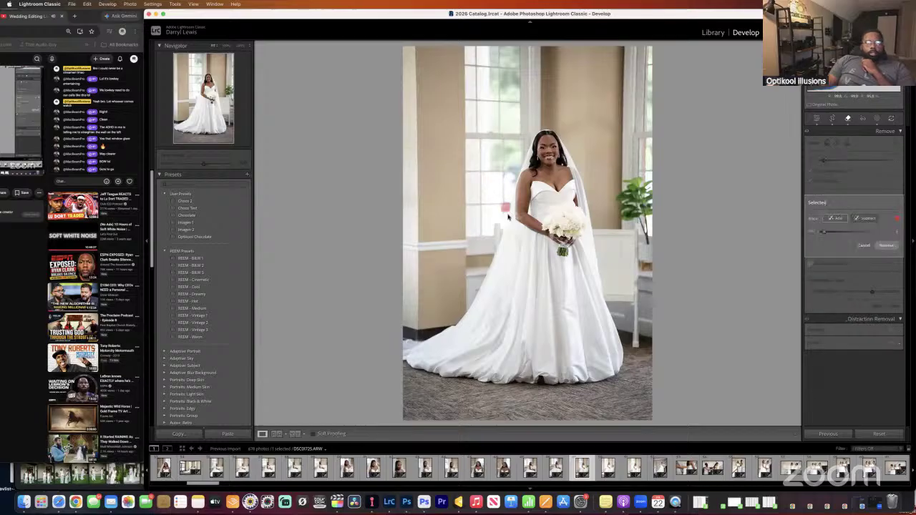
left_click(887, 246)
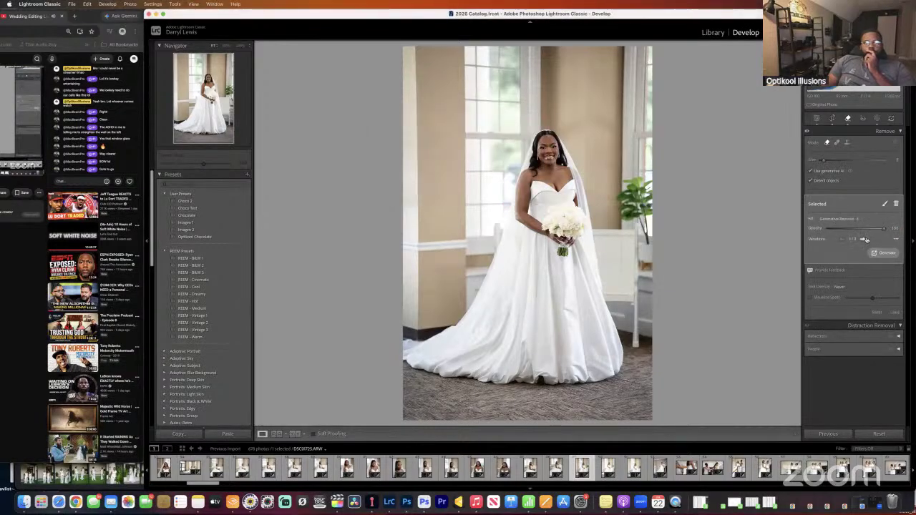
left_click(865, 239)
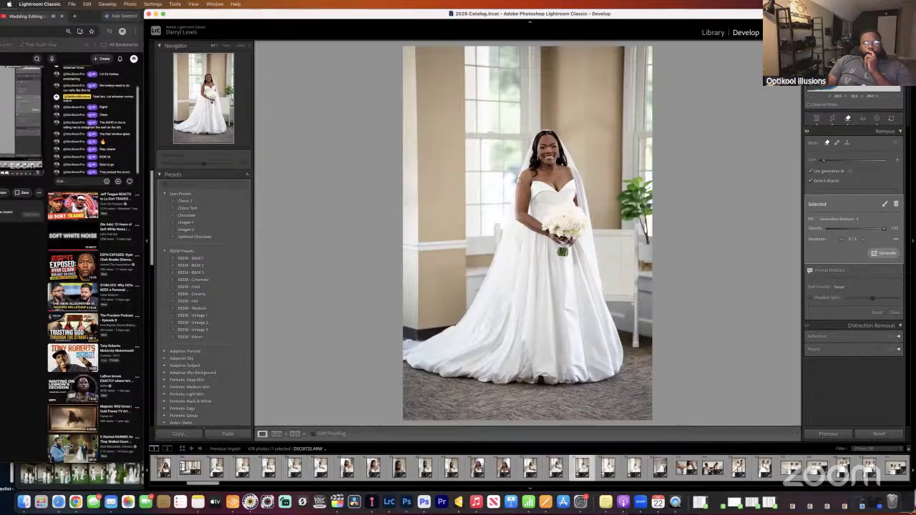
Clean up the window pane beside the bride's shoulder with generative AI, choosing another variation, and remove the adjacent spot too.
left_click(514, 176)
left_click_drag(513, 172, 512, 176)
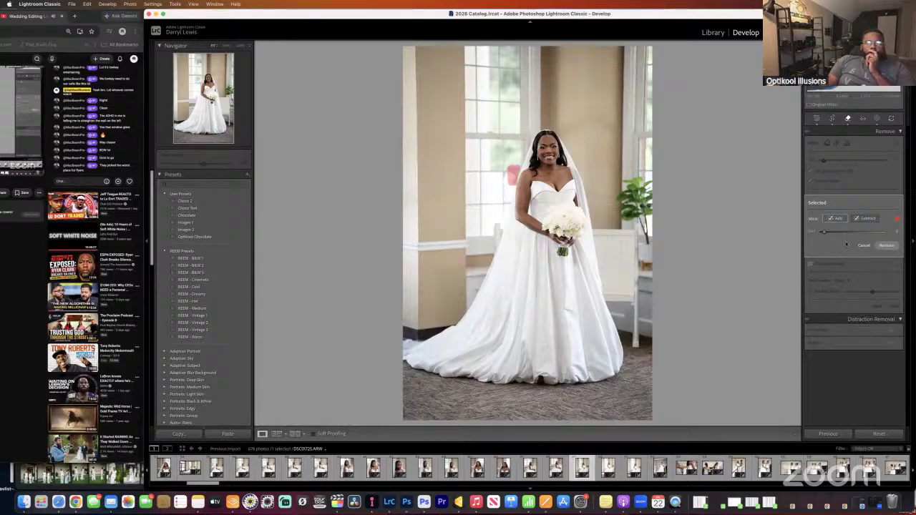
left_click(887, 245)
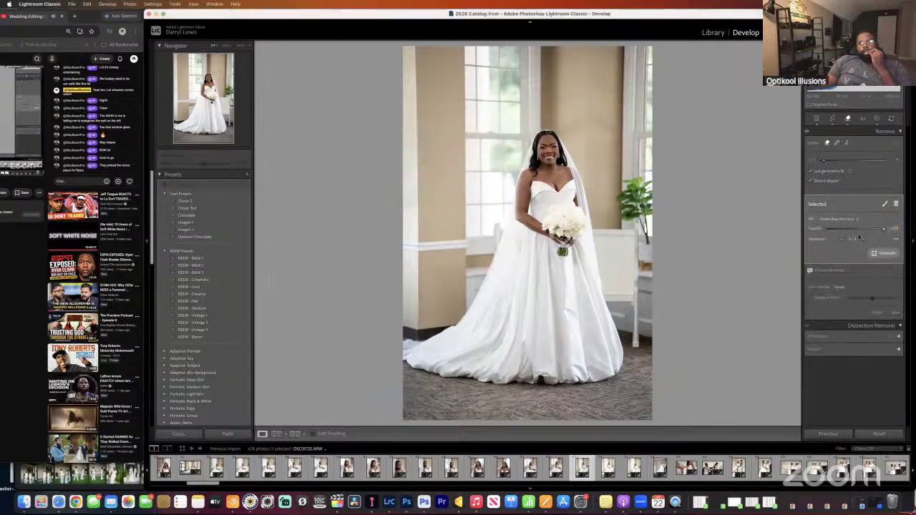
left_click(863, 240)
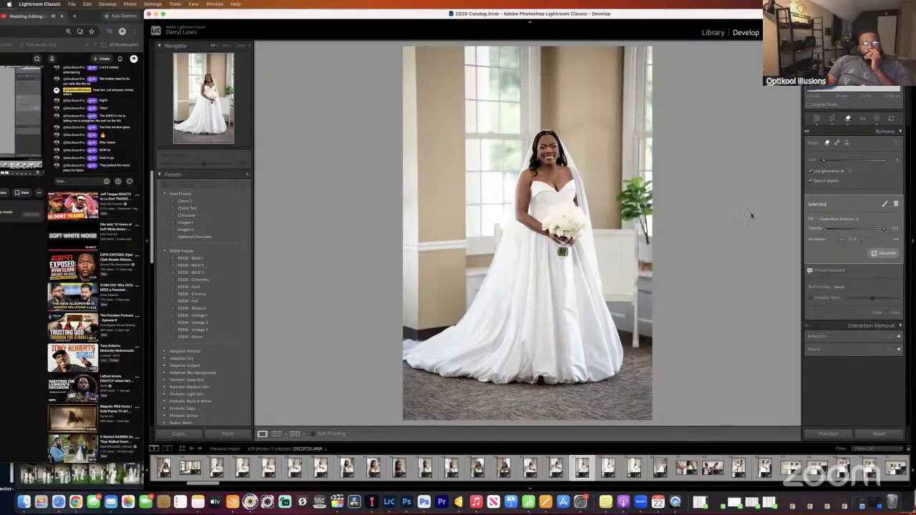
left_click(505, 176)
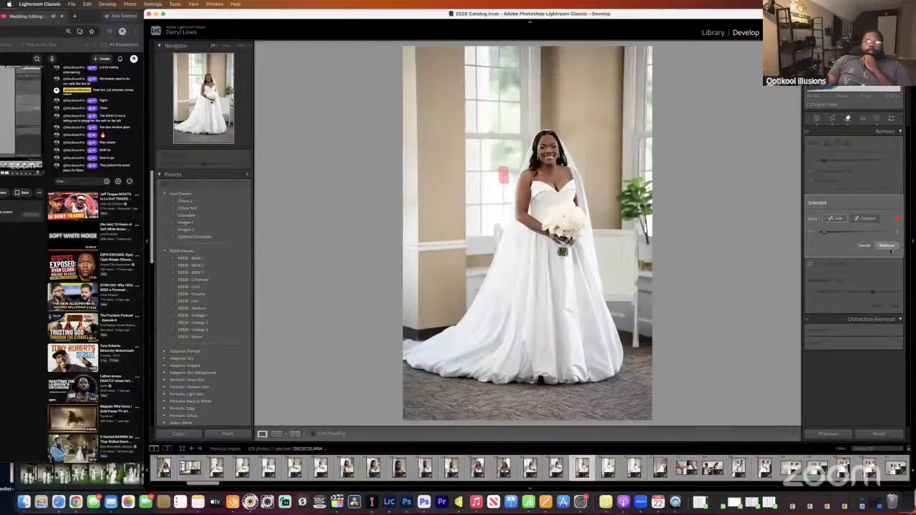
left_click(888, 246)
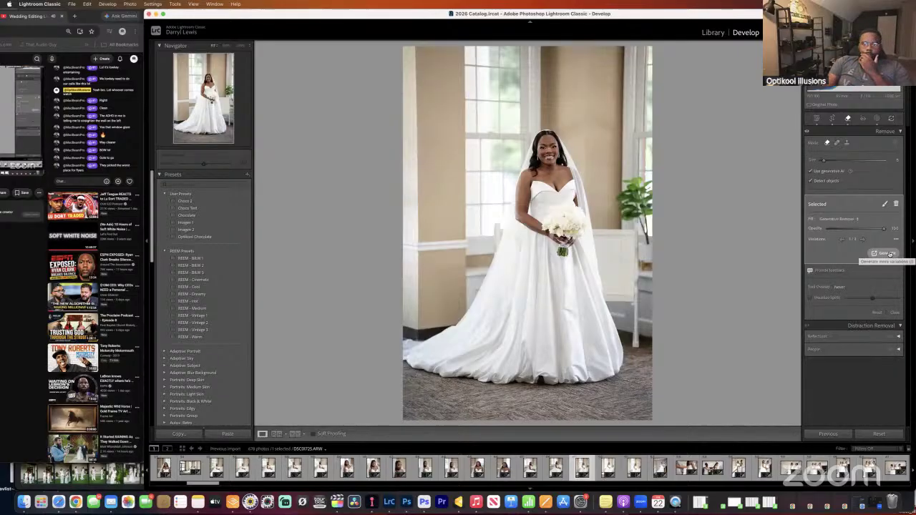
Compare the full standing bridal portrait before and after the edits, checking the cleaned wall and window area.
key("backslash")
key("backslash")
key("backslash")
key("backslash")
key("backslash")
key("backslash")
key("backslash")
key("backslash")
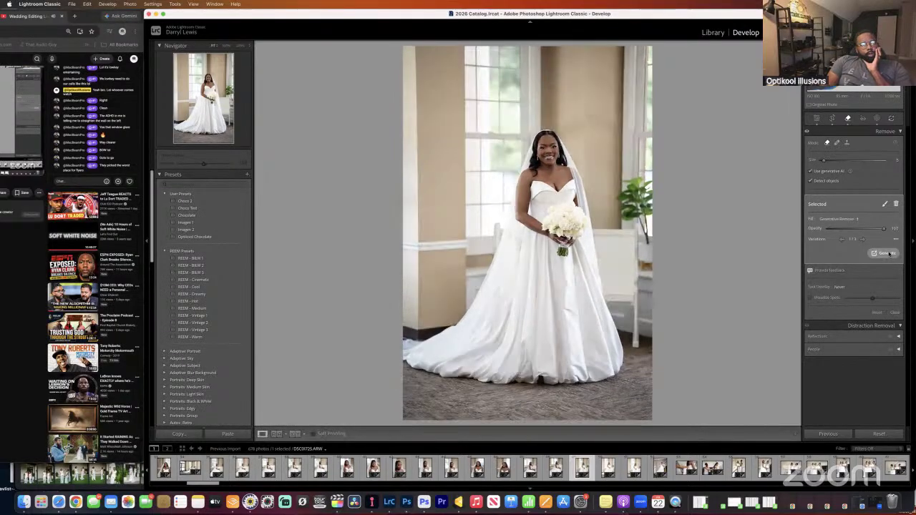
key("backslash")
key("backslash")
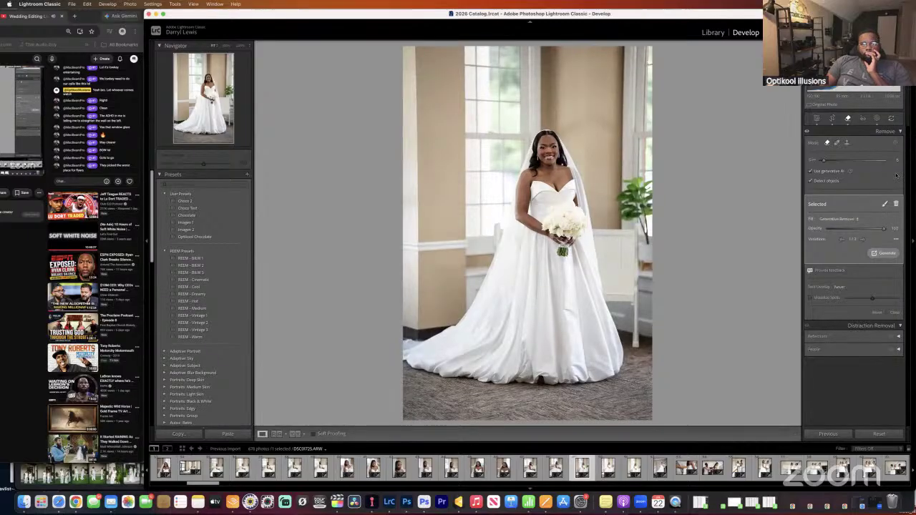
Rotate the crop of the standing bridal portrait slightly to straighten the walls and window, and apply it.
left_click(833, 119)
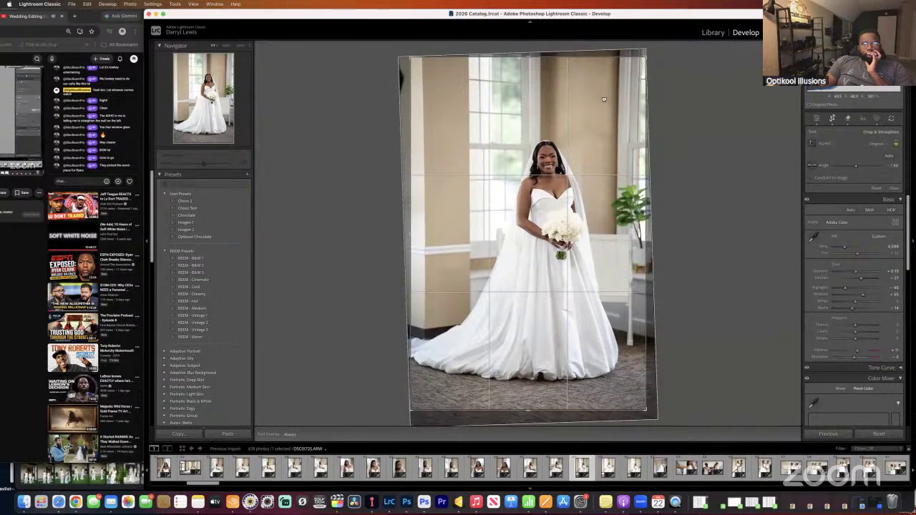
left_click_drag(654, 48, 658, 47)
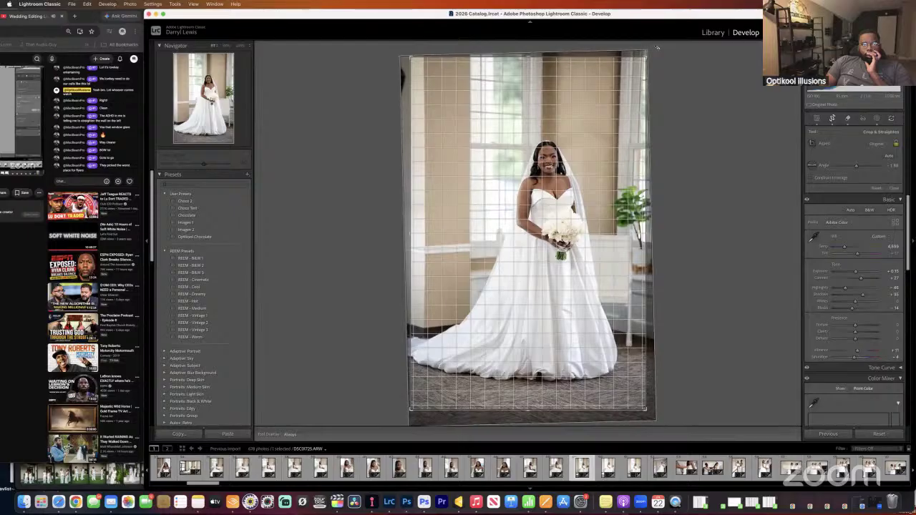
left_click_drag(657, 47, 657, 48)
key("Return")
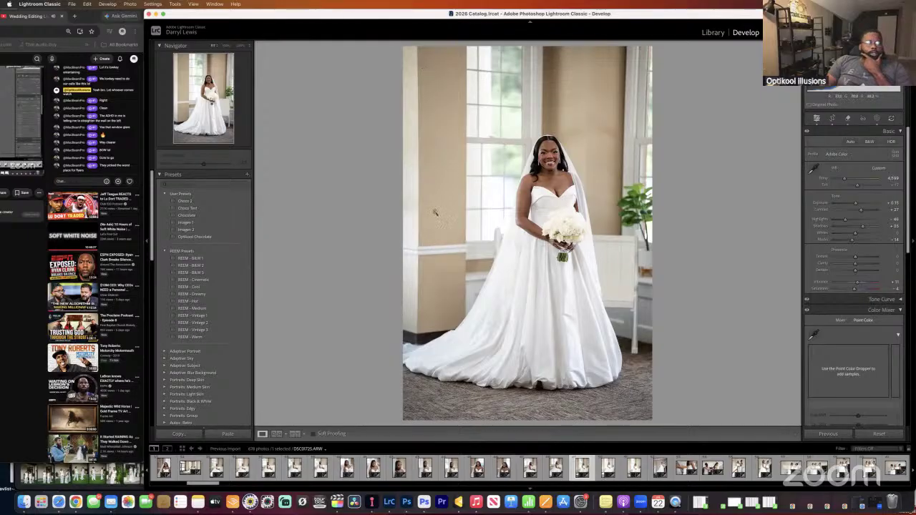
Return from the livestream chat to Lightroom Classic and compare the straightened portrait before and after the edits.
left_click_drag(85, 19, 59, 5)
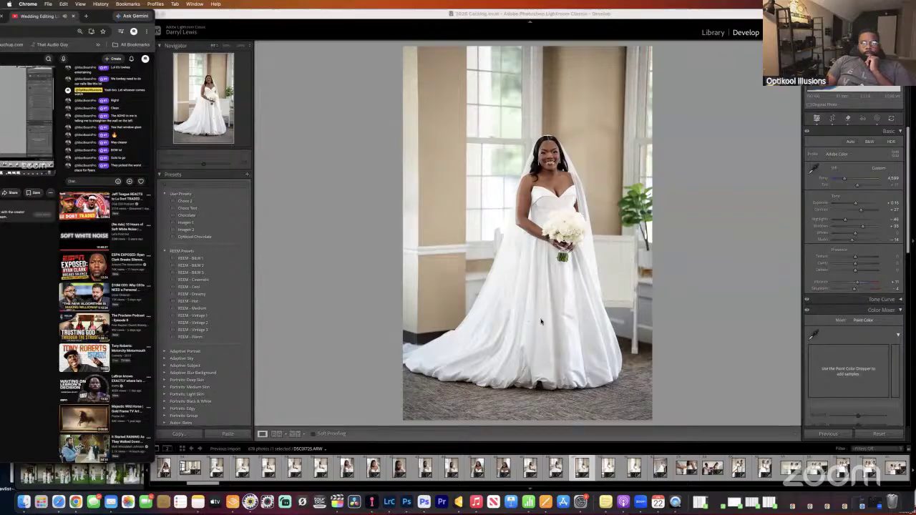
type("11")
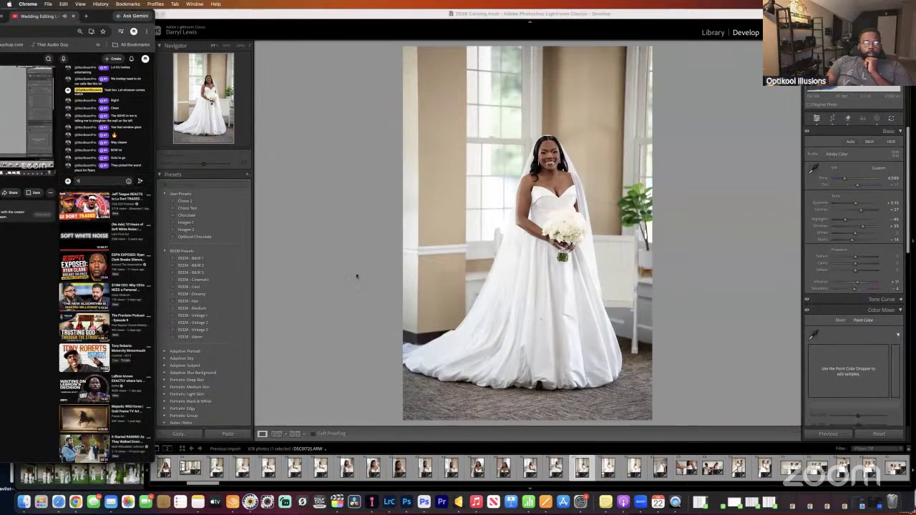
left_click(356, 276)
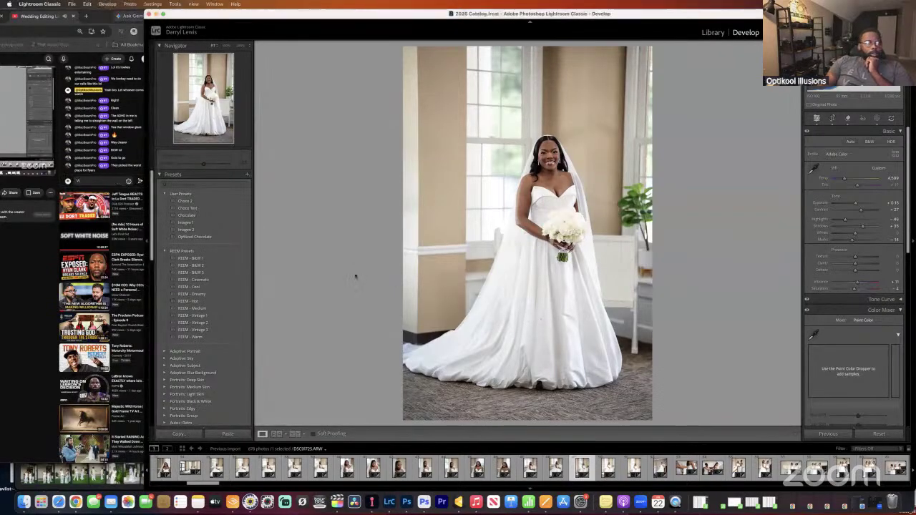
key("backslash")
key("backslash")
key("backslash")
key("backslash")
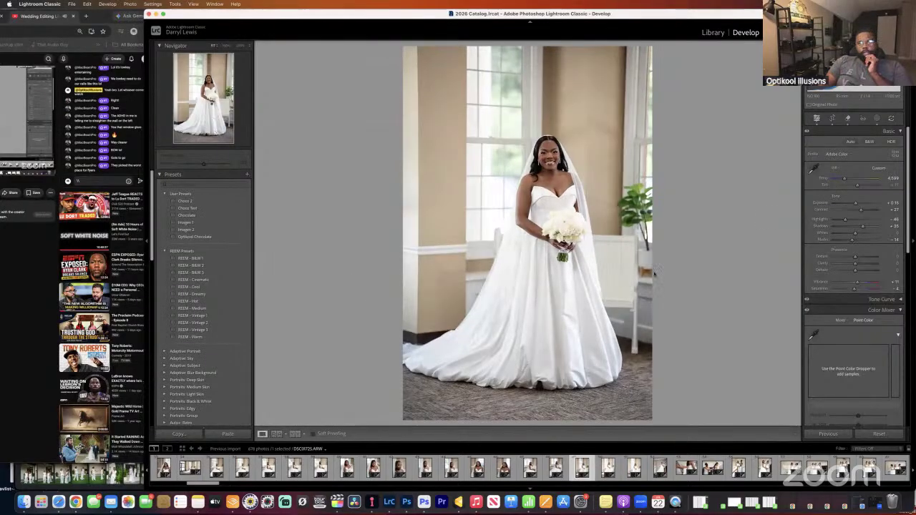
Try small changes to the portrait's overall exposure and check them against the original.
double_click(856, 205)
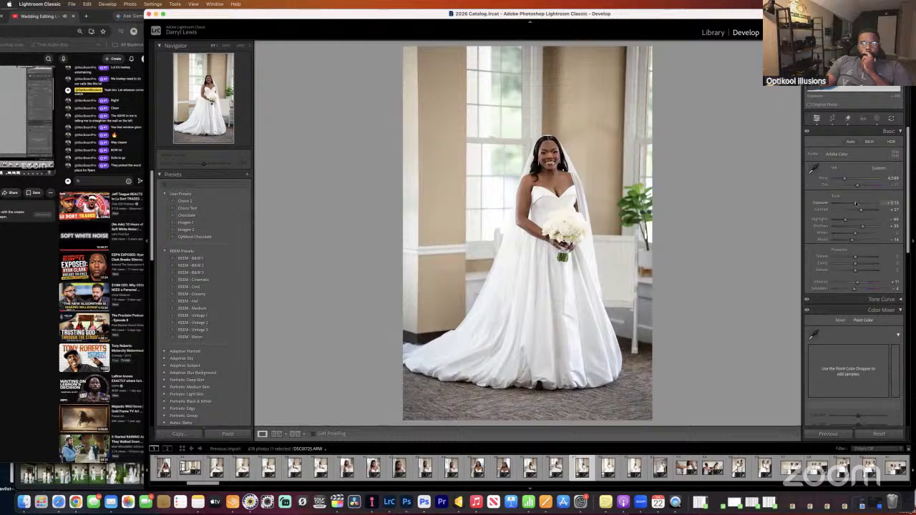
left_click_drag(856, 206, 860, 209)
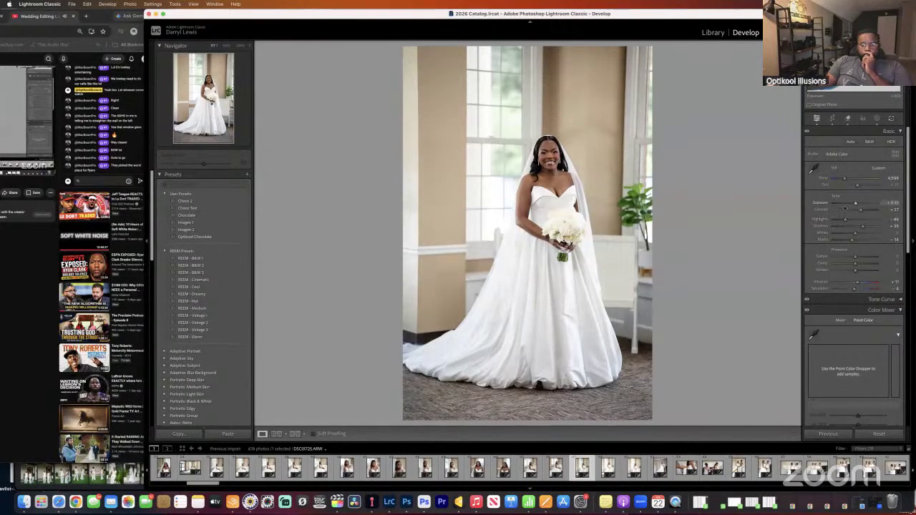
key("backslash")
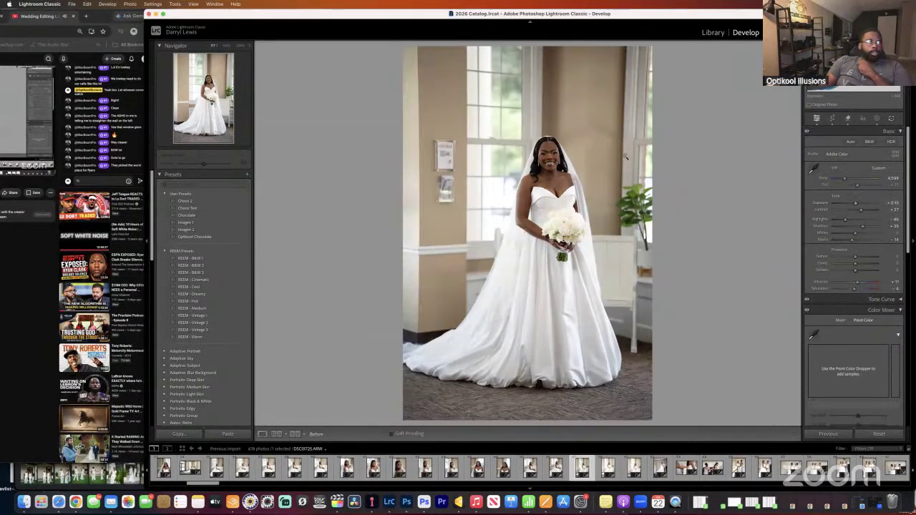
Examine the bride and the cleaned wall at a closer zoom, comparing the original with the edited version.
left_click(226, 47)
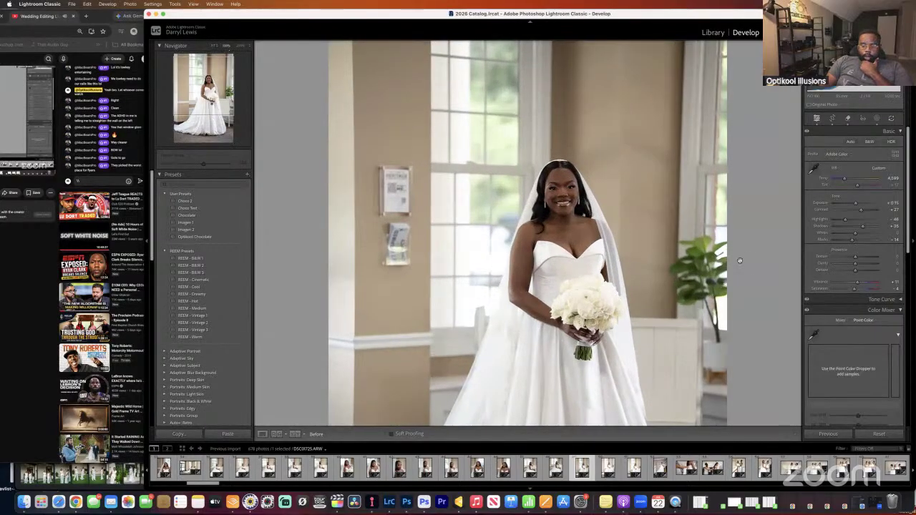
key("backslash")
key("backslash")
key("backslash")
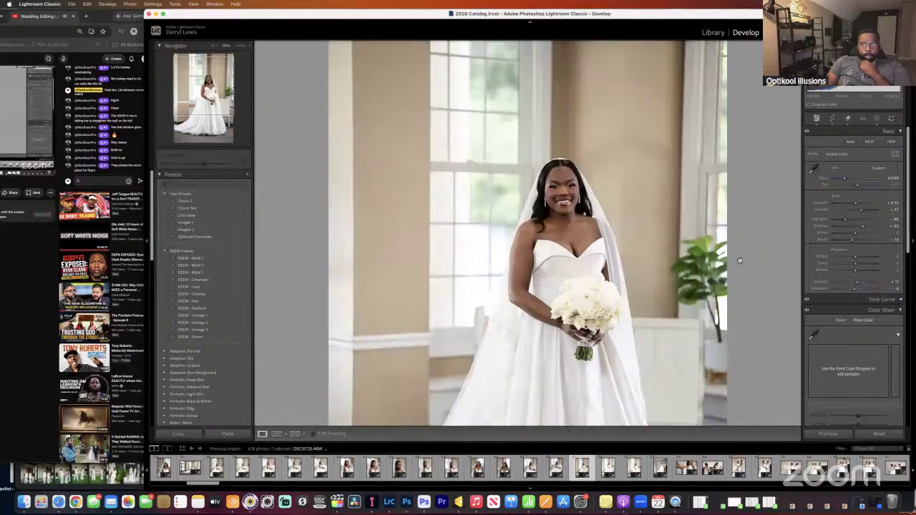
key("backslash")
key("backslash")
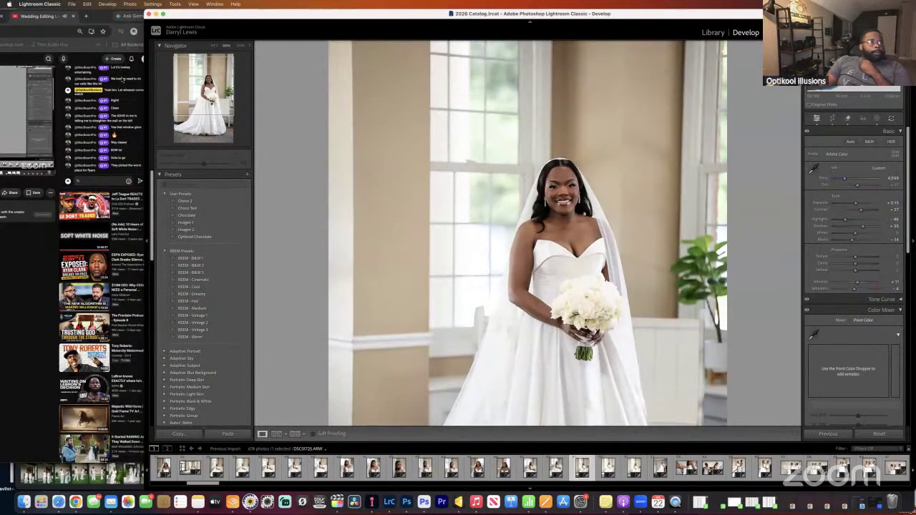
left_click(213, 47)
left_click(253, 68)
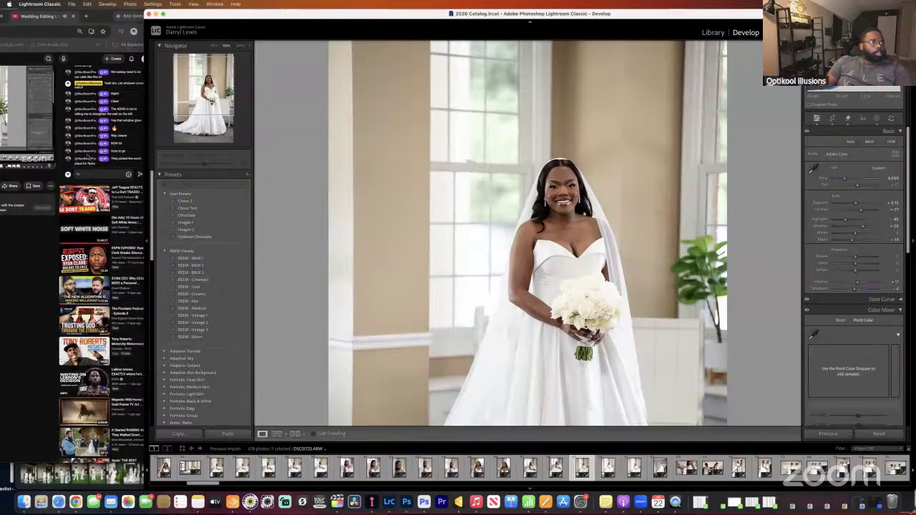
Switch to the livestream page in Chrome, change its chat from Top chat to Live chat, and dismiss the managing moderators notice.
left_click_drag(93, 21, 125, 21)
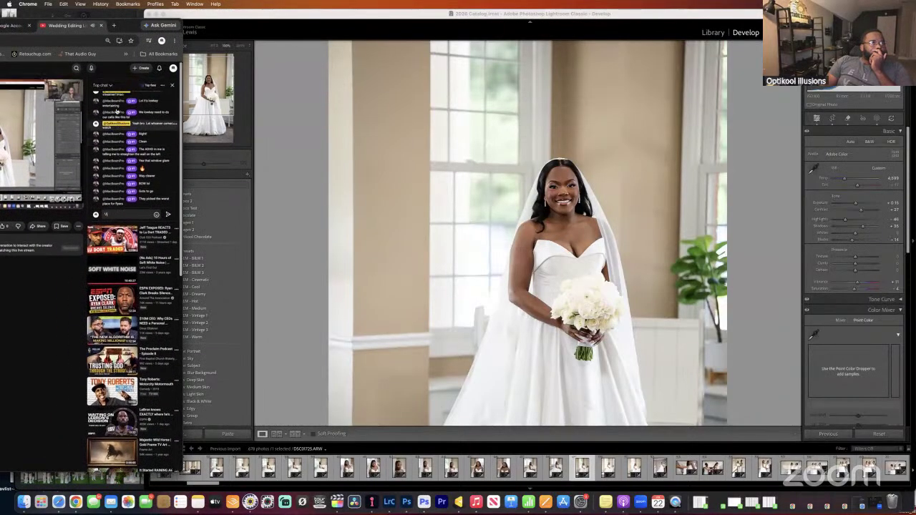
scroll(117, 111, "up", 3)
scroll(118, 122, "down", 2)
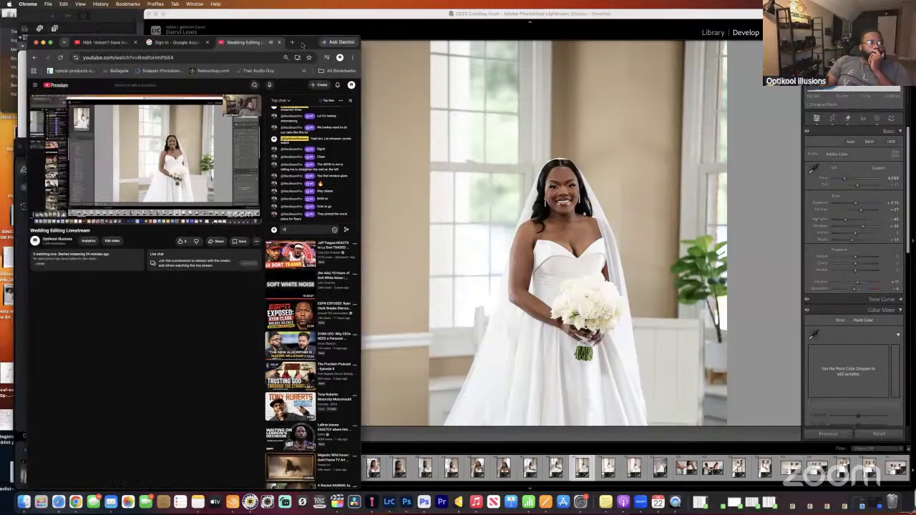
left_click_drag(307, 46, 127, 26)
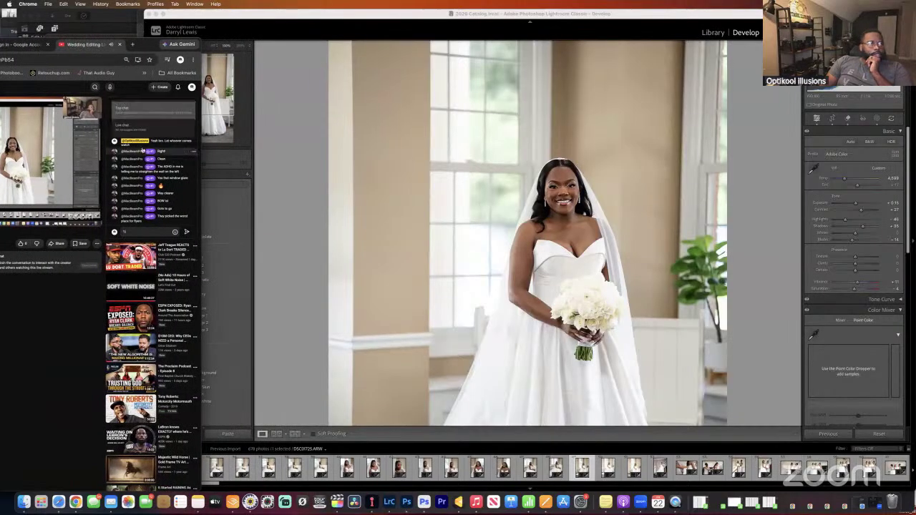
left_click(136, 125)
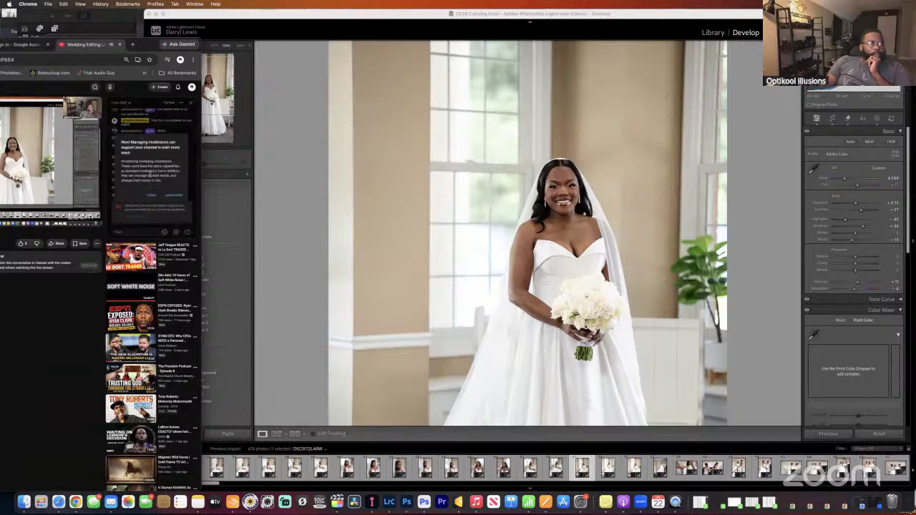
left_click(152, 196)
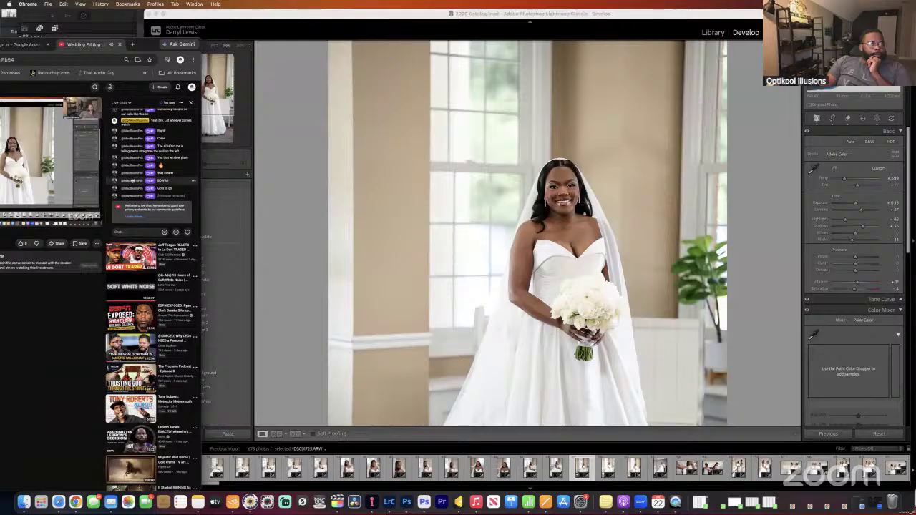
Look back through the recent live chat messages and move the browser window aside.
scroll(133, 180, "up", 2)
scroll(134, 186, "up", 1)
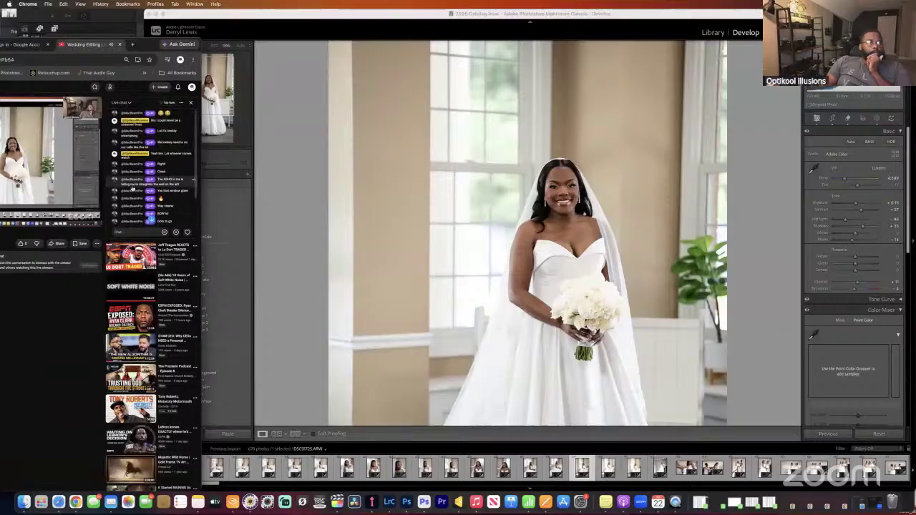
scroll(132, 188, "down", 3)
left_click_drag(143, 45, 99, 22)
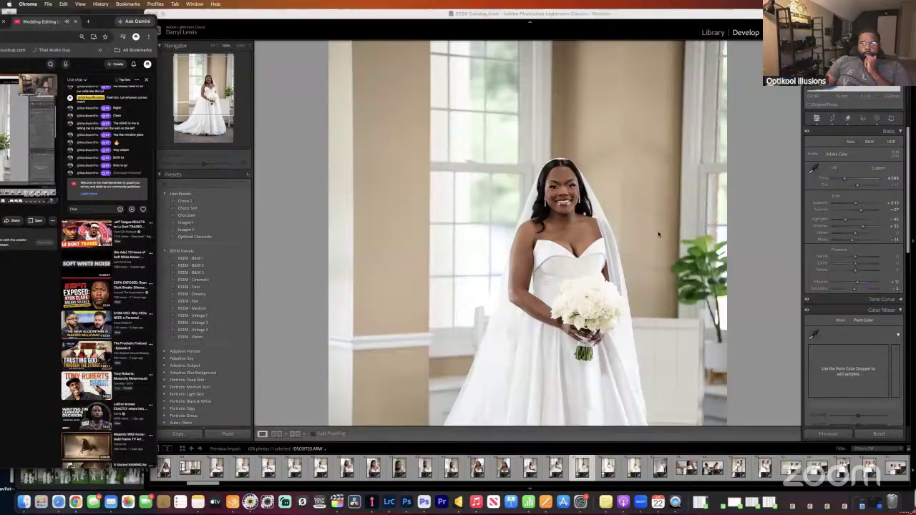
Fit the whole portrait in Lightroom Classic, mask its background automatically, and lower the mask's exposure slightly.
left_click(213, 46)
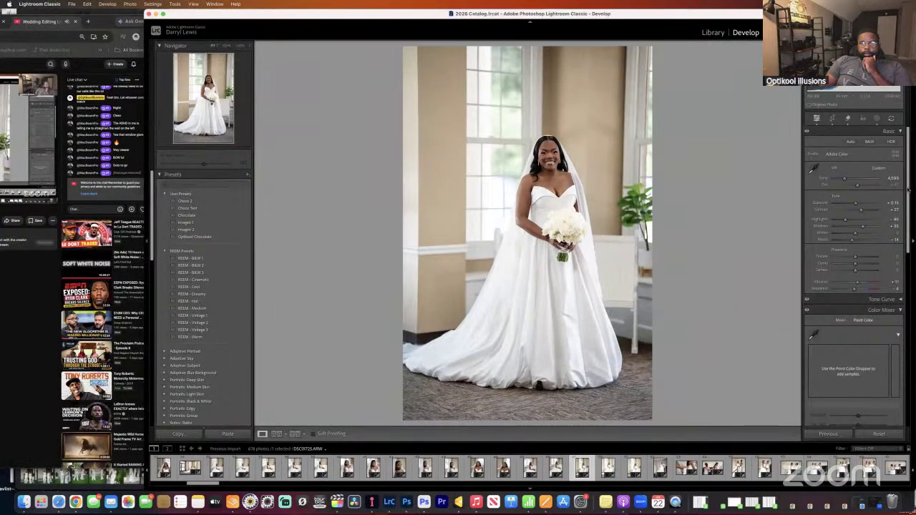
left_click(878, 118)
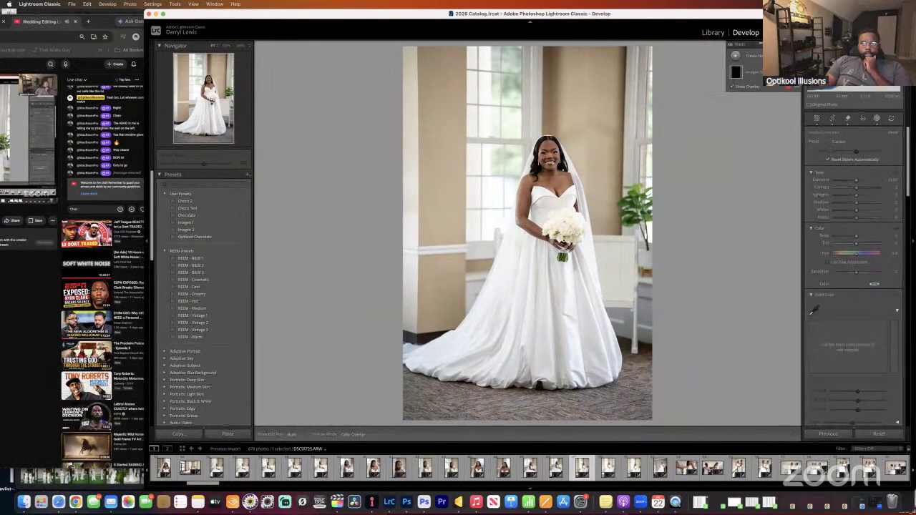
left_click(792, 88)
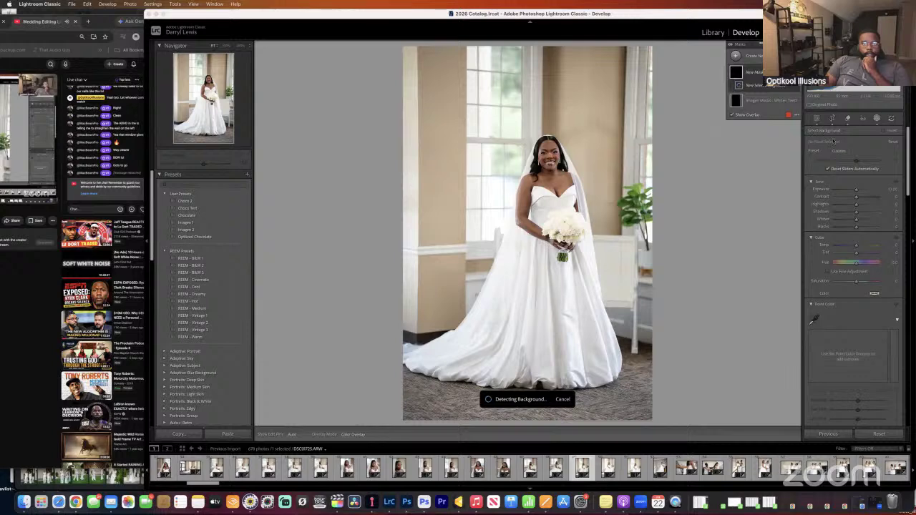
mouse_move(857, 191)
left_mouse_down()
mouse_move(852, 206)
mouse_move(855, 194)
left_mouse_up()
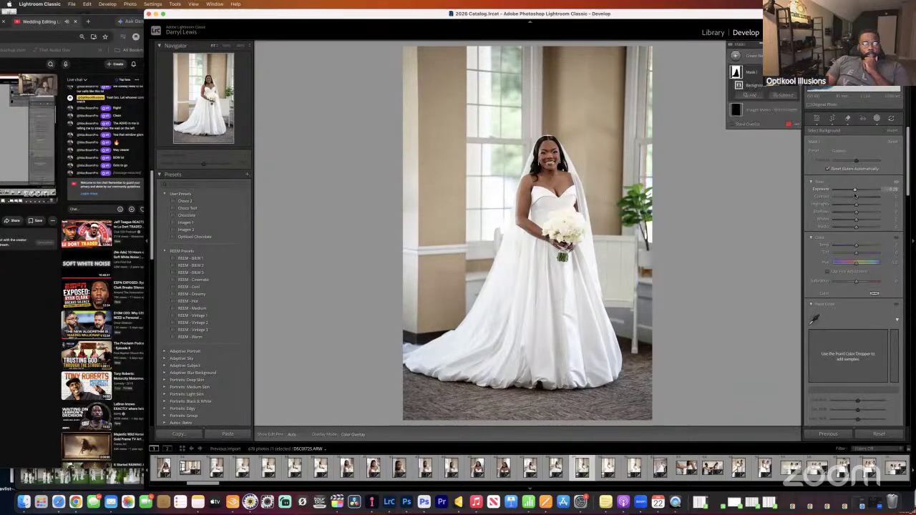
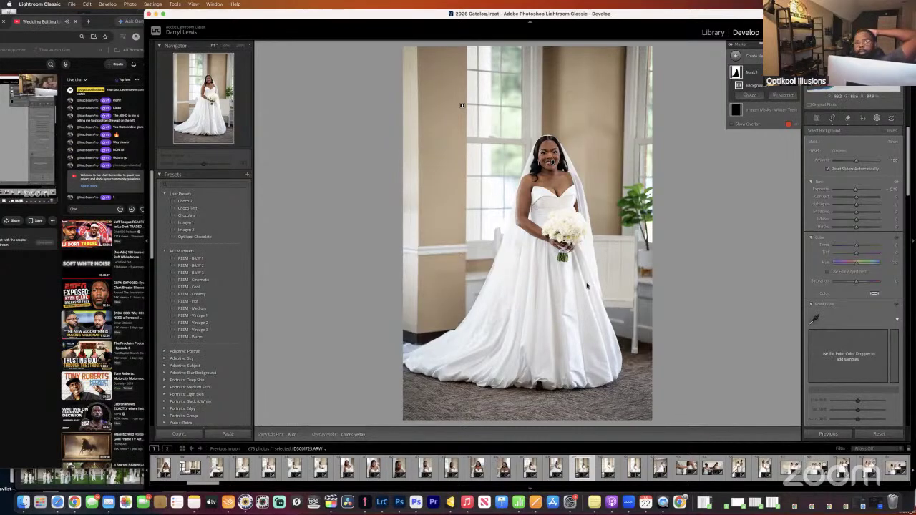
Check the live chat on the livestream page, move its window aside, and return to Lightroom Classic.
key("super+Tab")
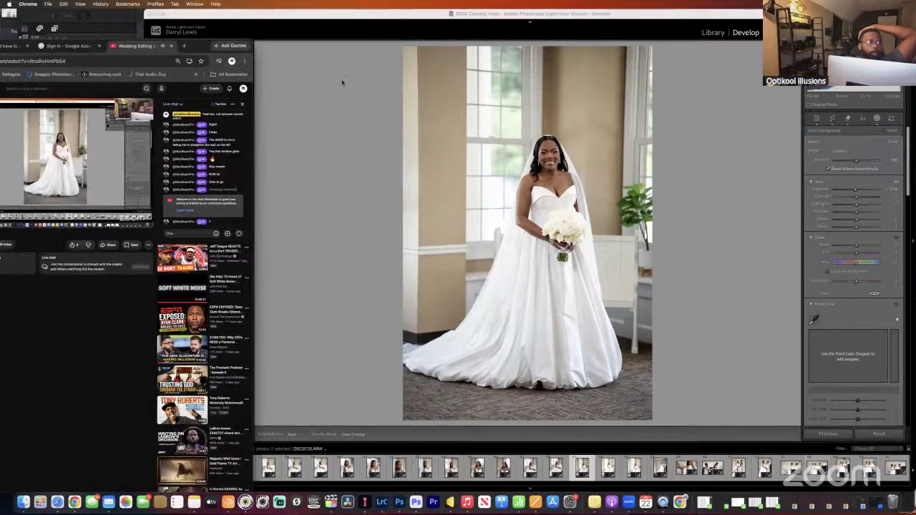
left_click_drag(298, 40, 275, 17)
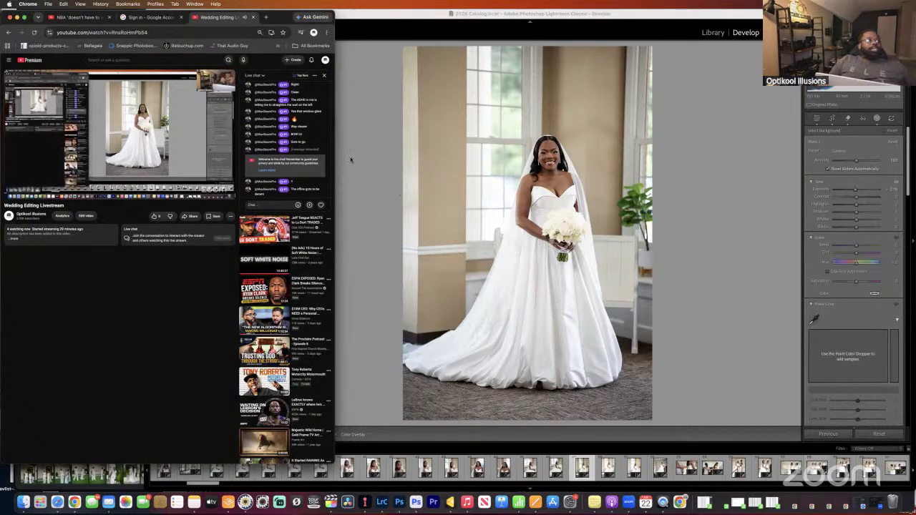
left_click_drag(280, 19, 69, 11)
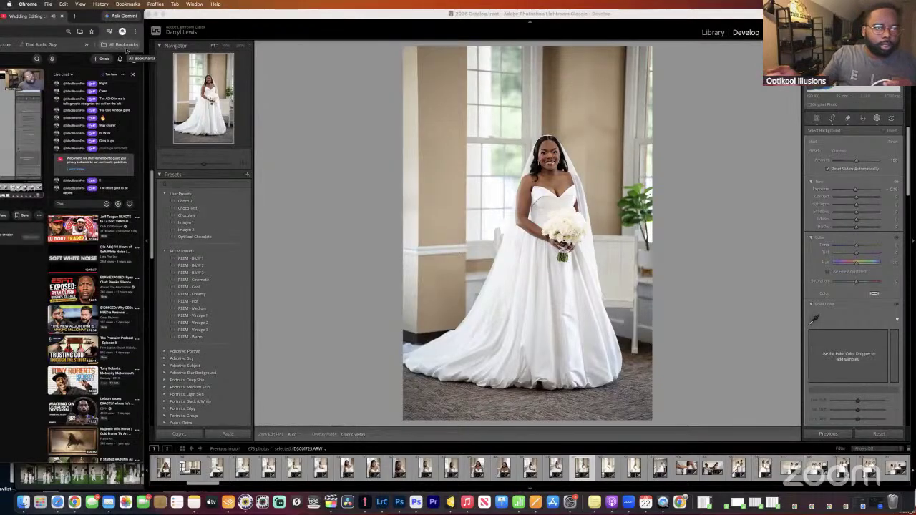
left_click(218, 14)
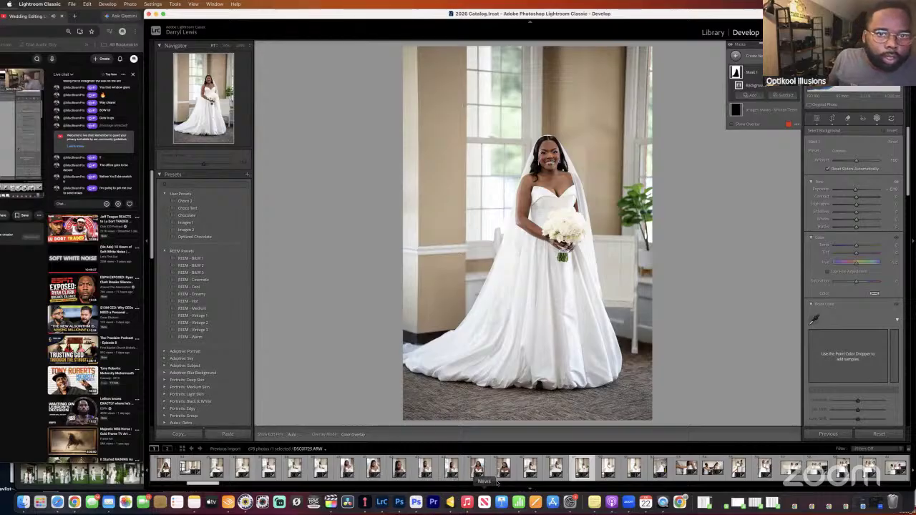
Open the portrait DSC01727.ARW of the bride looking aside, leave masking, and slightly lower the photo's overall exposure.
left_click(478, 467)
left_click(504, 468)
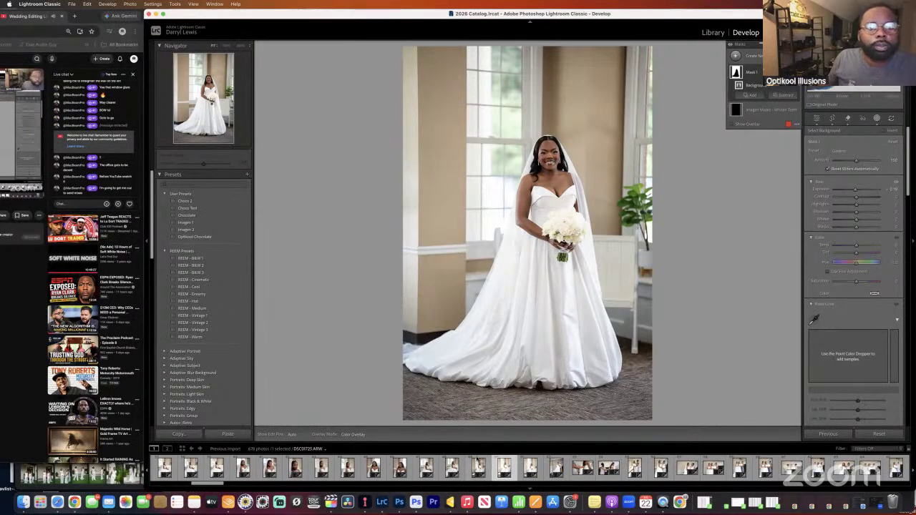
left_click(478, 467)
key("Right")
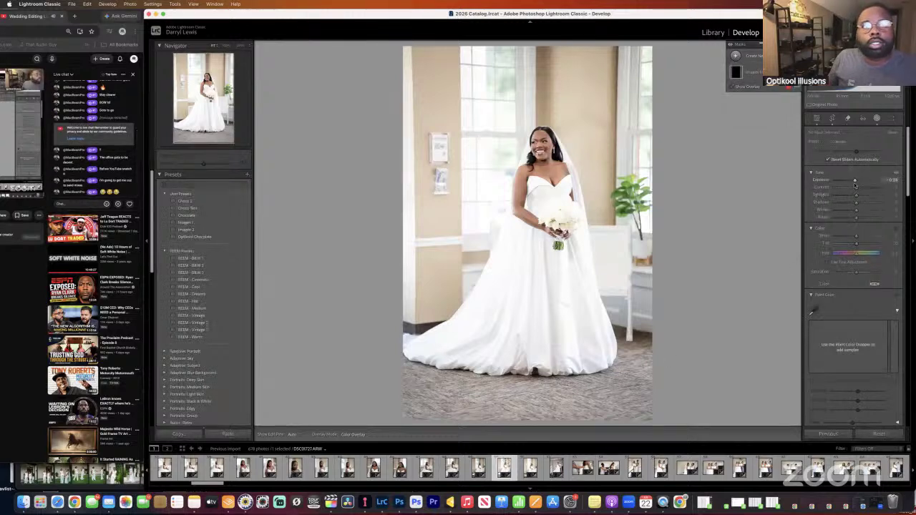
key("shift+w")
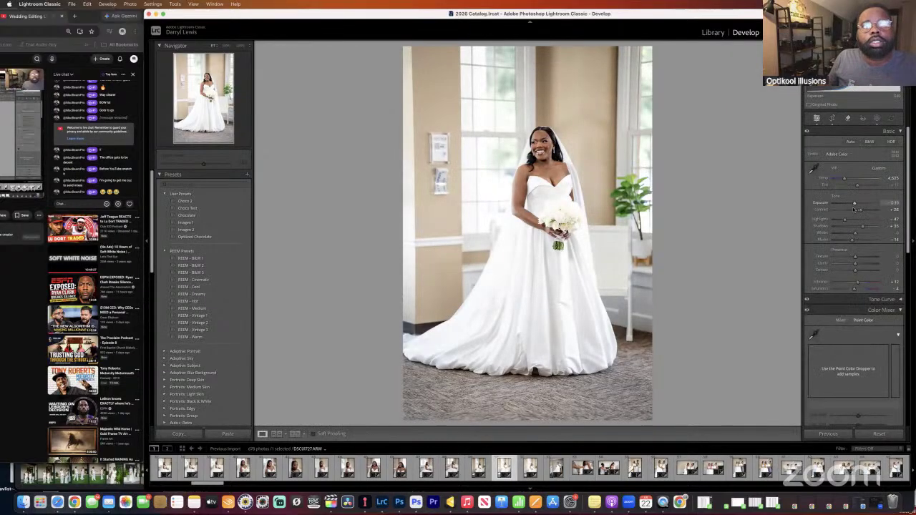
scroll(854, 209, "down", 1)
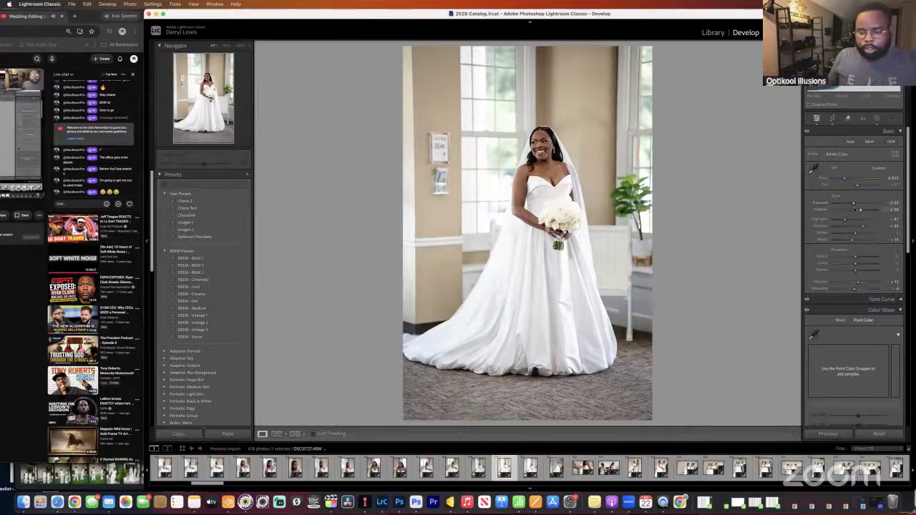
scroll(855, 208, "up", 1)
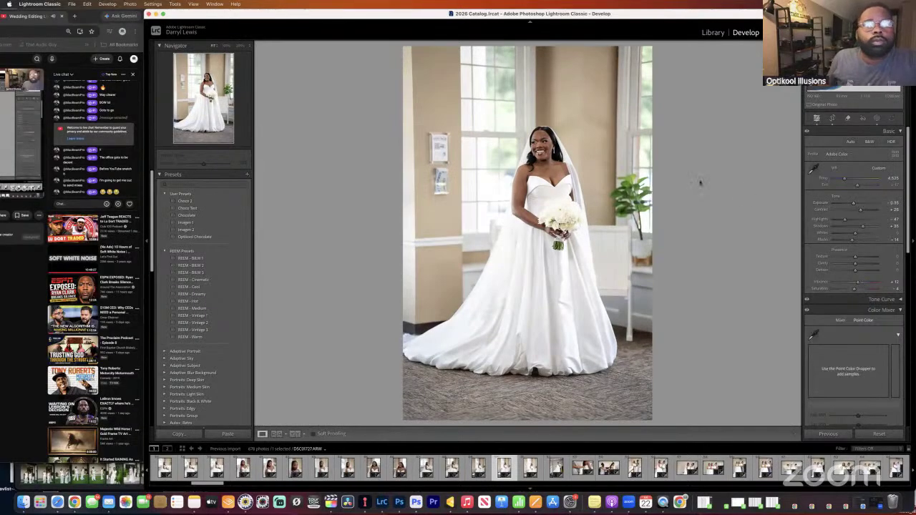
Paint over the two signs on the wall beside the window and remove them with generative AI.
left_click(849, 118)
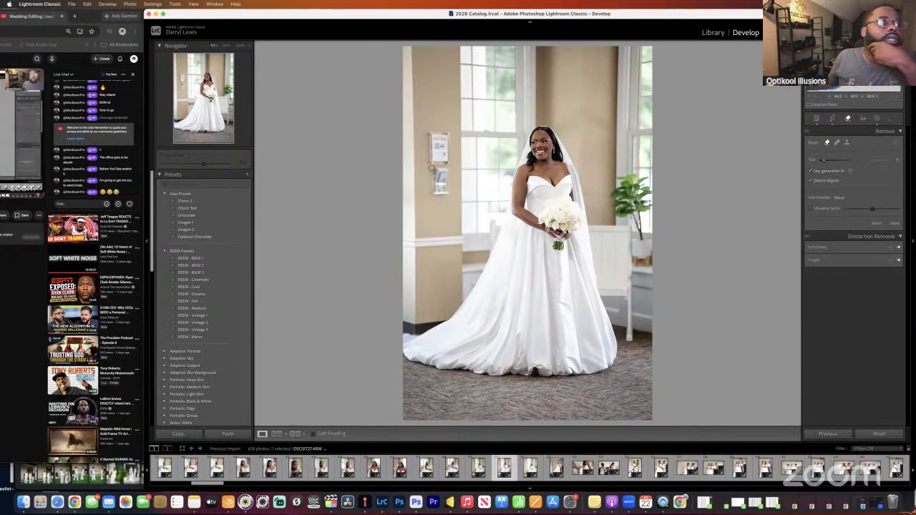
mouse_move(438, 160)
left_mouse_down()
mouse_move(438, 140)
mouse_move(442, 185)
left_mouse_up()
mouse_move(442, 147)
left_mouse_down()
mouse_move(435, 188)
mouse_move(451, 187)
left_mouse_up()
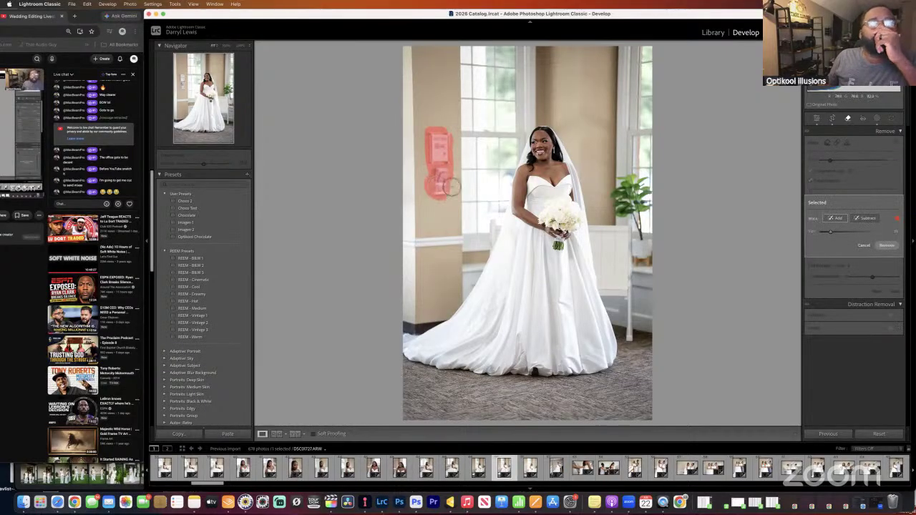
left_click(887, 245)
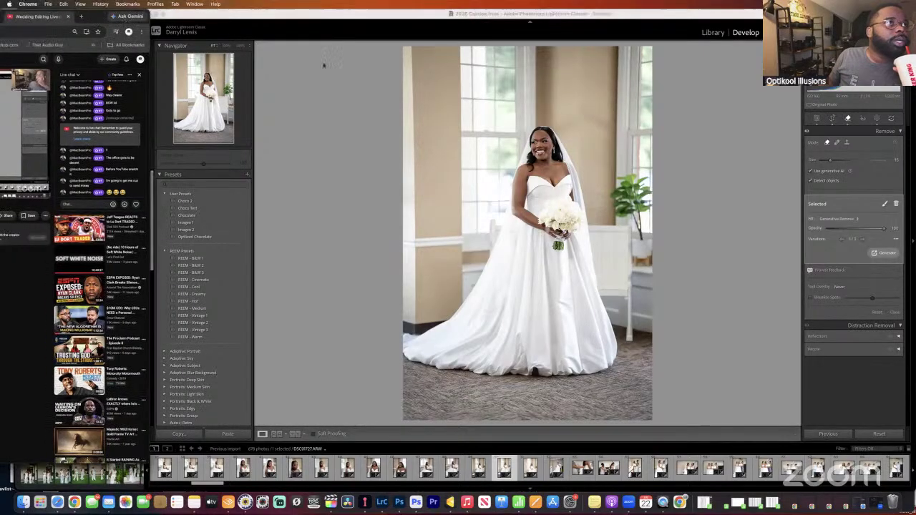
Bring the Chrome livestream window into full view and open chat.openai.com in a new tab.
left_click_drag(93, 21, 402, 52)
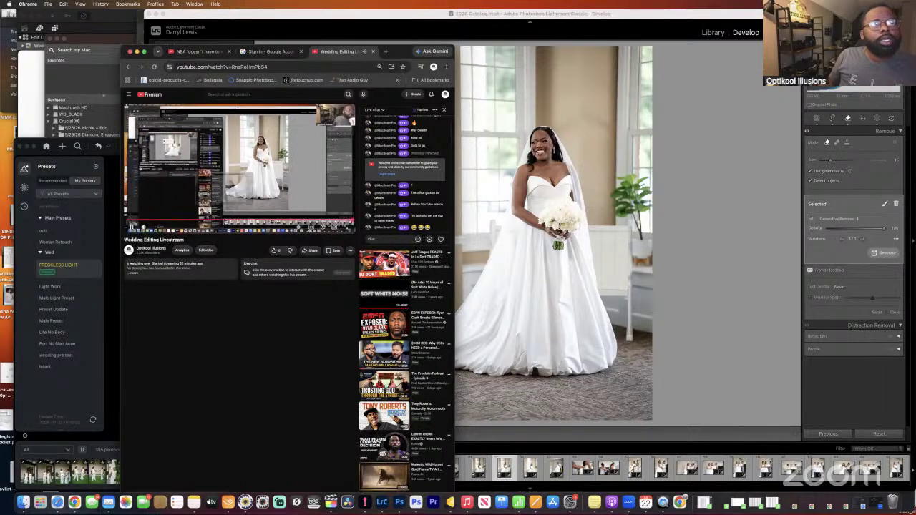
left_click_drag(387, 53, 273, 53)
left_click(273, 51)
type("chat.openai.com")
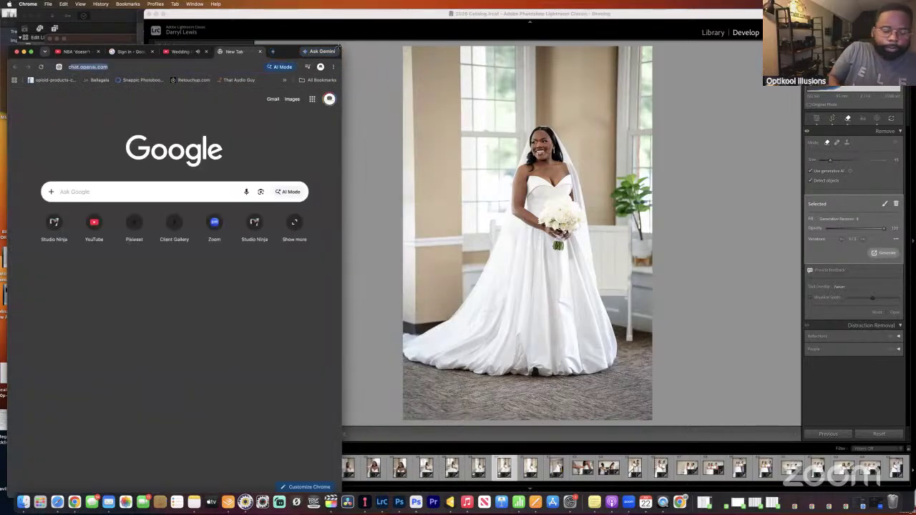
key("Return")
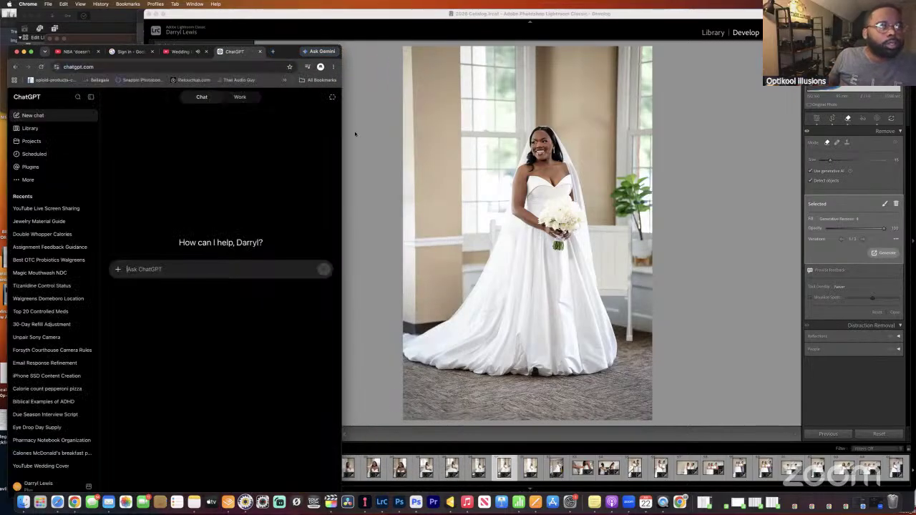
Ask ChatGPT "does live streams count toward channel watch hours" and read the answer.
type("does liv")
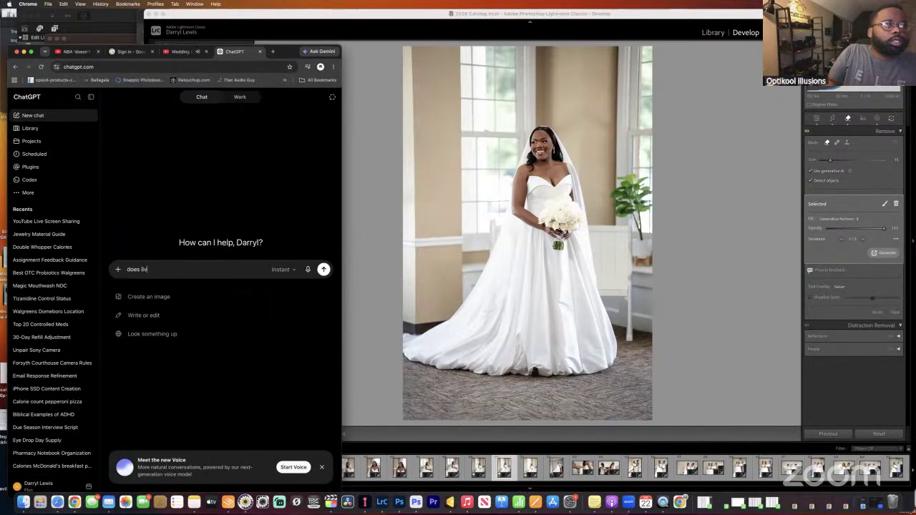
type("e streams")
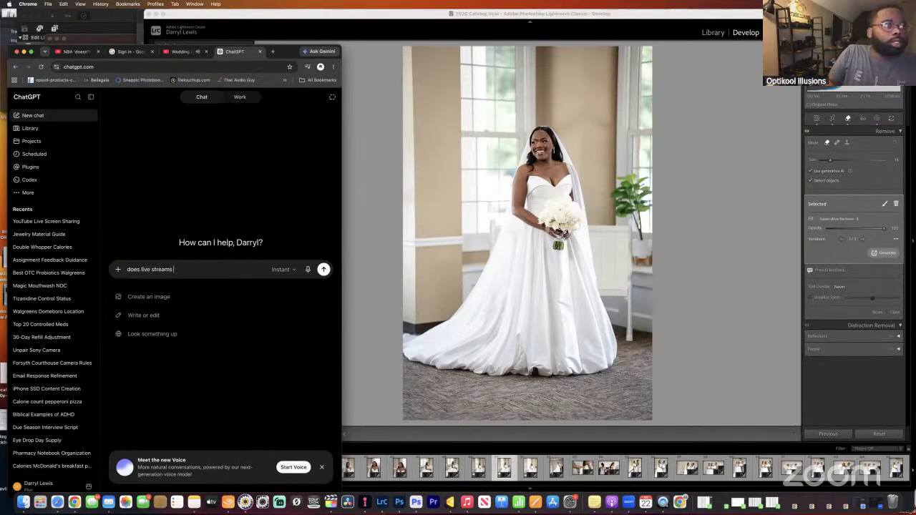
type(" count toward c")
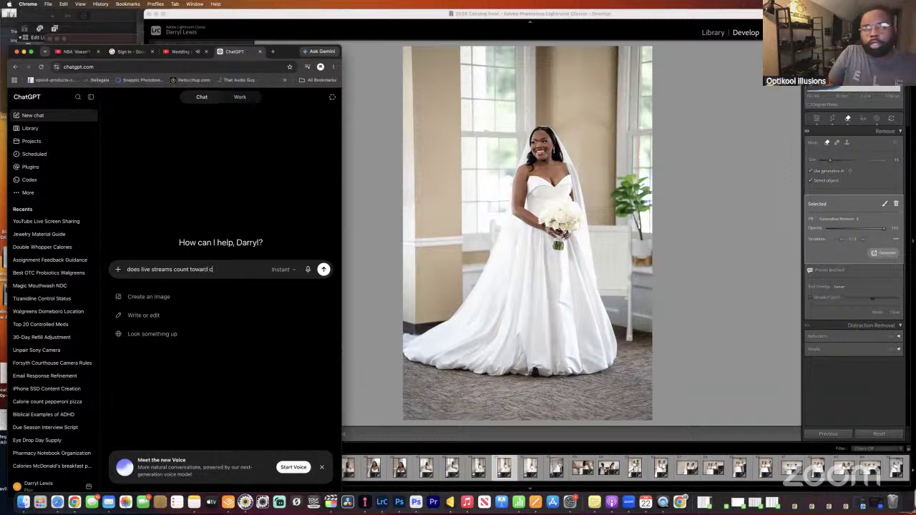
type("hannel watch hours")
key("Return")
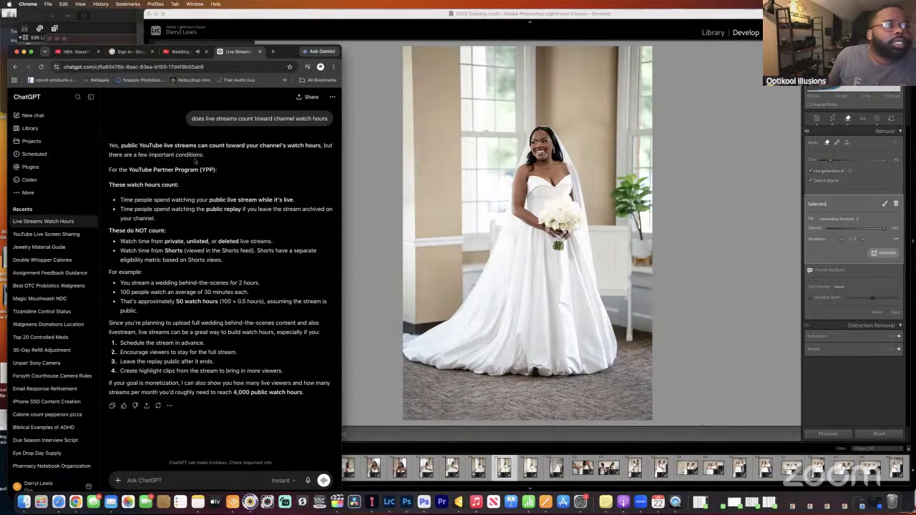
Go back to the livestream page, move the browser window aside, and return to Lightroom Classic.
left_click(180, 52)
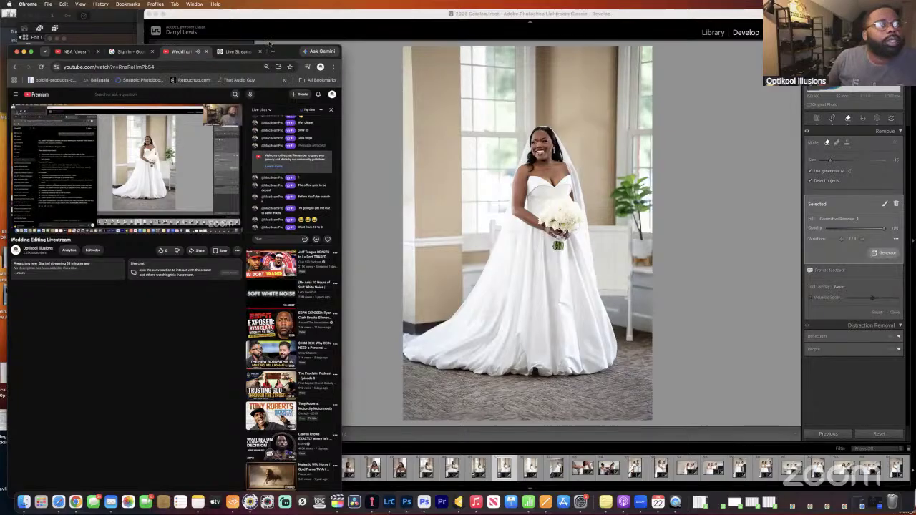
left_click_drag(237, 52, 101, 5)
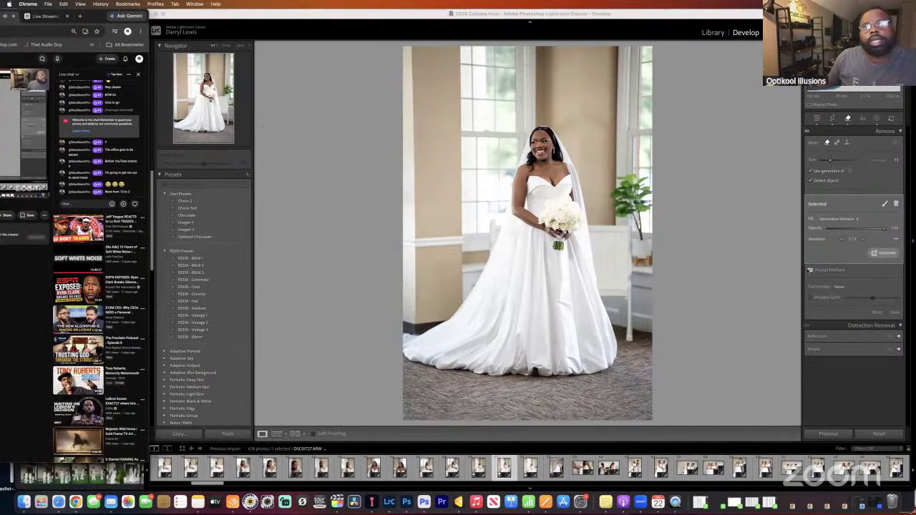
left_click(879, 185)
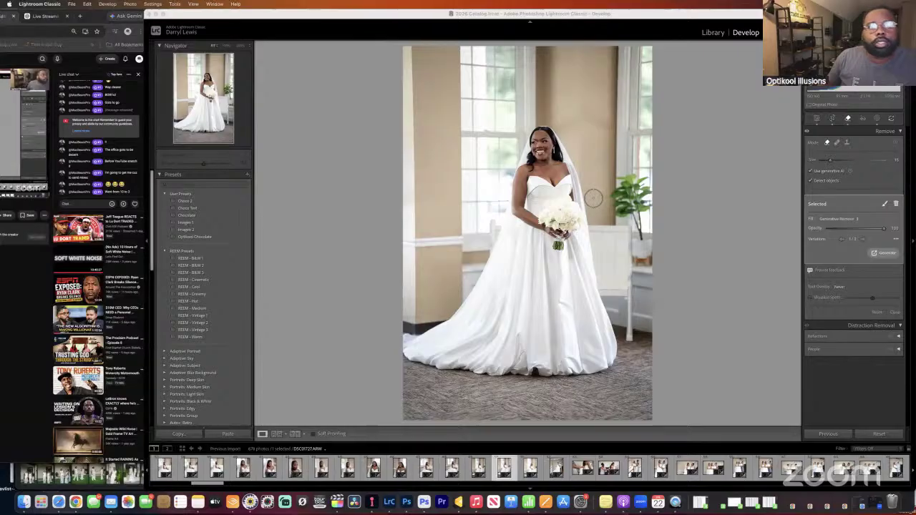
Remove the distraction in the window beside the bride's arm with generative AI and switch to the second variation.
left_click(507, 177)
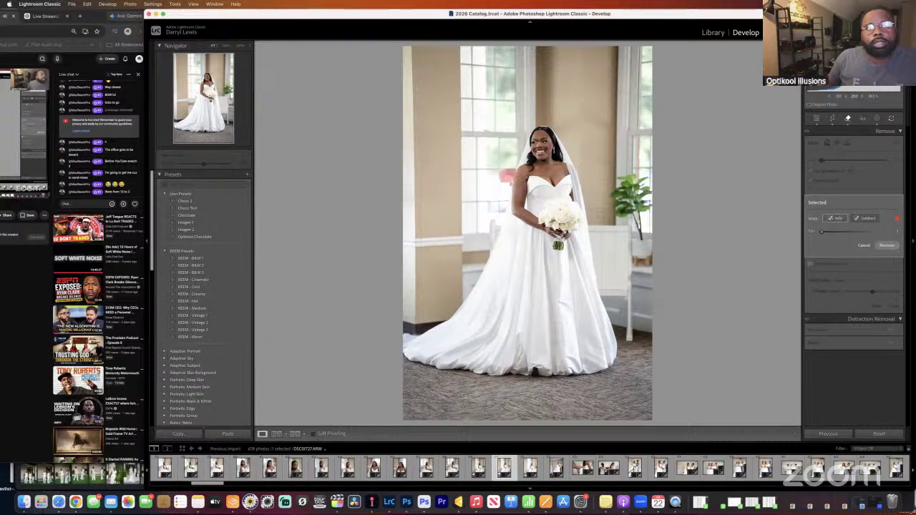
left_click(887, 246)
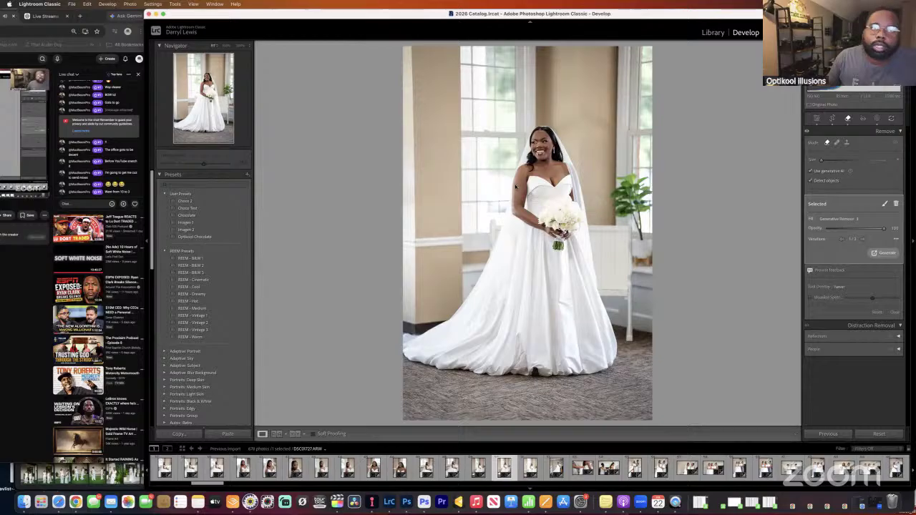
left_click(862, 241)
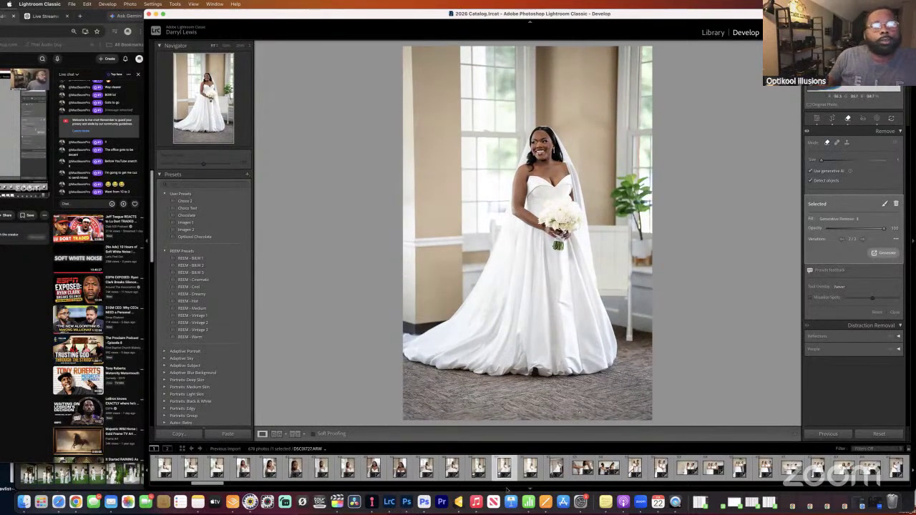
Open the next bridal portrait, in which she faces the camera, and slightly lower its overall exposure.
left_click(530, 468)
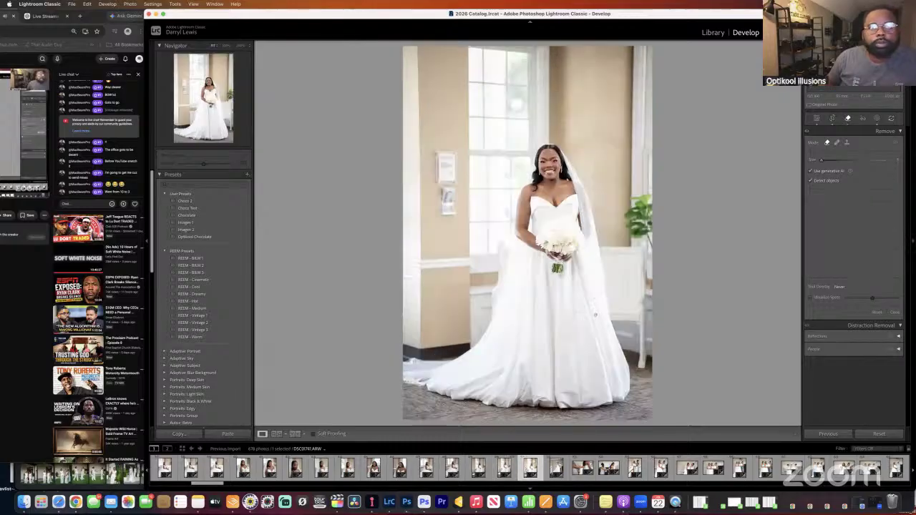
left_click(817, 119)
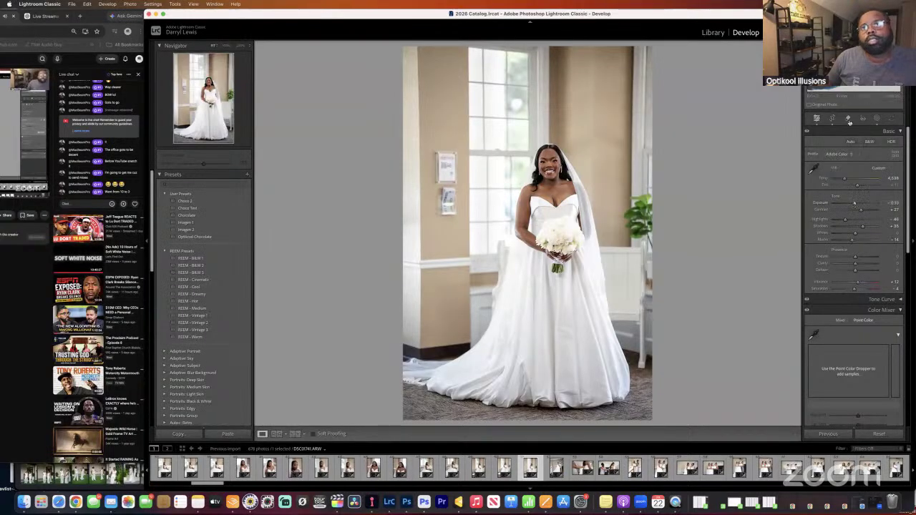
scroll(827, 128, "down", 1)
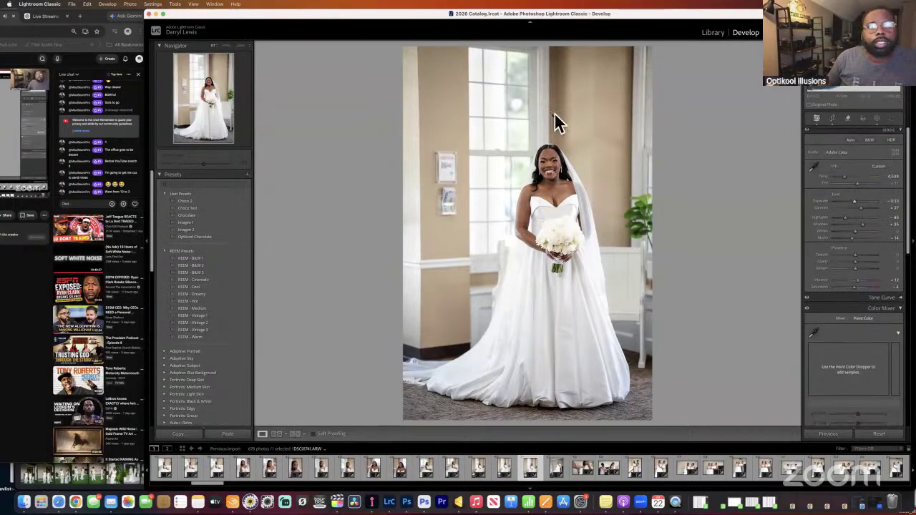
Remove both wall signs from the front-facing portrait with generative AI.
left_click(846, 119)
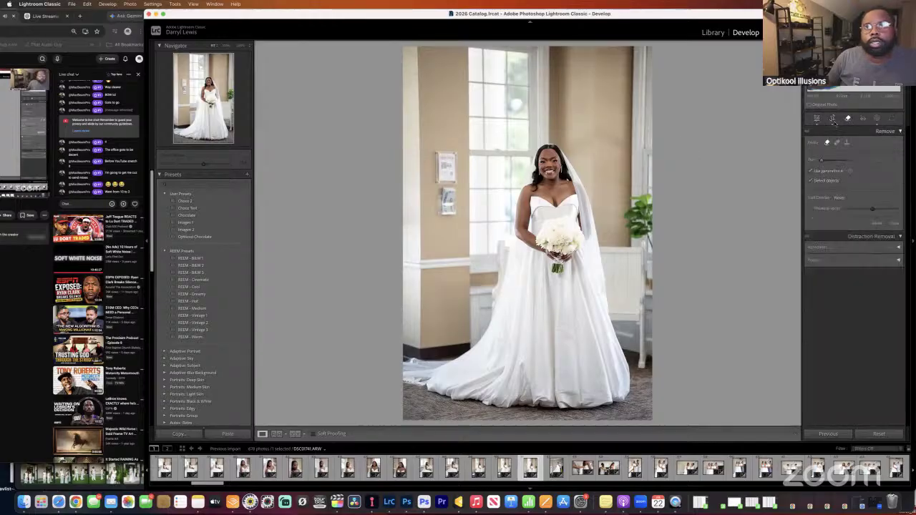
left_click_drag(440, 156, 452, 188)
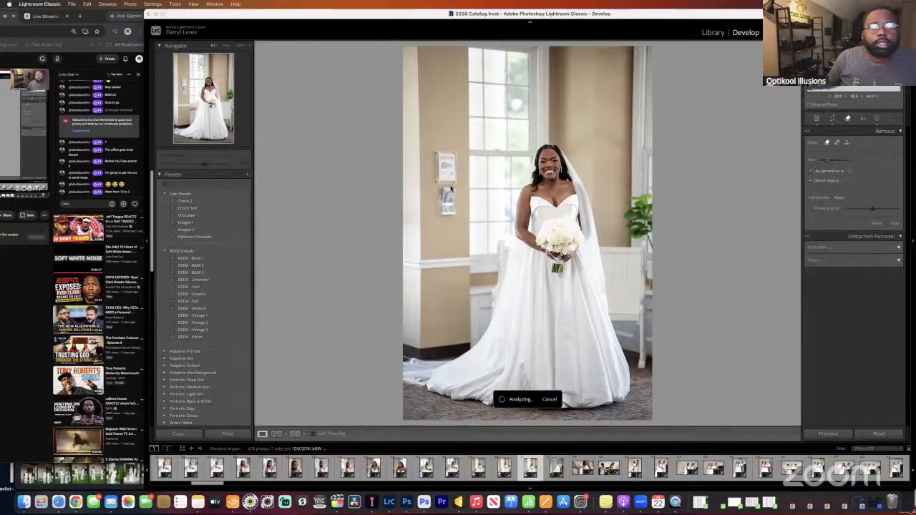
mouse_move(450, 156)
left_mouse_down()
mouse_move(451, 204)
mouse_move(438, 166)
mouse_move(445, 219)
mouse_move(449, 207)
left_mouse_up()
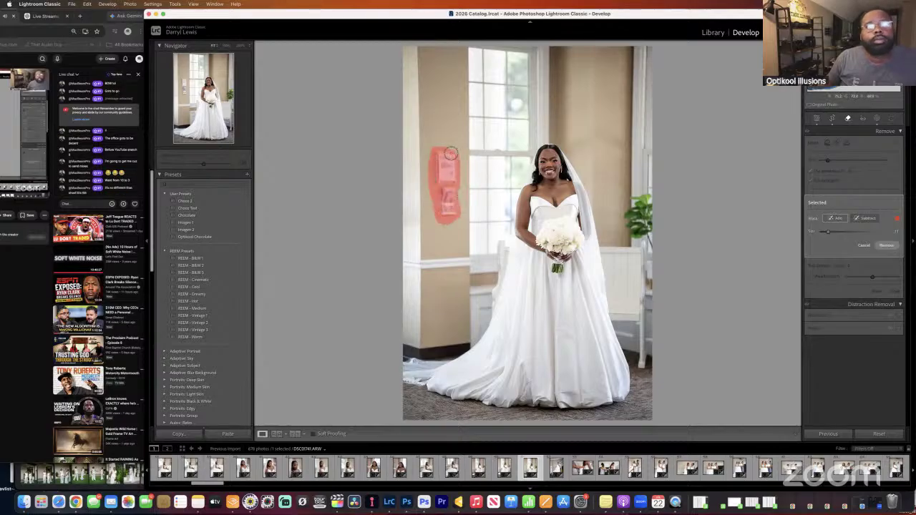
left_click(891, 245)
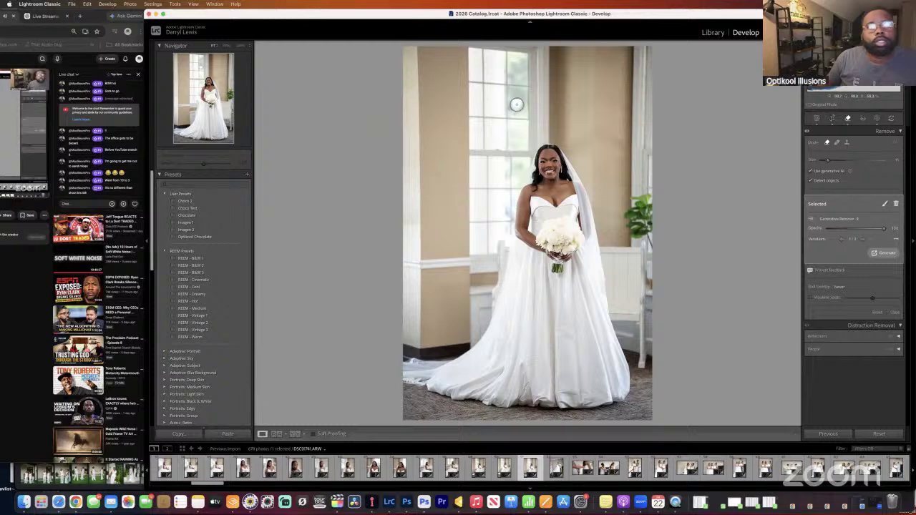
Remove the distractions in the upper window pane and beside the bride's arm with generative AI.
left_click(517, 105)
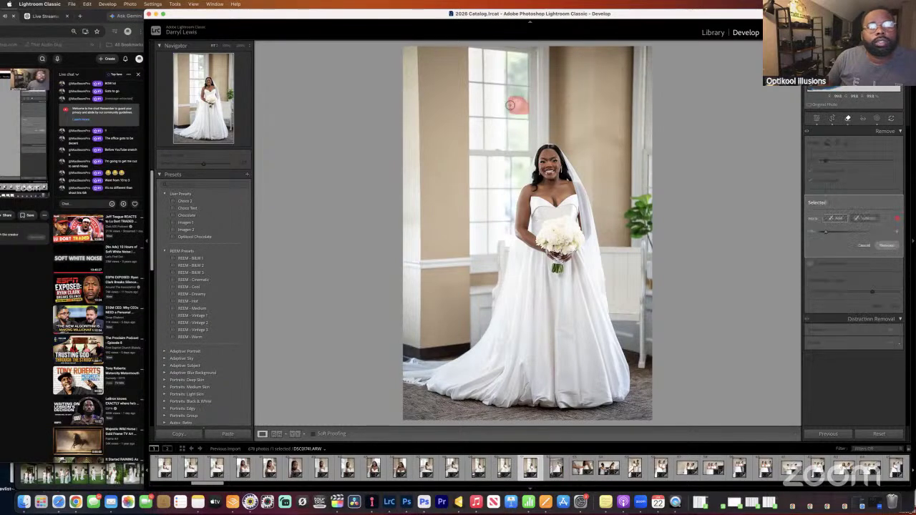
left_click(886, 245)
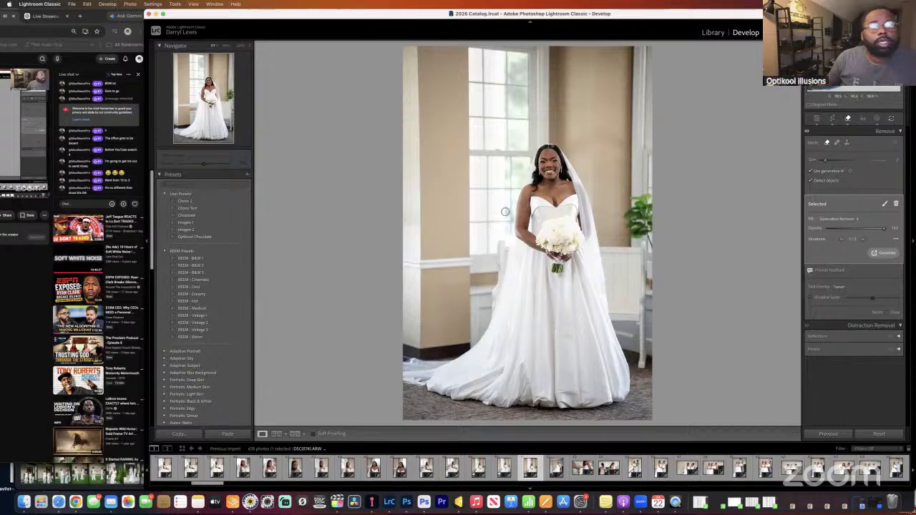
left_click(506, 212)
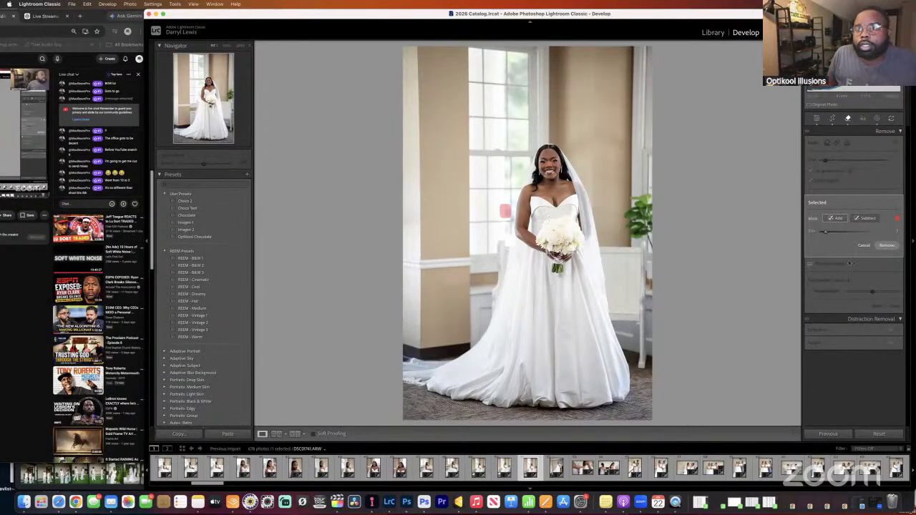
left_click(885, 246)
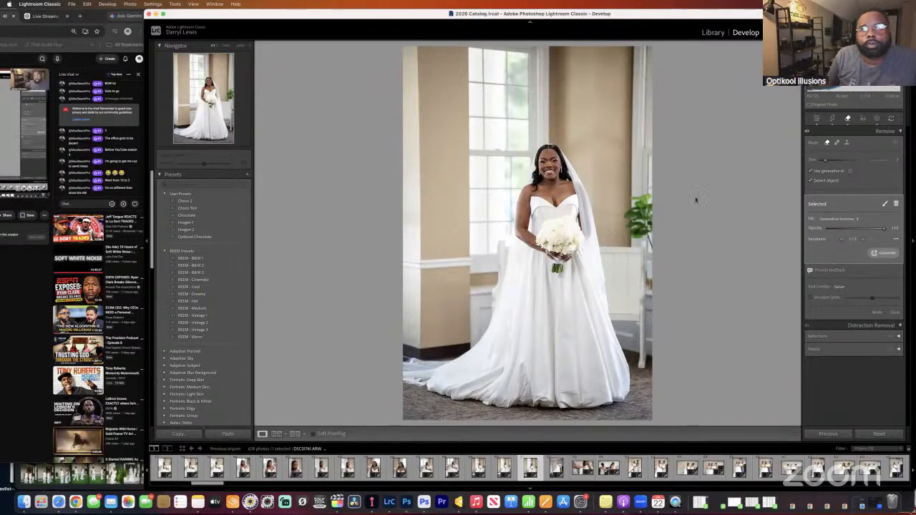
Compare the portrait's before and after views repeatedly, and deselect the last removal spot.
key("backslash")
key("backslash")
key("backslash")
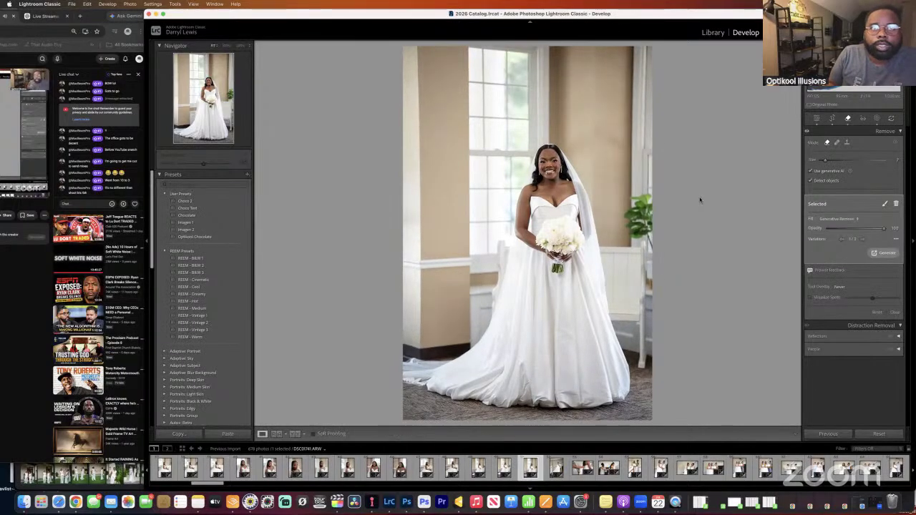
key("backslash")
key("backslash")
key("backslash")
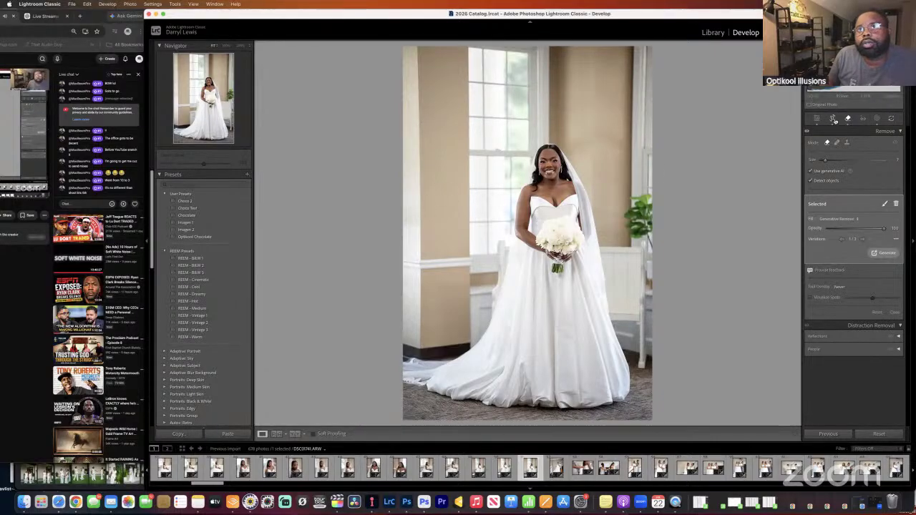
key("Return")
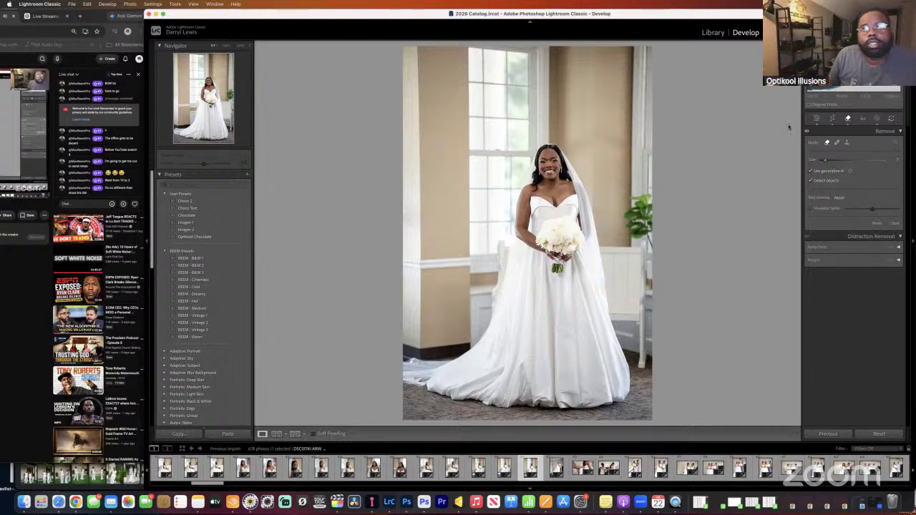
Straighten the front-facing portrait by slightly rotating its crop, and apply the crop.
left_click(832, 119)
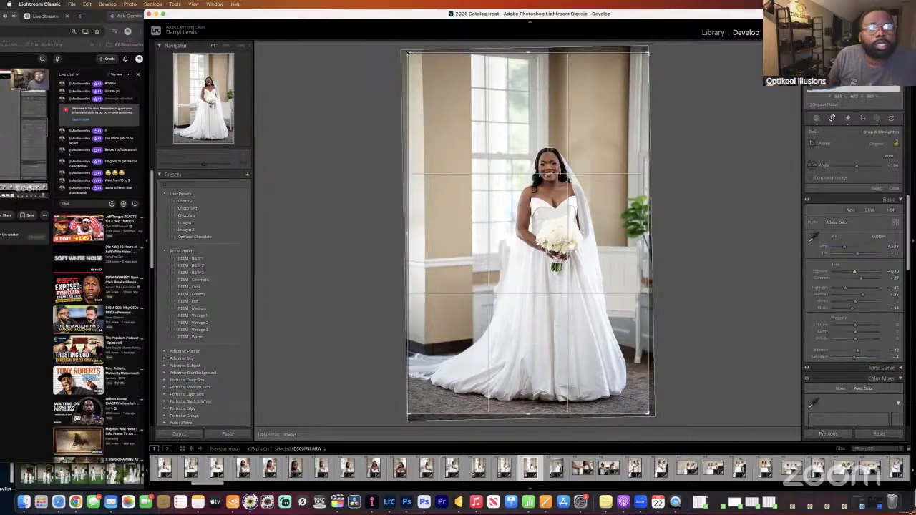
left_click_drag(402, 49, 411, 72)
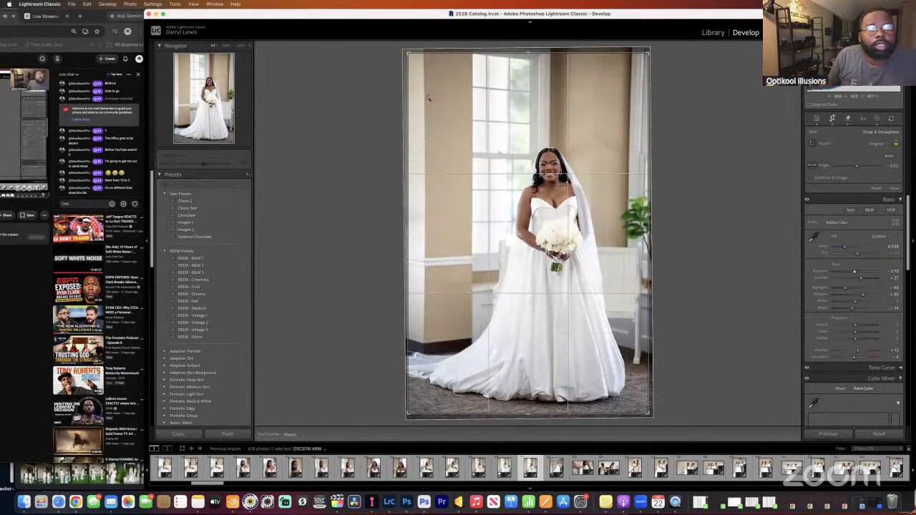
key("Return")
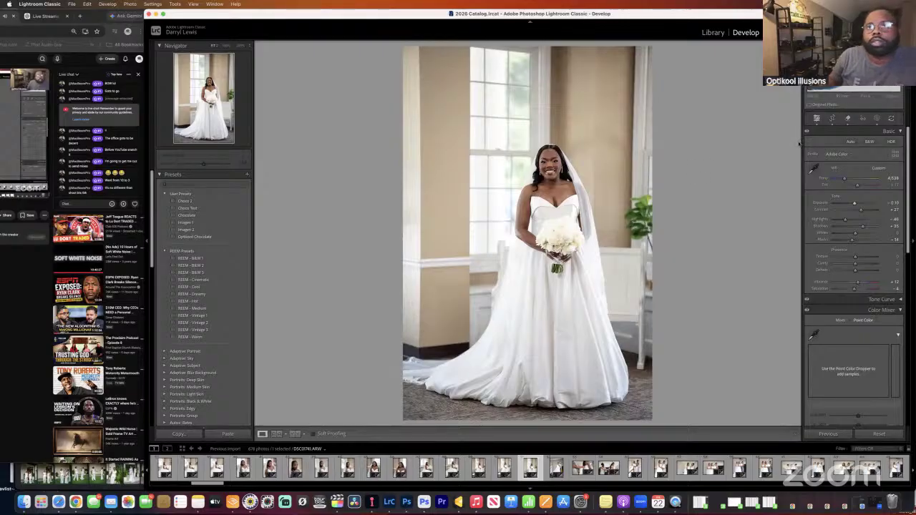
Remove the remaining distractions in the window area beside the bride's arm with two generative AI removals.
left_click(847, 119)
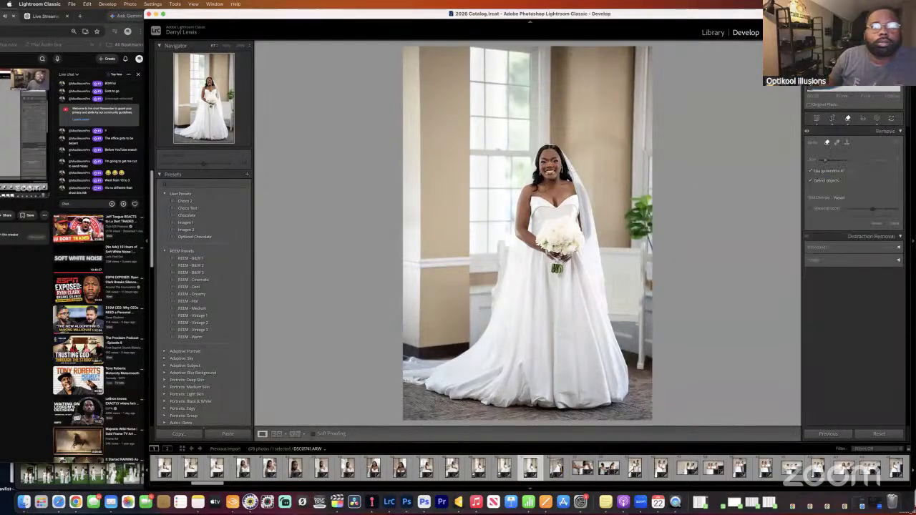
left_click_drag(508, 216, 510, 203)
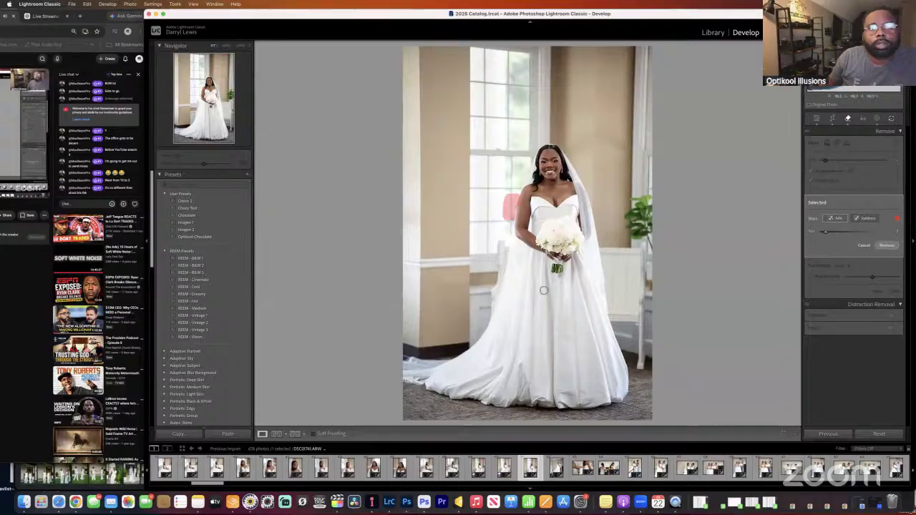
left_click(886, 245)
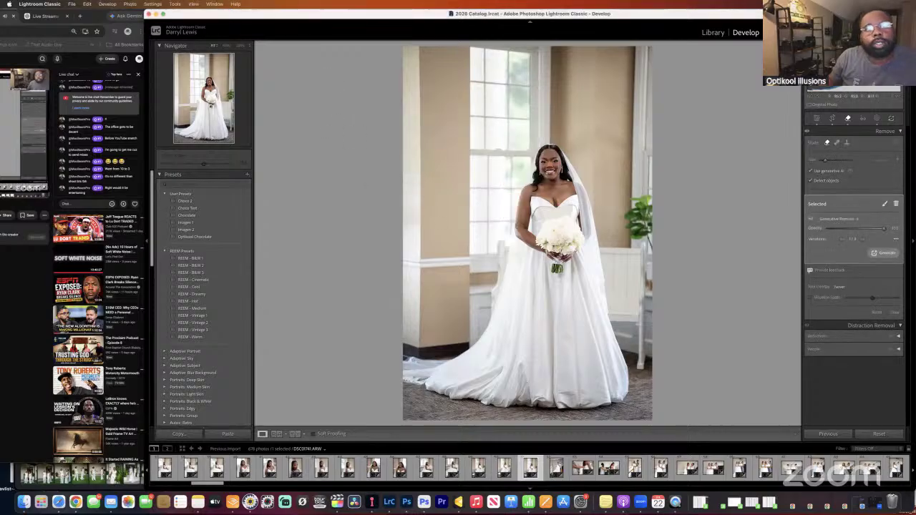
left_click(508, 231)
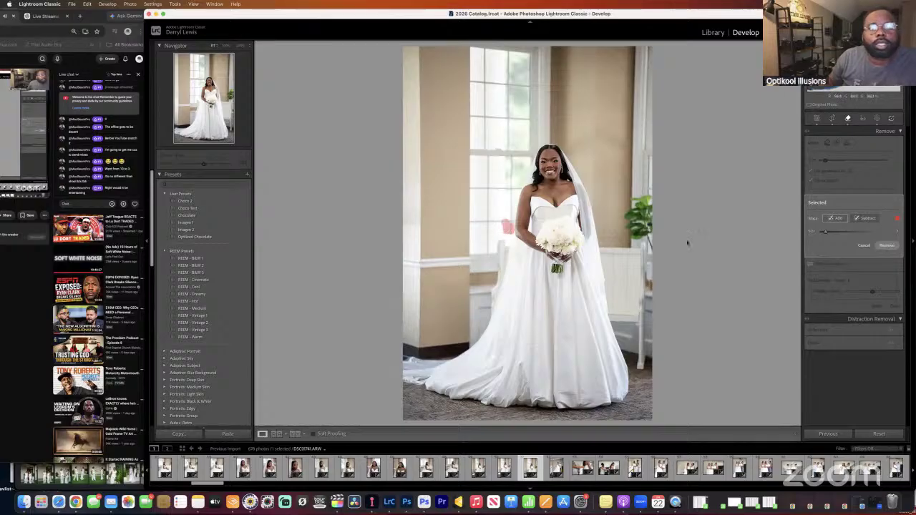
left_click(888, 247)
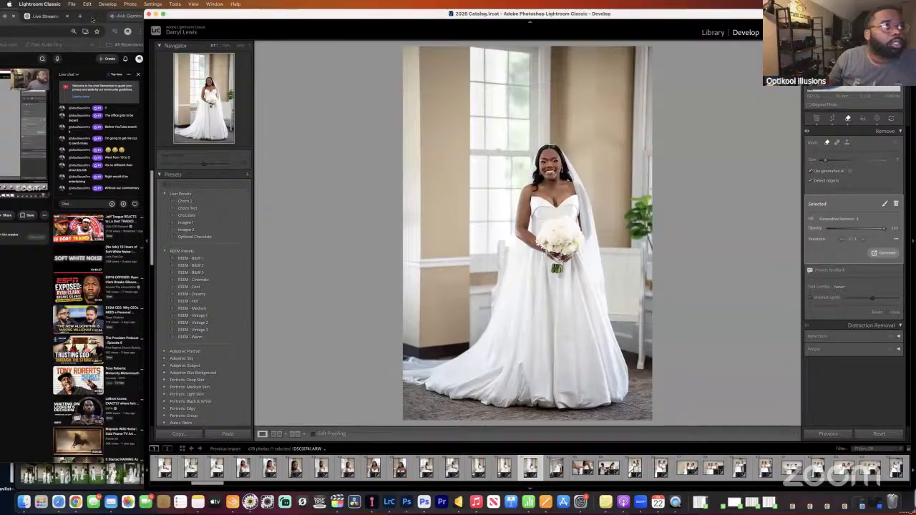
Reposition the browser's livestream window, return to Lightroom Classic, and compare the front-facing portrait's before and after views.
left_click_drag(91, 18, 287, 28)
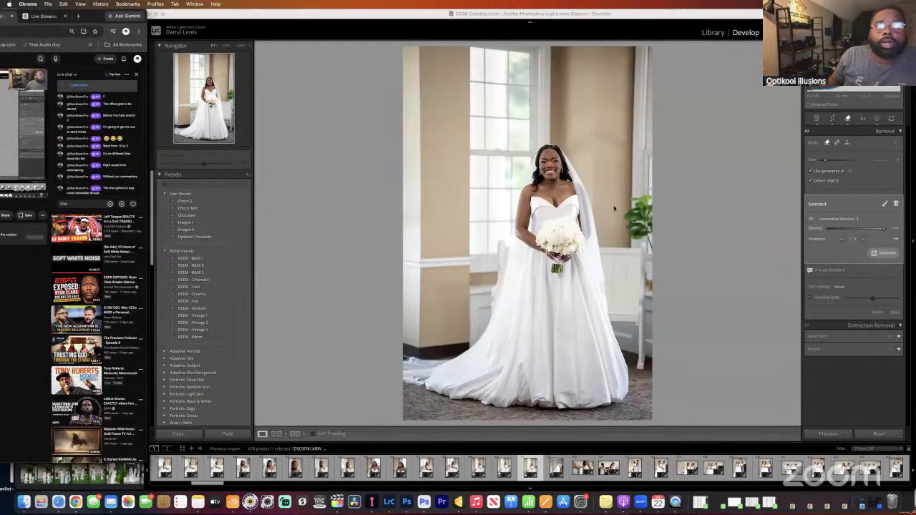
left_click(679, 234)
key("backslash")
key("backslash")
key("backslash")
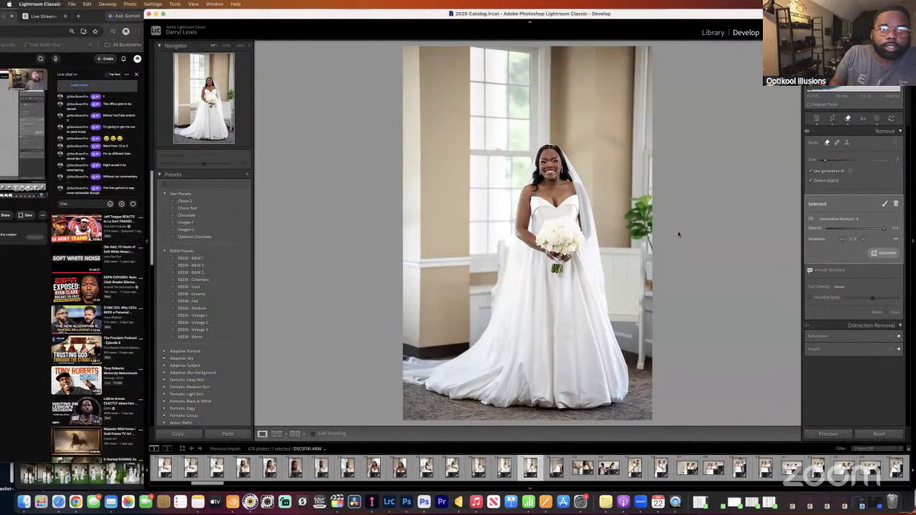
key("backslash")
key("backslash")
key("backslash")
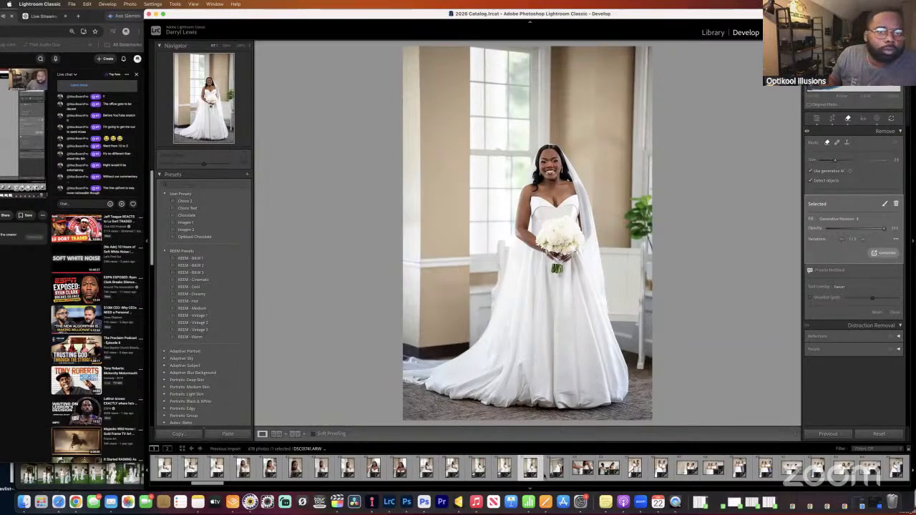
Open the next portrait, showing the bride on the staircase, and set its overall exposure to +0.25.
left_click(555, 469)
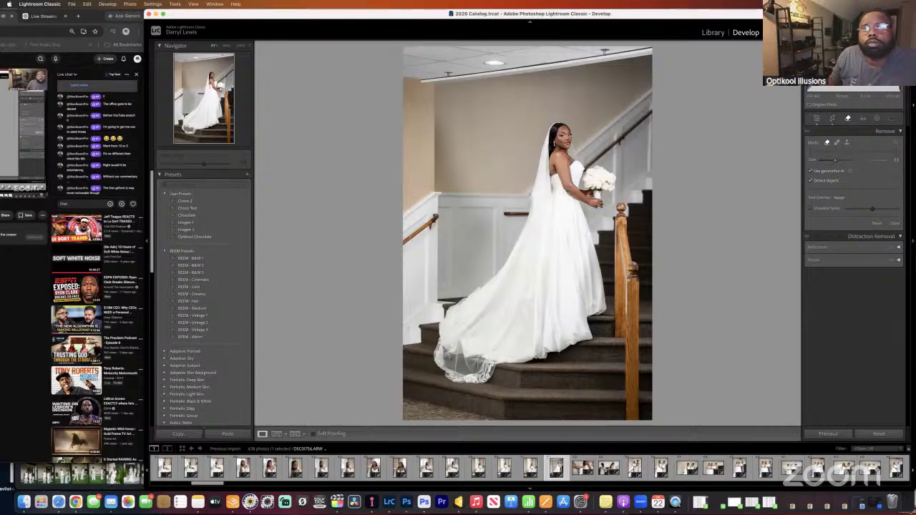
left_click(817, 119)
left_click_drag(857, 203, 857, 205)
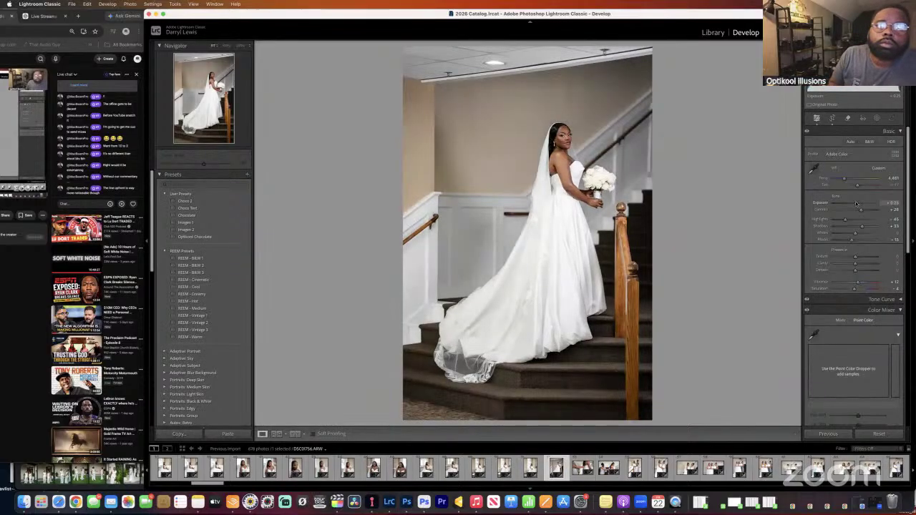
Add a diagonal linear gradient mask that darkens the staircase portrait from its lower-left corner towards the bouquet.
left_click(877, 118)
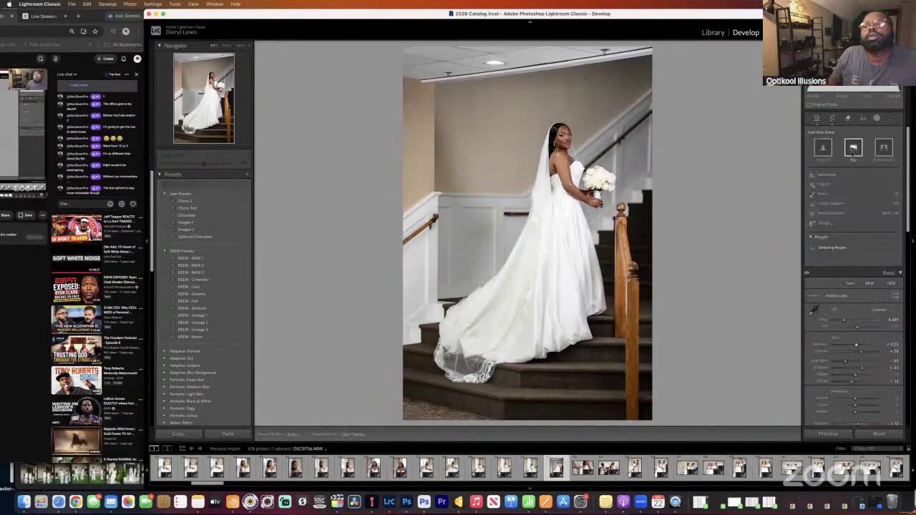
left_click(814, 204)
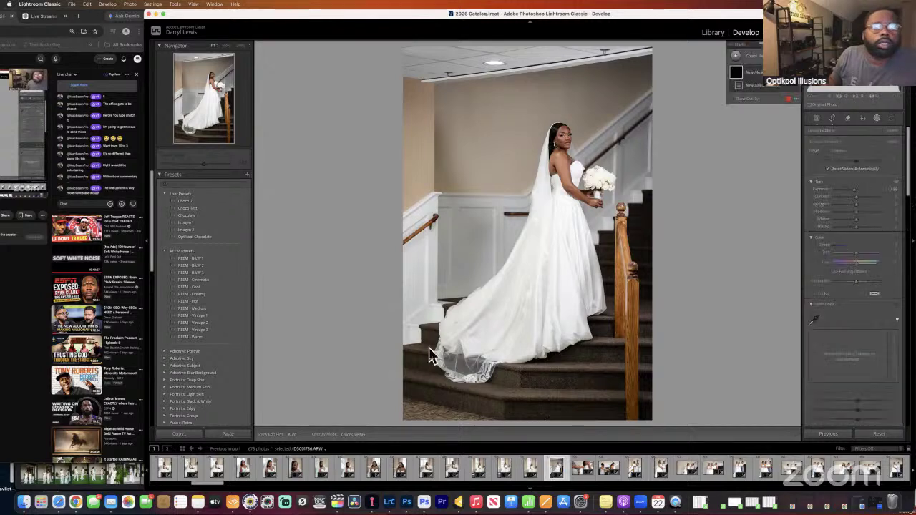
left_click_drag(411, 376, 615, 181)
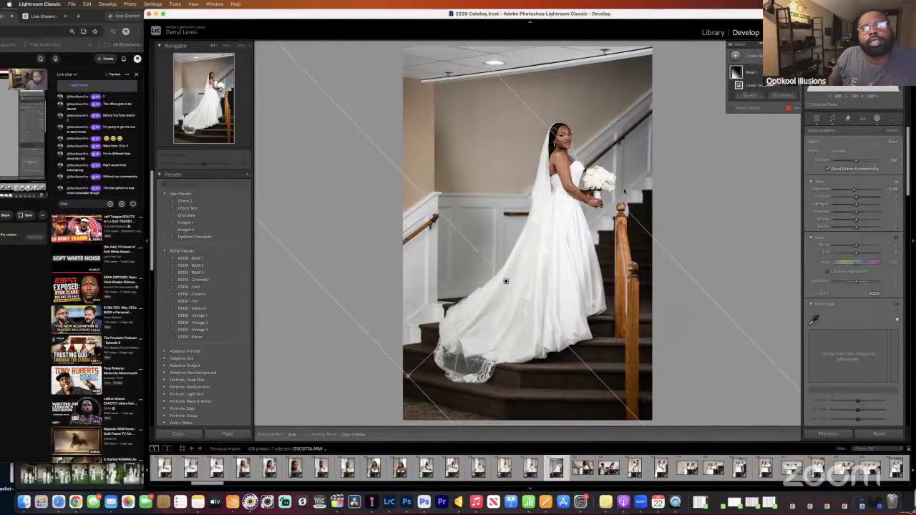
left_click(732, 111)
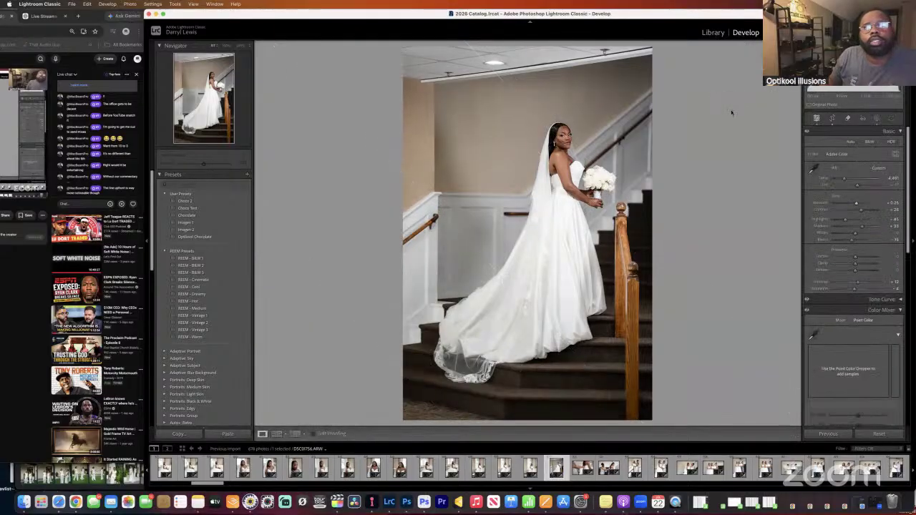
Reopen the staircase portrait's linear gradient mask, check its coverage with the overlay, lower its exposure further, and adjust its extent.
left_click(849, 118)
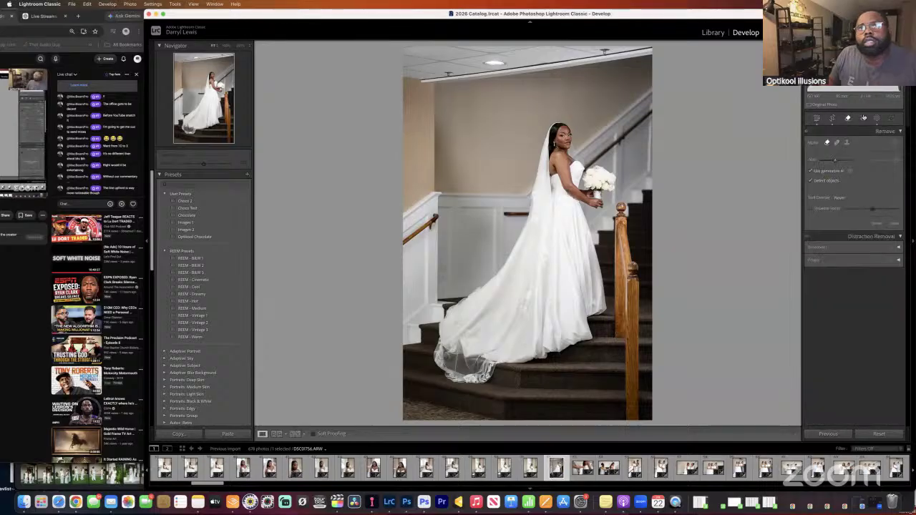
left_click(848, 120)
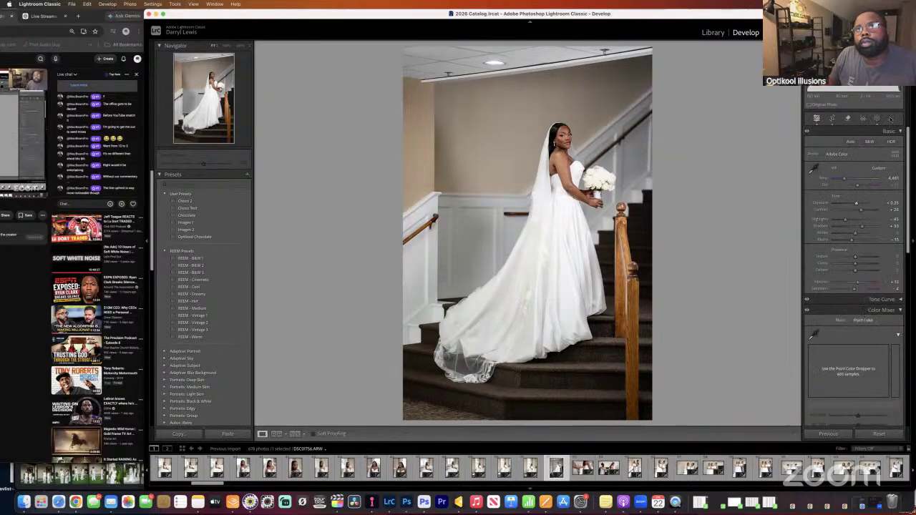
left_click(877, 118)
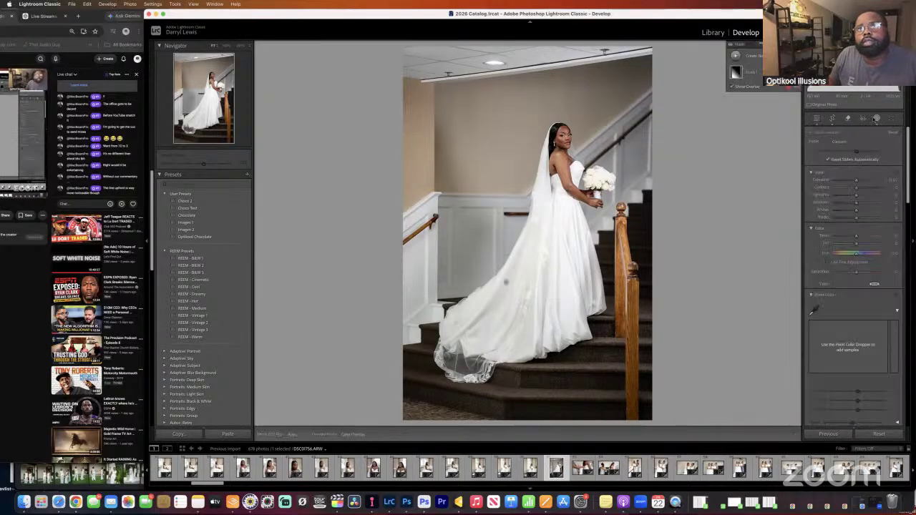
left_click(749, 76)
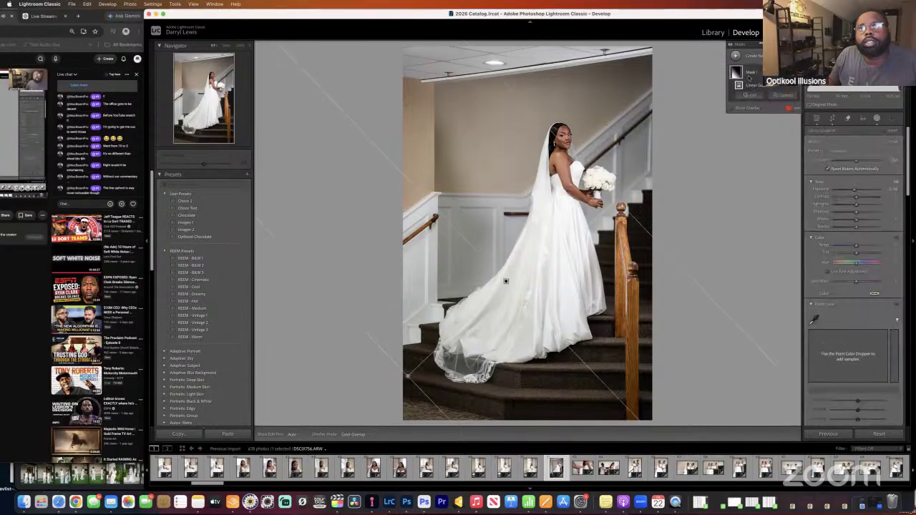
left_click(731, 108)
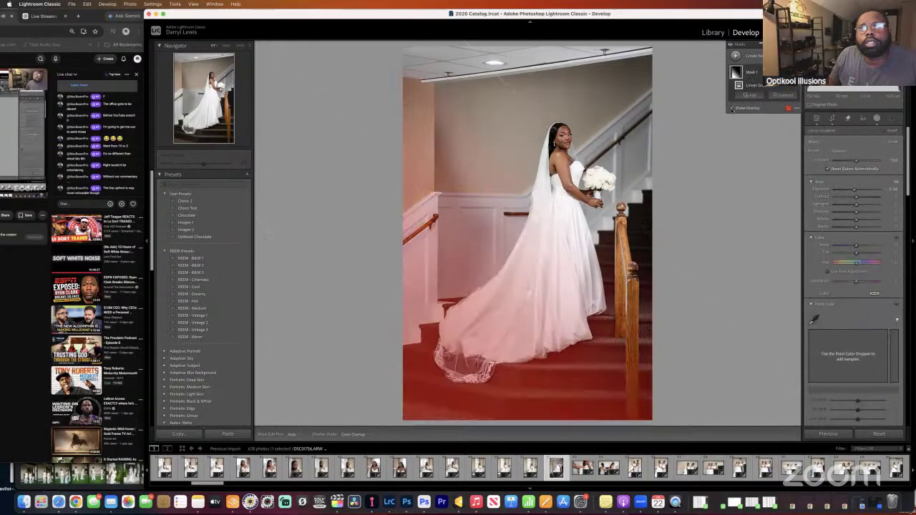
left_click_drag(605, 188, 605, 380)
mouse_move(856, 189)
left_mouse_down()
mouse_move(842, 189)
mouse_move(879, 190)
mouse_move(836, 189)
mouse_move(853, 195)
left_mouse_up()
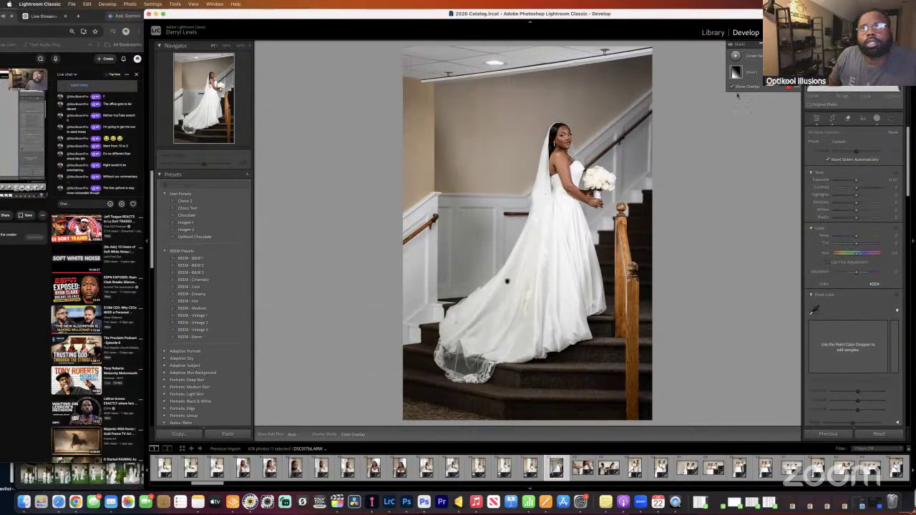
left_click(751, 69)
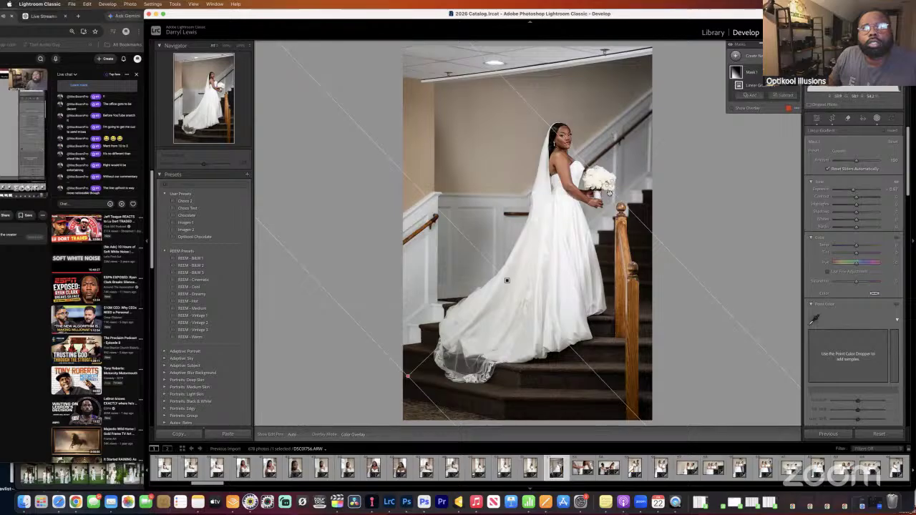
left_click_drag(615, 200, 647, 183)
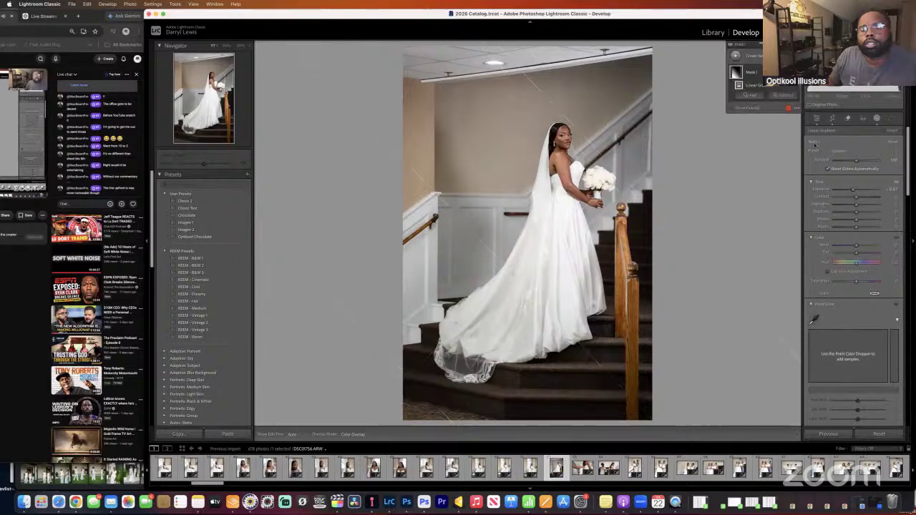
Compare the staircase portrait with and without the gradient mask's adjustments.
left_click(815, 144)
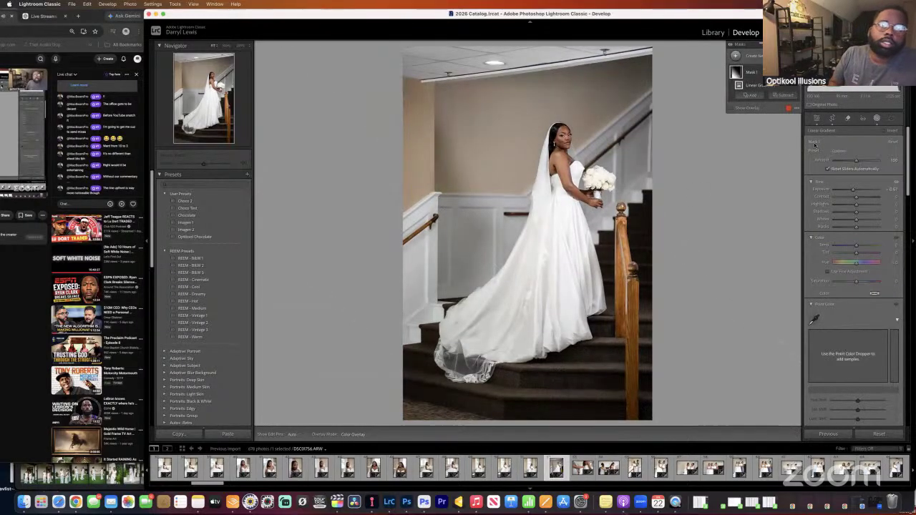
left_click(815, 145)
left_click(815, 145)
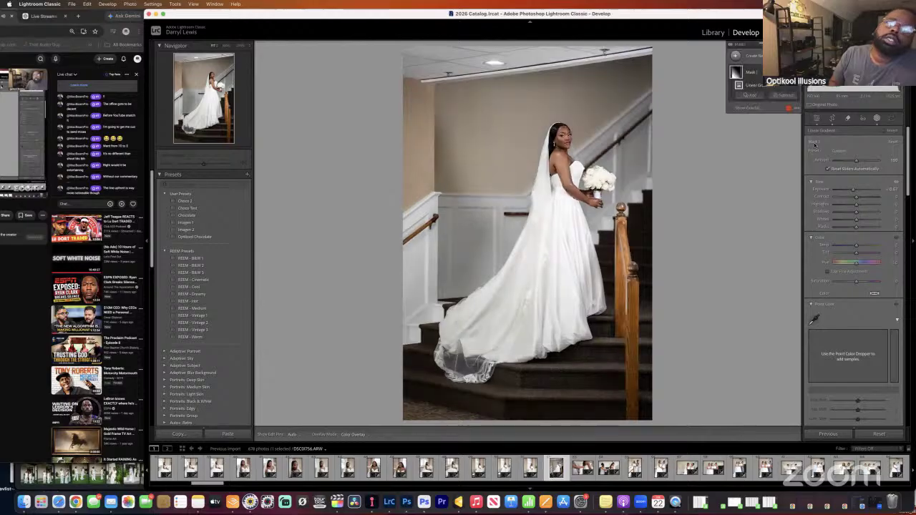
left_click(815, 144)
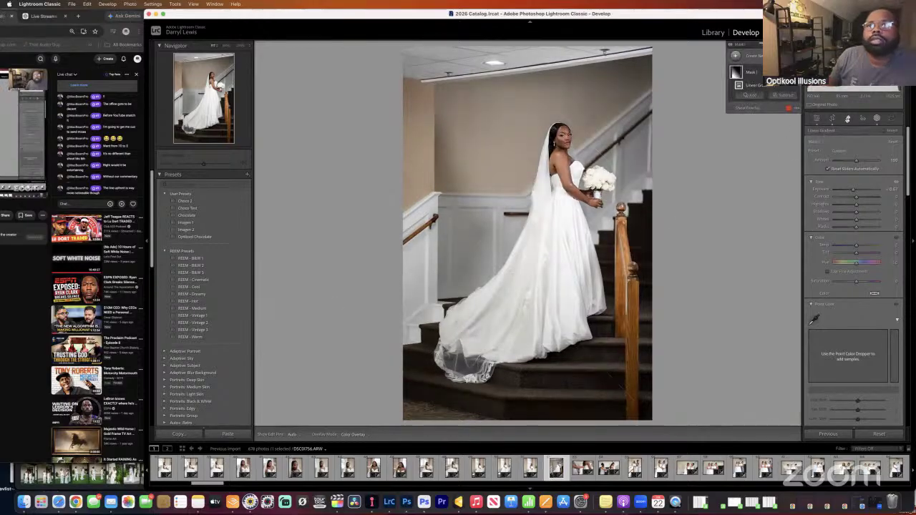
Try to remove the ceiling sprinkler above the stair rail with generative AI, and delete that removal spot.
left_click(848, 119)
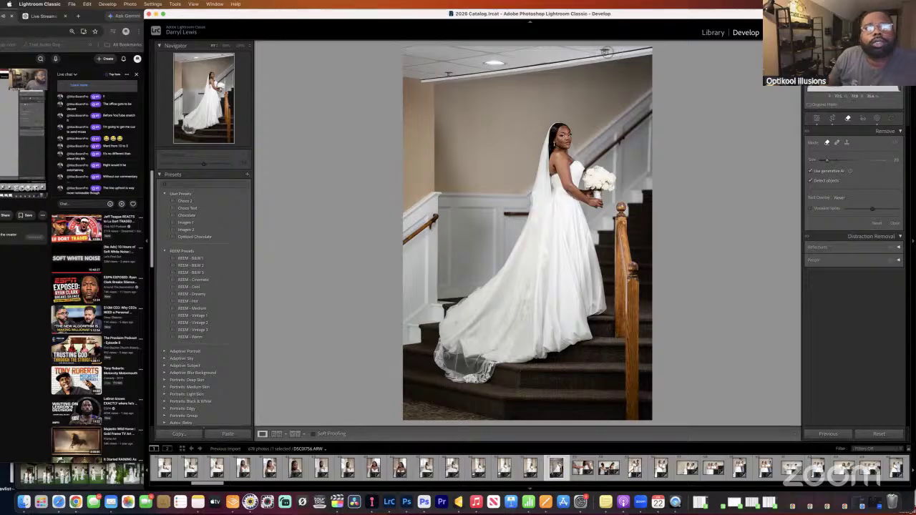
left_click(603, 53)
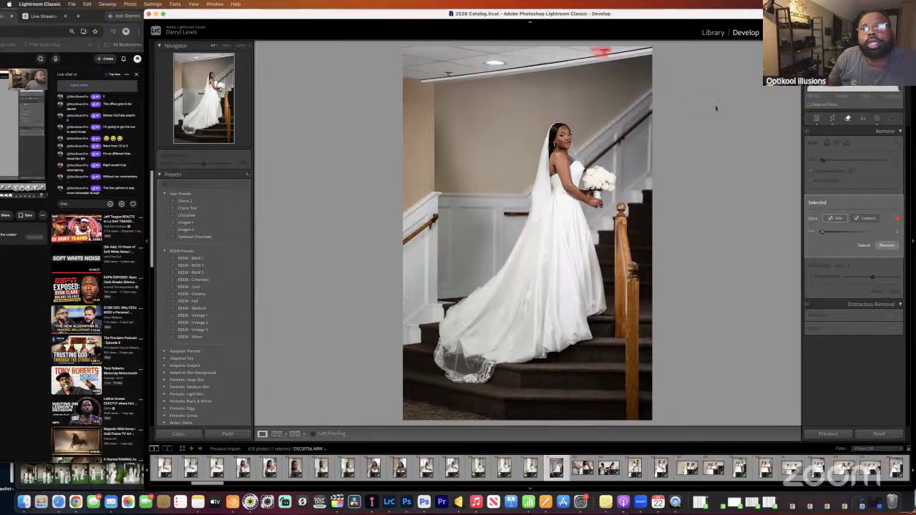
left_click(887, 244)
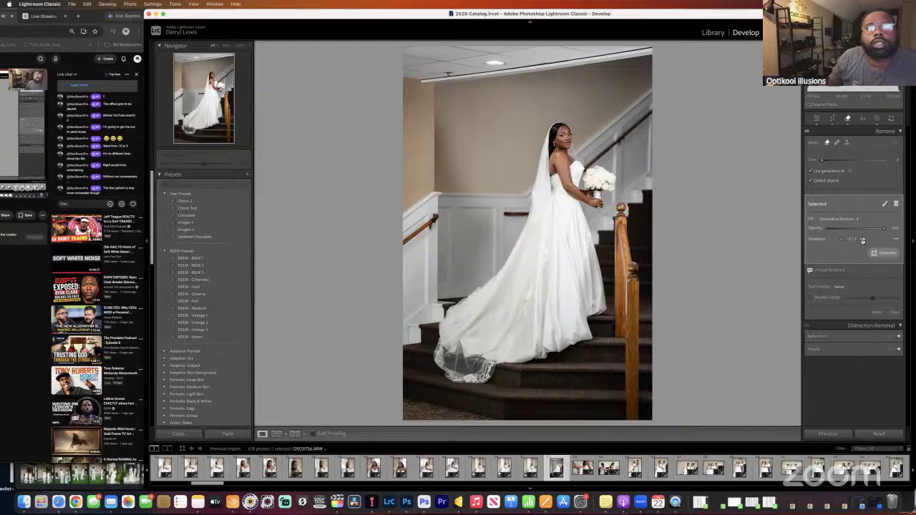
left_click(896, 205)
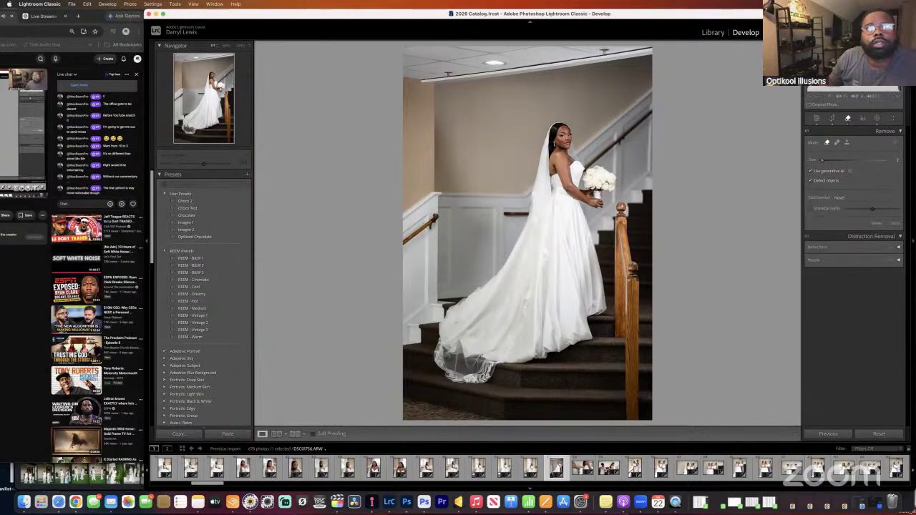
Paint over the ceiling sprinkler above the stair rail again to mark it for generative removal.
left_click_drag(605, 50, 597, 51)
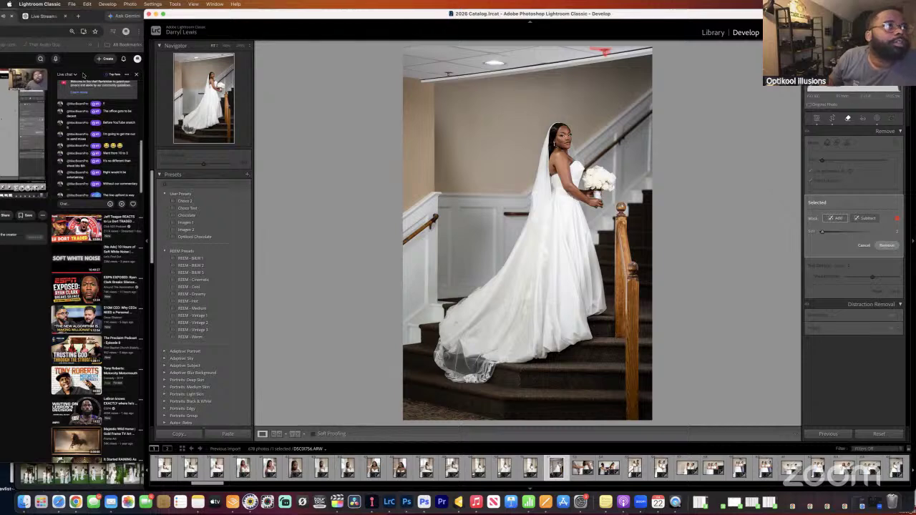
Bring the browser's livestream page into view to check the chat, and move its window back aside.
left_click_drag(83, 11, 184, 30)
left_click_drag(233, 45, 282, 26)
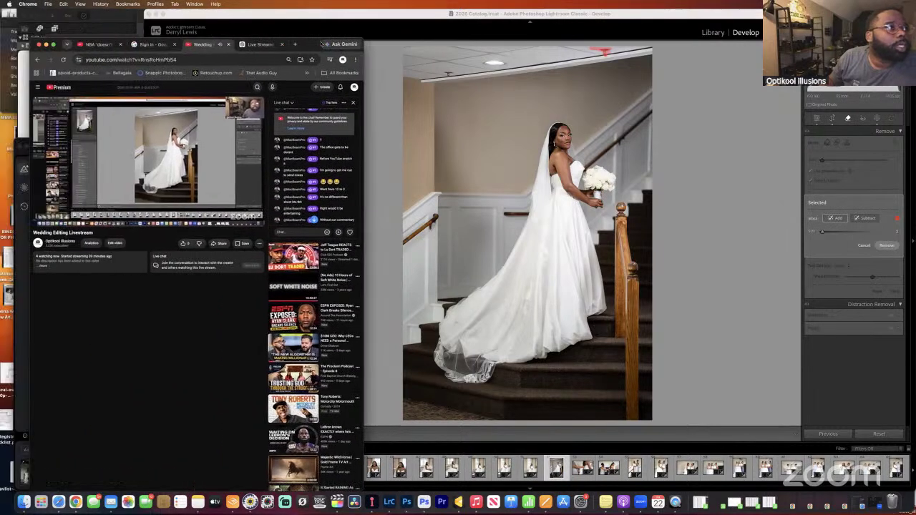
left_click_drag(155, 11, 46, 4)
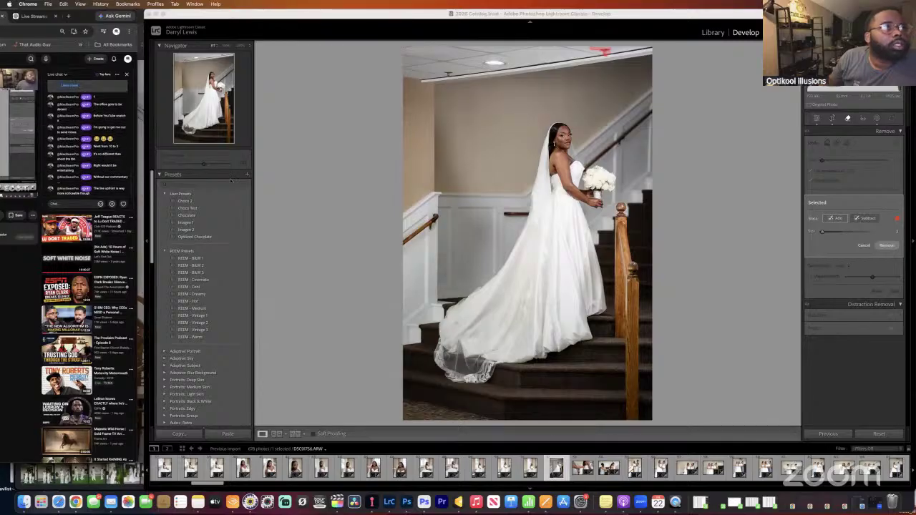
Generate the removal of the marked ceiling sprinkler, and mark and remove the second sprinkler near the ceiling's edge with generative AI.
left_click(888, 245)
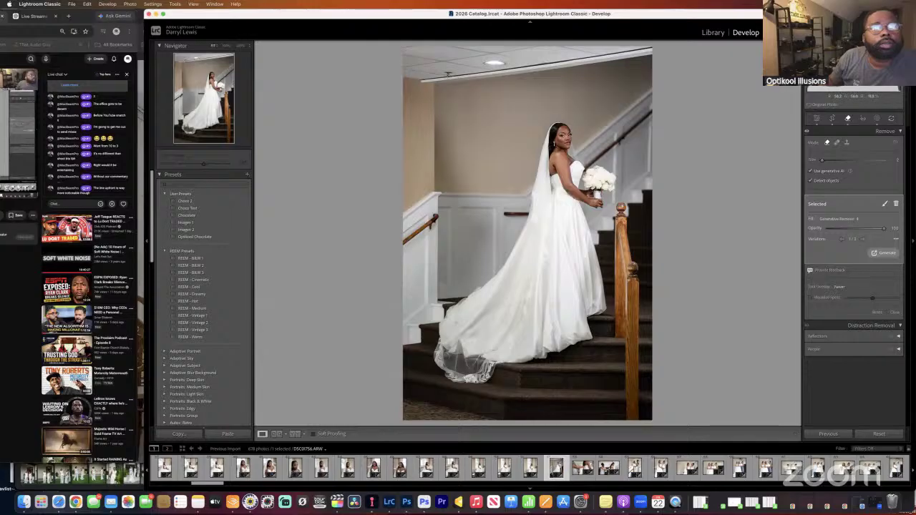
left_click(448, 72)
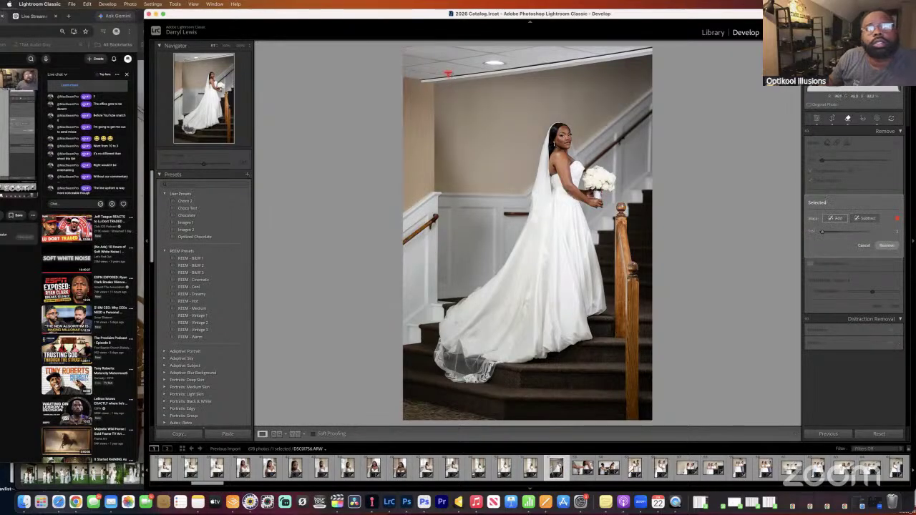
left_click(886, 245)
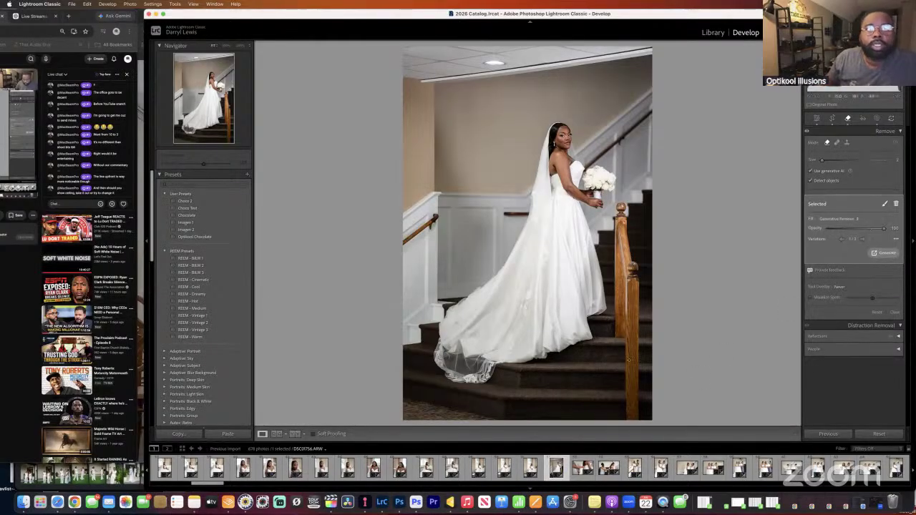
Paint over the entire ceiling strip at the top of the staircase portrait and remove it with generative AI.
left_click(816, 119)
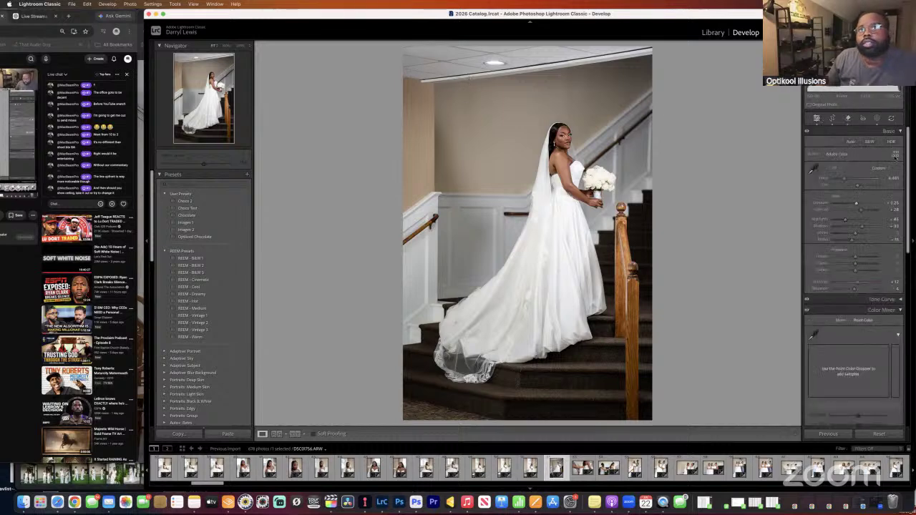
left_click(834, 119)
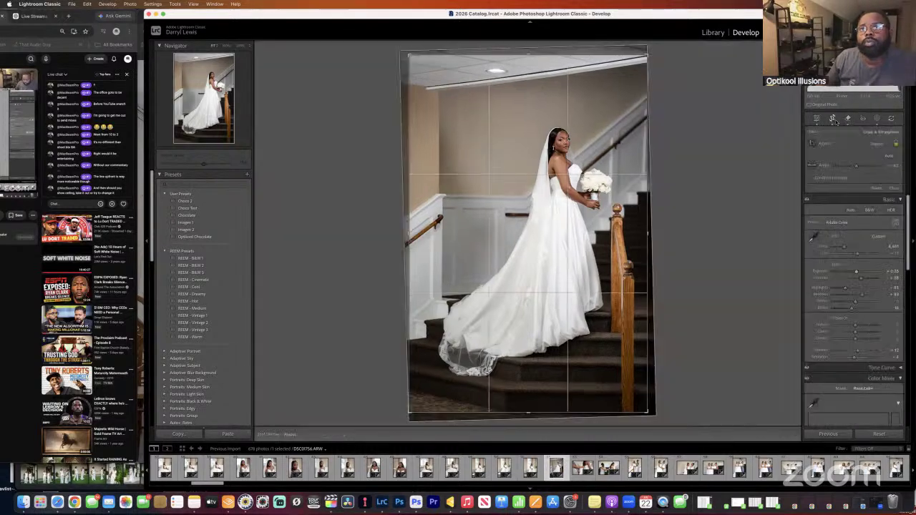
left_click(848, 119)
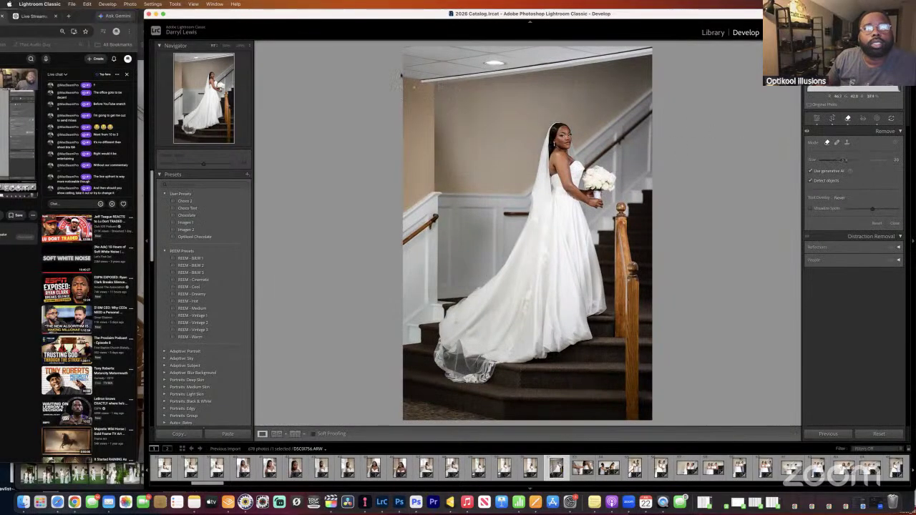
left_click(461, 70)
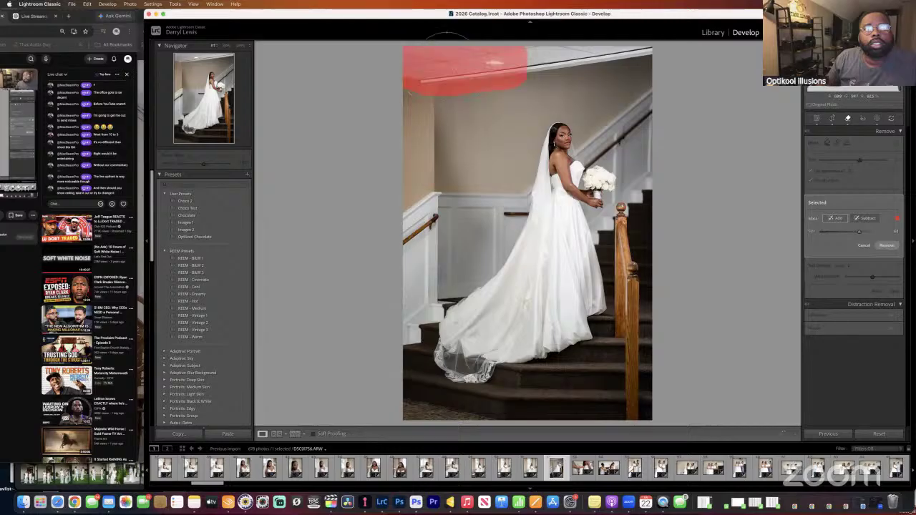
mouse_move(533, 64)
left_mouse_down()
mouse_move(609, 53)
mouse_move(648, 65)
left_mouse_up()
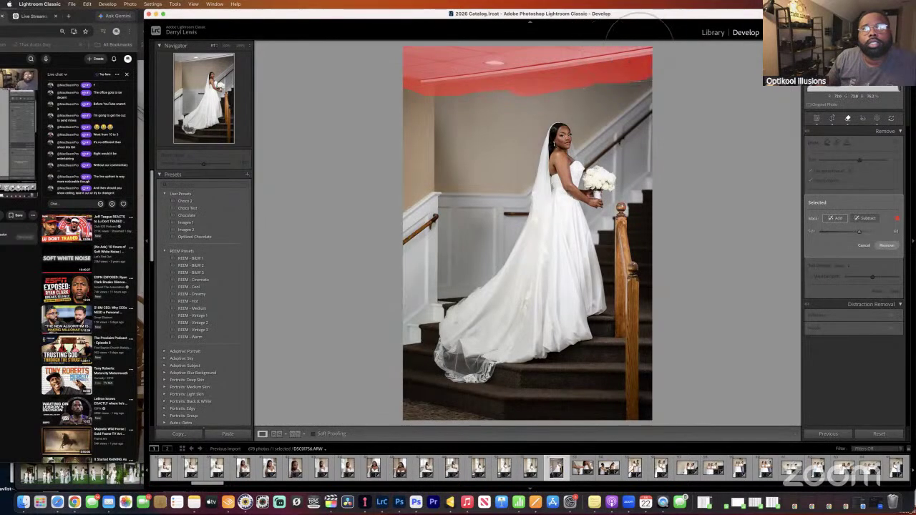
left_click(887, 245)
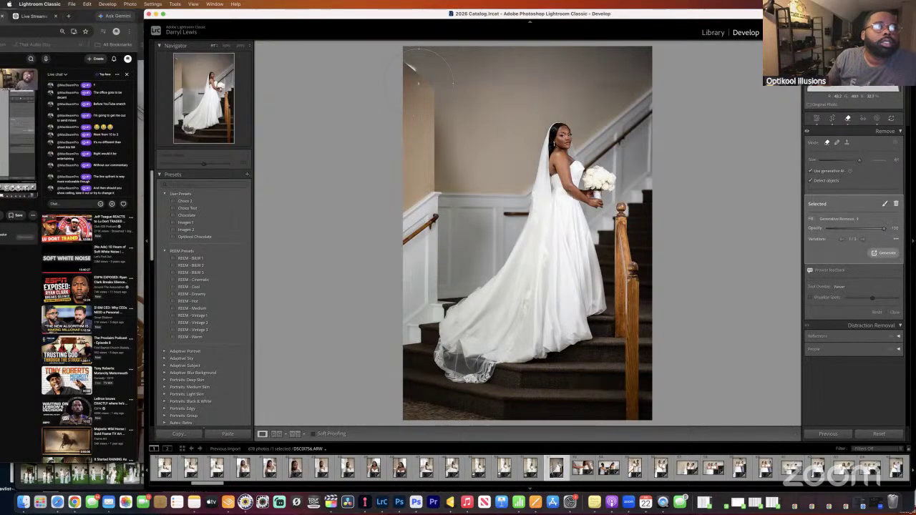
Compare the generated variations of the ceiling removal and choose the second one.
left_click(863, 241)
left_click(863, 241)
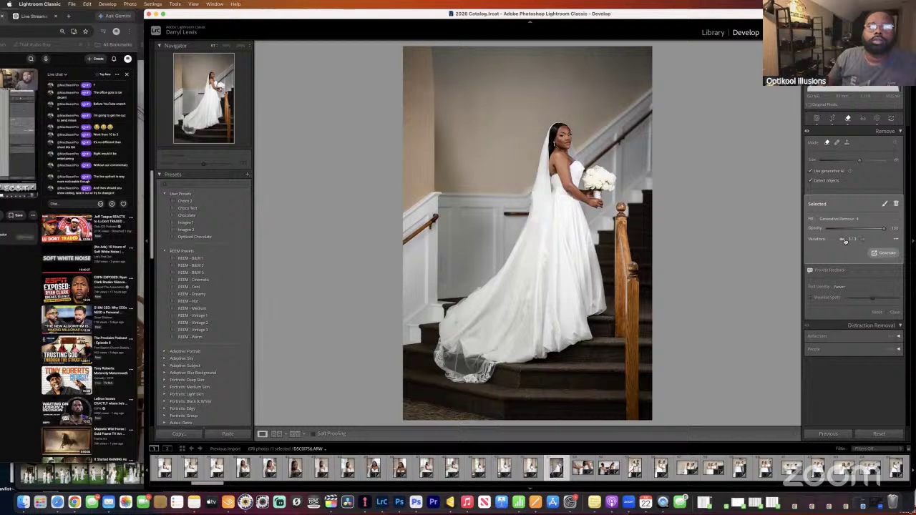
left_click(844, 241)
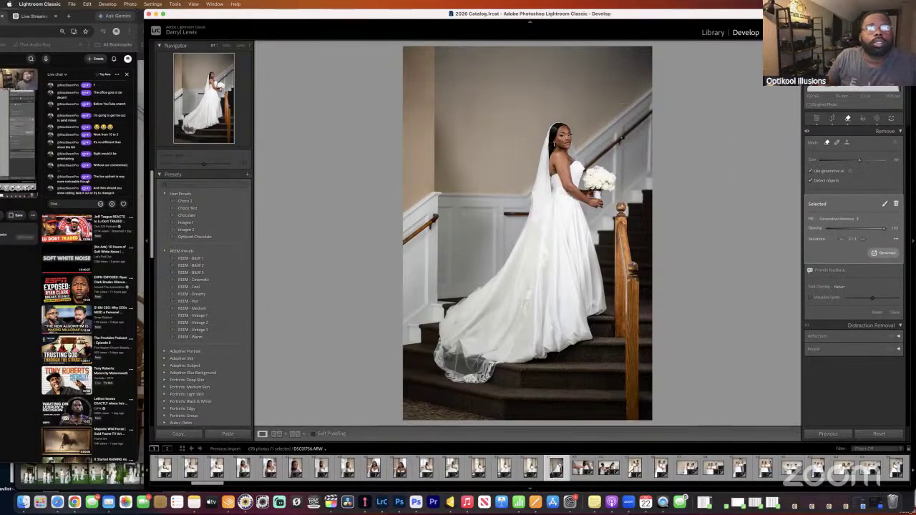
Paint across the upper wall where the ceiling was, remove the marked area with generative AI, and switch to another variation.
scroll(508, 107, "down", 3)
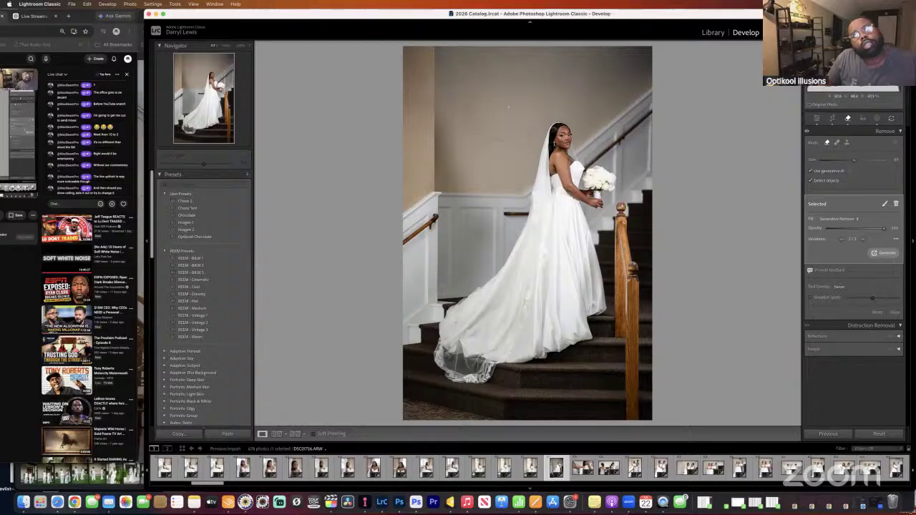
mouse_move(462, 82)
left_mouse_down()
mouse_move(573, 77)
mouse_move(524, 75)
mouse_move(576, 75)
left_mouse_up()
left_click(887, 245)
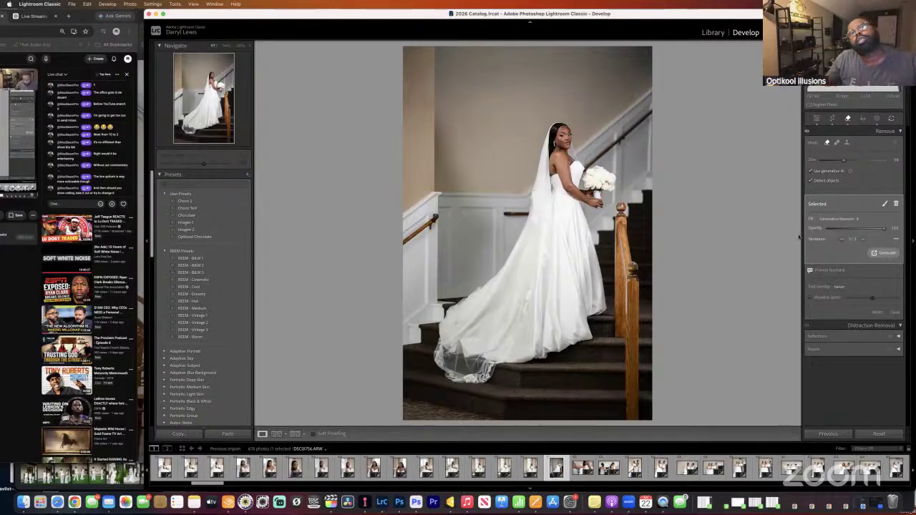
left_click(864, 240)
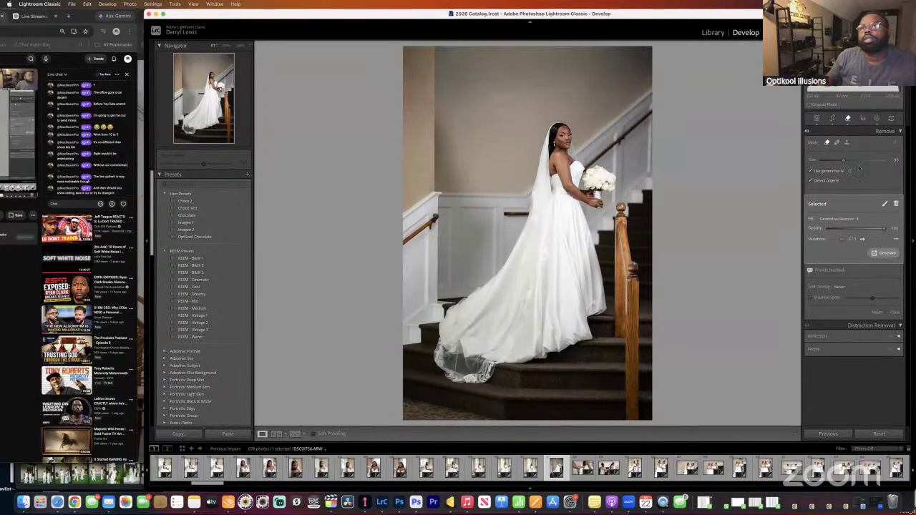
Add a background mask to the staircase portrait and lower its exposure to about -0.11.
left_click(877, 118)
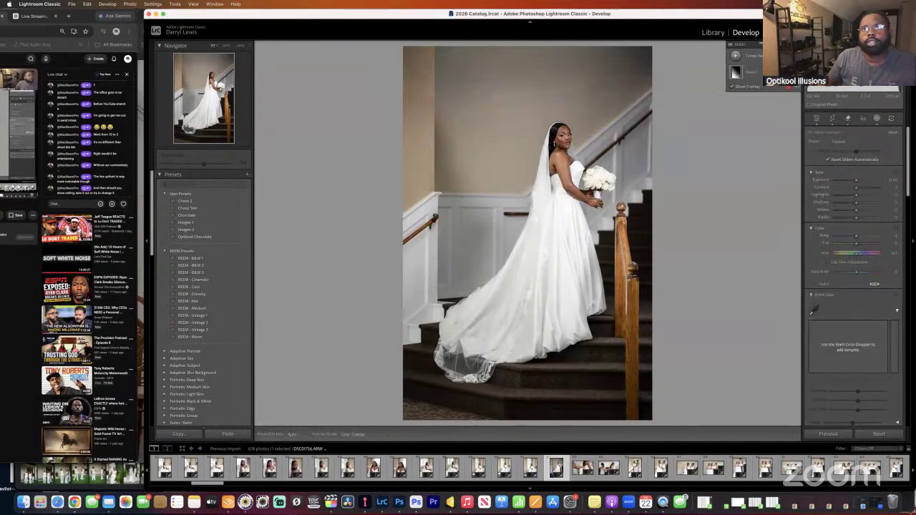
left_click(736, 55)
left_click(786, 97)
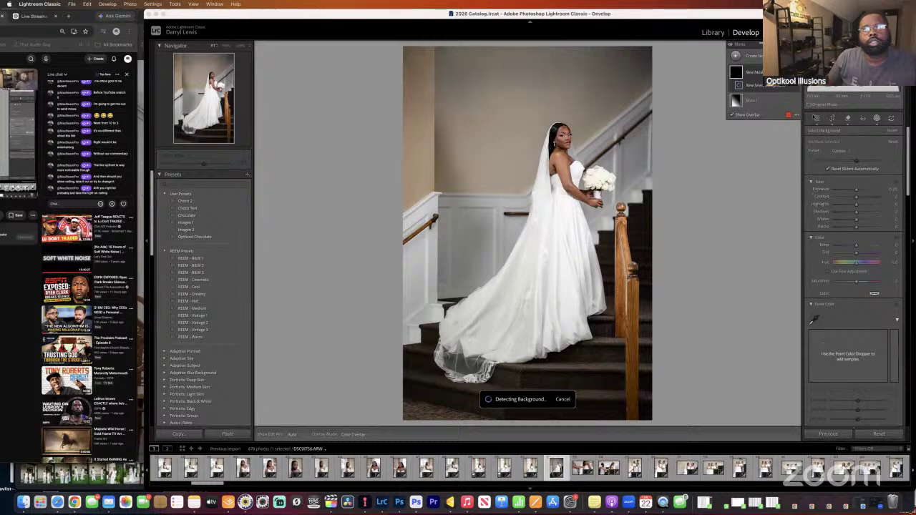
left_click_drag(857, 189, 855, 193)
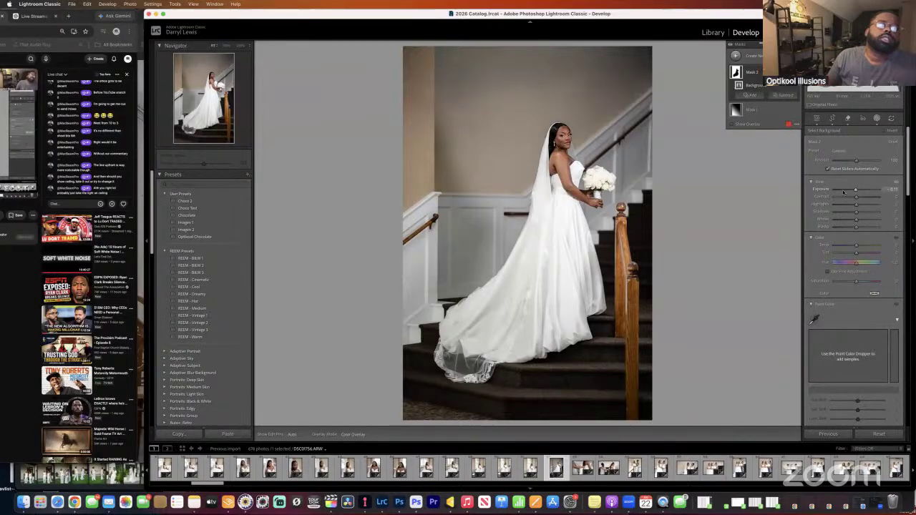
left_click_drag(844, 190, 843, 190)
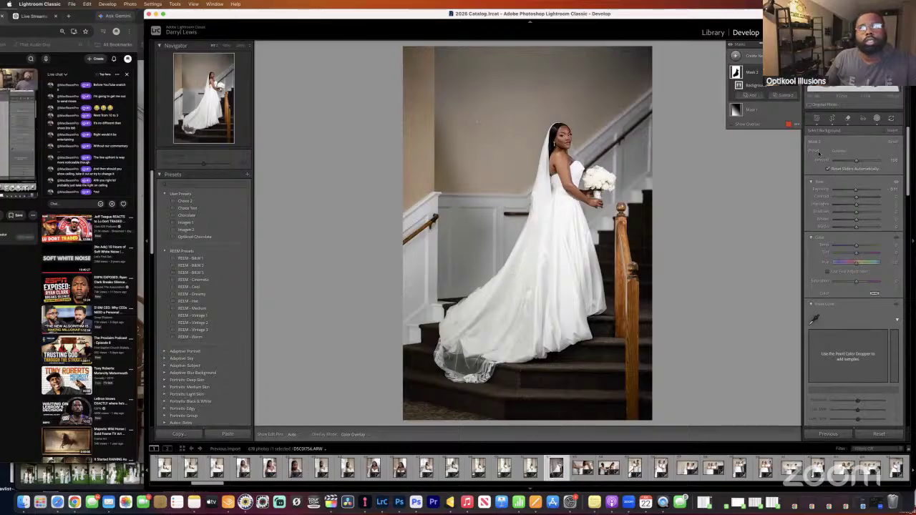
Paint over the upper part of the wall corner edge and remove the marked spot with generative AI.
left_click(816, 118)
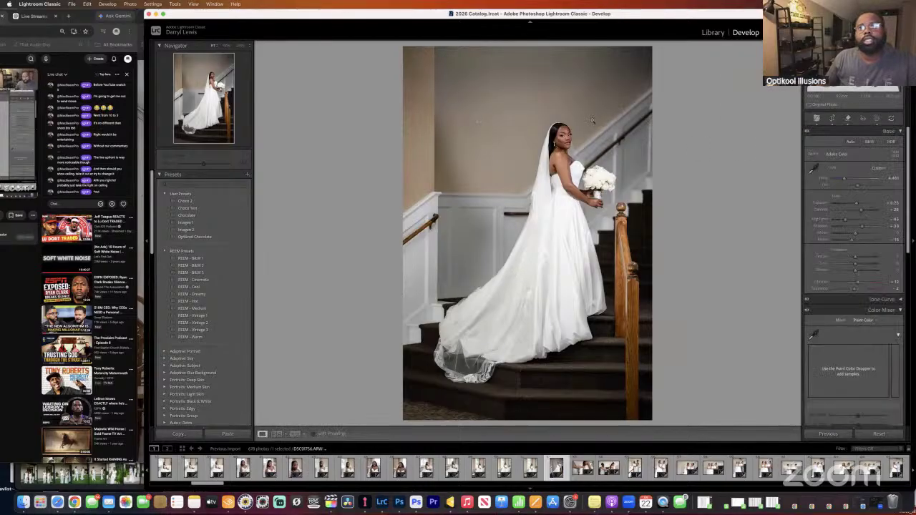
left_click(849, 119)
left_click_drag(436, 94, 429, 93)
key("Return")
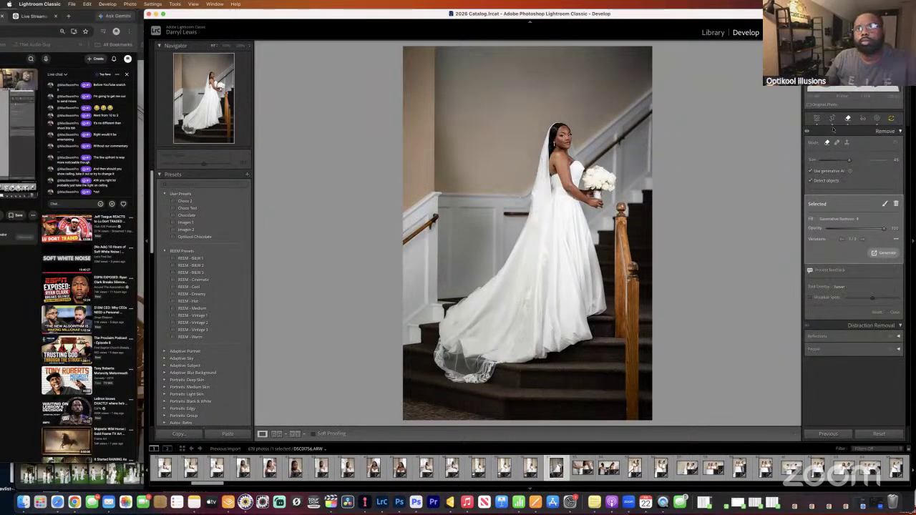
Add a brush mask over the upper wall above the bride and warm its color temperature slightly.
left_click(877, 118)
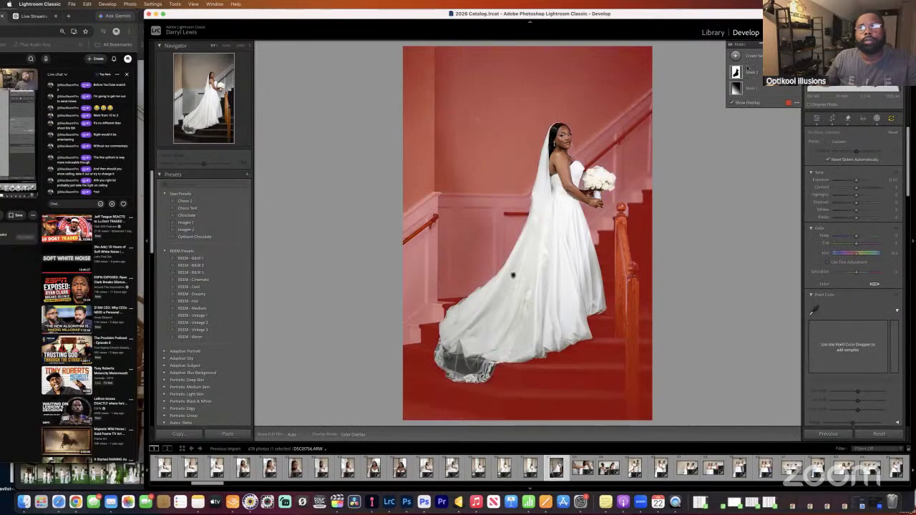
left_click(752, 57)
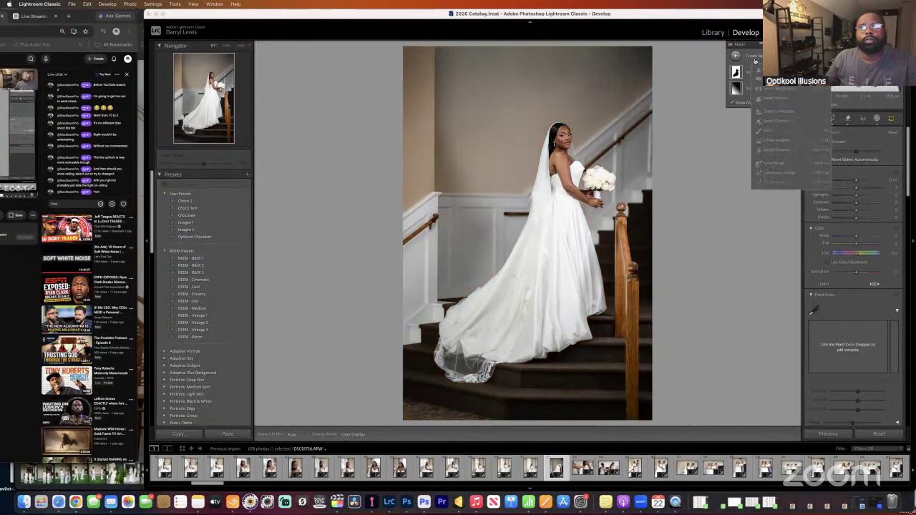
left_click(770, 131)
mouse_move(476, 120)
left_mouse_down()
mouse_move(472, 93)
mouse_move(615, 60)
mouse_move(465, 49)
mouse_move(444, 32)
mouse_move(465, 36)
left_mouse_up()
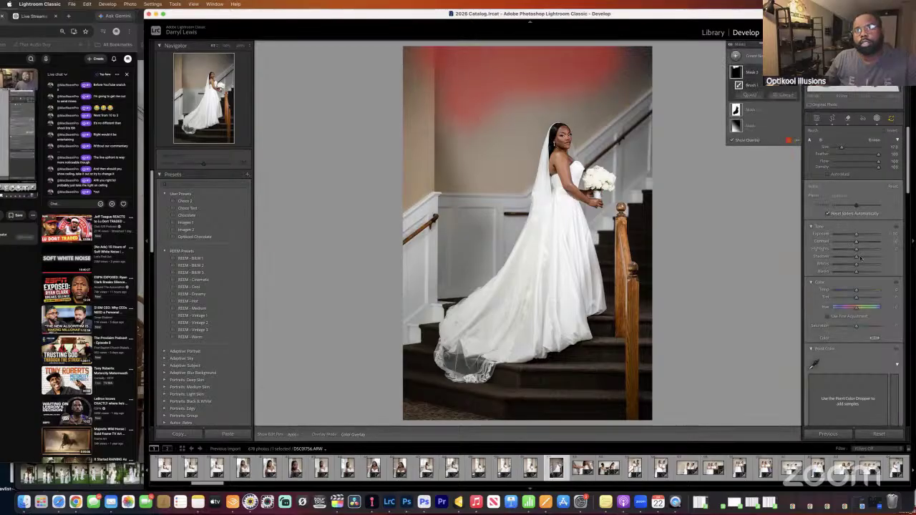
left_click_drag(857, 290, 858, 292)
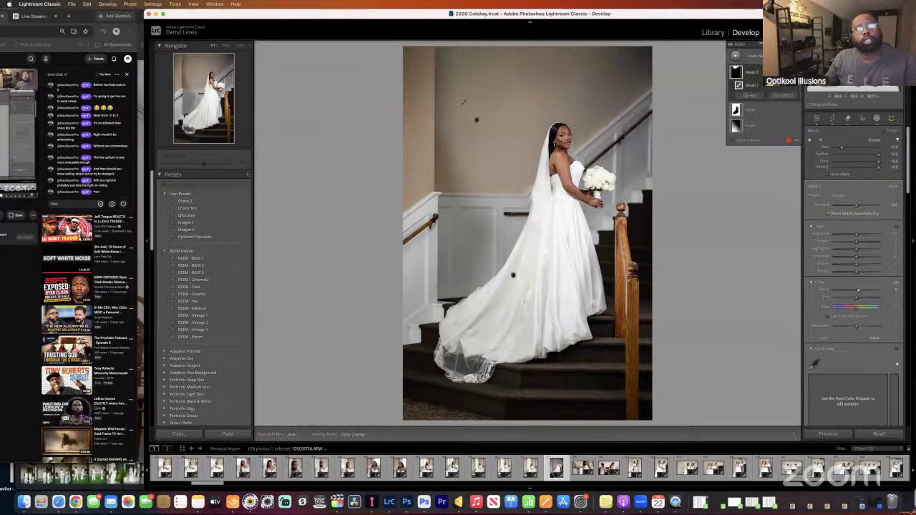
Undo the brush mask, background mask, extra wall removals and variation changes, back to the first ceiling-removal result.
key("super+z")
key("super+z")
key("super+z")
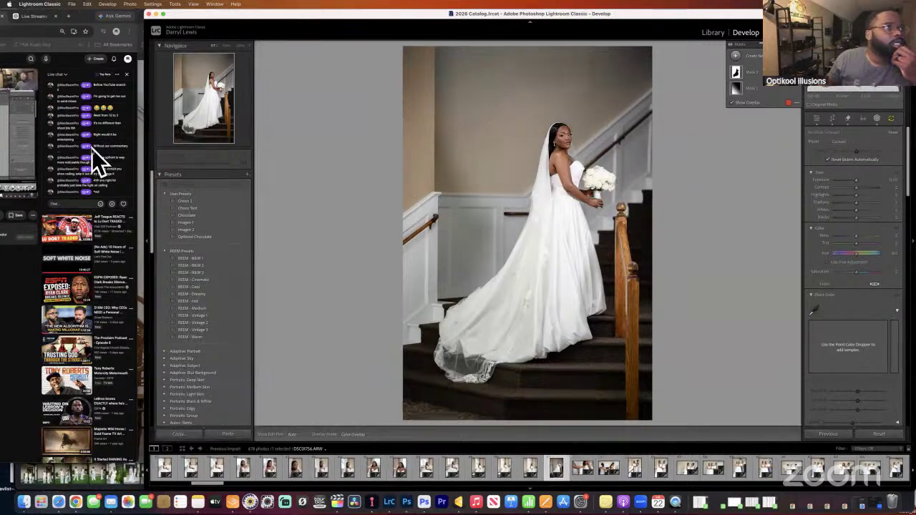
key("super+z")
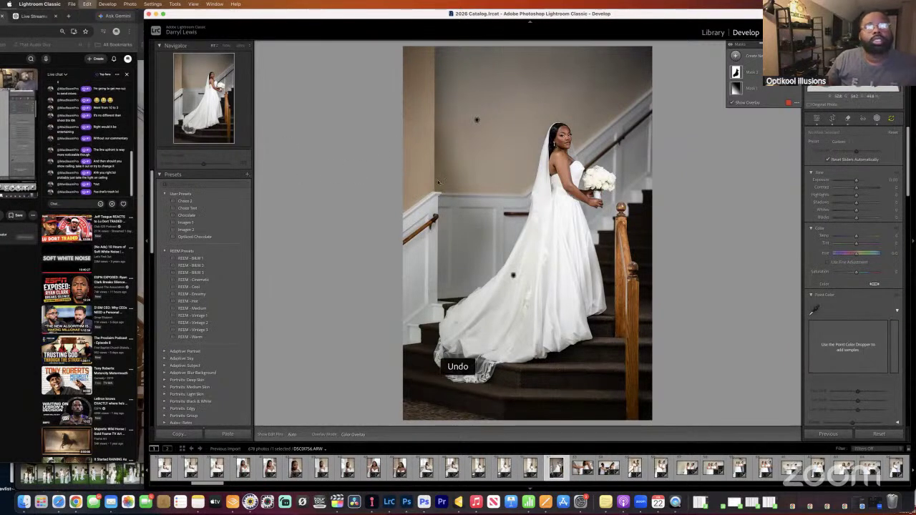
key("super+z")
key("super+z")
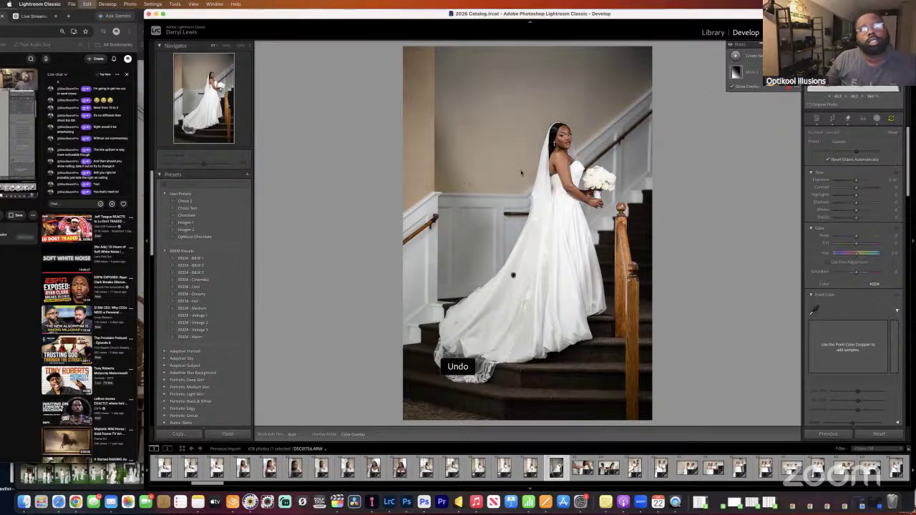
key("super+z")
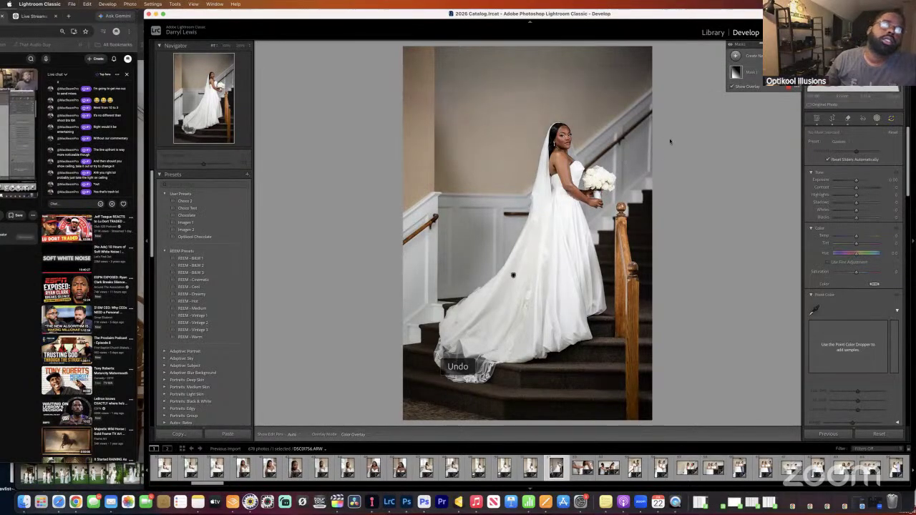
key("super+z")
key("super+z")
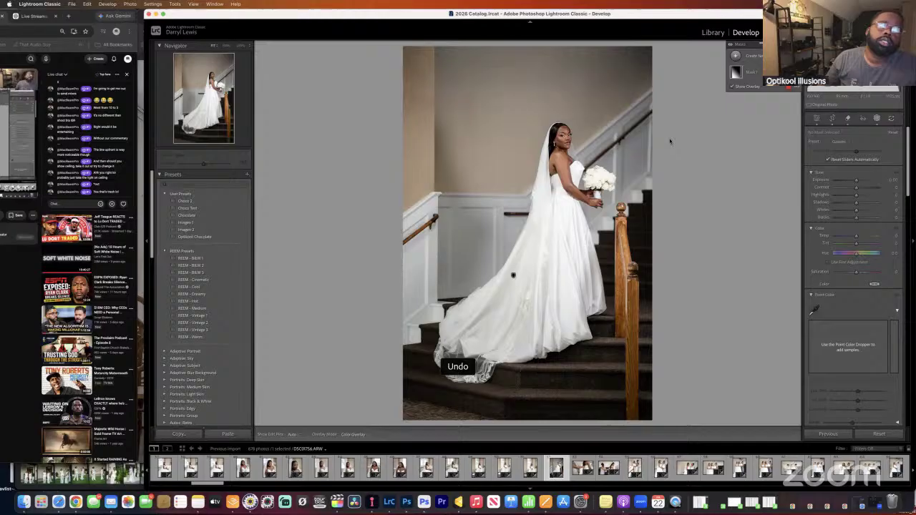
key("super+z")
key("super+z")
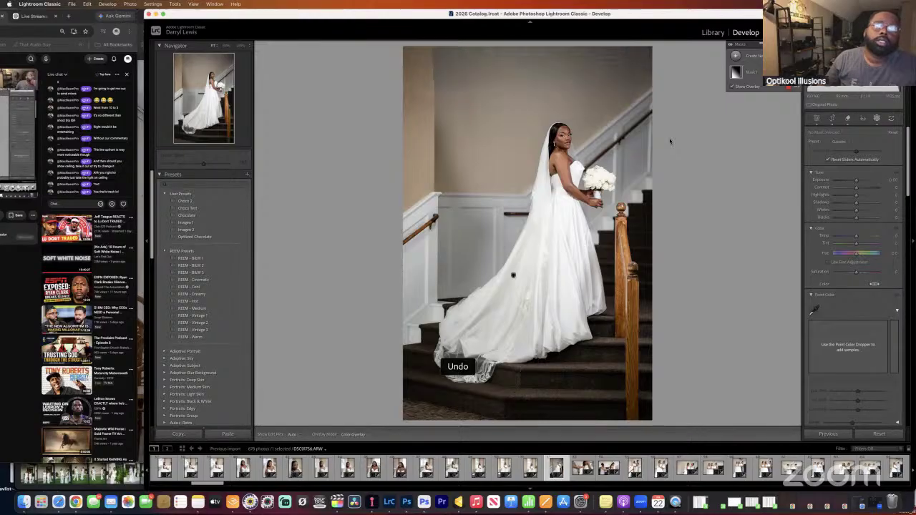
key("super+z")
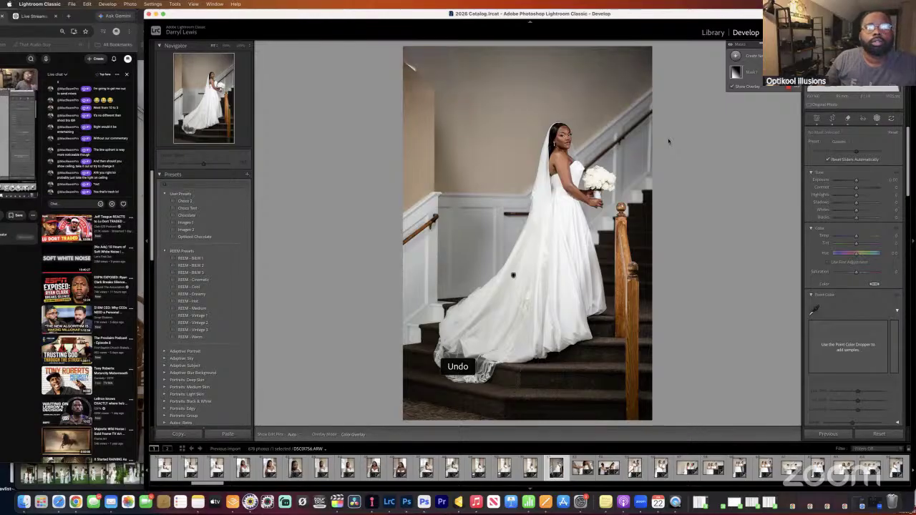
Undo the last ceiling edit in the bride's solo staircase photo.
key("super+z")
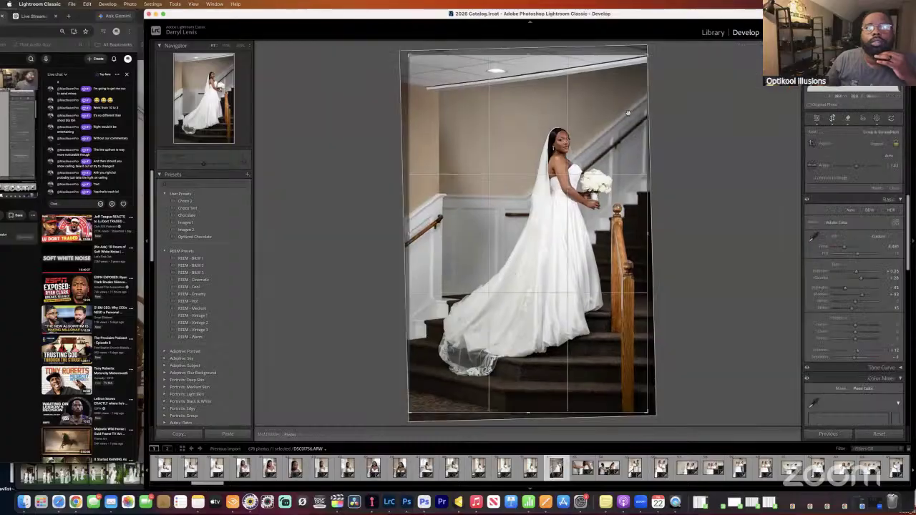
Try a tighter crop that leaves the ceiling out of the bride's staircase photo and compare it with the unedited version.
left_click(833, 119)
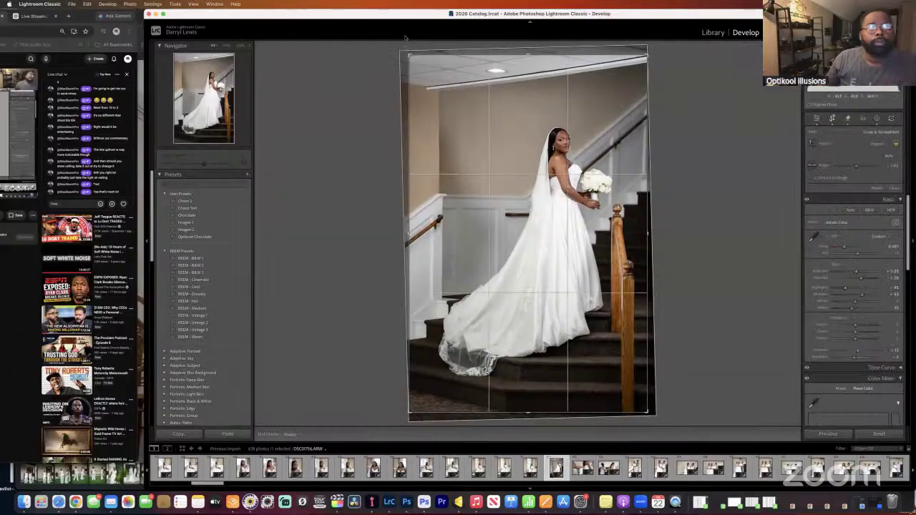
left_click_drag(409, 55, 426, 68)
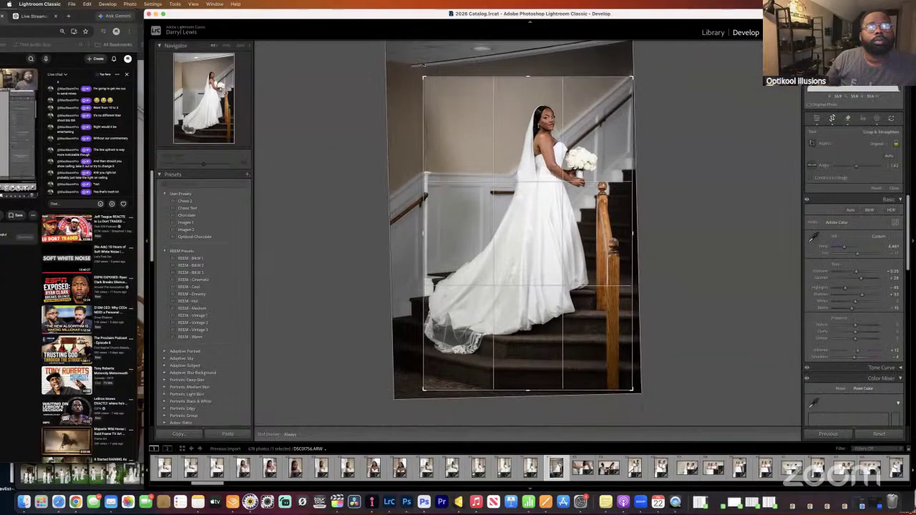
mouse_move(456, 96)
left_mouse_down()
mouse_move(463, 111)
mouse_move(460, 102)
left_mouse_up()
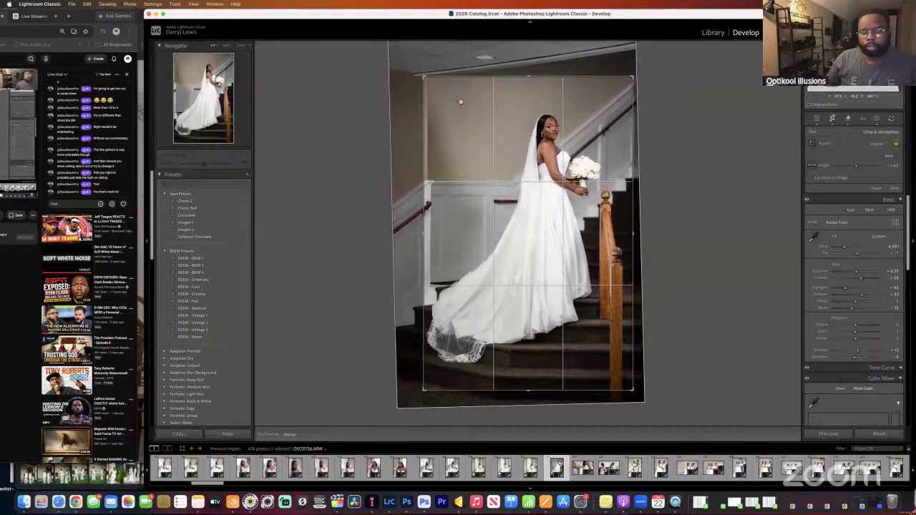
key("Return")
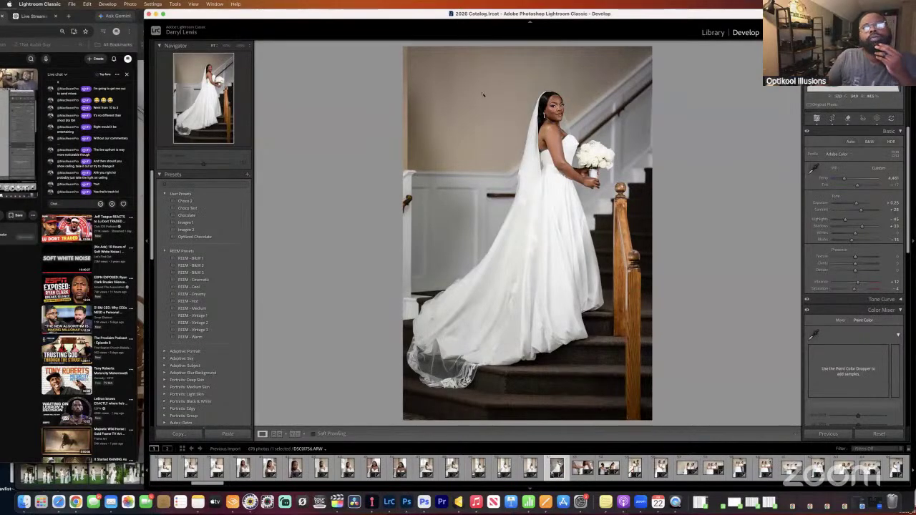
key("backslash")
key("backslash")
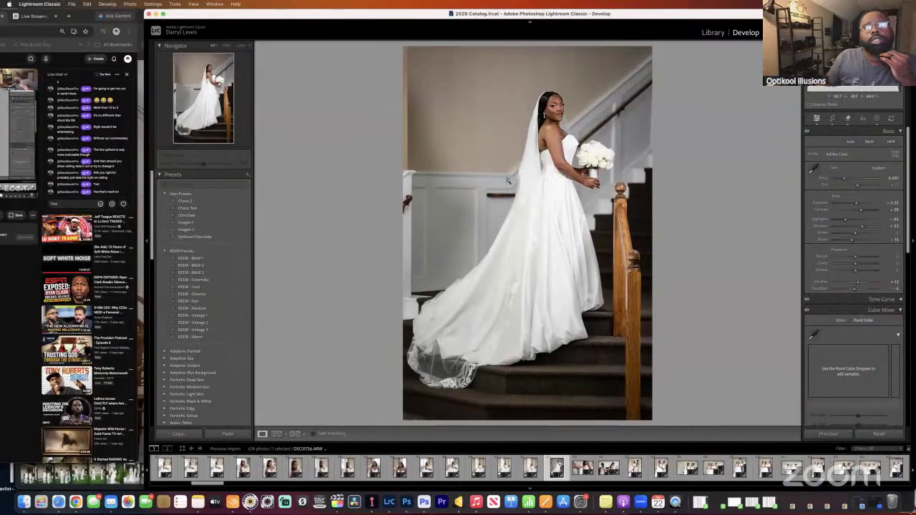
key("super+z")
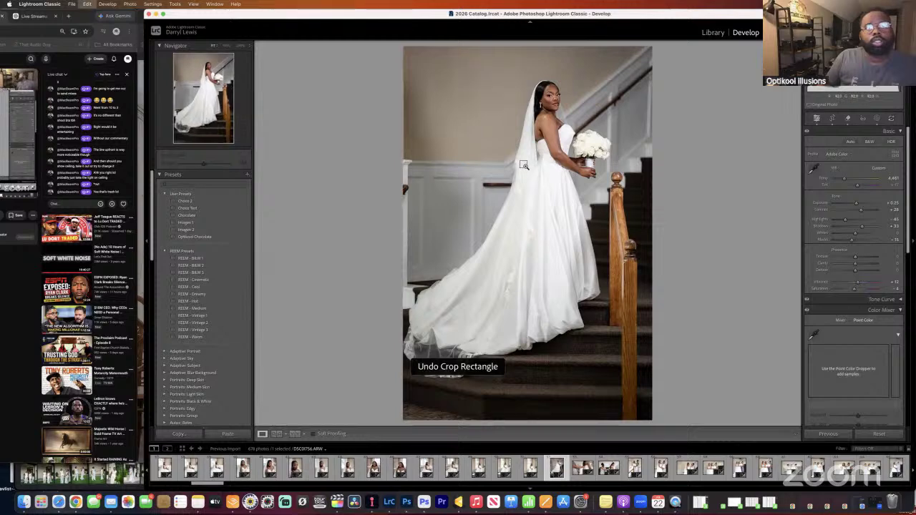
key("super+z")
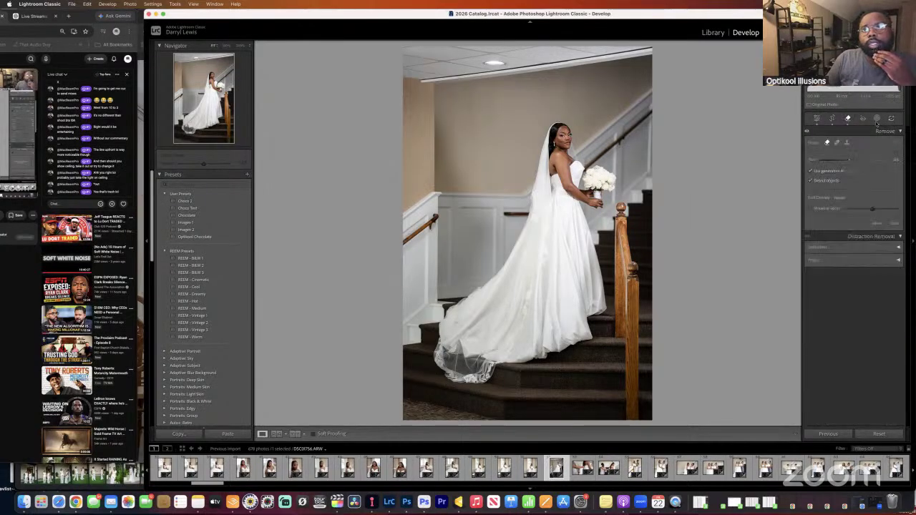
Go to the wide photo of the woman fastening the bride's dress and nudge its contrast to +28 in the basic edit settings.
left_click(878, 118)
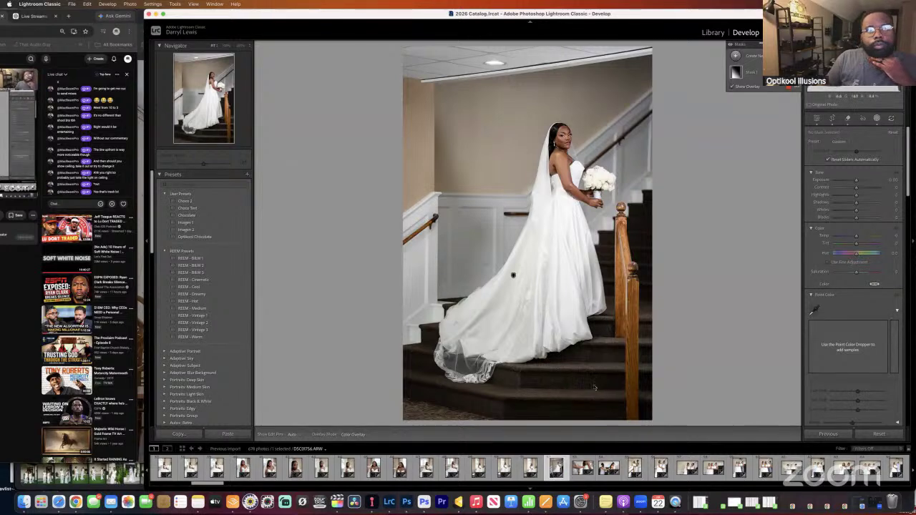
left_click(583, 467)
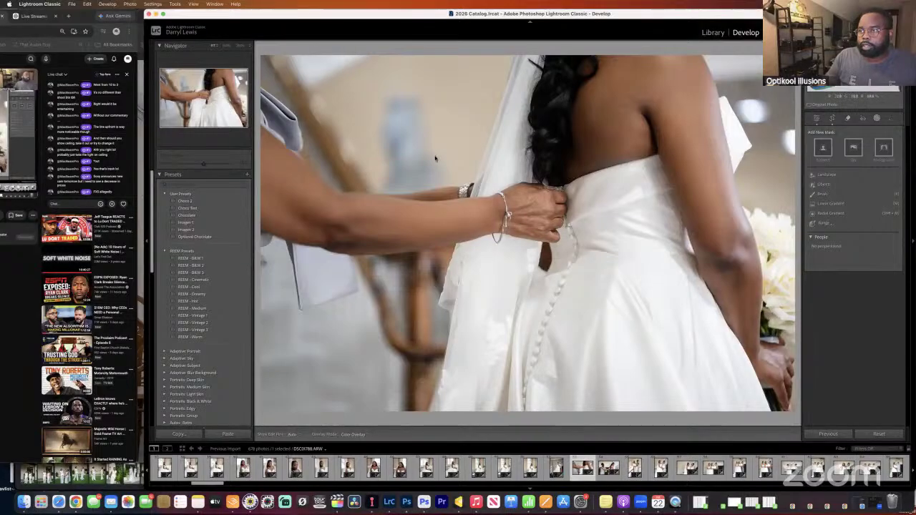
key("Left")
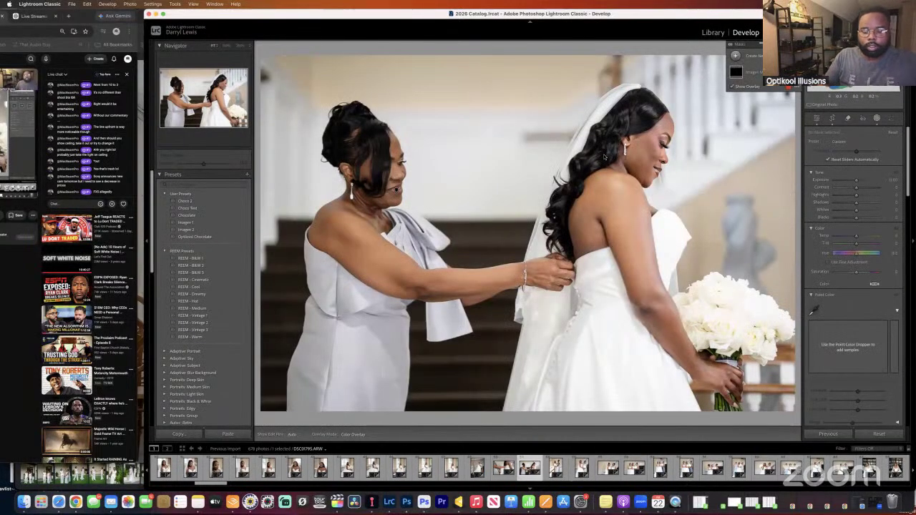
key("minus")
key("equal")
key("equal")
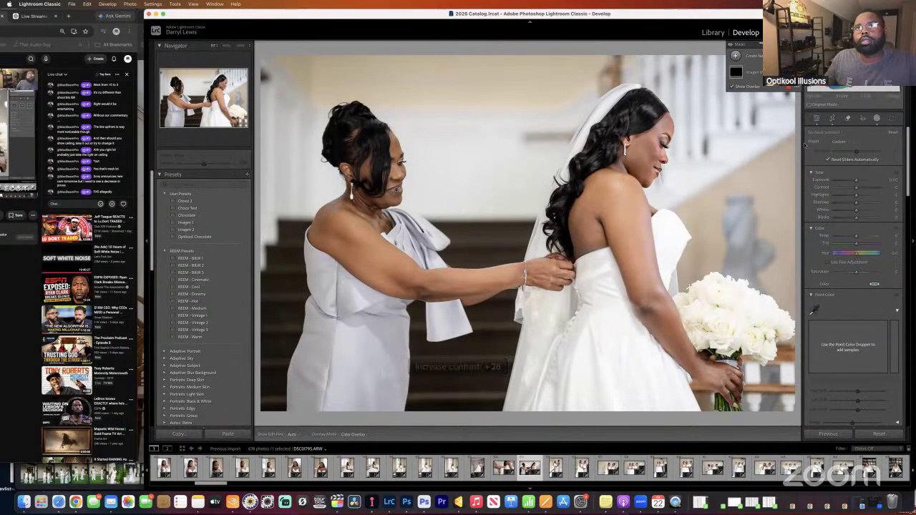
left_click(817, 118)
key("minus")
key("equal")
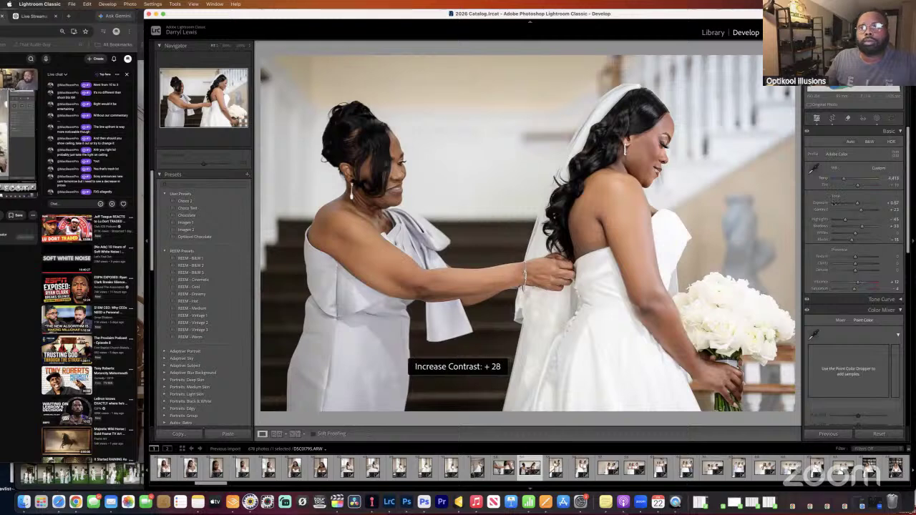
Rework the dress-fastening photo's tone, setting the exposure to +0.10 and the contrast to +28.
key("minus")
key("comma")
key("equal")
key("equal")
key("equal")
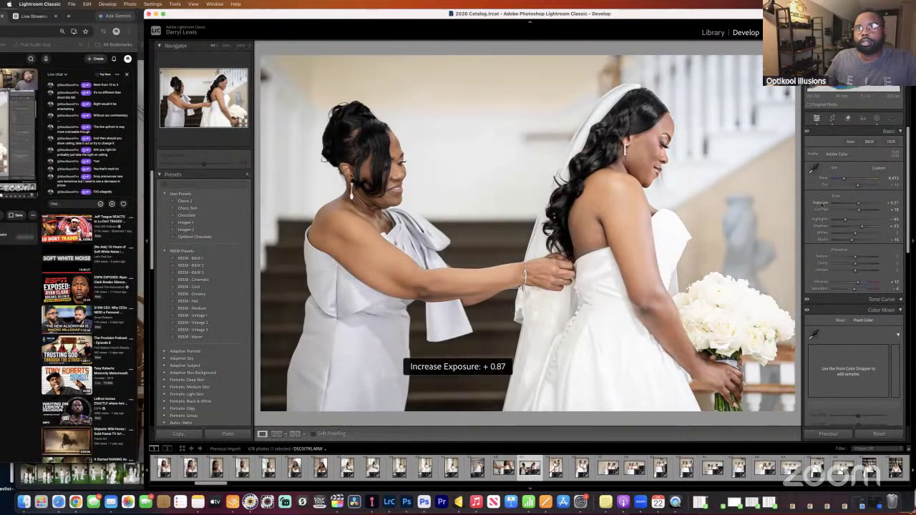
key("period")
key("equal")
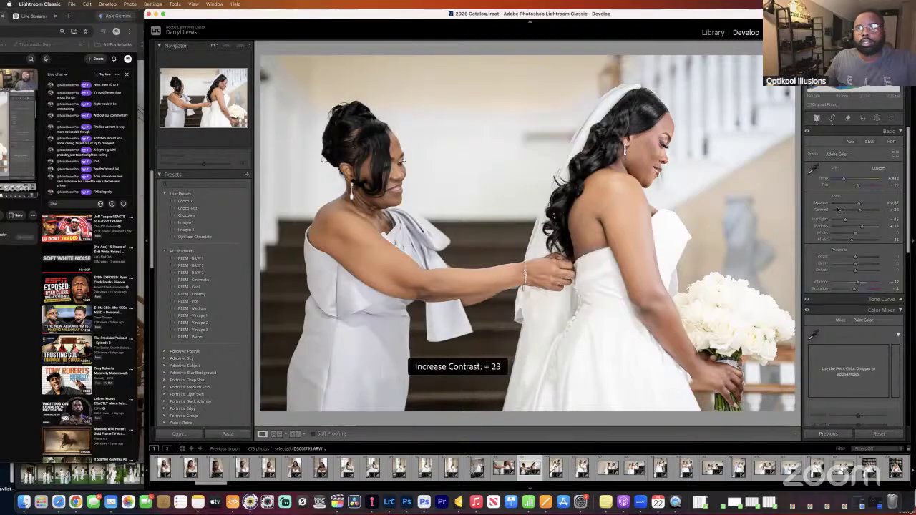
left_click_drag(858, 204, 856, 209)
scroll(857, 208, "down", 1)
scroll(858, 206, "up", 1)
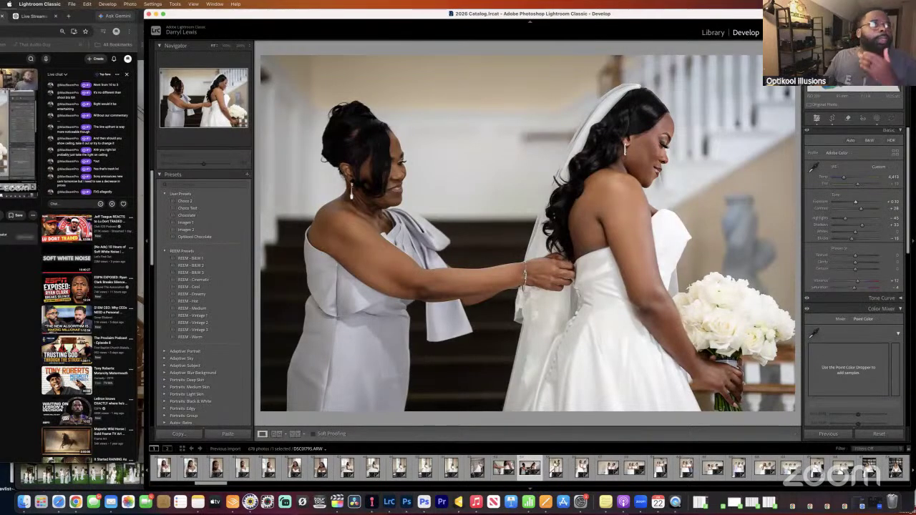
Go to the next photo, showing the bride and the woman in silver on the stairs, and lower its exposure.
left_click_drag(309, 23, 69, 4)
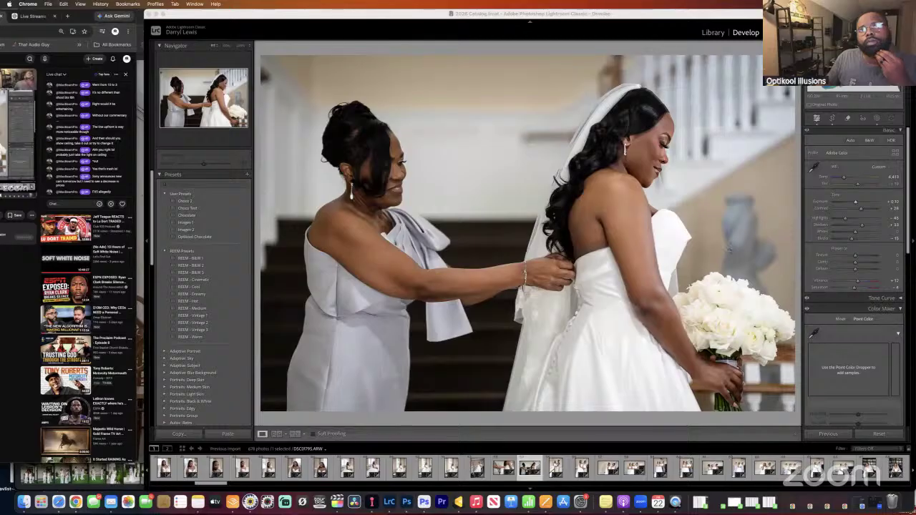
left_click(642, 328)
key("Right")
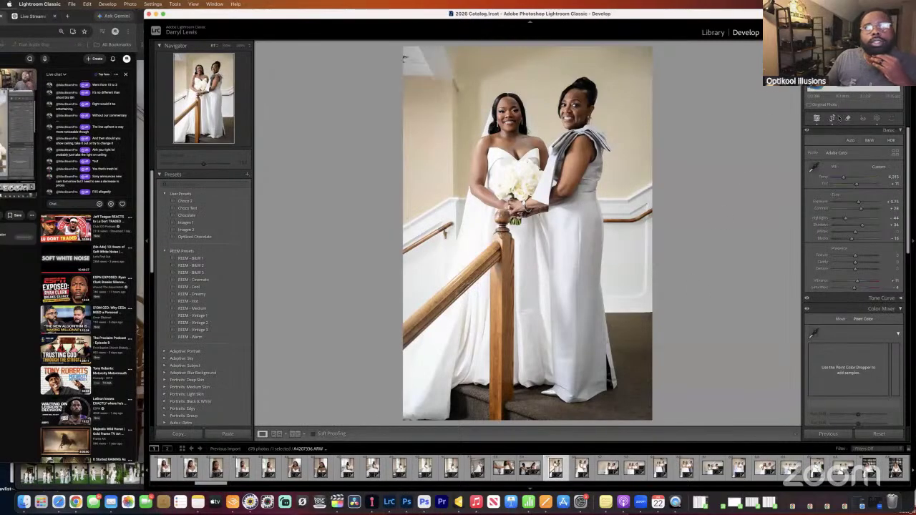
scroll(859, 204, "up", 1)
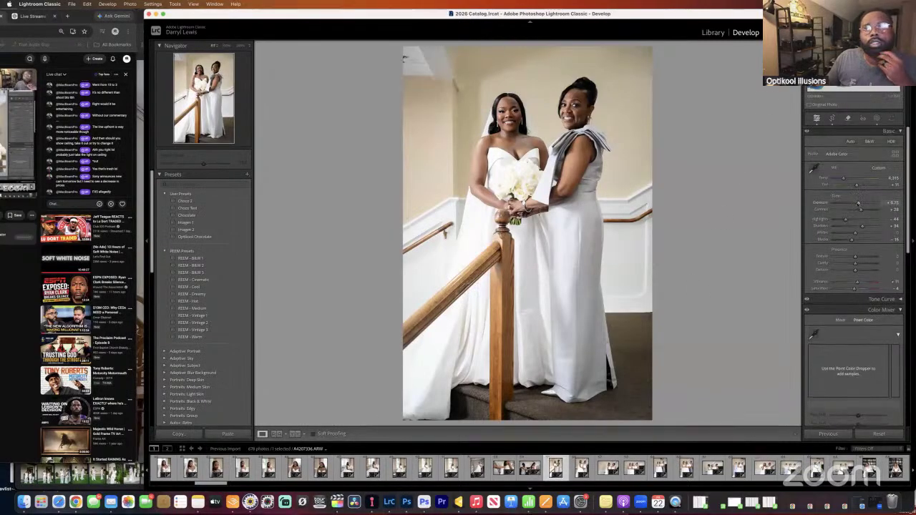
left_click_drag(859, 204, 857, 204)
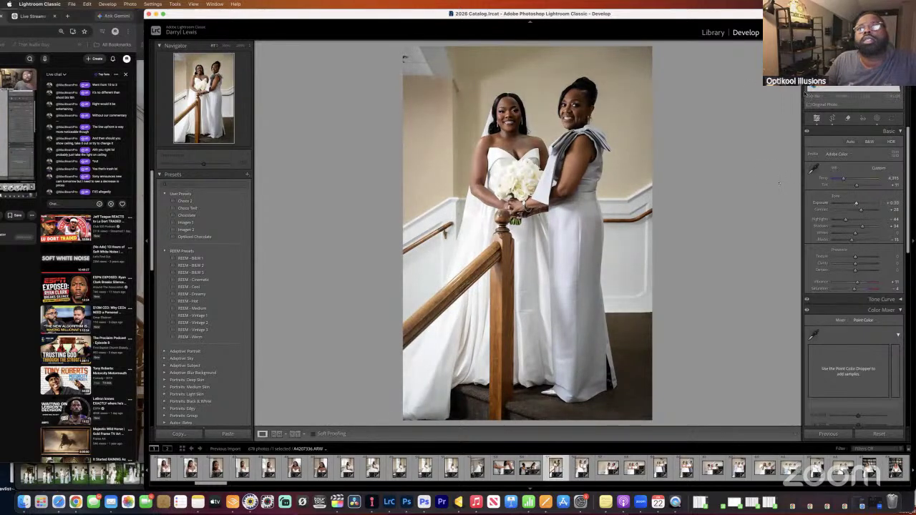
Remove the small object on the wall in the photo's upper-left corner with the generative Remove tool.
left_click(848, 120)
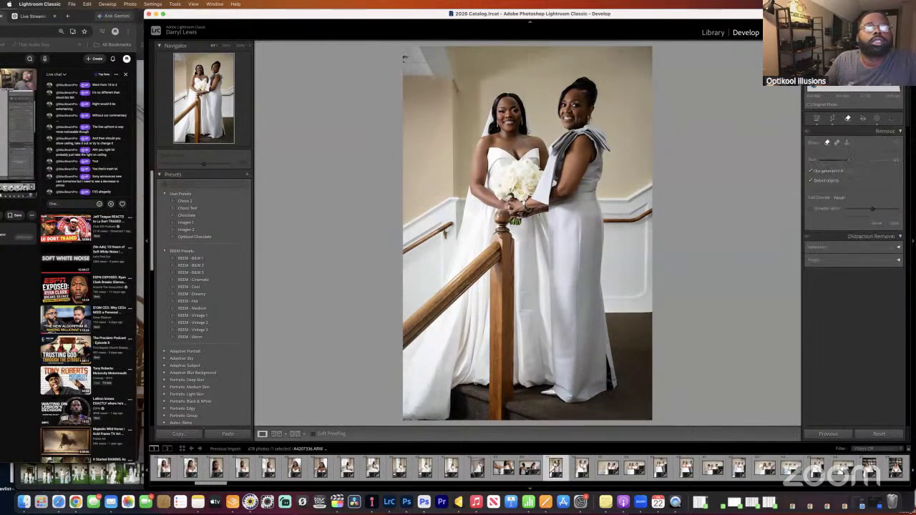
left_click(405, 58)
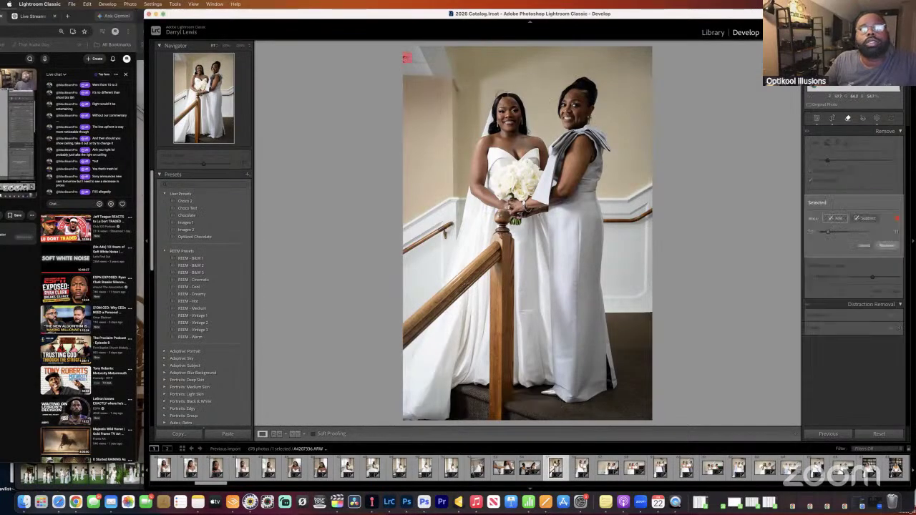
left_click(887, 245)
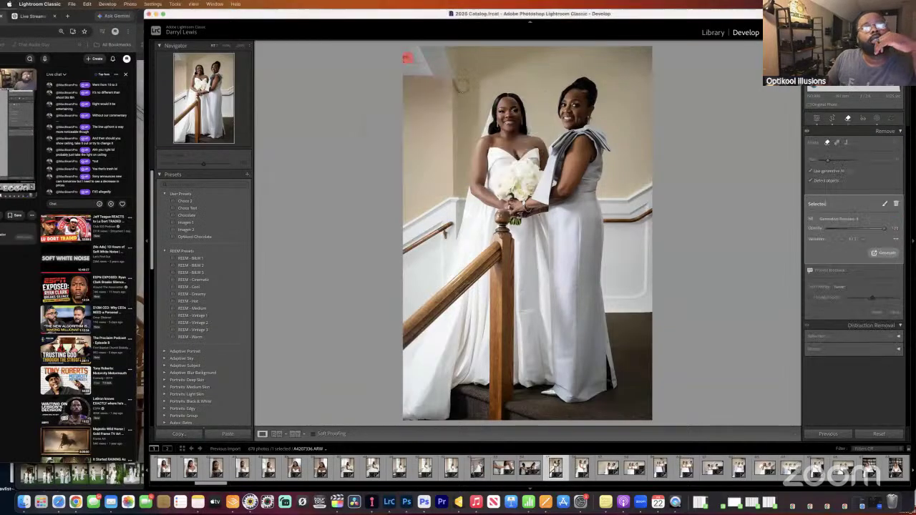
Try a generative removal of the ceiling corner above the bride and check another variation.
mouse_move(458, 86)
left_mouse_down()
mouse_move(430, 58)
mouse_move(415, 75)
mouse_move(422, 95)
mouse_move(400, 57)
mouse_move(446, 76)
mouse_move(447, 88)
left_mouse_up()
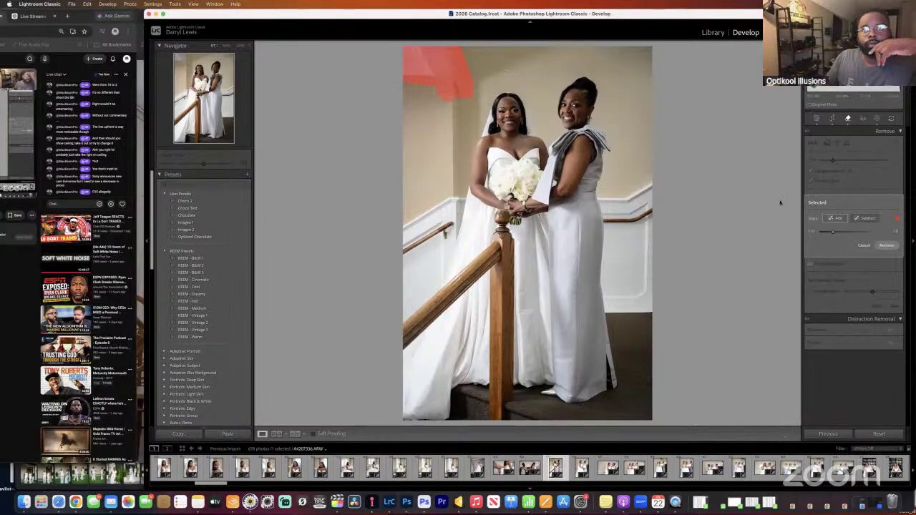
left_click(886, 245)
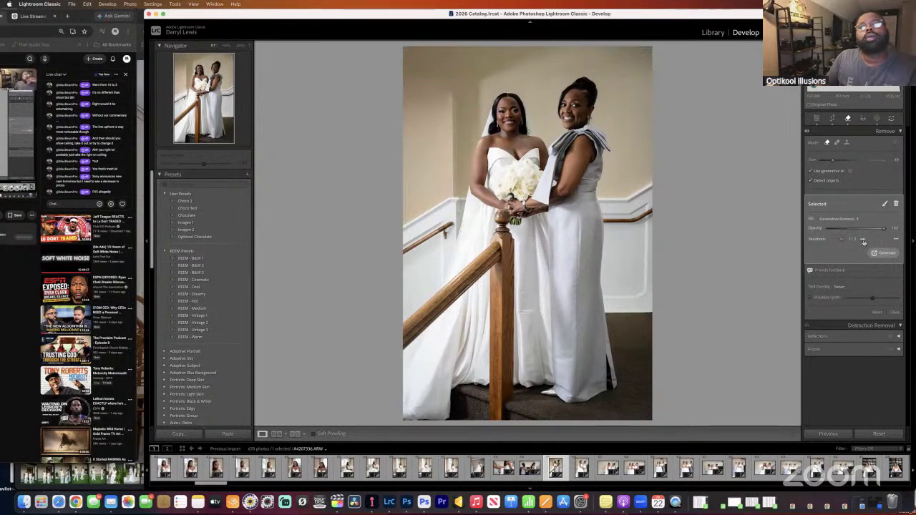
left_click(863, 241)
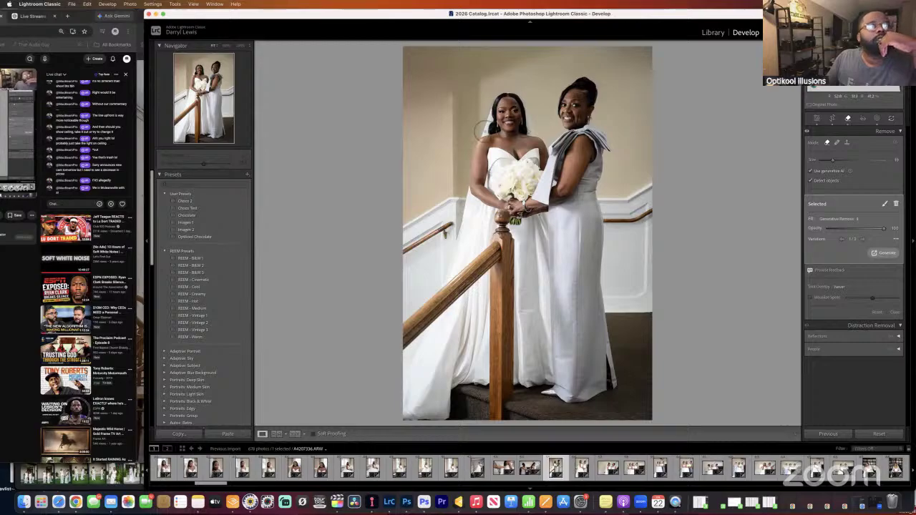
left_click(897, 206)
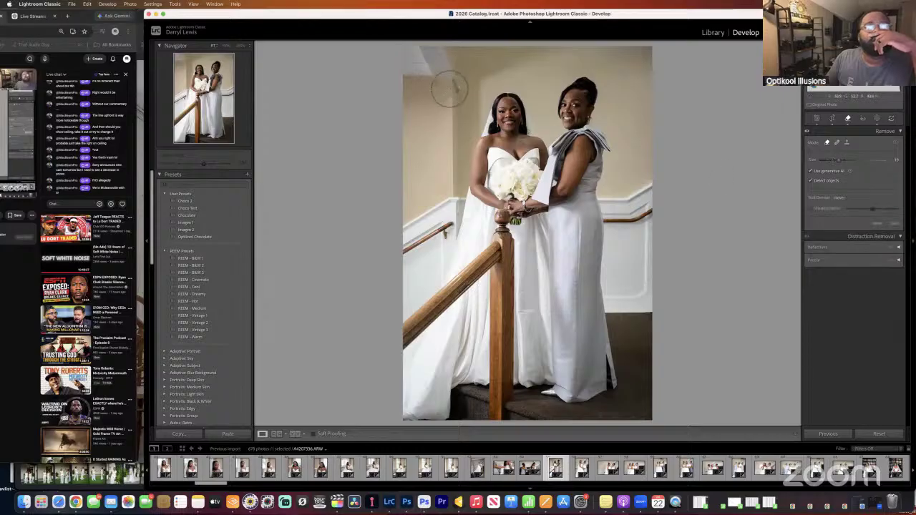
Try the generative removal again over a larger area covering the ceiling corner and adjacent wall, and view its next variation.
left_click_drag(450, 86, 433, 63)
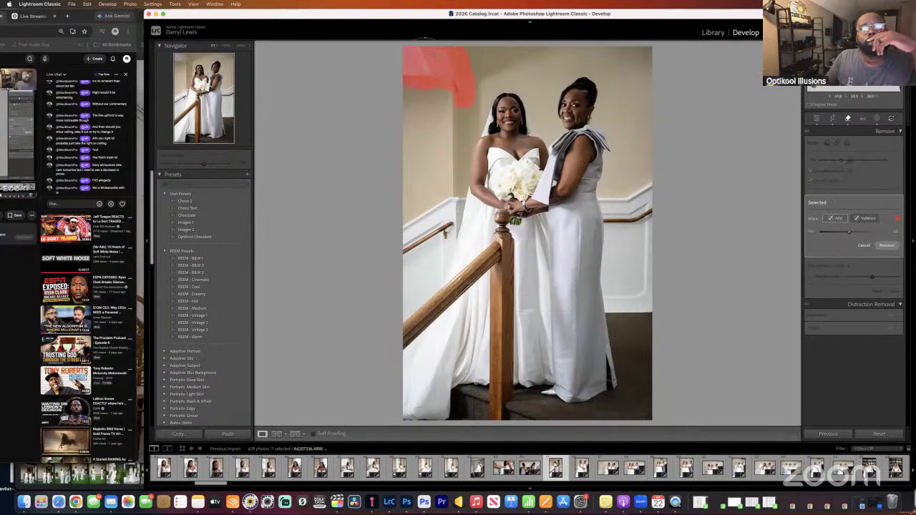
mouse_move(450, 106)
left_mouse_down()
mouse_move(430, 97)
mouse_move(478, 90)
left_mouse_up()
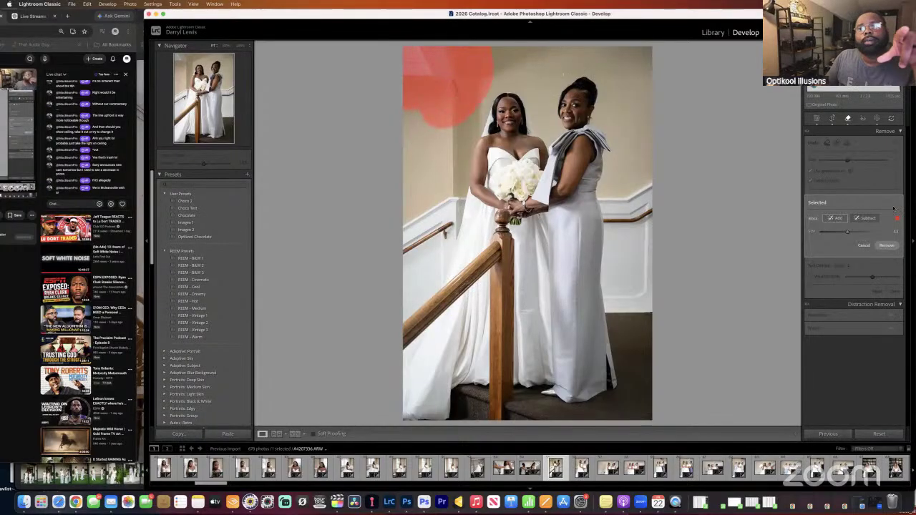
left_click(886, 246)
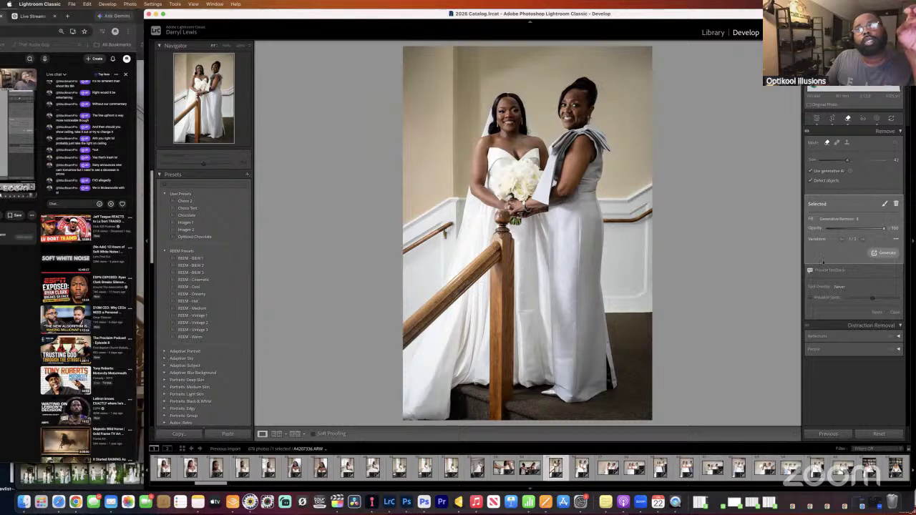
left_click(862, 240)
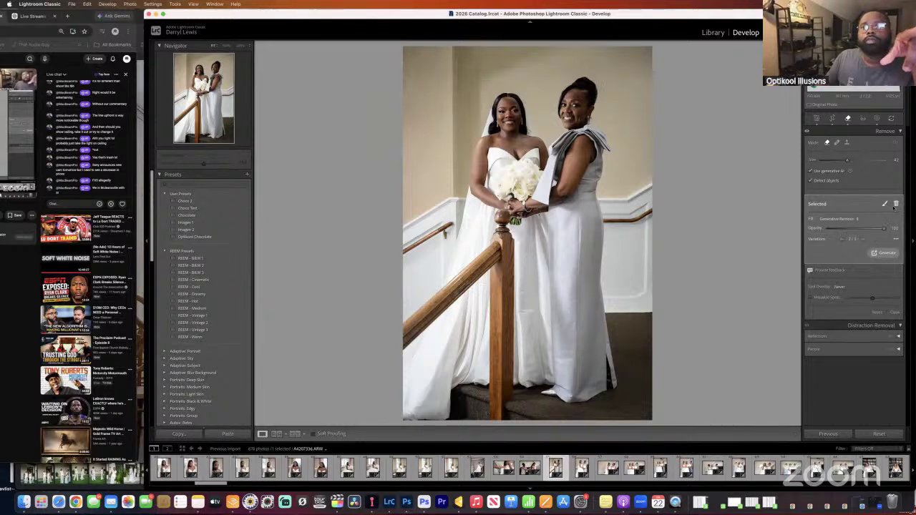
key("Escape")
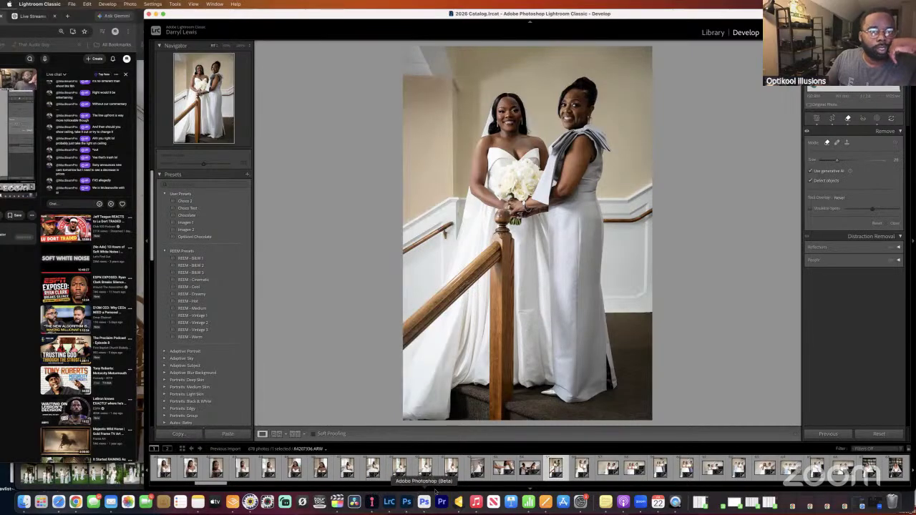
Select the portrait of the bride alone on the staircase, DSC01756, and export it to the Downloads folder.
left_click(477, 468)
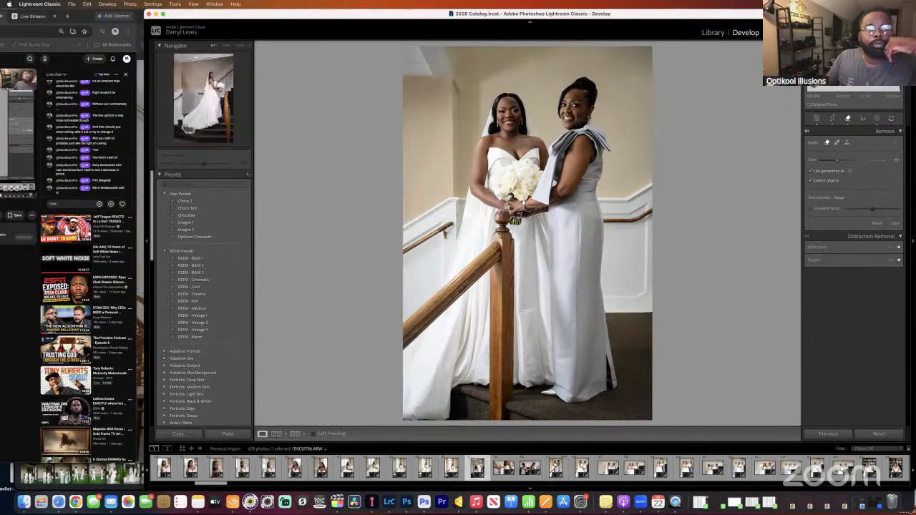
right_click(477, 469)
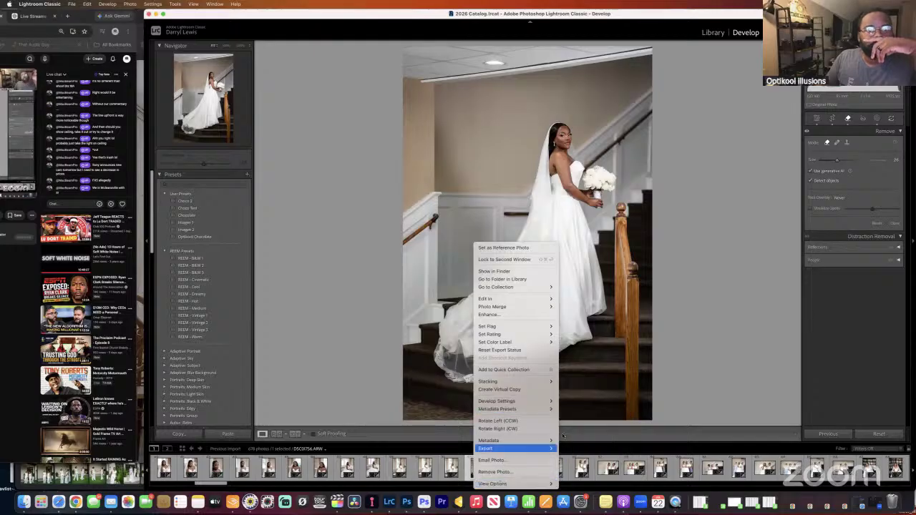
mouse_move(508, 448)
left_click(584, 430)
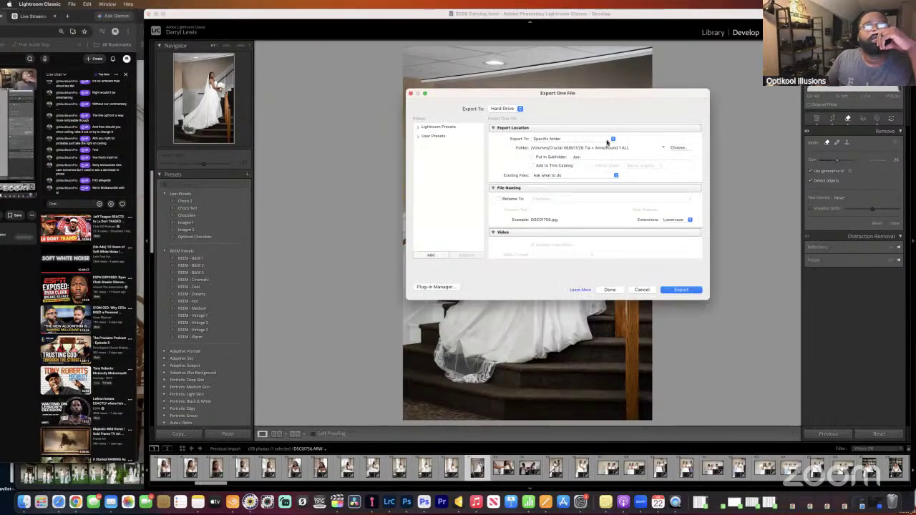
left_click(678, 147)
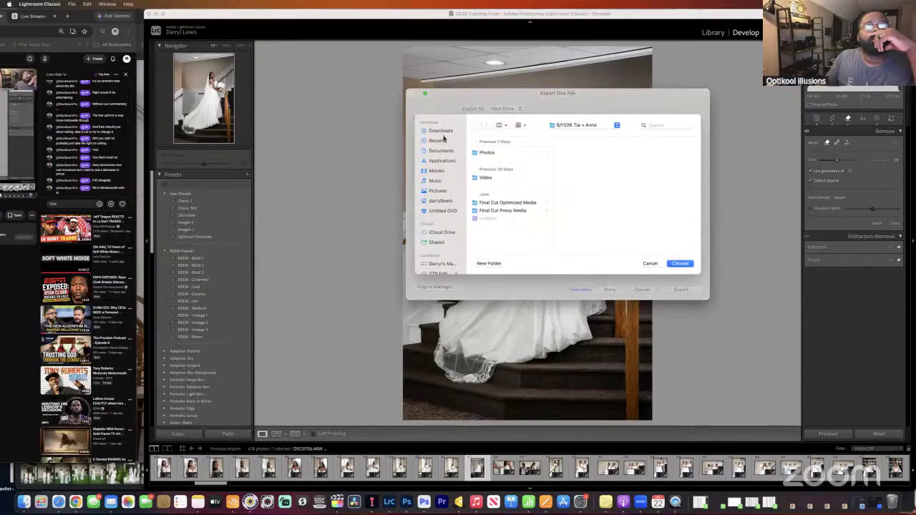
left_click(440, 128)
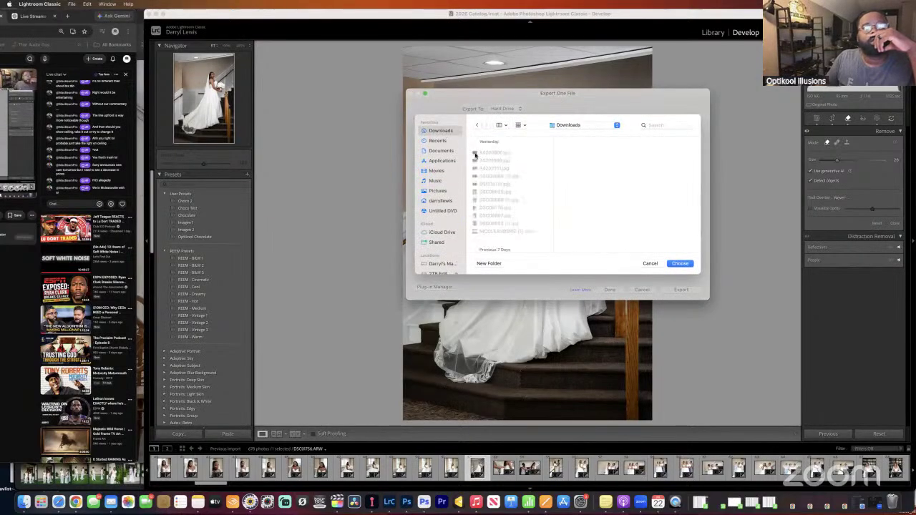
left_click(681, 264)
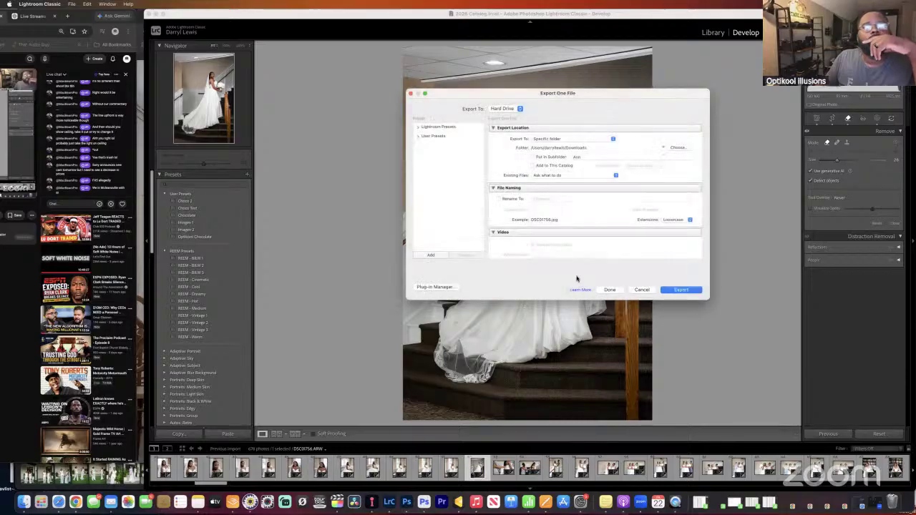
left_click(691, 292)
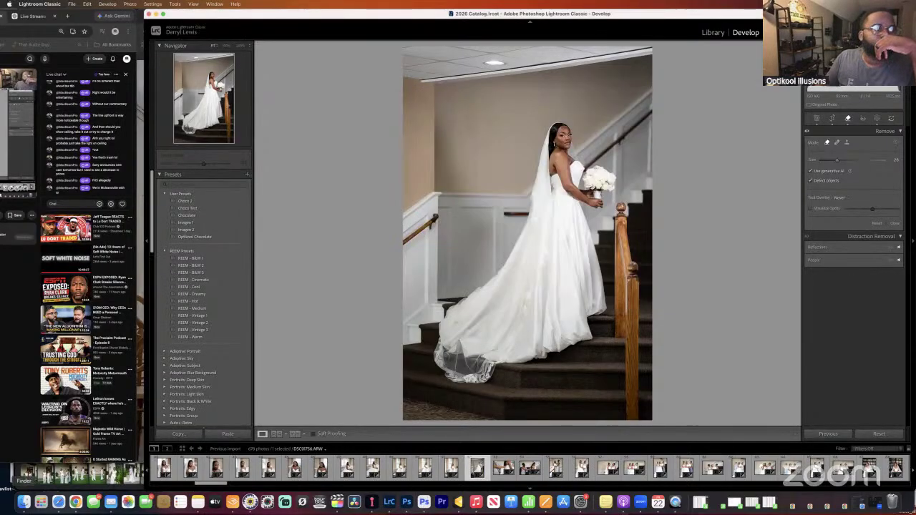
Switch to Finder and open DSC01756.jpg from the Downloads folder in Photoshop (Beta).
left_click(23, 503)
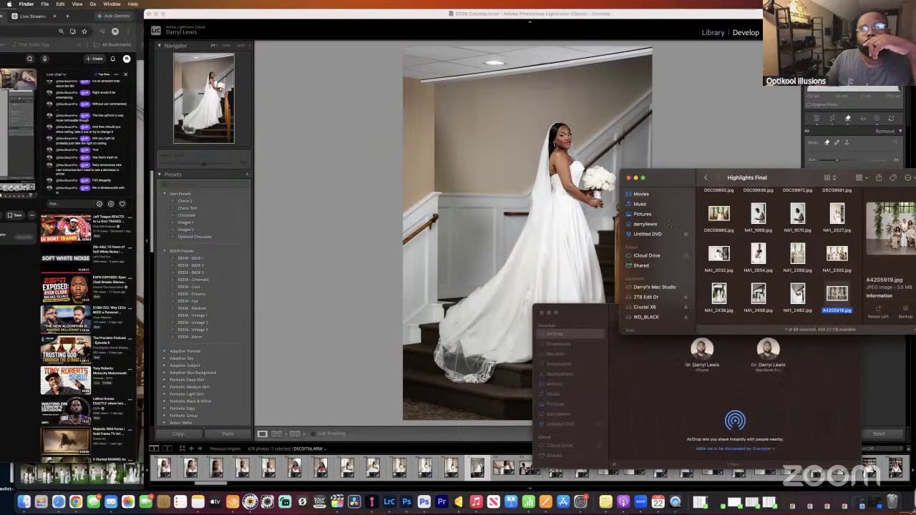
scroll(780, 258, "up", 5)
scroll(651, 229, "up", 3)
left_click(645, 209)
left_click_drag(718, 202, 424, 494)
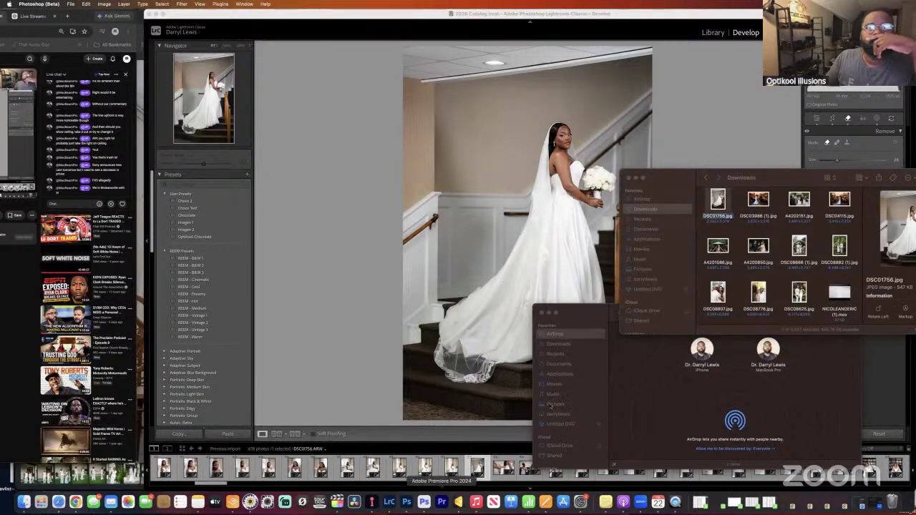
left_click(549, 313)
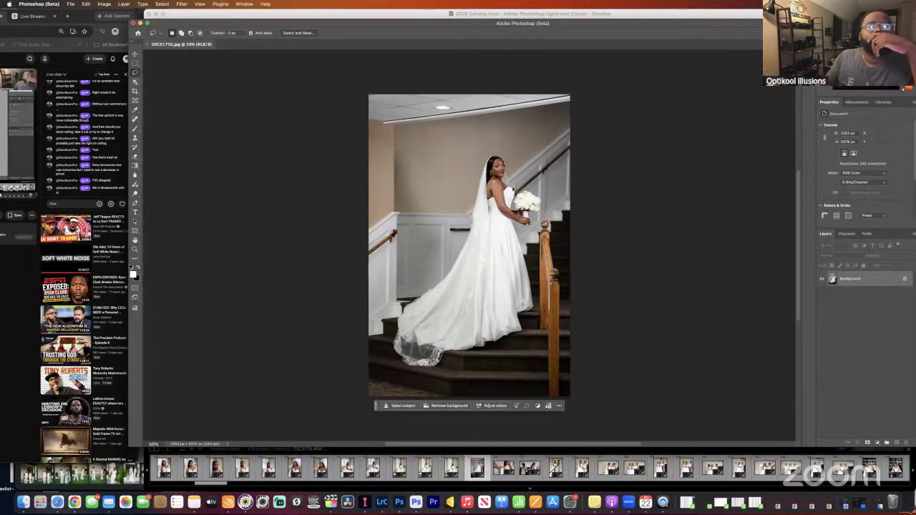
Replace the ceiling and upper wall above the bride with a promptless Generative Fill and choose its third variation.
mouse_move(413, 132)
left_mouse_down()
mouse_move(527, 136)
mouse_move(582, 114)
mouse_move(578, 86)
mouse_move(412, 86)
mouse_move(362, 107)
mouse_move(371, 186)
mouse_move(484, 143)
mouse_move(530, 144)
mouse_move(570, 113)
left_mouse_up()
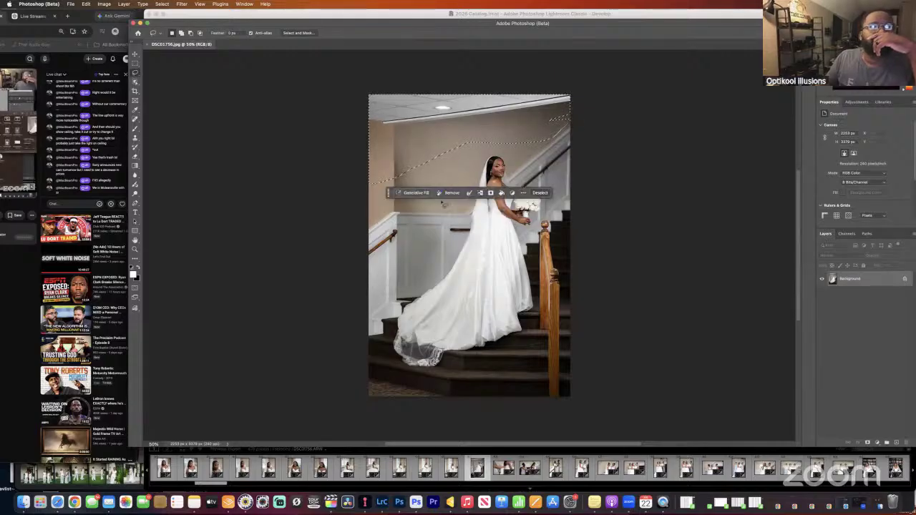
left_click(417, 193)
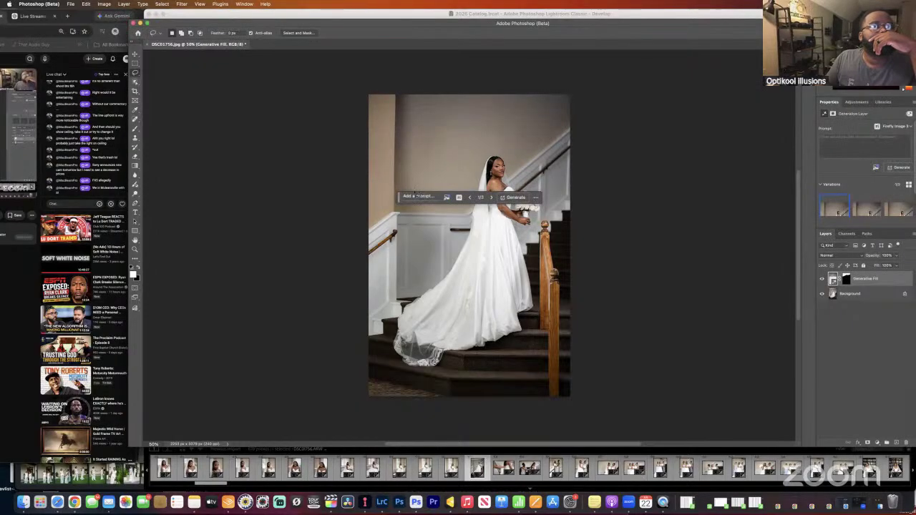
left_click_drag(399, 197, 357, 323)
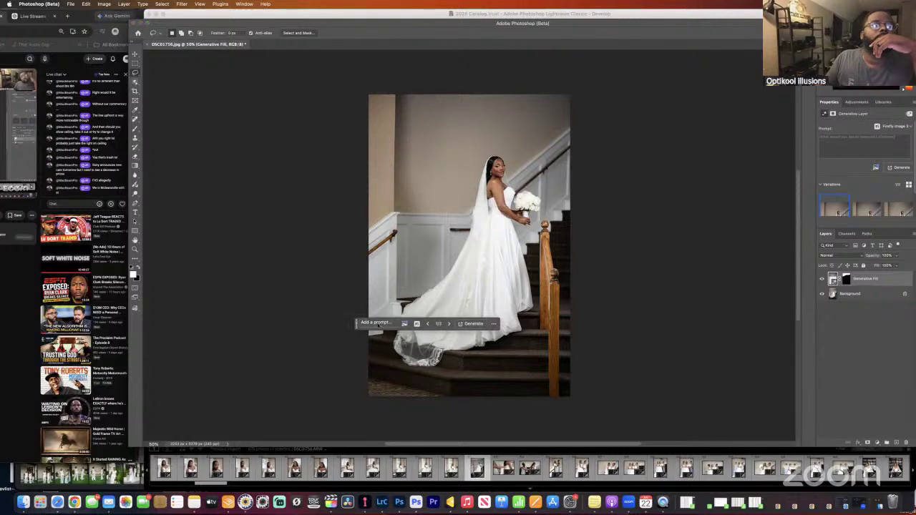
left_click(448, 324)
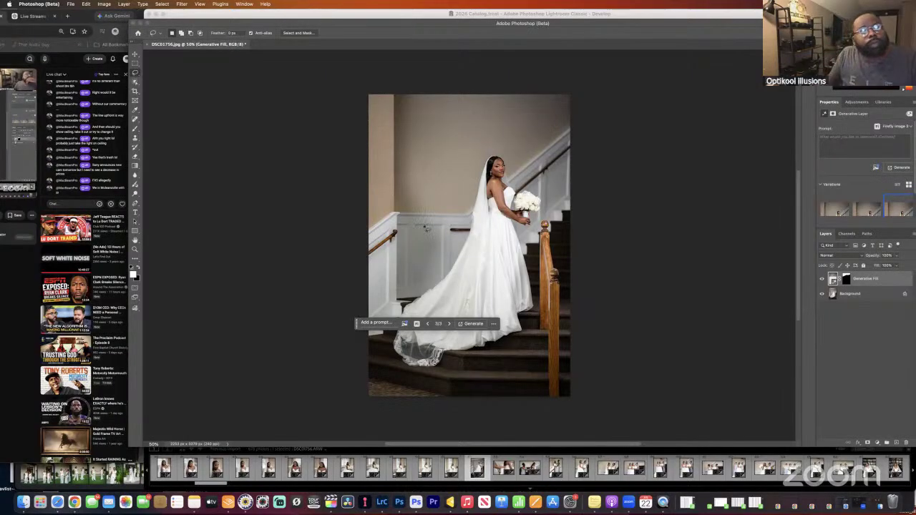
Try a promptless Generative Fill on an oval wall patch beside the bride's veil and go through to its third variation.
mouse_move(455, 216)
left_mouse_down()
mouse_move(406, 198)
mouse_move(447, 157)
mouse_move(466, 161)
mouse_move(478, 210)
mouse_move(465, 212)
left_mouse_up()
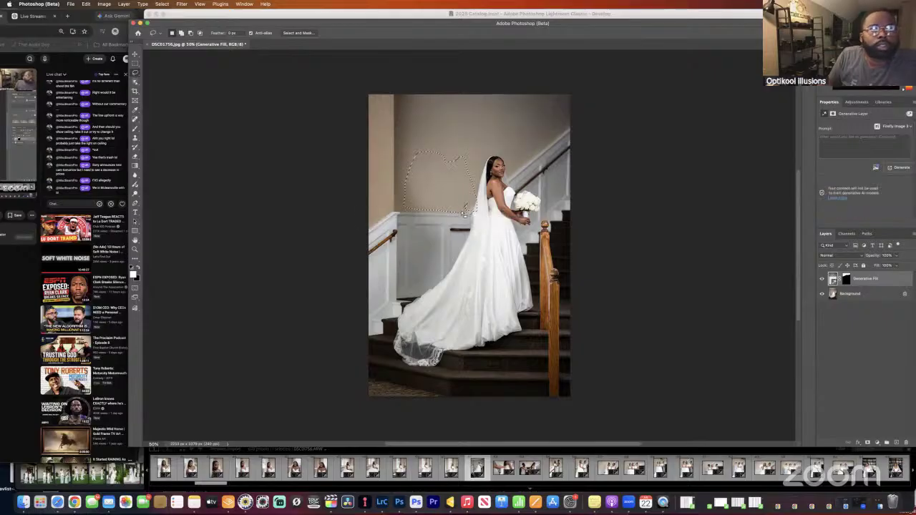
key("super+d")
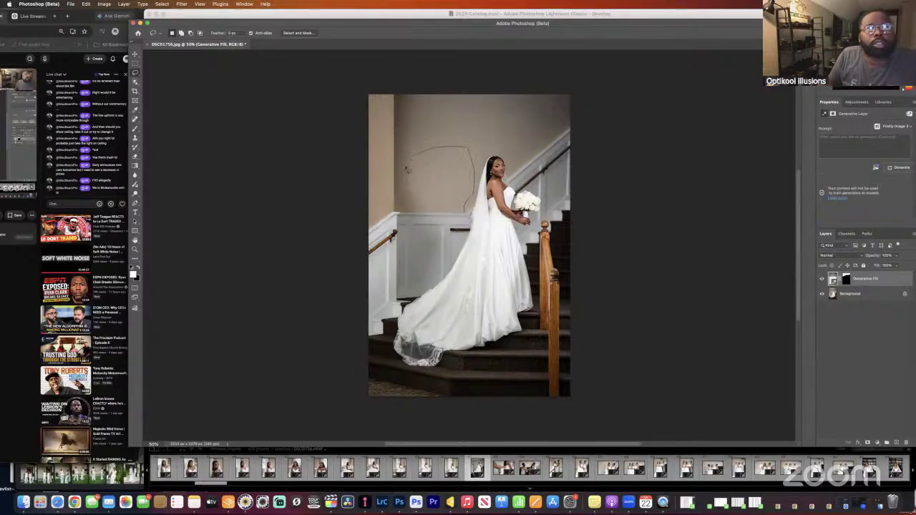
left_click_drag(413, 201, 467, 213)
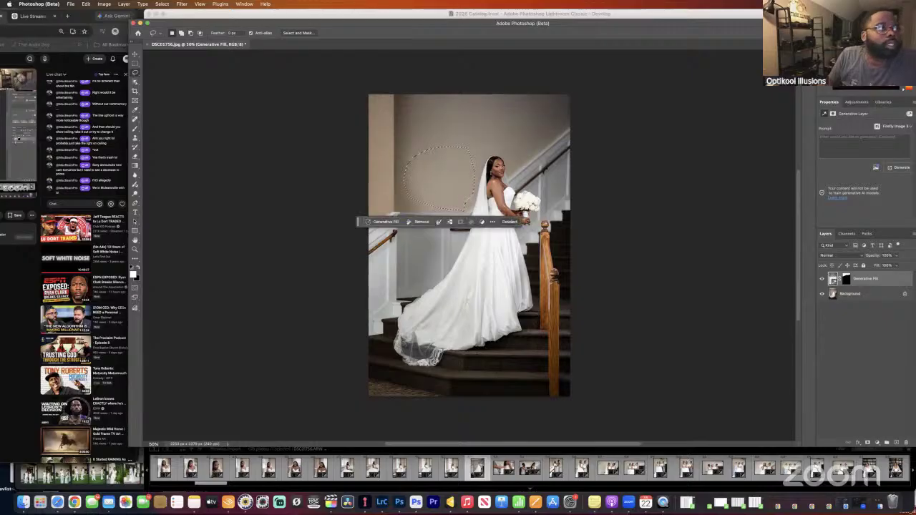
left_click(383, 222)
key("Return")
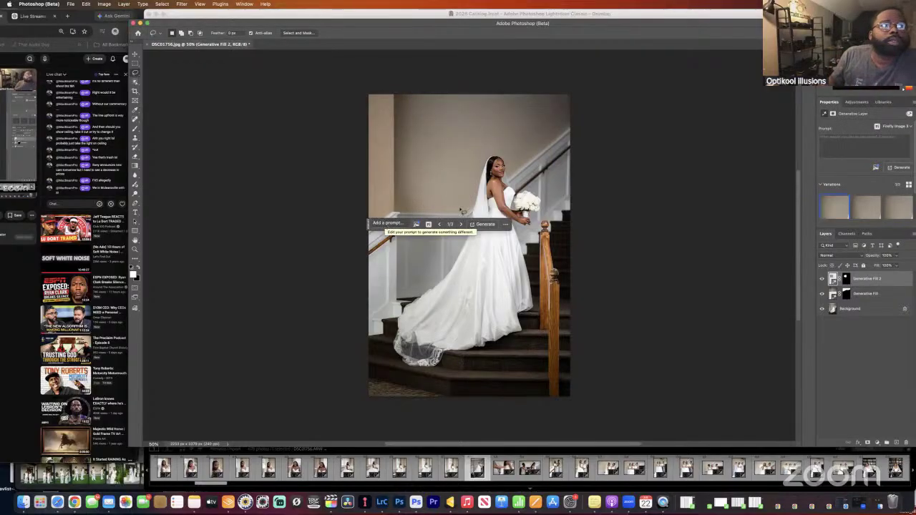
left_click(461, 225)
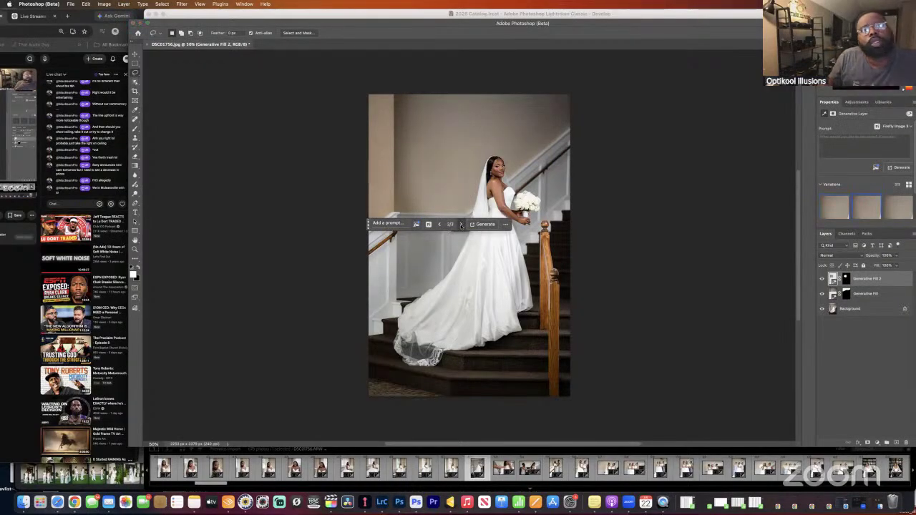
left_click(461, 224)
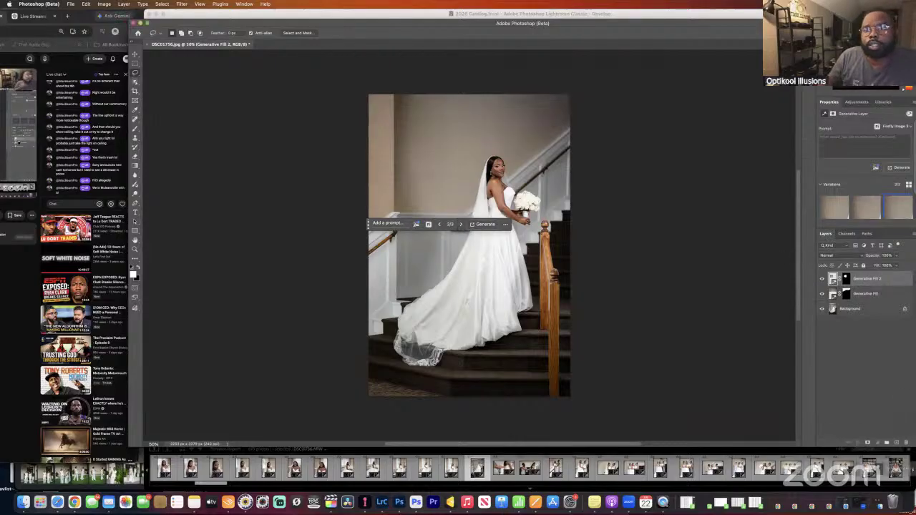
Undo the Generative Fill on the wall patch along with its selection.
left_click_drag(898, 435, 873, 328)
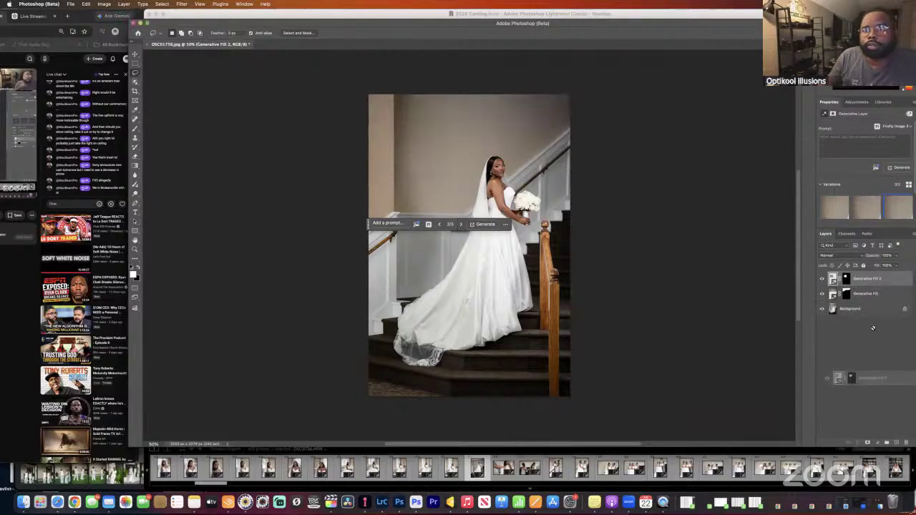
right_click(864, 279)
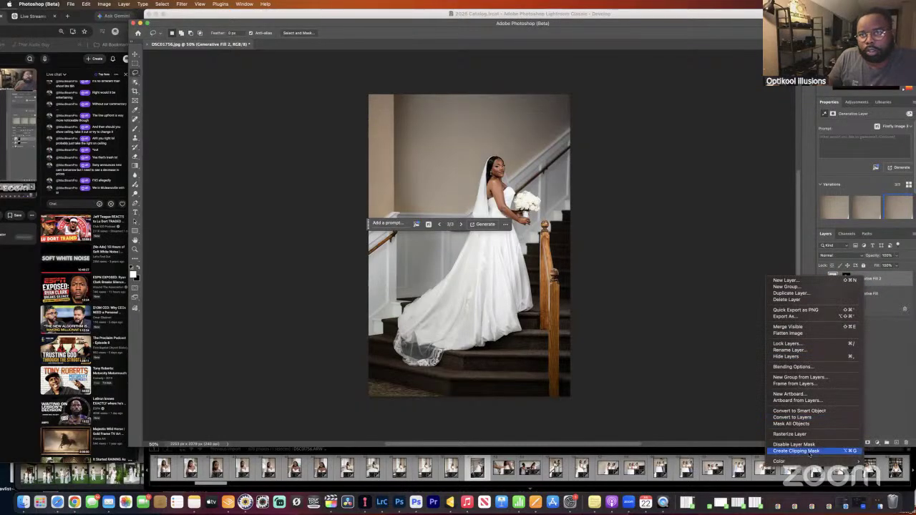
left_click(741, 383)
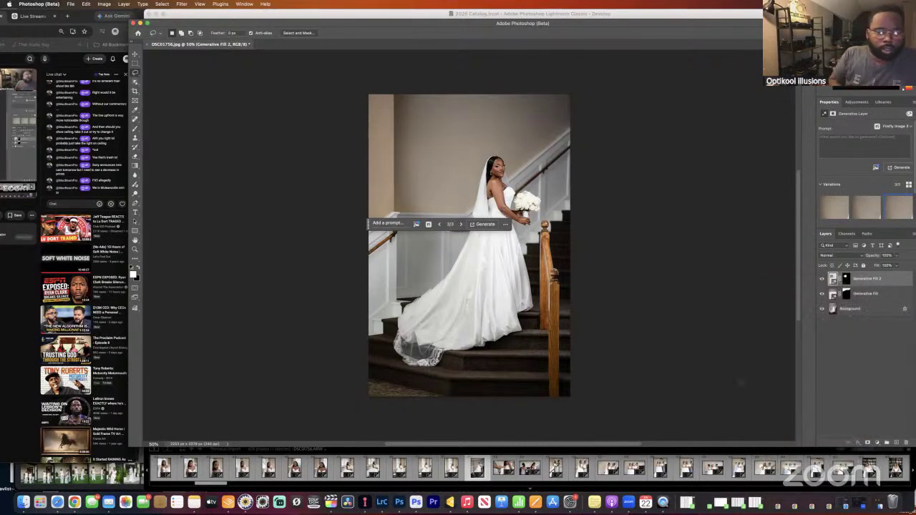
key("super+z")
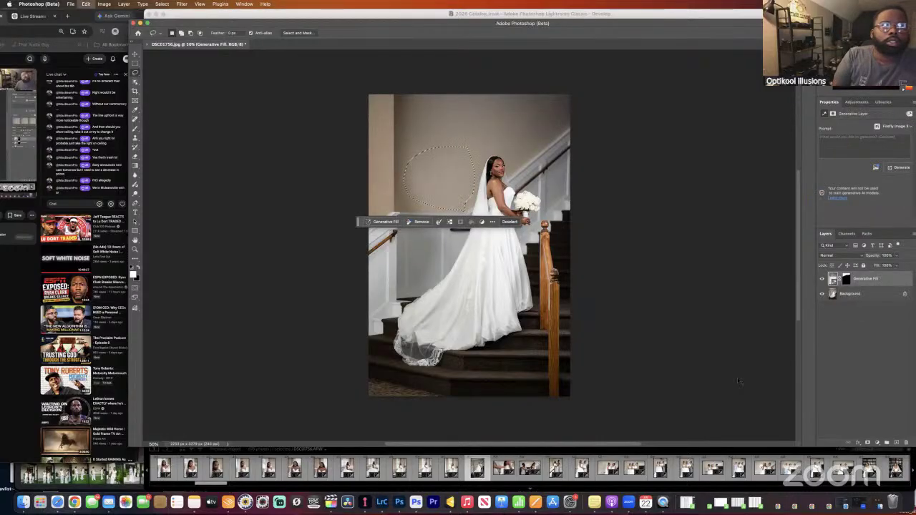
key("super+z")
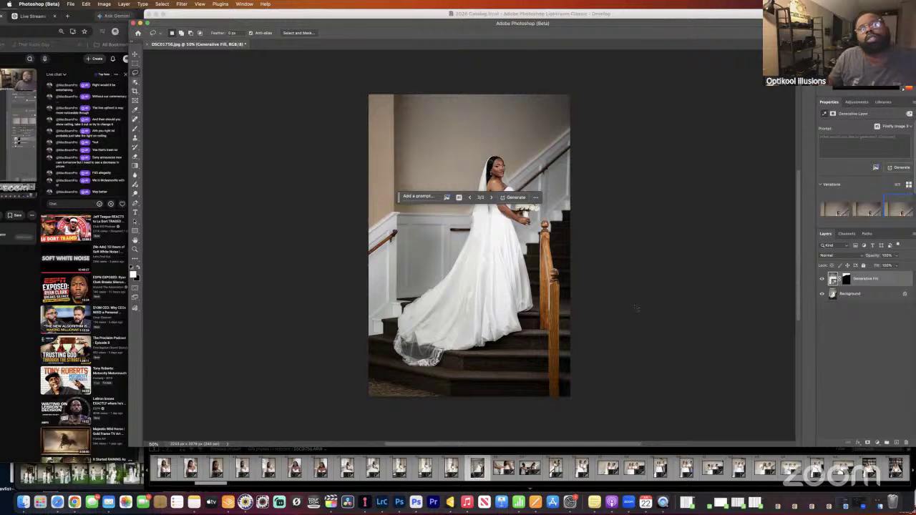
left_click(741, 382)
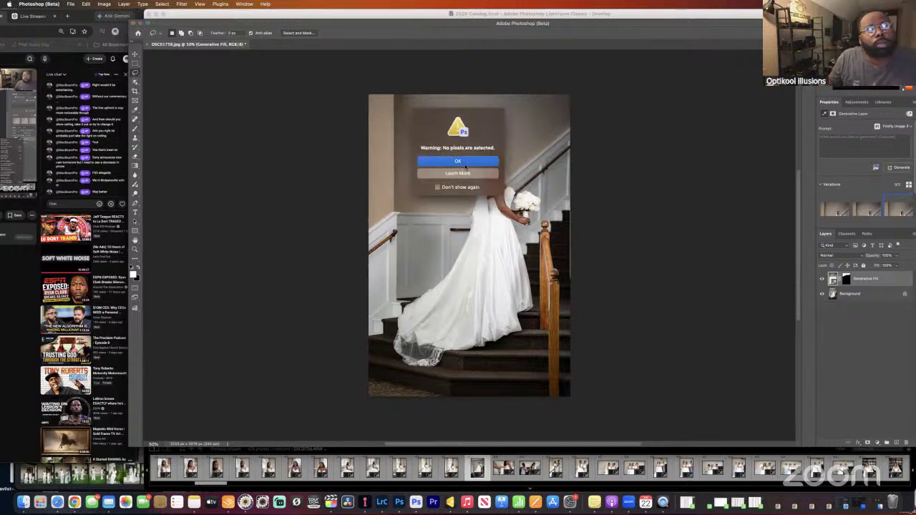
left_click(463, 170)
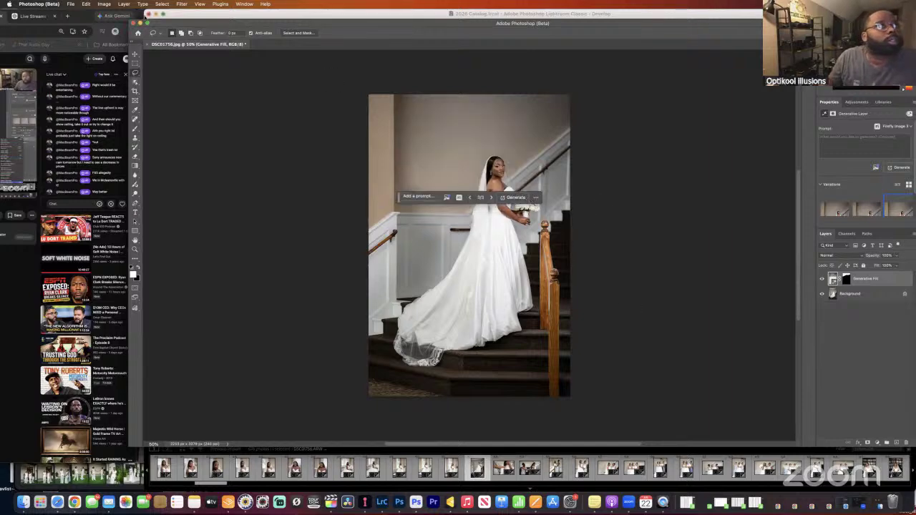
Export the edited portrait as a separate JPG in the Downloads folder and minimize the Photoshop window.
left_click(71, 4)
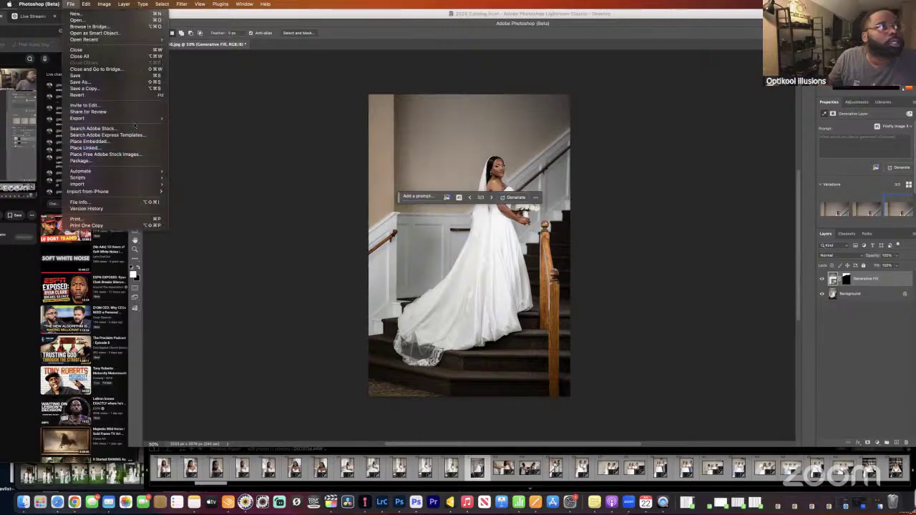
mouse_move(136, 119)
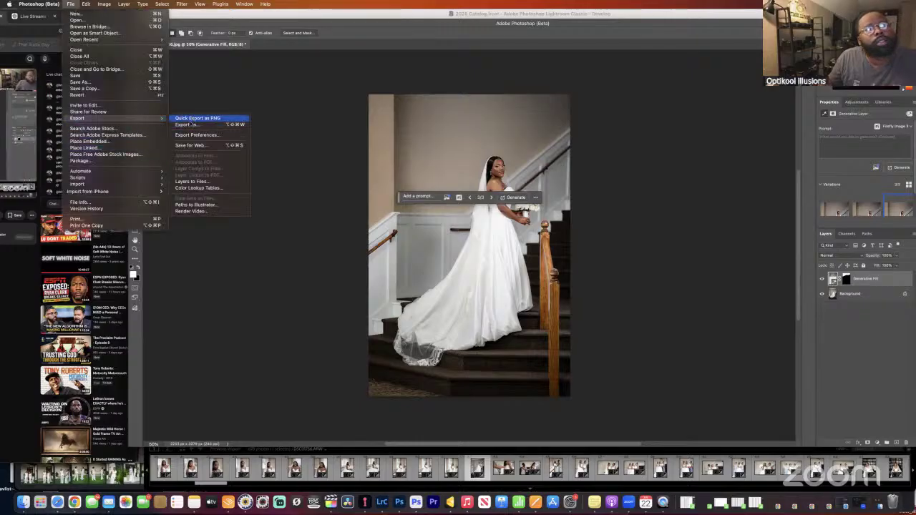
left_click(191, 126)
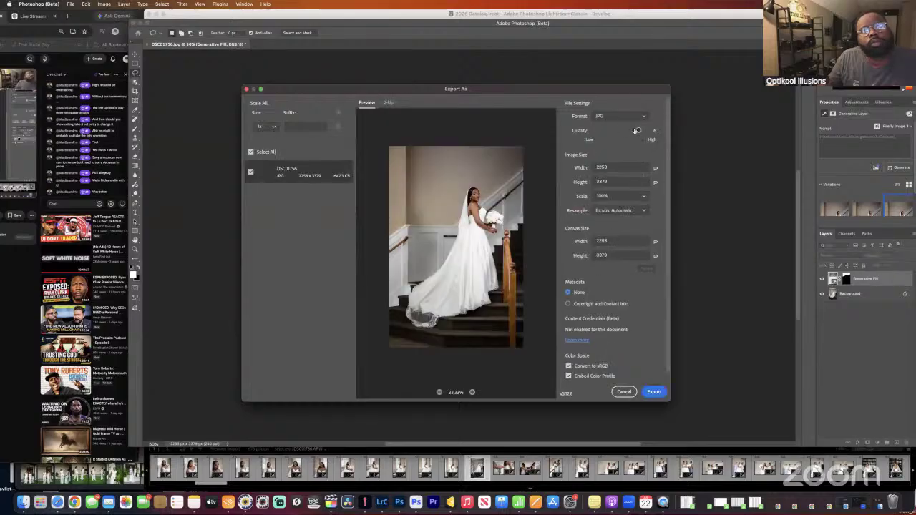
left_click(645, 116)
left_click(644, 116)
left_click(654, 392)
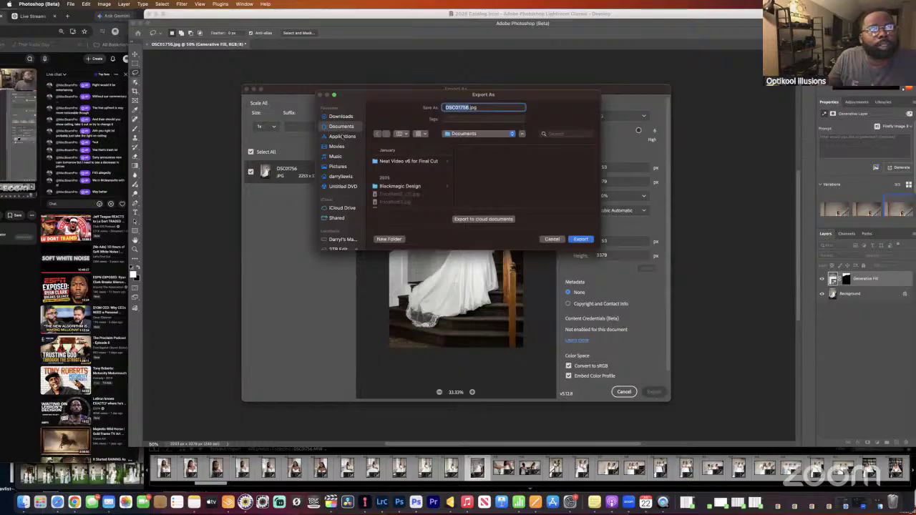
left_click(343, 116)
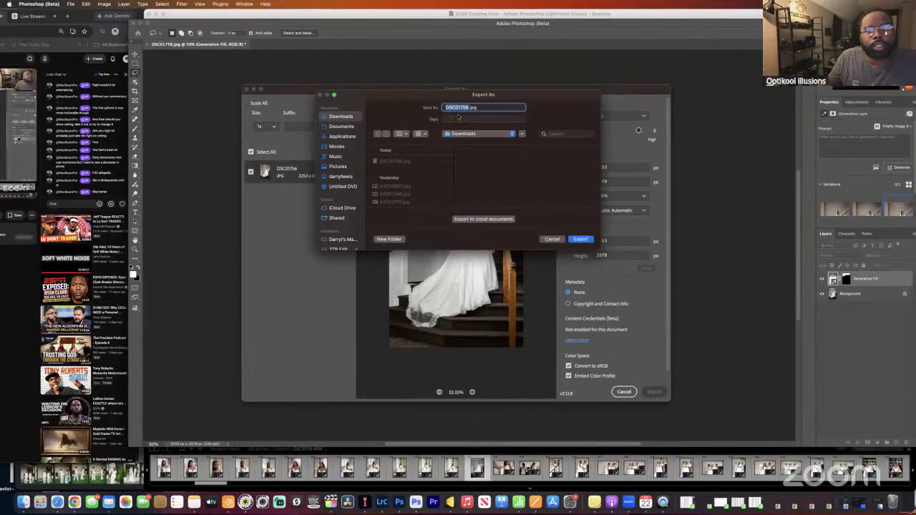
key("Right")
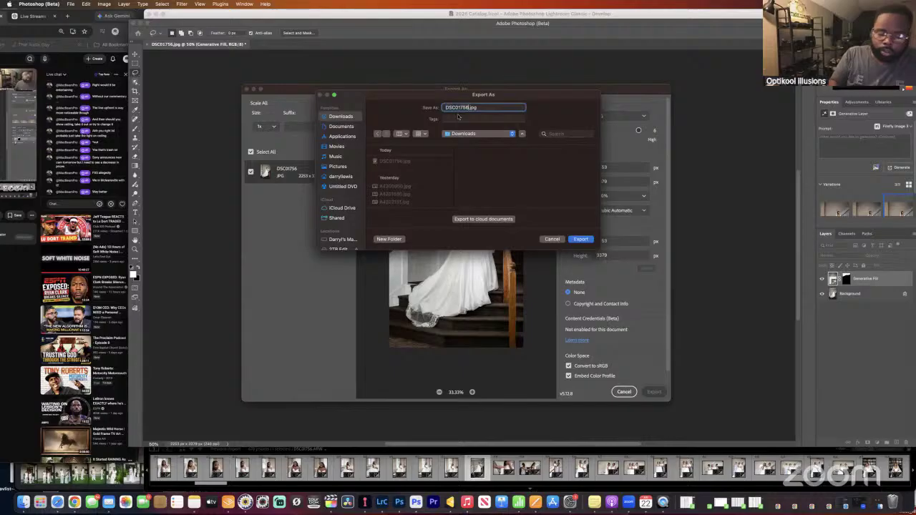
key("Return")
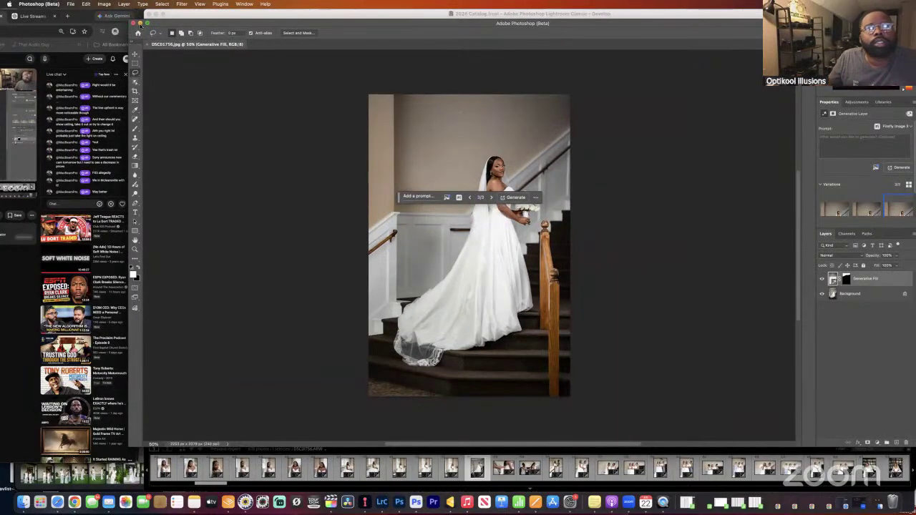
left_click(140, 24)
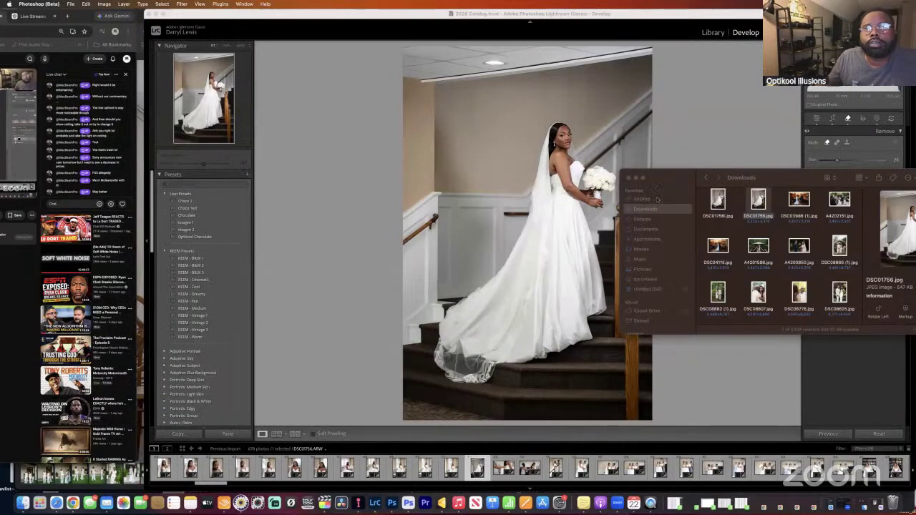
Switch back to Lightroom Classic and open the landscape close-up of the bride facing the woman in the lavender dress, keeping its contrast at +28.
left_click(551, 428)
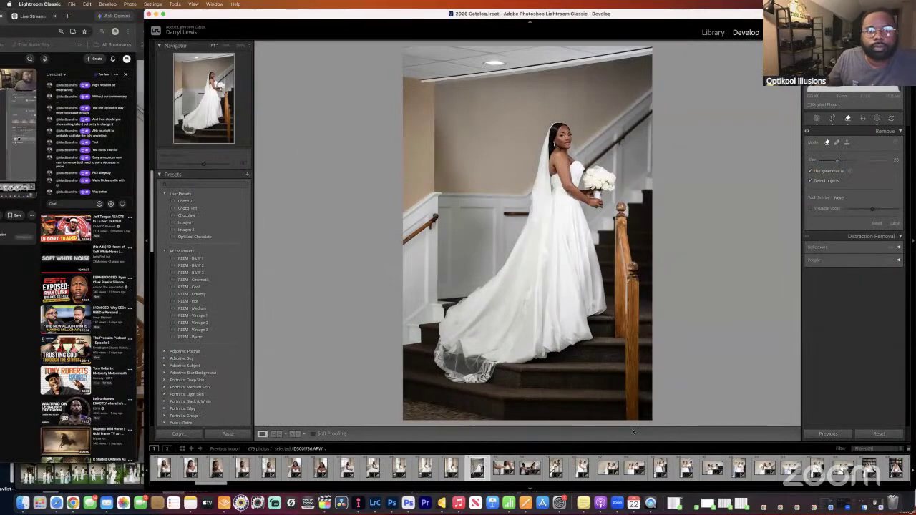
left_click(608, 468)
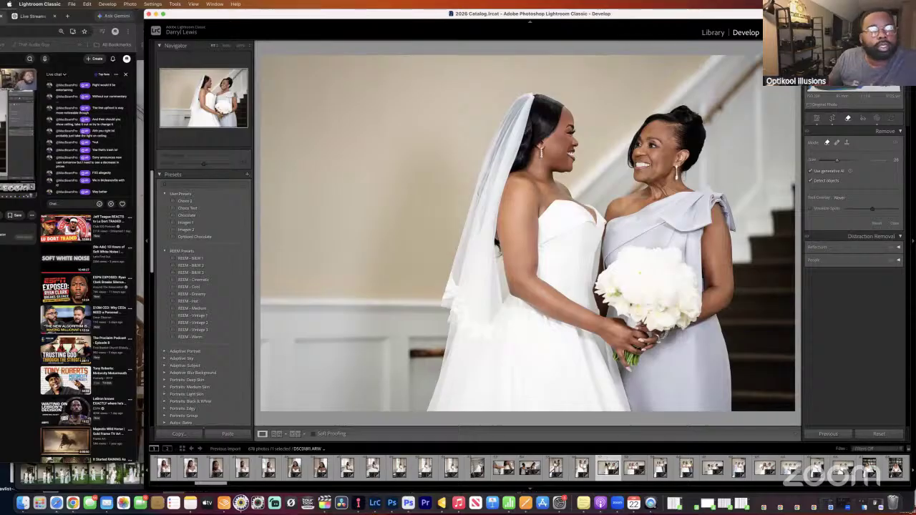
scroll(608, 462, "down", 1)
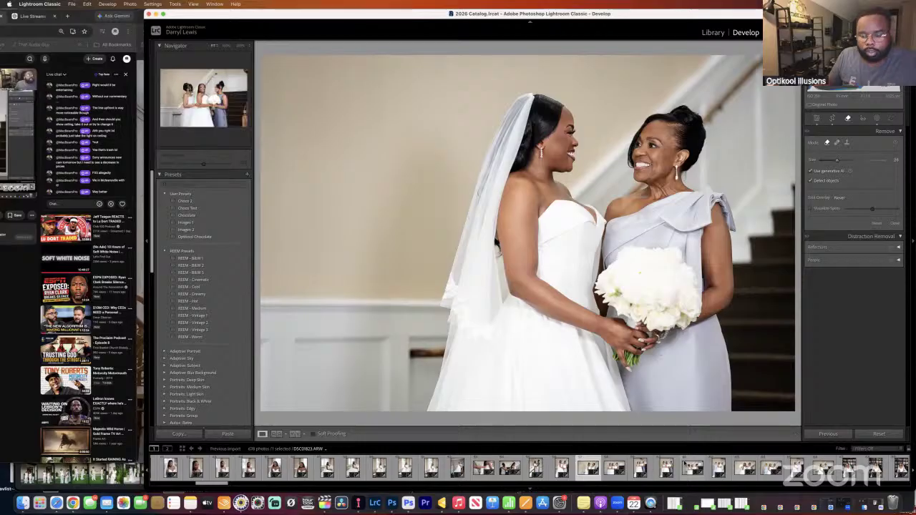
key("minus")
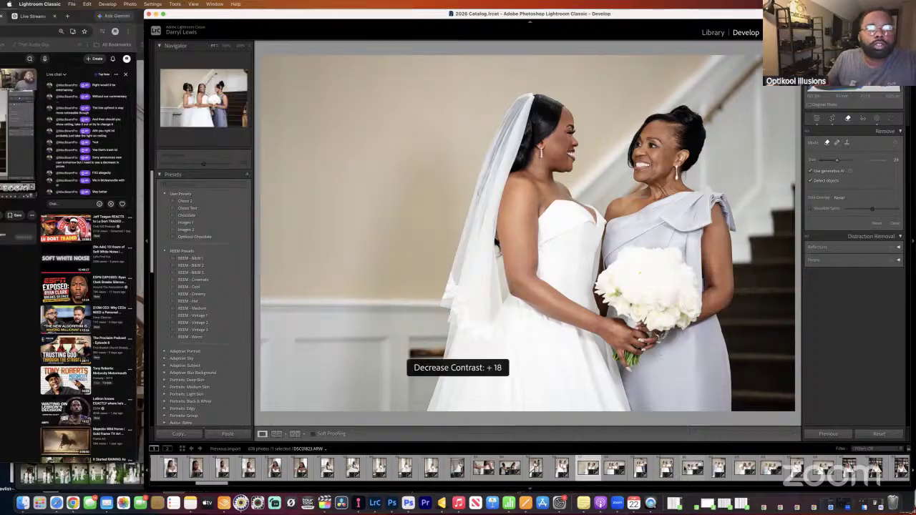
key("equal")
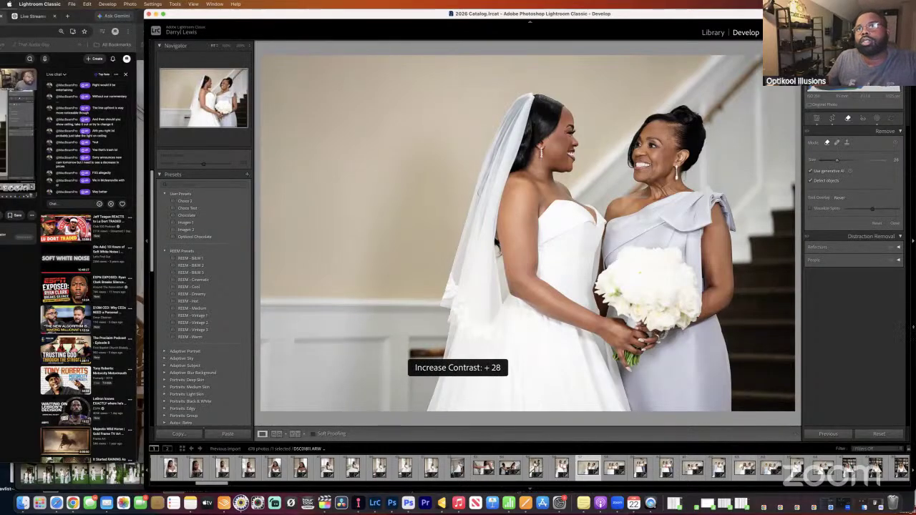
Lower the exposure of the two-person close-up slightly and compare the photo before and after the edits.
left_click(816, 119)
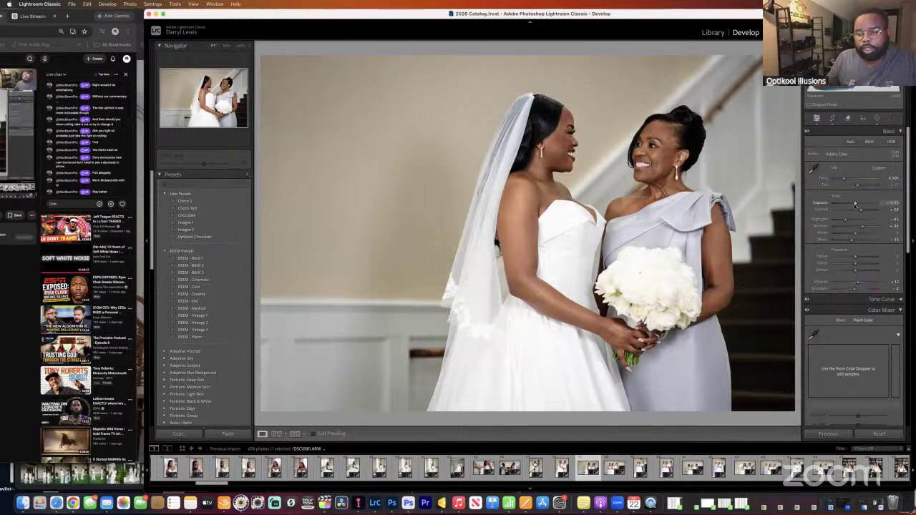
key("backslash")
key("backslash")
key("backslash")
key("backslash")
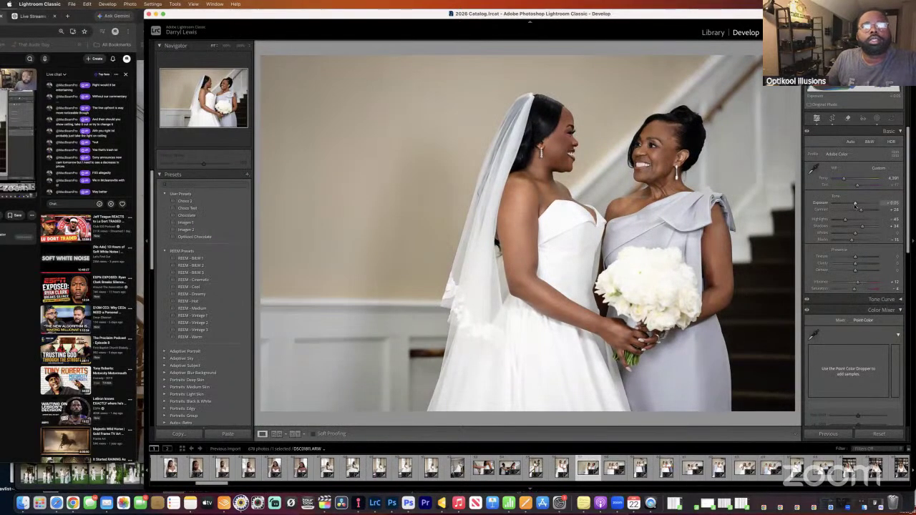
Lower the exposure of the adjacent landscape photo of the bride with two women to -0.05, comparing it before and after the edits.
left_click(614, 462)
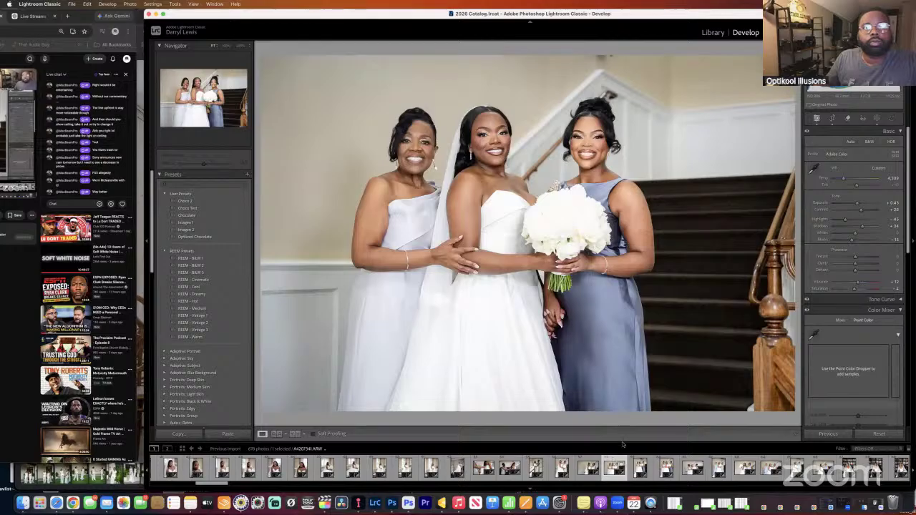
left_click_drag(855, 203, 854, 205)
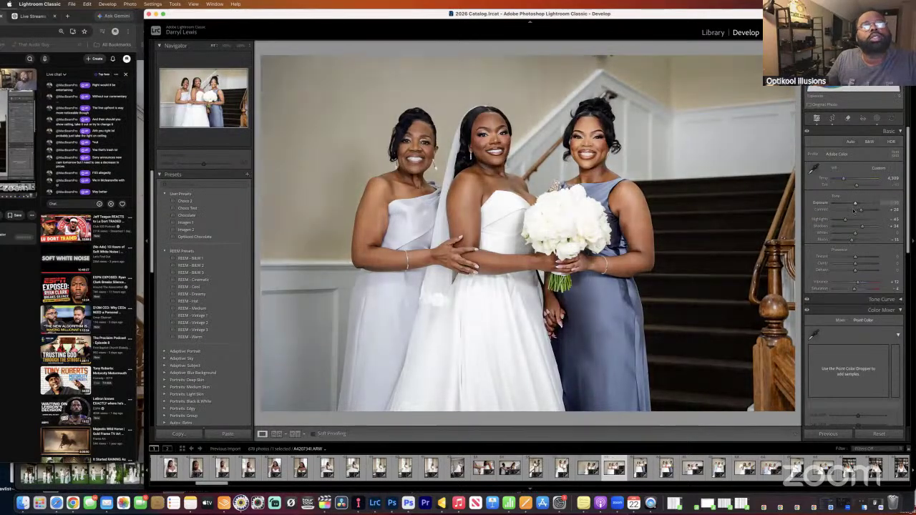
key("backslash")
key("backslash")
left_click_drag(856, 205, 855, 206)
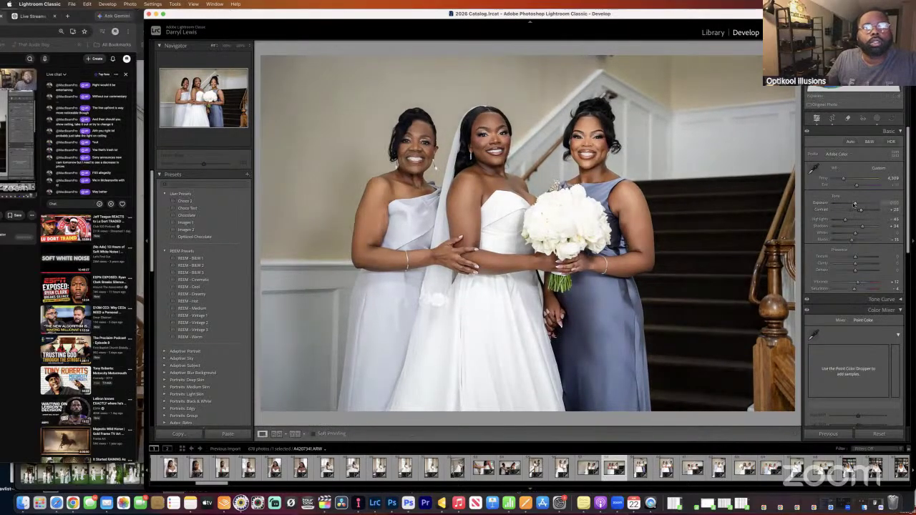
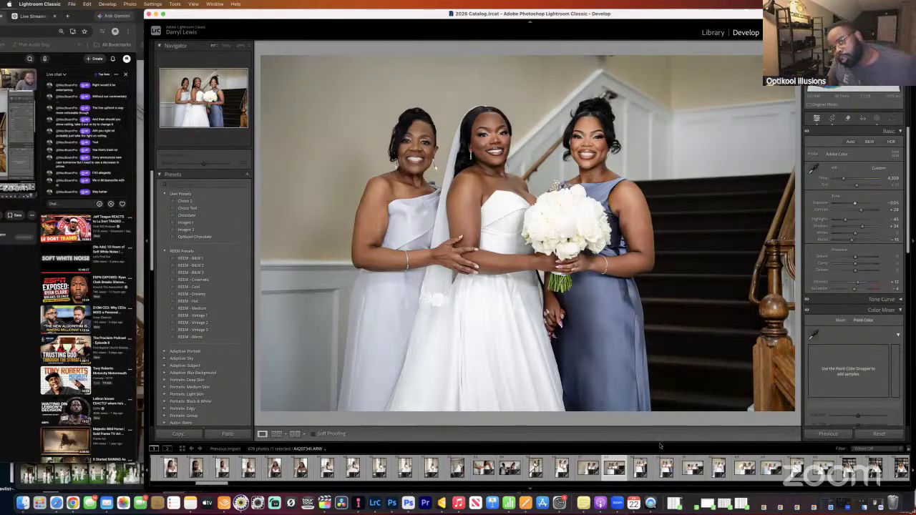
Set the exposure of the full-length vertical group portrait to -0.20 and repeatedly compare it before and after the edits.
left_click(640, 467)
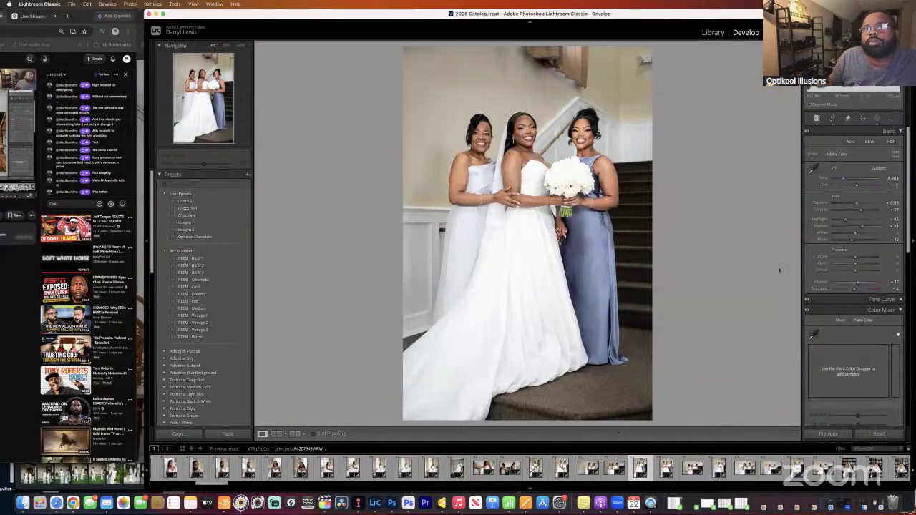
left_click_drag(858, 203, 854, 206)
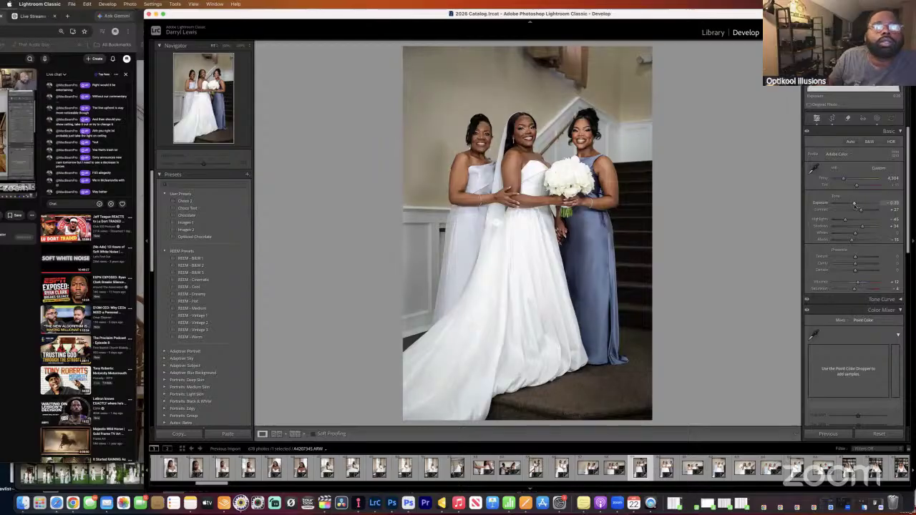
key("backslash")
key("backslash")
key("backslash")
key("backslash")
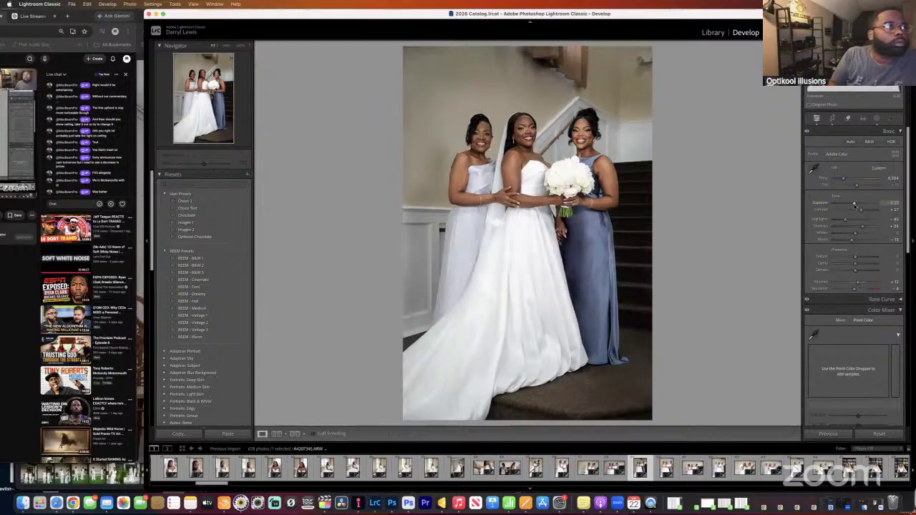
key("backslash")
key("backslash")
key("backslash")
key("backslash")
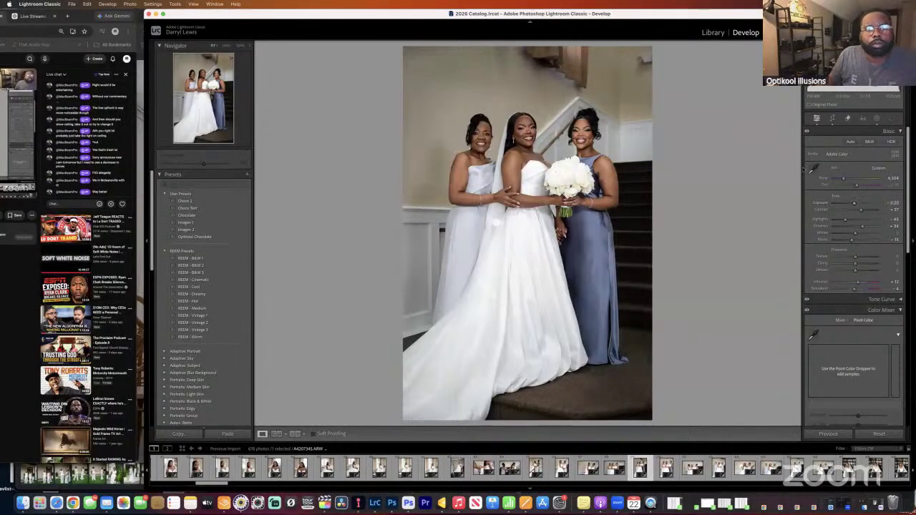
Set the exposure of the following, tighter vertical portrait of the three women to -0.20.
key("Right")
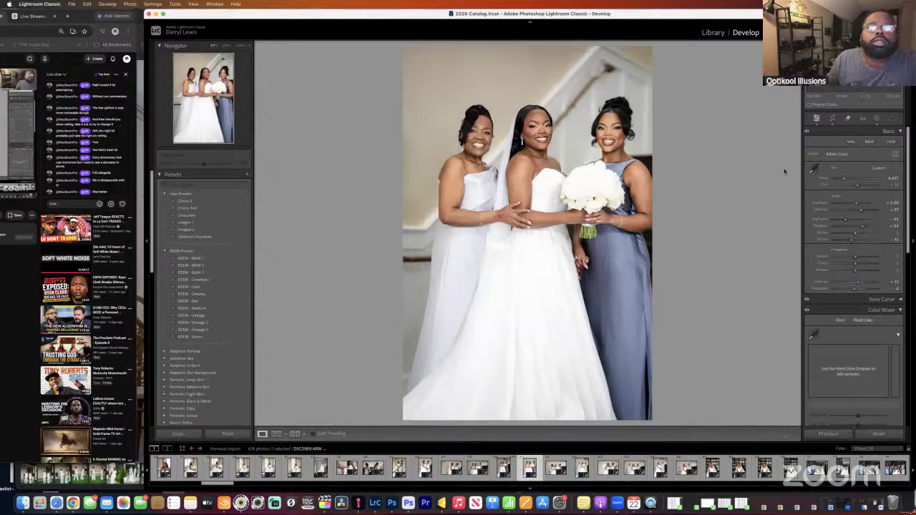
left_click_drag(857, 205, 852, 205)
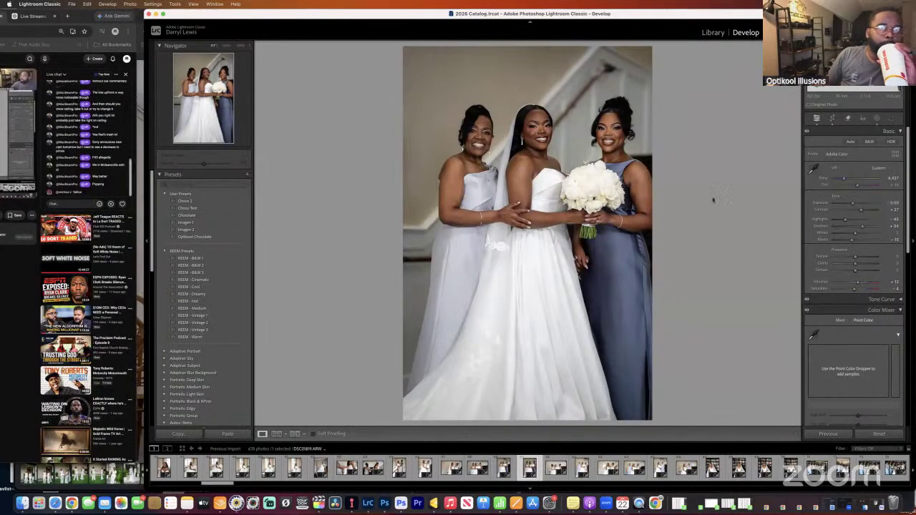
left_click_drag(853, 203, 854, 204)
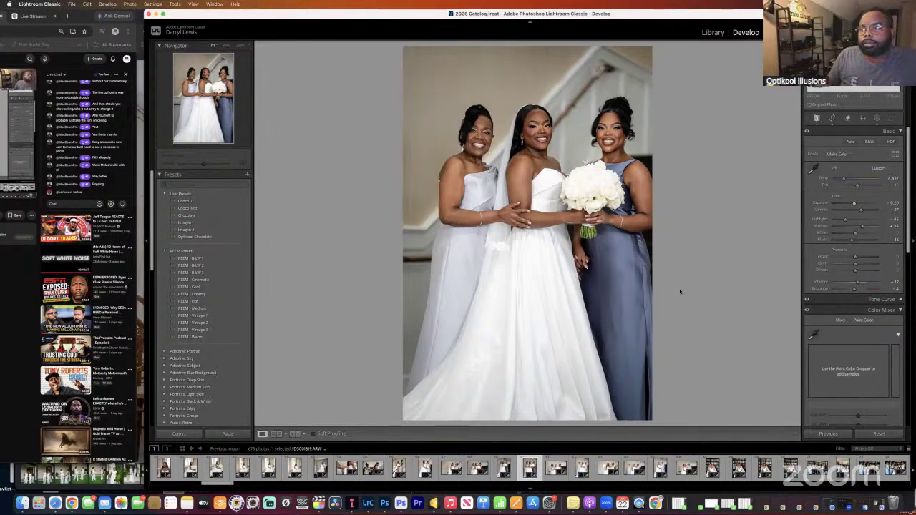
left_click_drag(857, 204, 854, 205)
scroll(852, 206, "down", 1)
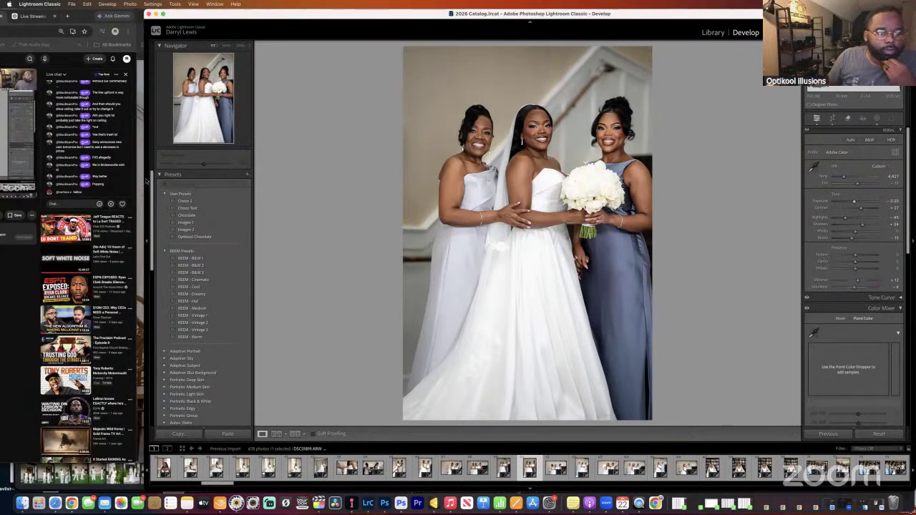
left_click(82, 20)
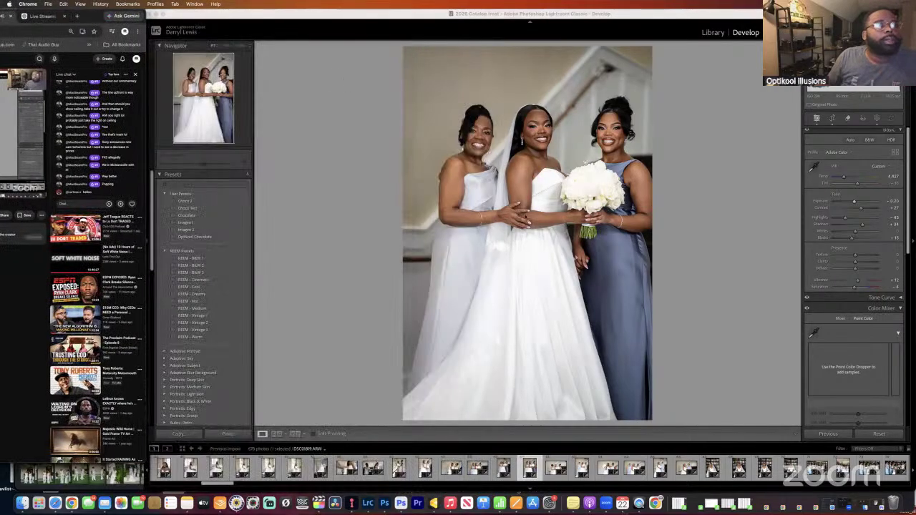
Darken the landscape photo of the two women looking at the bride by lowering its exposure to about -0.35.
left_click(555, 466)
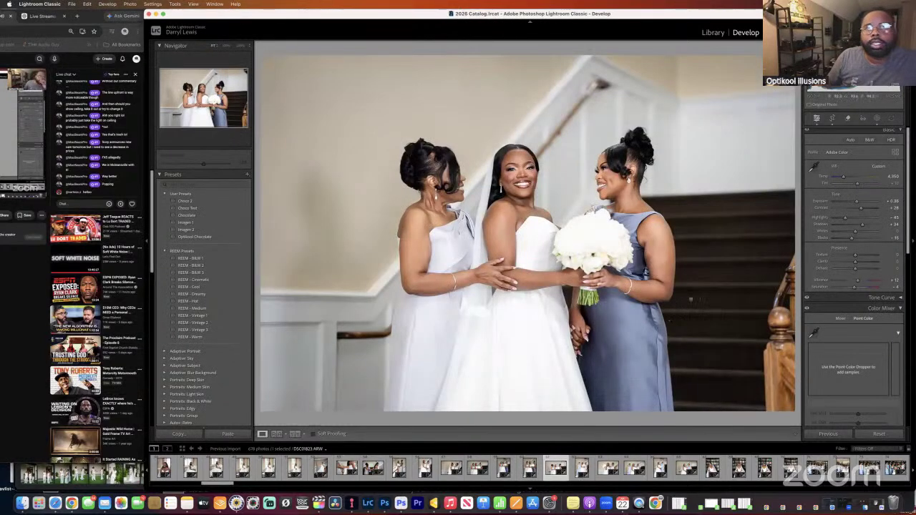
left_click_drag(856, 204, 853, 204)
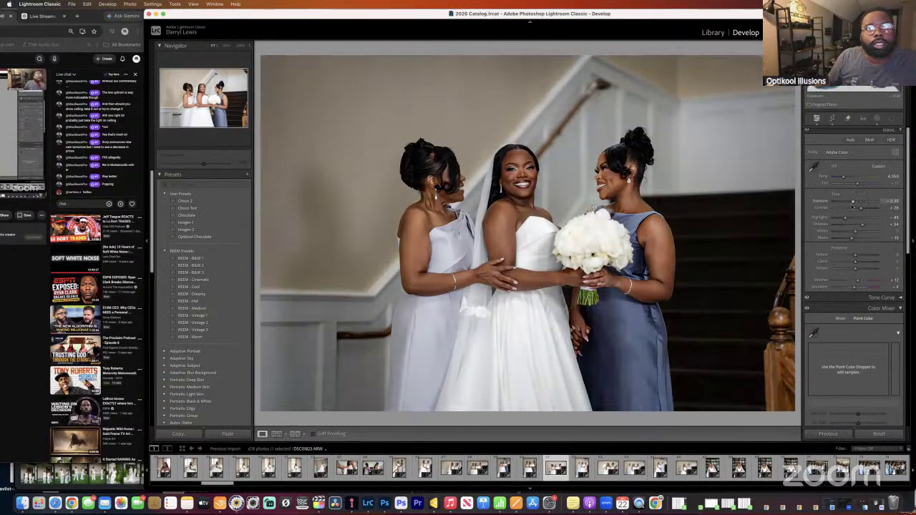
scroll(859, 152, "down", 1)
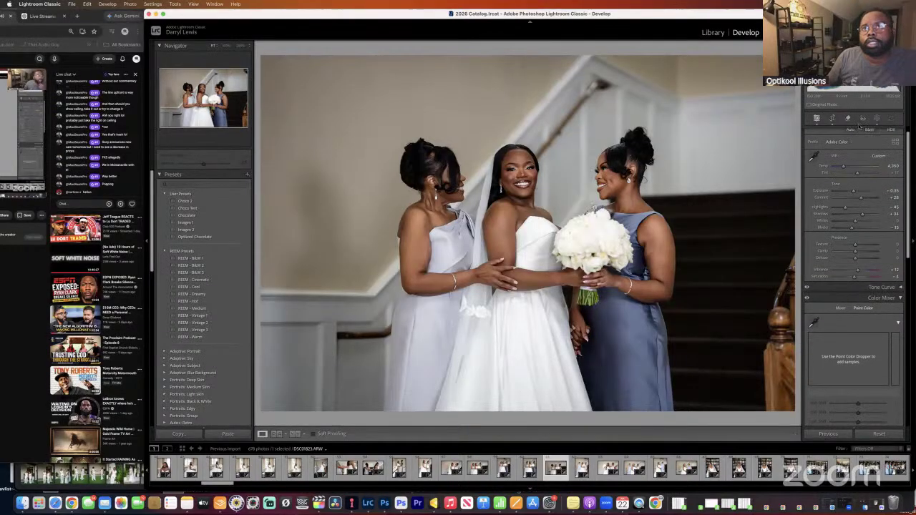
Try a generative Remove on the upper-right corner of the landscape group photo and undo it.
left_click(848, 120)
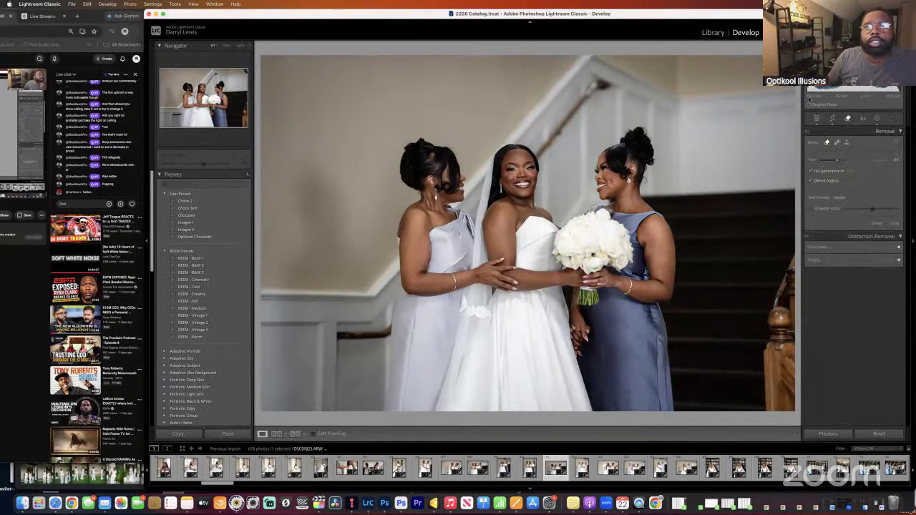
left_click(528, 400)
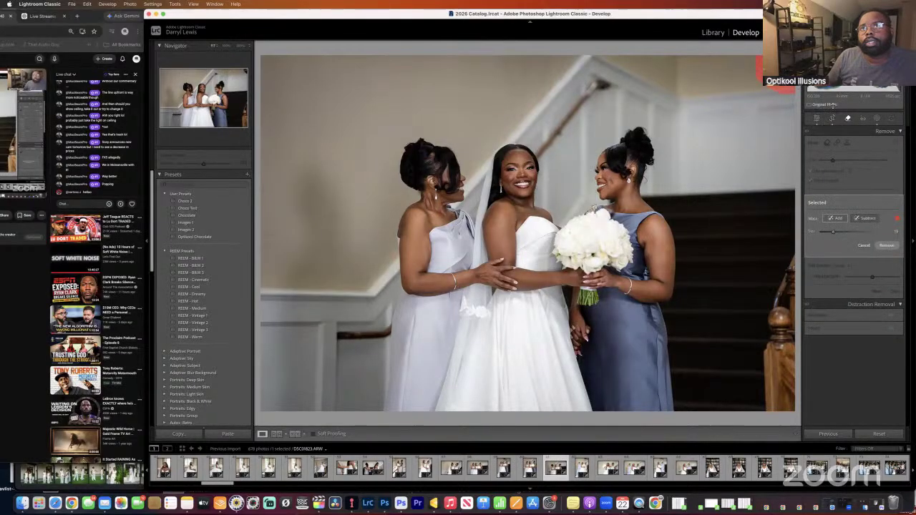
left_click(887, 246)
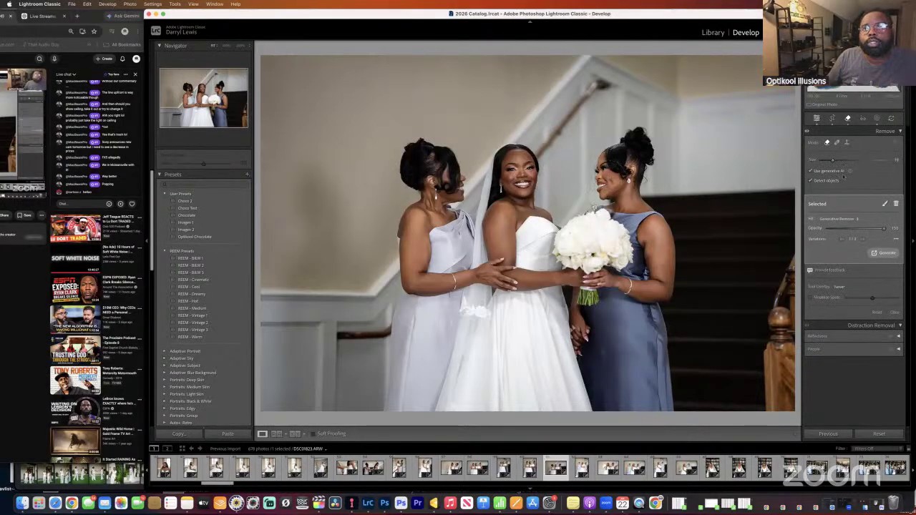
left_click(849, 119)
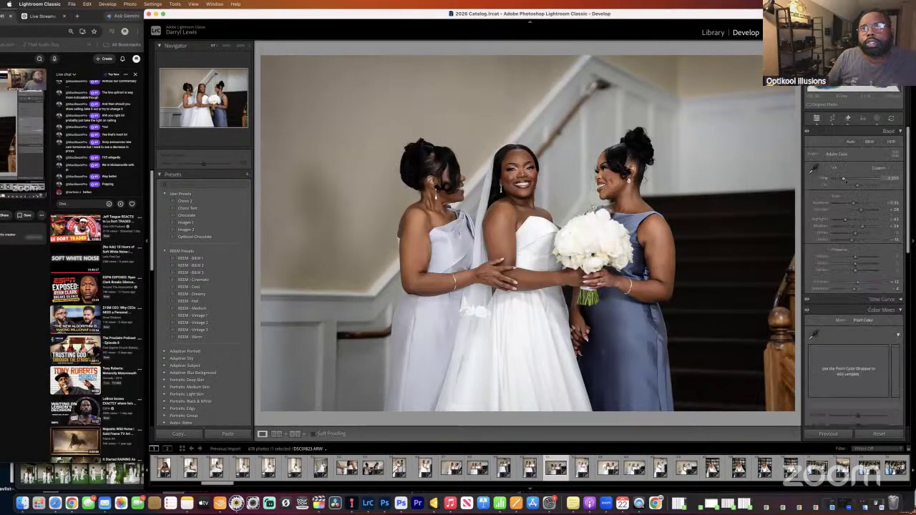
left_click(849, 120)
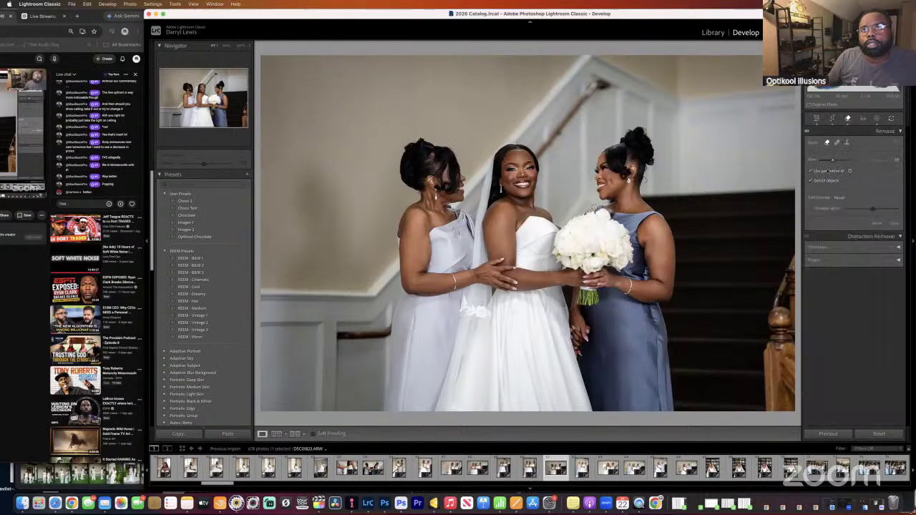
key("super+z")
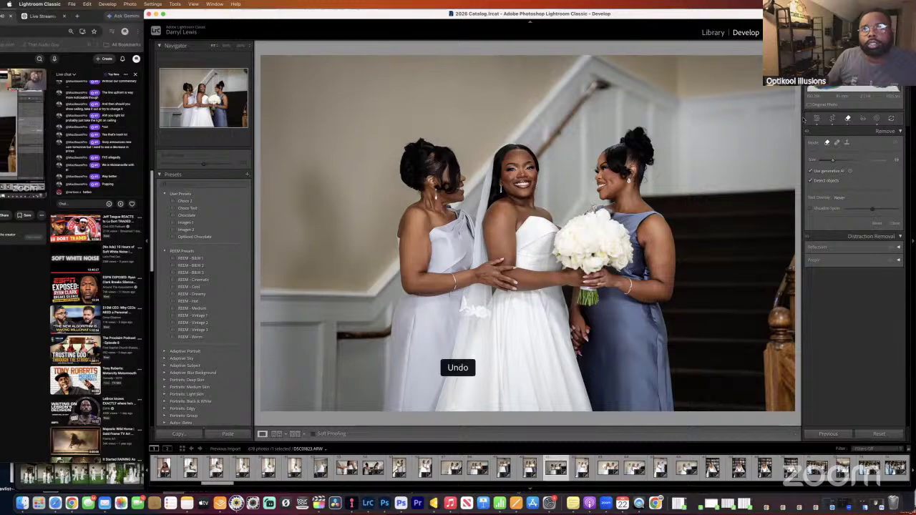
Remove the distraction in the upper-right corner of the landscape group photo with a generative Remove.
left_click(832, 119)
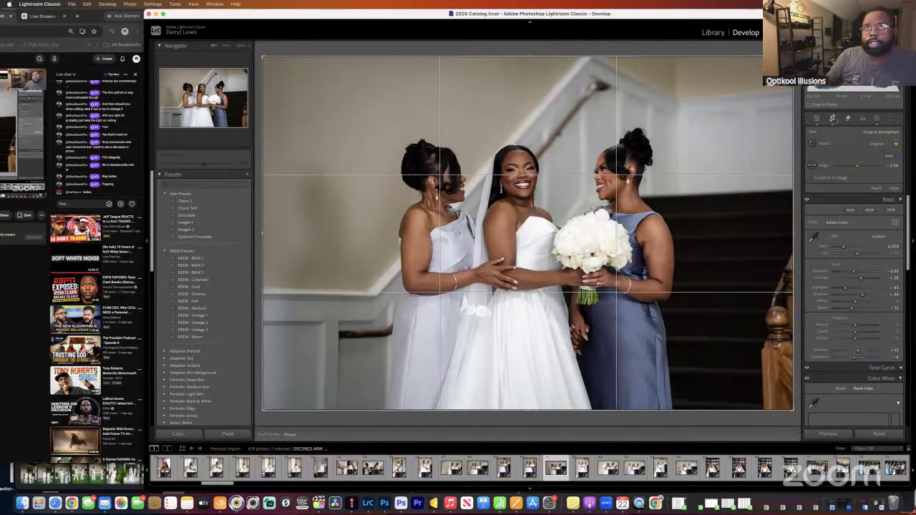
left_click(832, 119)
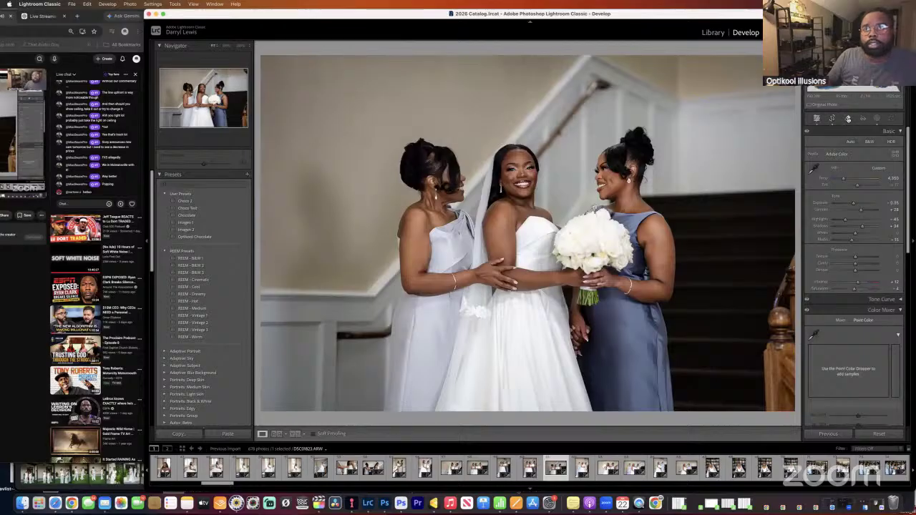
left_click(848, 119)
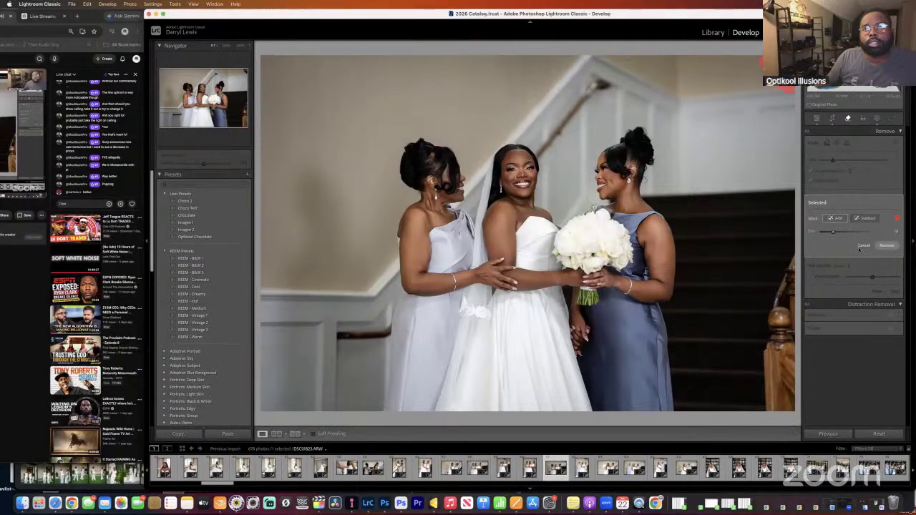
left_click(887, 245)
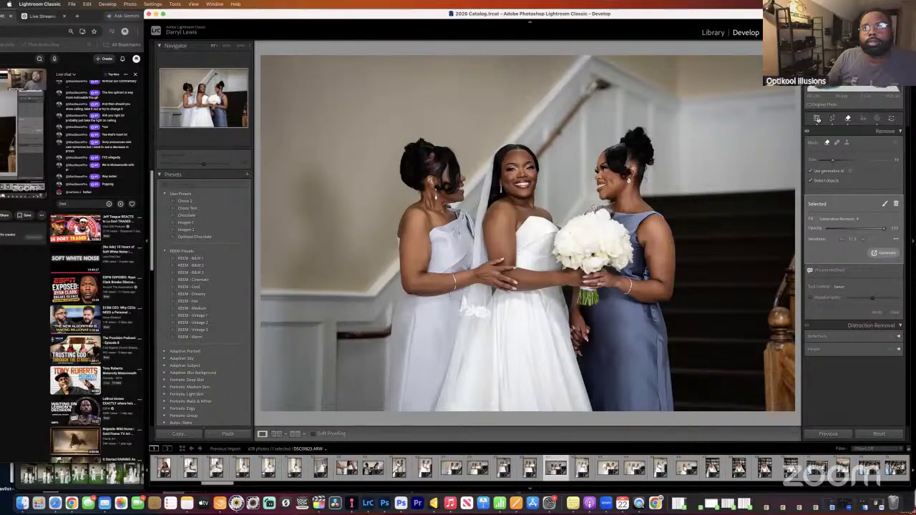
Raise the exposure of the landscape group photo slightly to -0.30.
left_click(816, 119)
left_click_drag(853, 203, 853, 205)
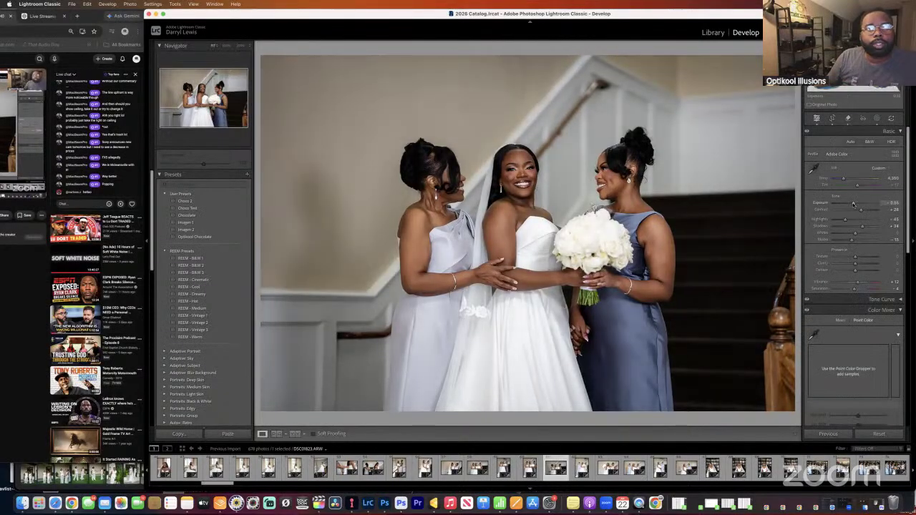
left_click_drag(853, 204, 855, 204)
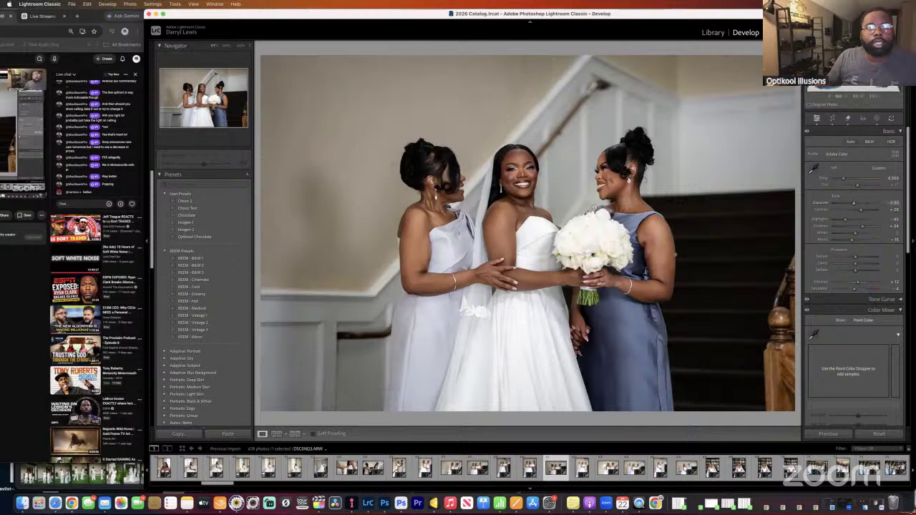
Lower the exposure of the vertical portrait of the bride between the women in blue and lavender to about -0.20.
left_click(580, 462)
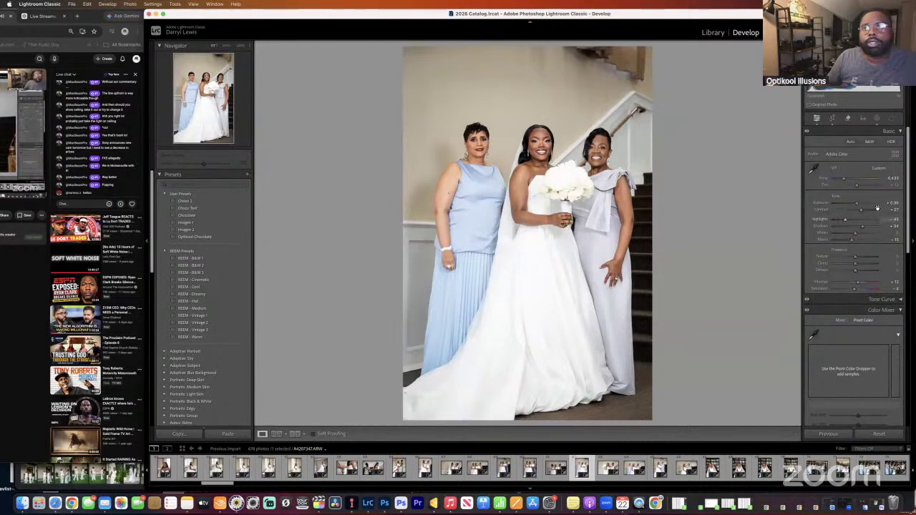
left_click_drag(856, 203, 856, 205)
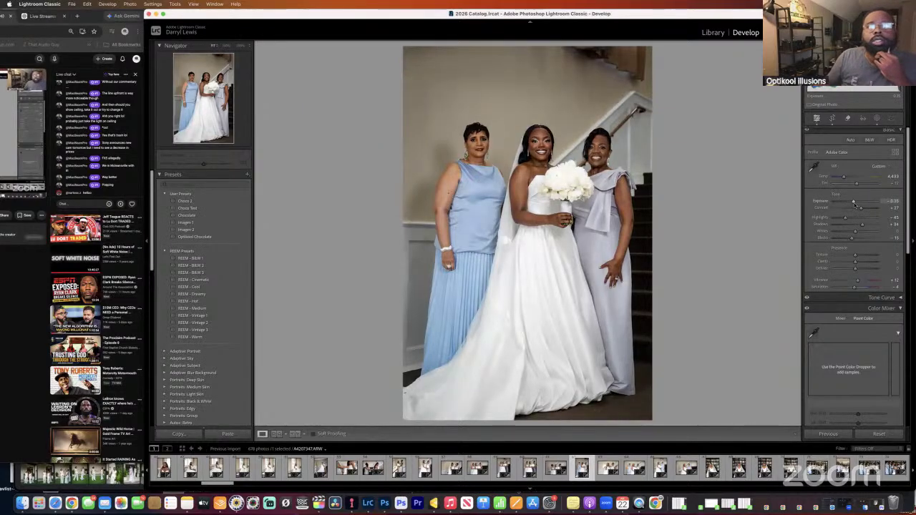
left_click_drag(857, 205, 859, 207)
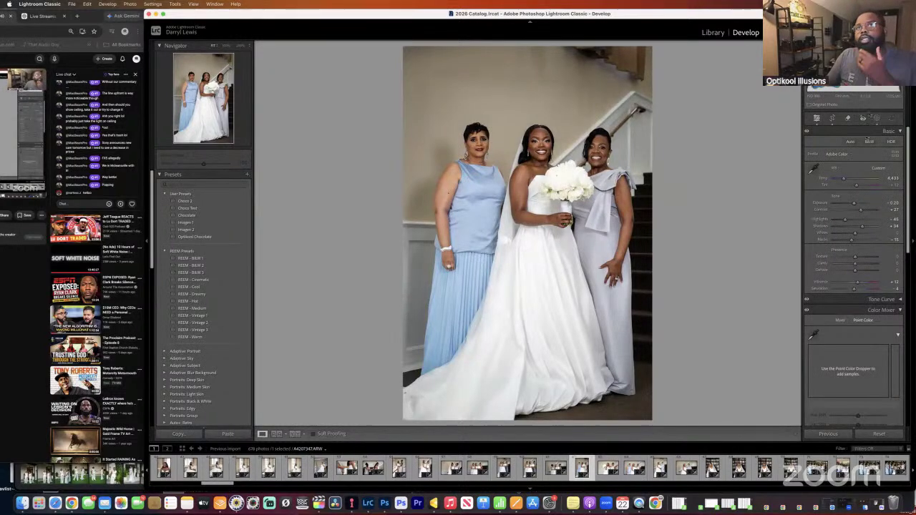
Try a linear gradient mask running from the vertical portrait's upper-right corner toward the bride, and undo it.
left_click(877, 118)
left_click(755, 55)
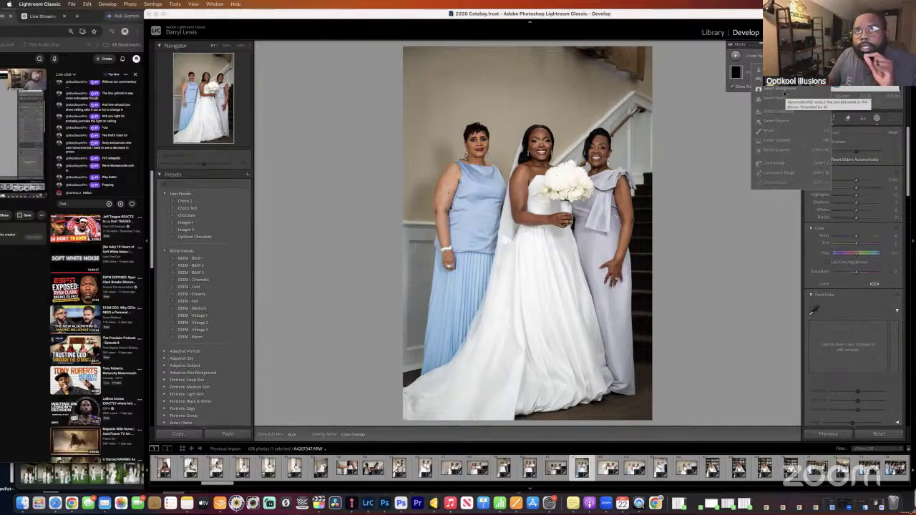
left_click(772, 141)
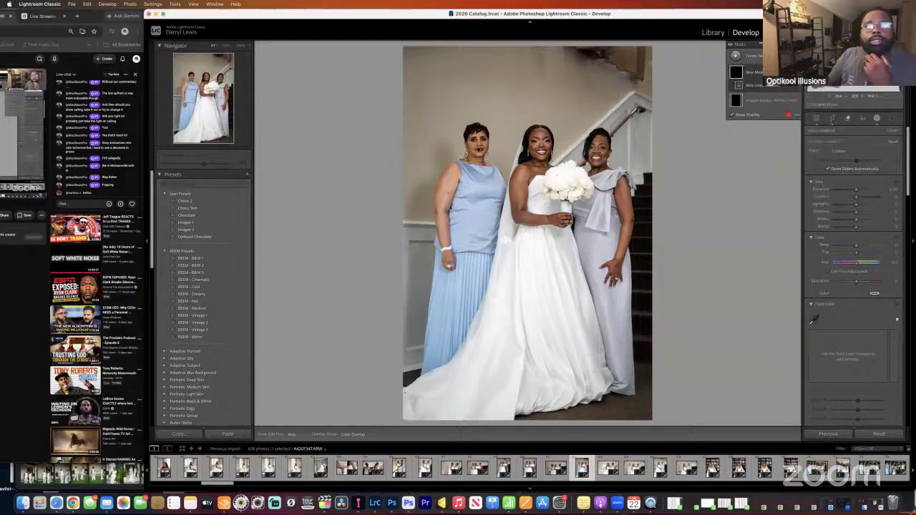
left_click_drag(648, 50, 555, 157)
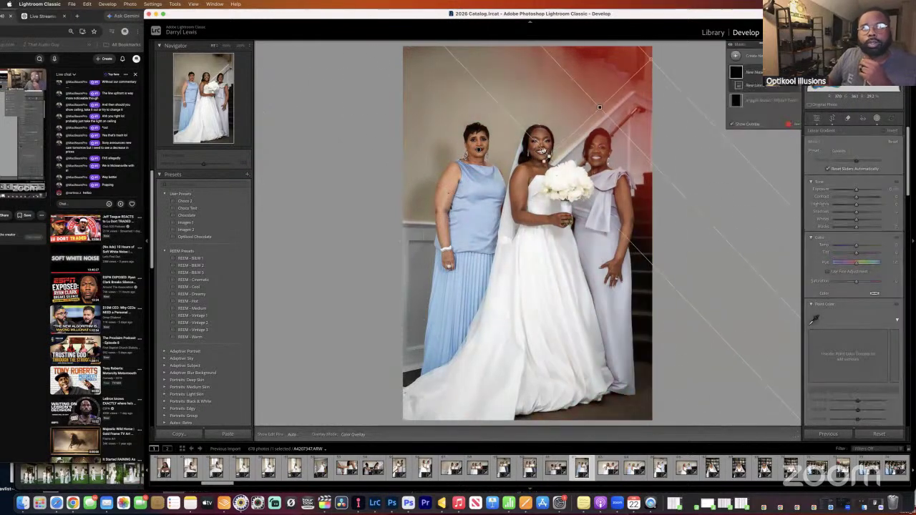
key("super+z")
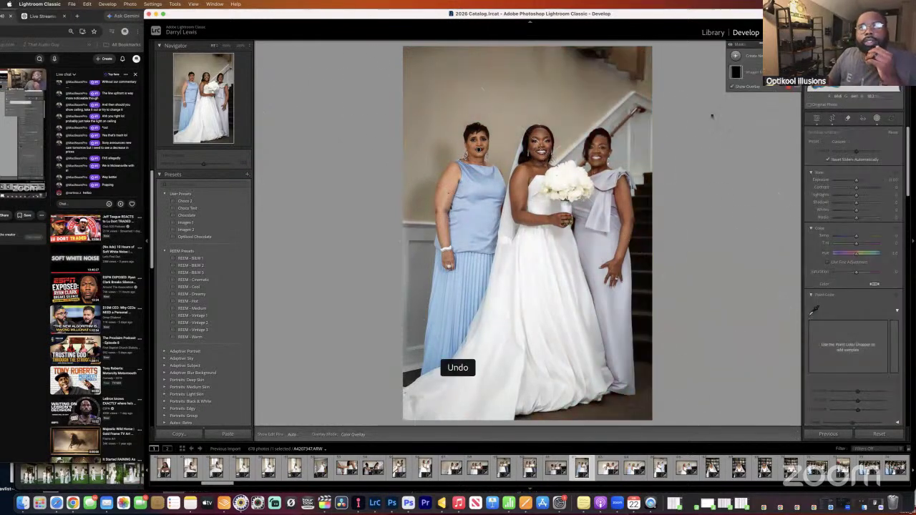
Mask the bride's white bouquet with an object selection and add brush strokes over its uncovered flowers.
left_click(736, 55)
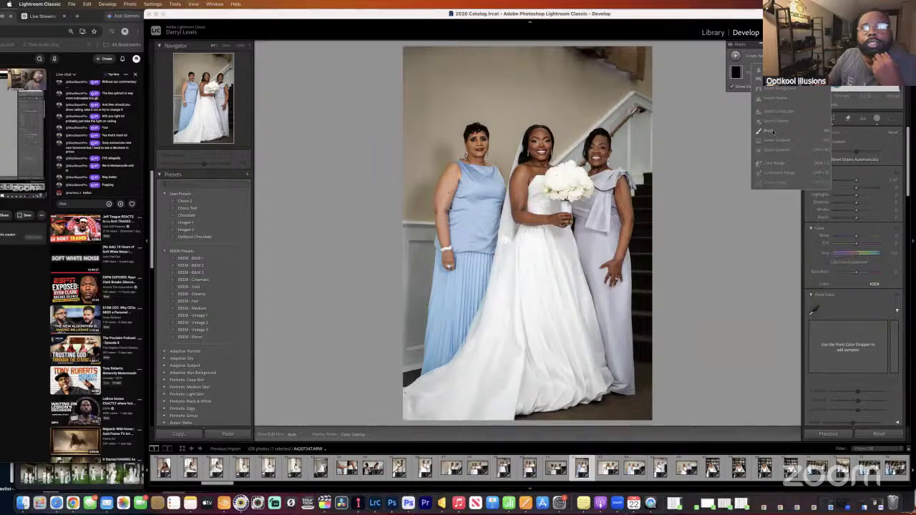
left_click(777, 122)
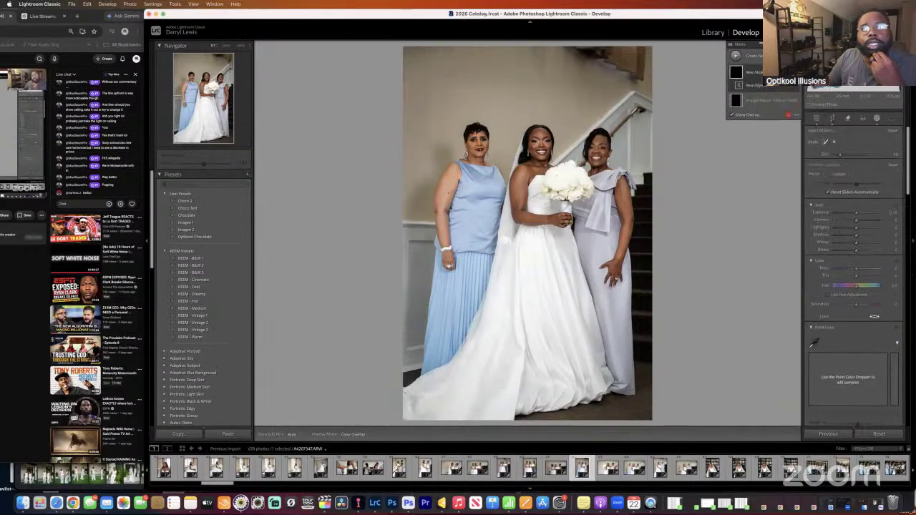
mouse_move(564, 179)
left_mouse_down()
mouse_move(557, 184)
mouse_move(577, 188)
mouse_move(562, 169)
mouse_move(552, 192)
mouse_move(582, 196)
mouse_move(572, 182)
left_mouse_up()
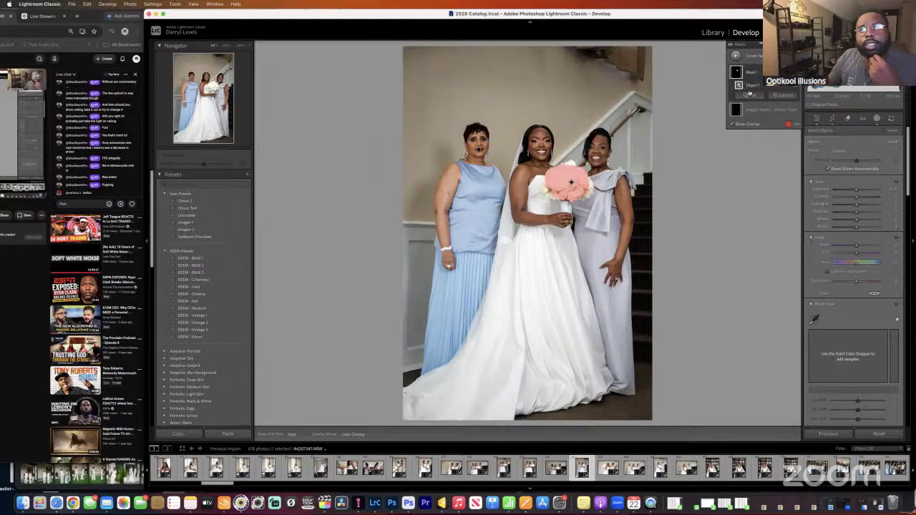
left_click(749, 94)
left_click(762, 170)
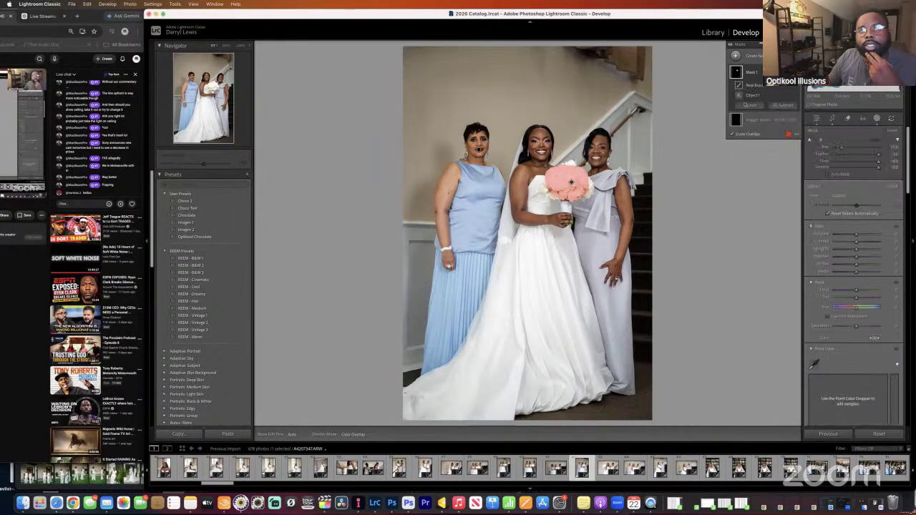
mouse_move(571, 182)
left_mouse_down()
mouse_move(544, 192)
mouse_move(586, 185)
mouse_move(570, 167)
left_mouse_up()
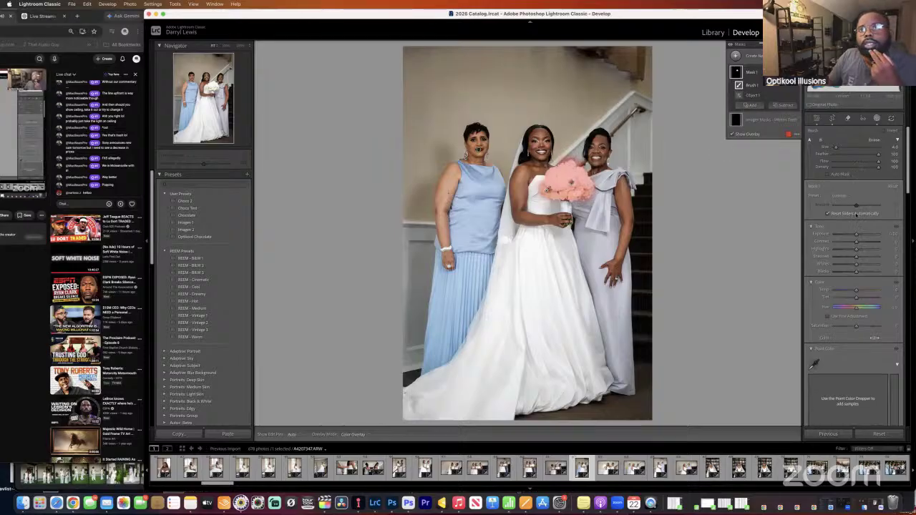
Lower the bouquet mask's exposure to about -0.23 and reduce its highlights and shadows to about -54.
left_click_drag(856, 234, 845, 250)
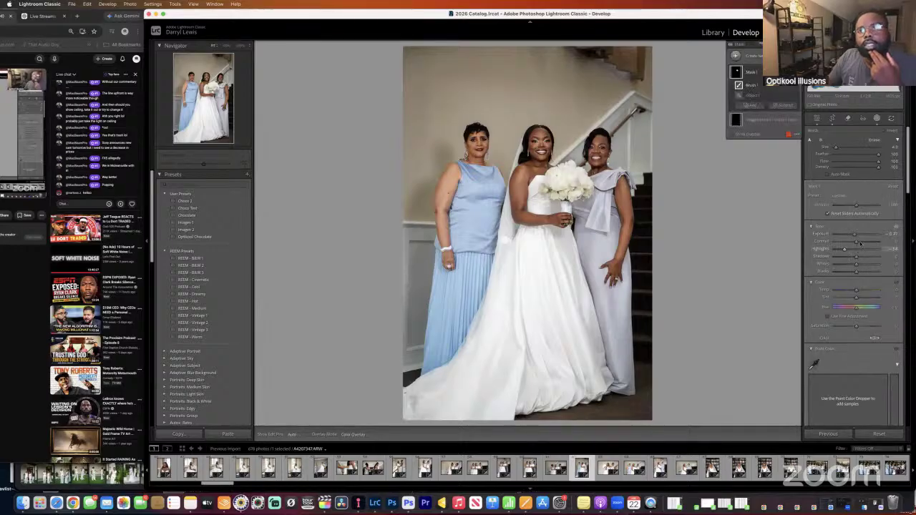
left_click_drag(853, 256, 854, 235)
left_click(854, 236)
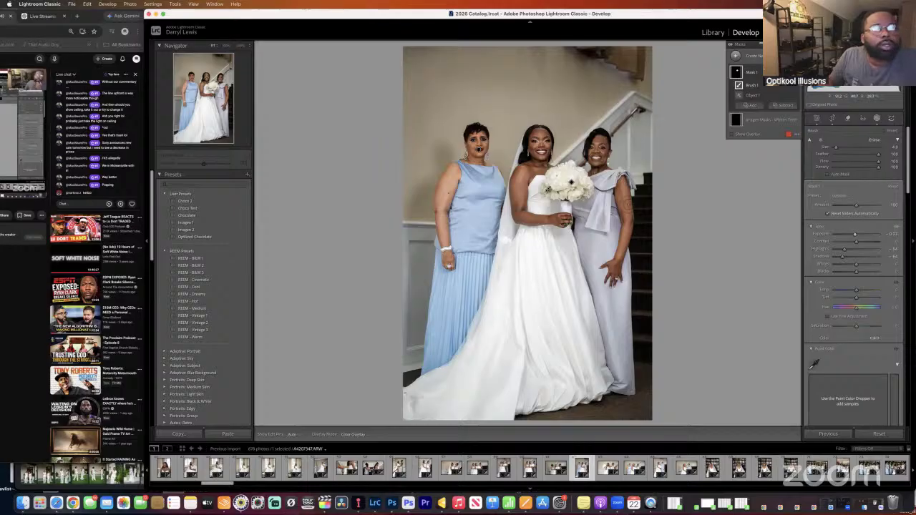
Raise the vertical portrait's overall exposure to -0.05 and heal the dark spot on the arm of the woman in blue.
left_click(817, 119)
left_click_drag(853, 206, 855, 206)
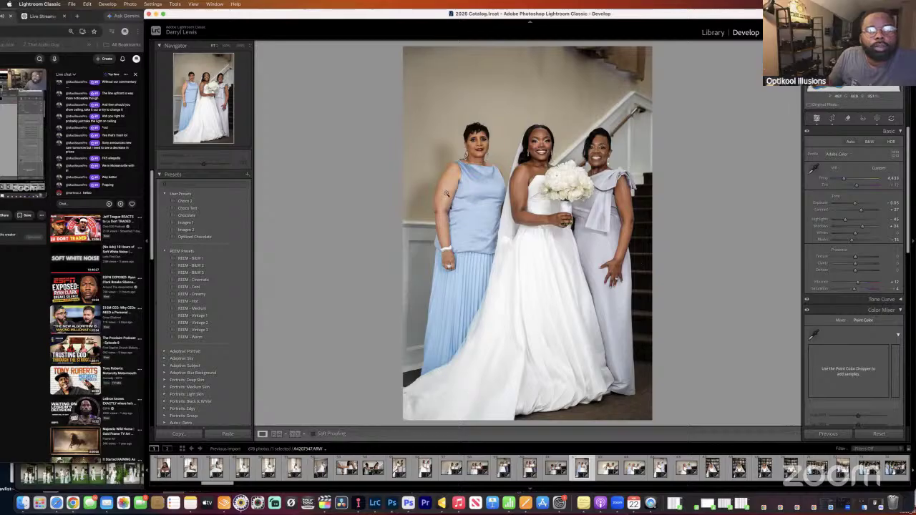
left_click(849, 119)
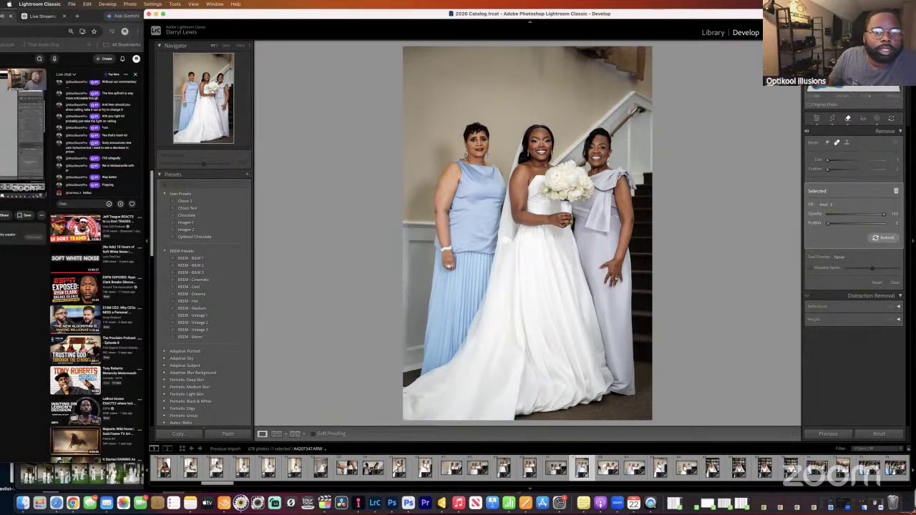
Heal a small spot near the bride's arm in the landscape photo with the laughing woman.
left_click(607, 467)
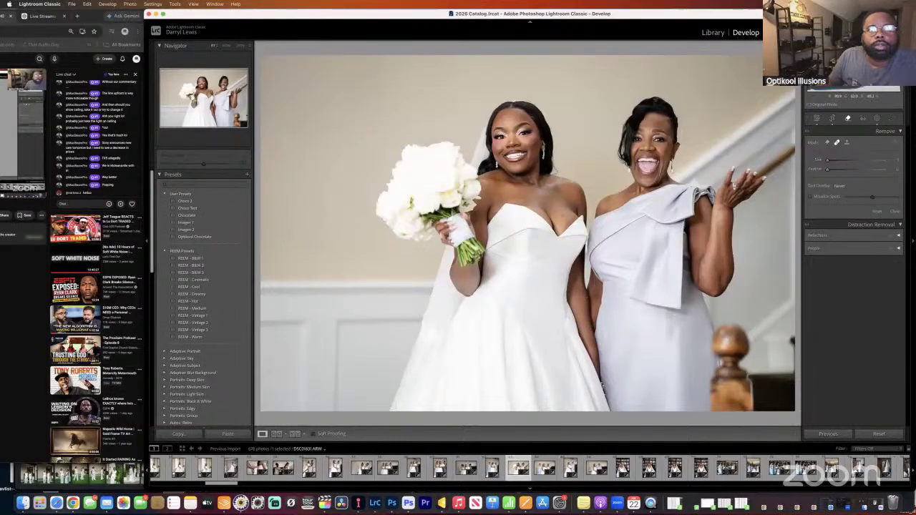
left_click(579, 240)
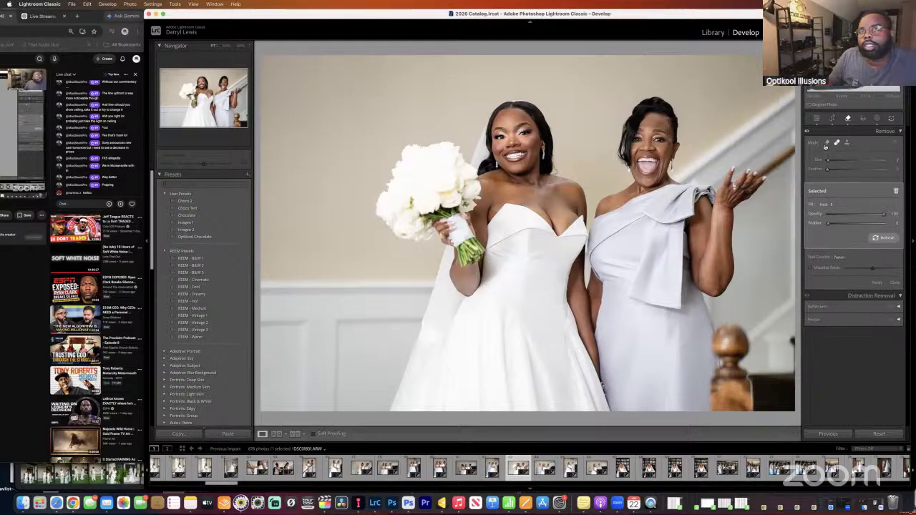
key("q")
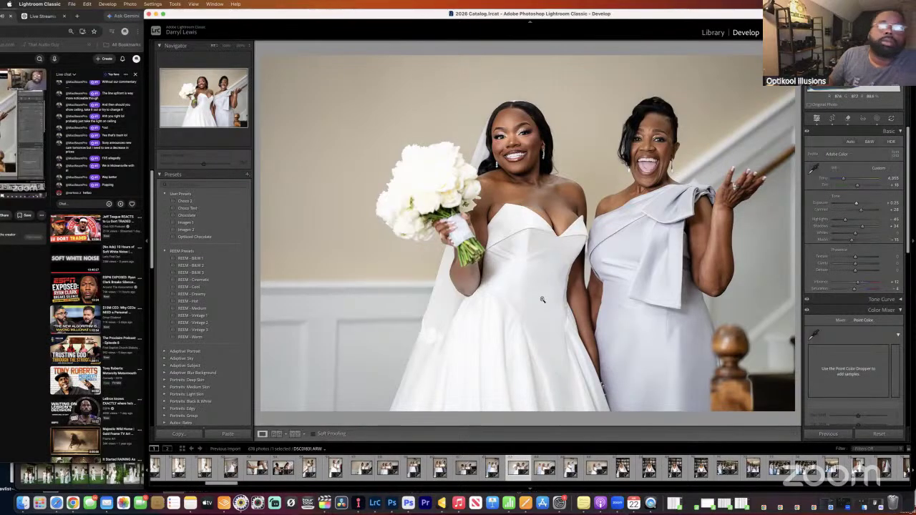
Lower the exposure slightly on the landscape photo of the bride between the women in blue and lavender.
left_click(545, 467)
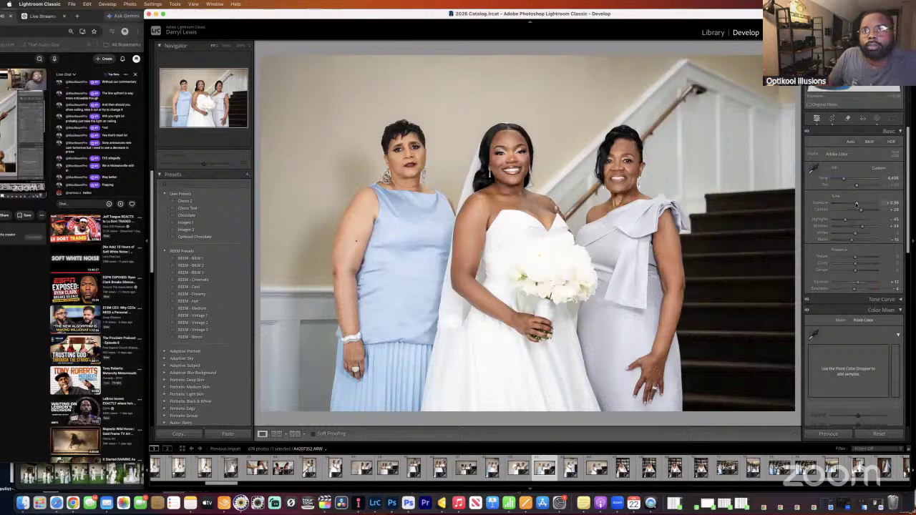
left_click_drag(857, 204, 856, 204)
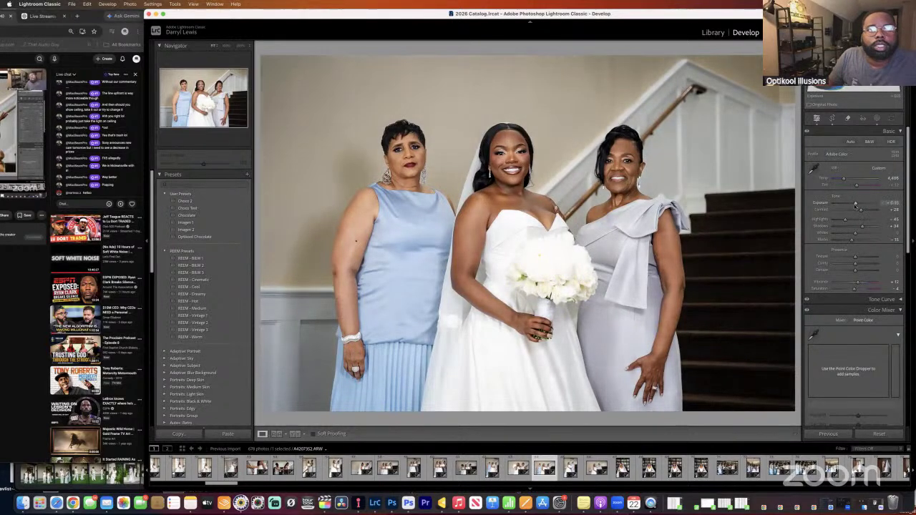
left_click_drag(854, 205, 854, 207)
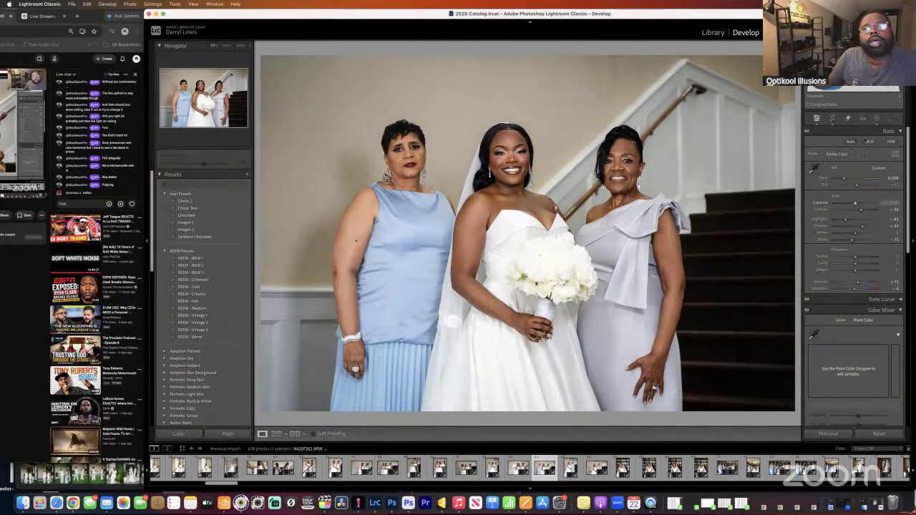
Heal the dark spot on the upper arm of the woman in blue.
left_click(849, 119)
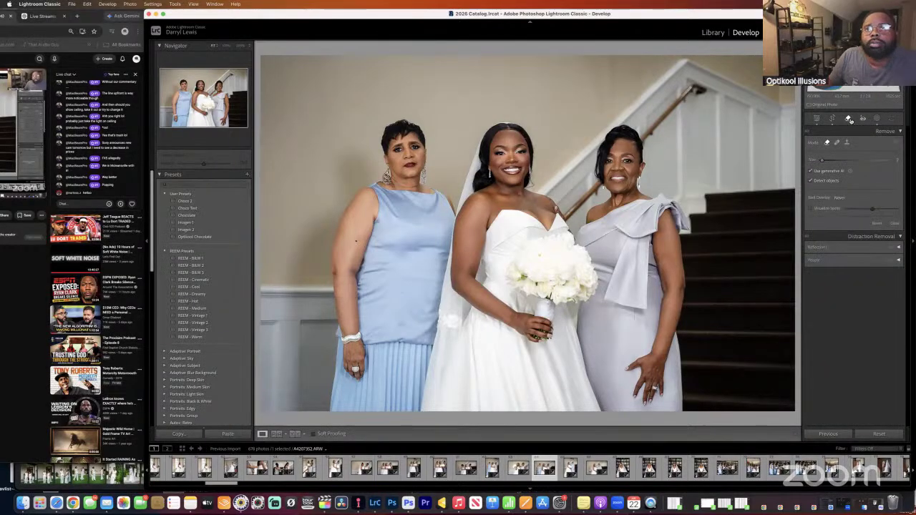
left_click(837, 143)
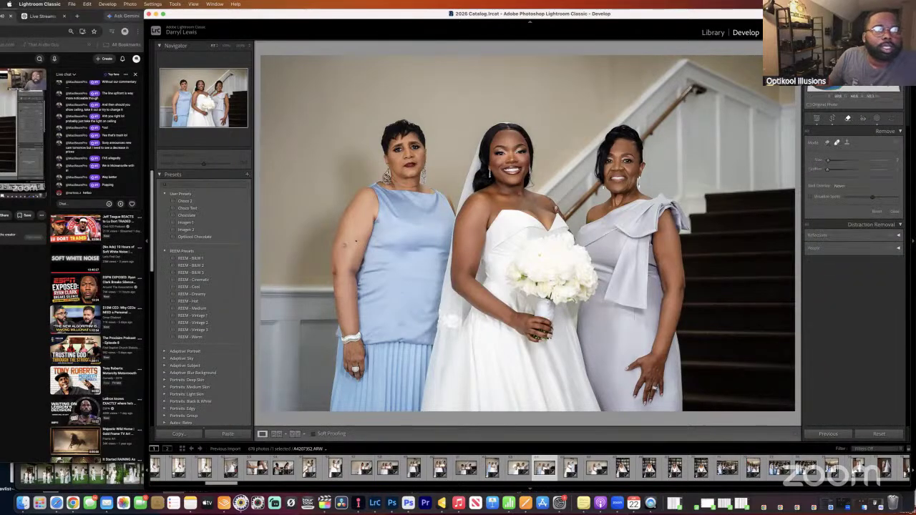
left_click(358, 243)
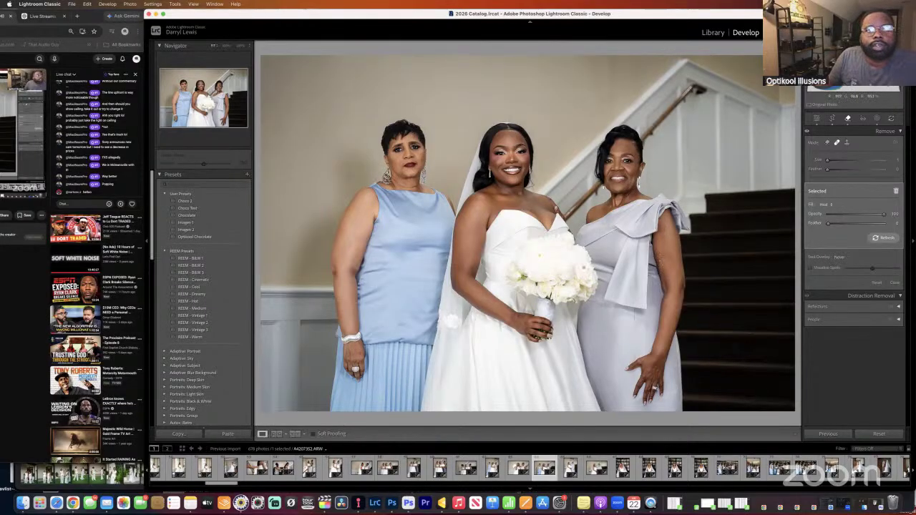
left_click(847, 119)
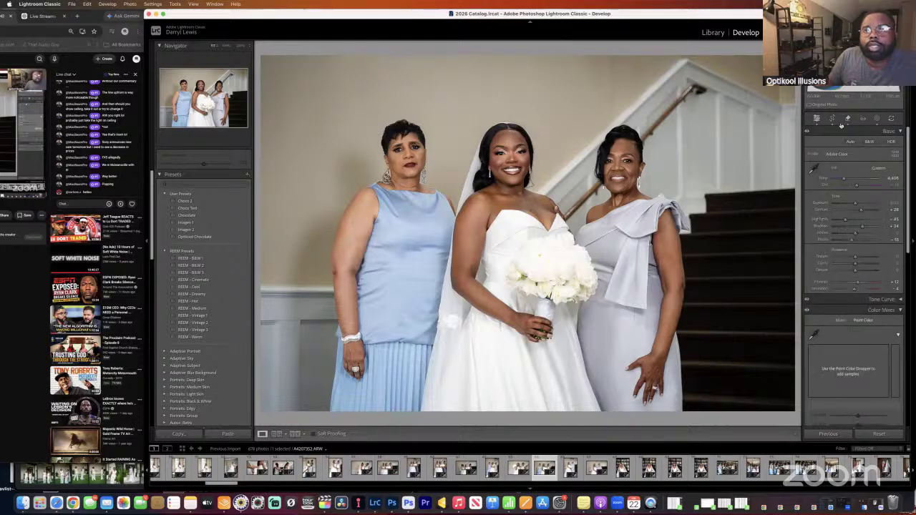
Create a brush mask with an enlarged brush covering the bride's white bouquet.
left_click(878, 118)
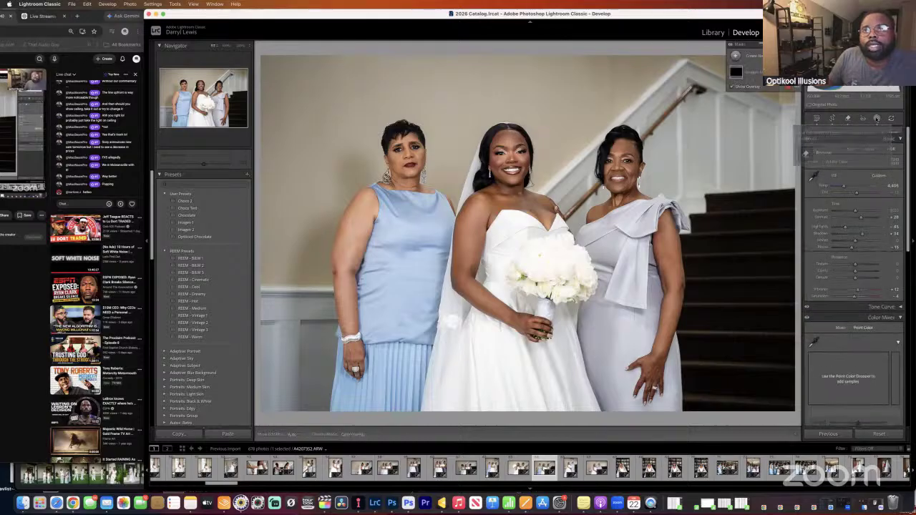
left_click(736, 55)
left_click(766, 130)
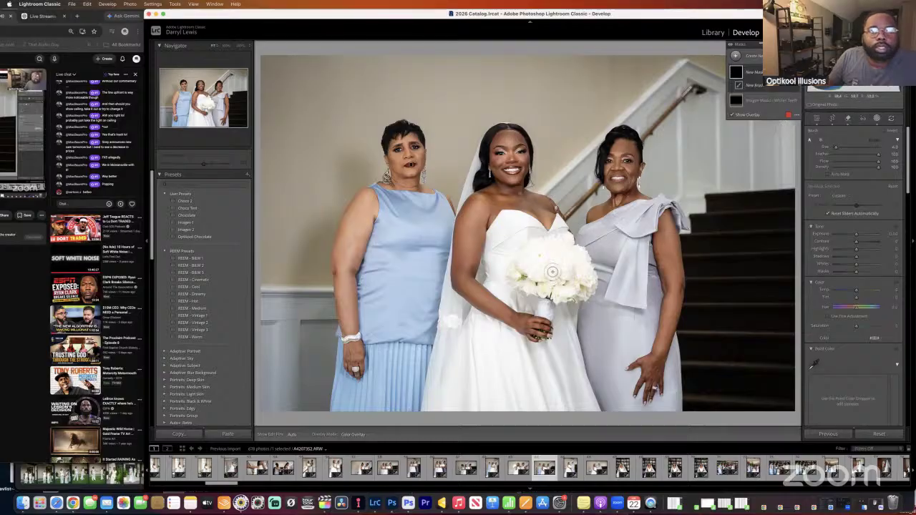
scroll(564, 262, "up", 3)
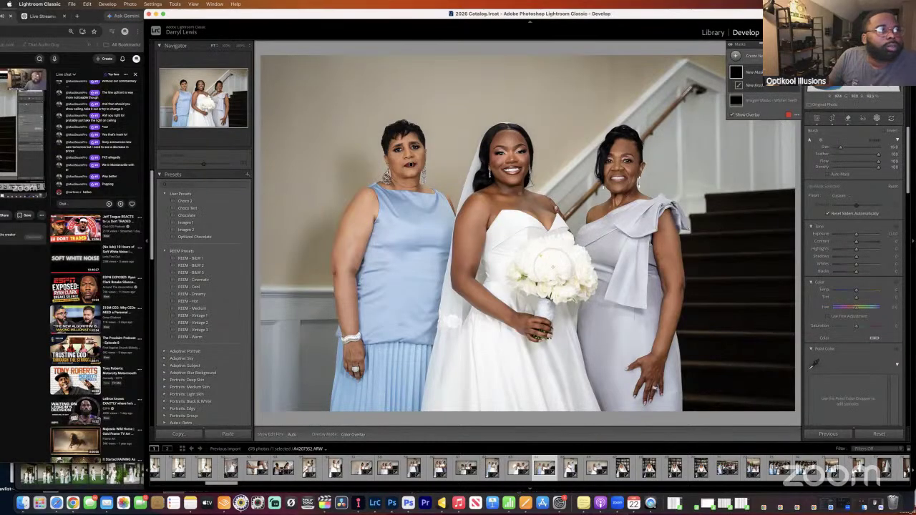
mouse_move(553, 263)
left_mouse_down()
mouse_move(569, 266)
mouse_move(565, 294)
mouse_move(587, 258)
mouse_move(544, 244)
mouse_move(519, 279)
left_mouse_up()
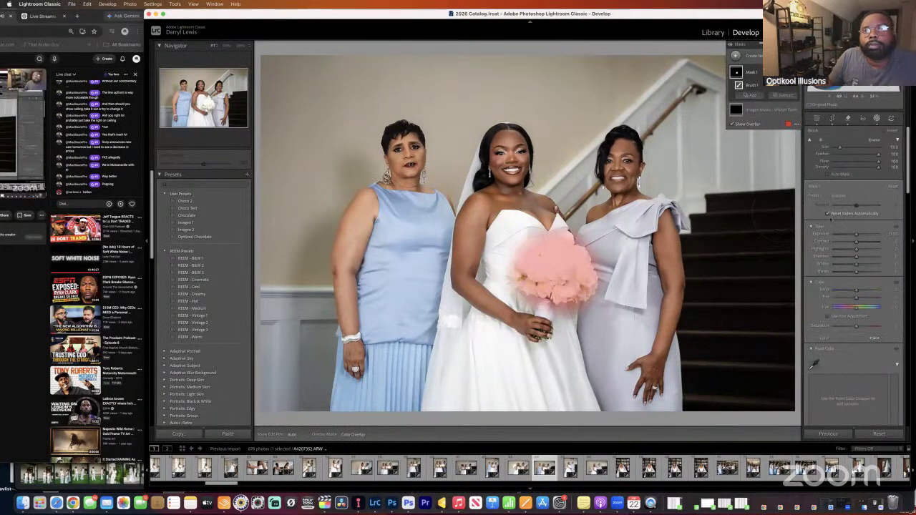
Try lowering the bouquet mask's exposure and reset it to 0.
left_click_drag(851, 238, 854, 235)
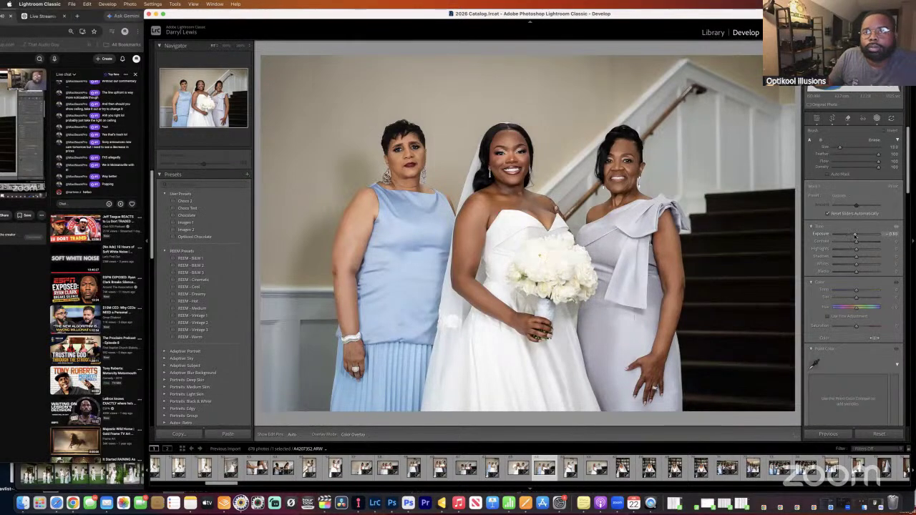
left_click(890, 234)
type("0")
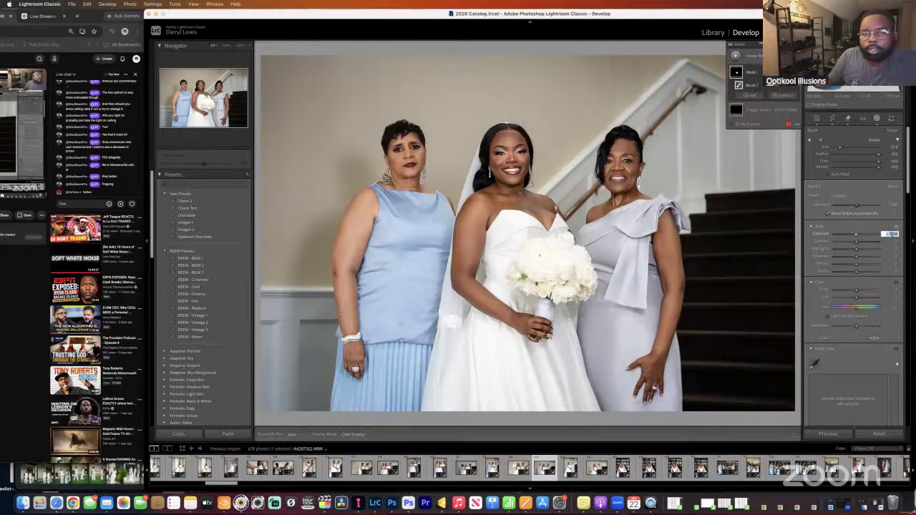
key("Return")
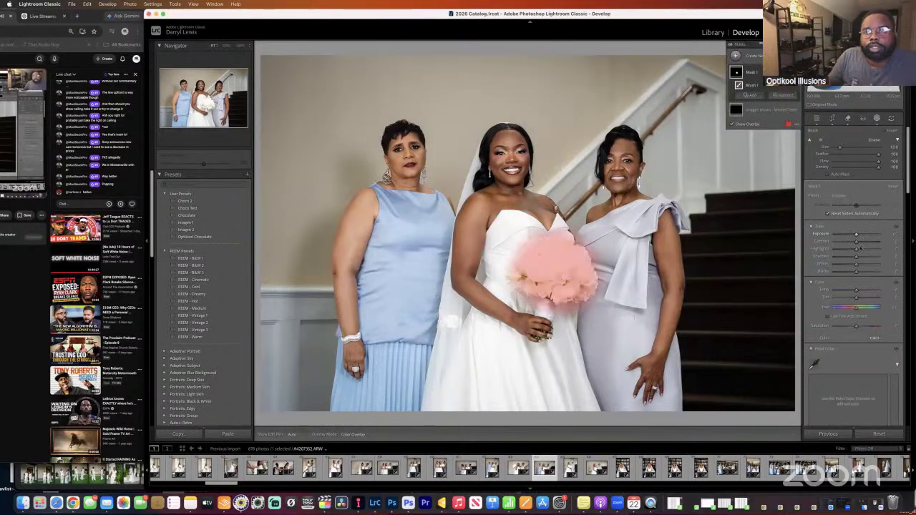
Lower the bouquet mask's highlights to about -70 and shadows to -54, and toggle the mask overlay on.
left_click_drag(842, 251, 854, 263)
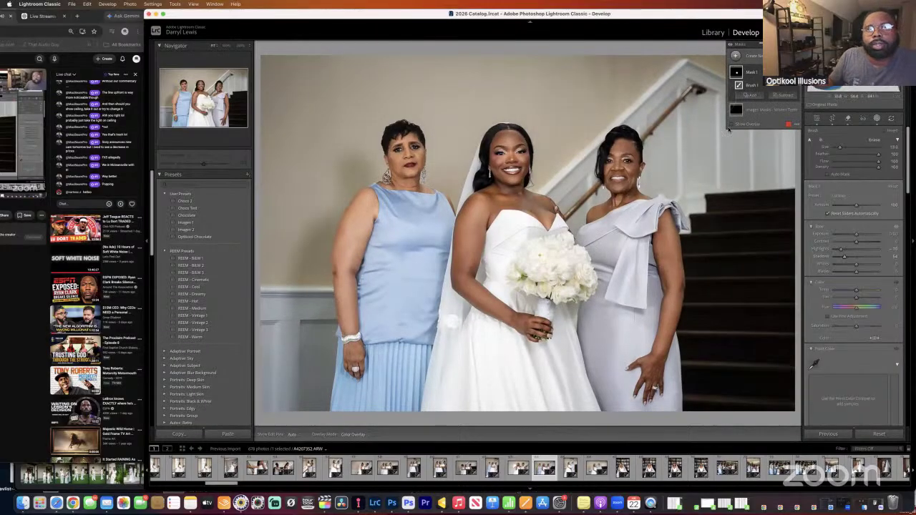
left_click(731, 125)
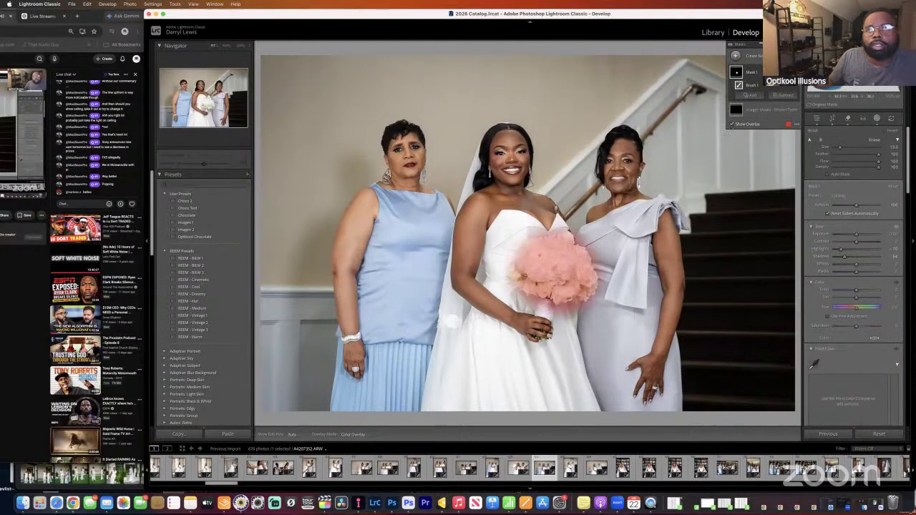
Subtract the spill around the bouquet's handle and edges from the bouquet mask with a brush, and close masking.
left_click(786, 95)
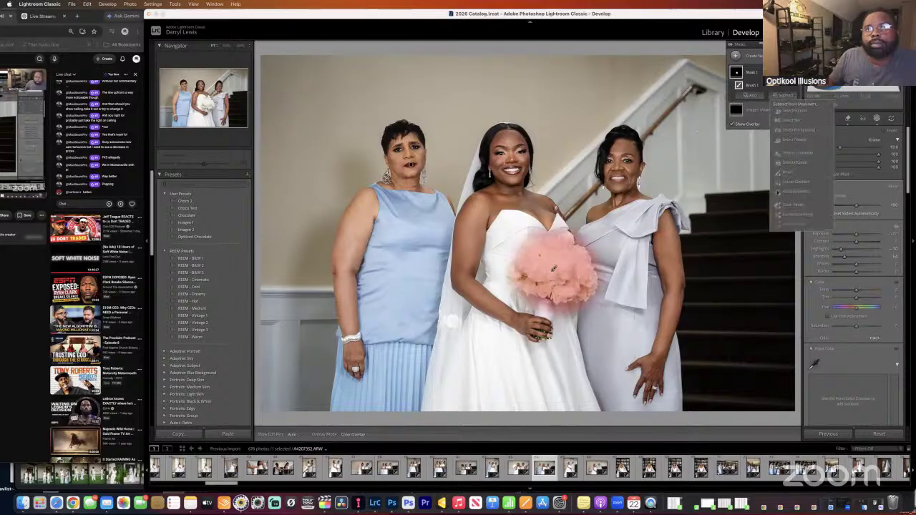
left_click(789, 174)
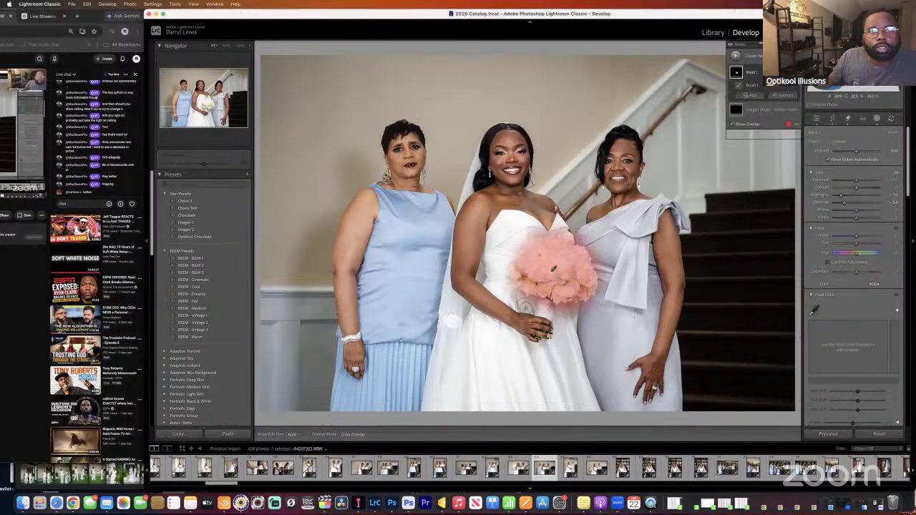
key("h")
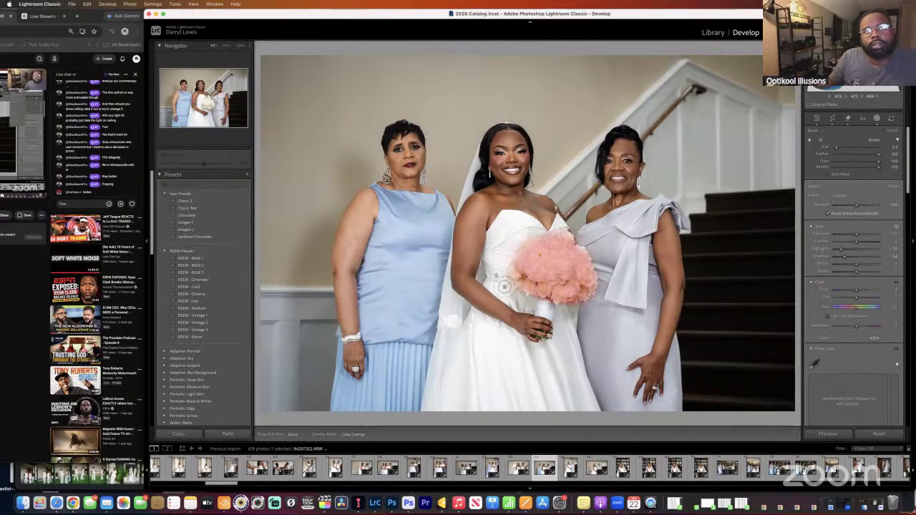
key("h")
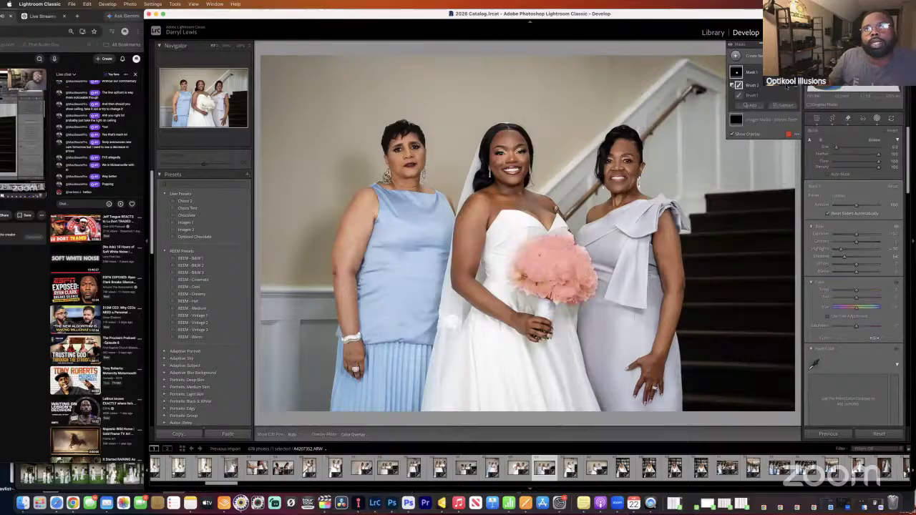
left_click(817, 119)
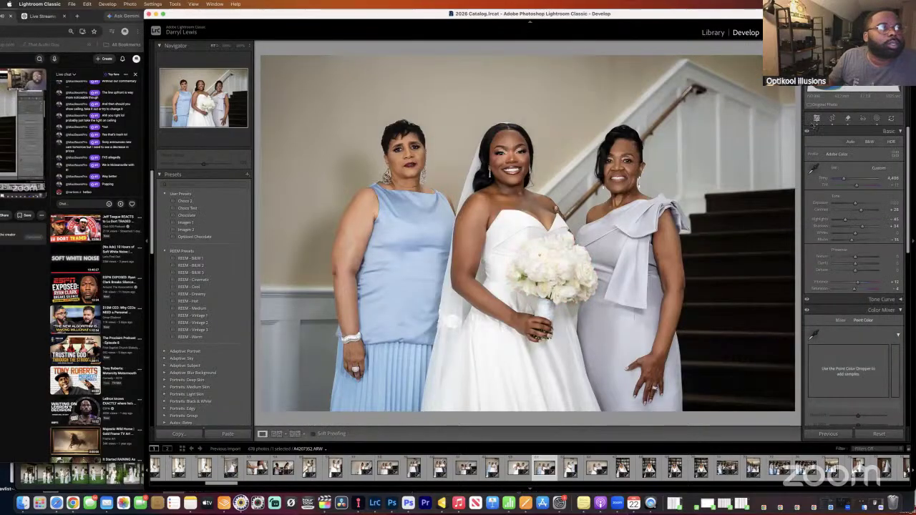
Compare the before and after views of the three-woman portrait.
key("backslash")
key("backslash")
key("backslash")
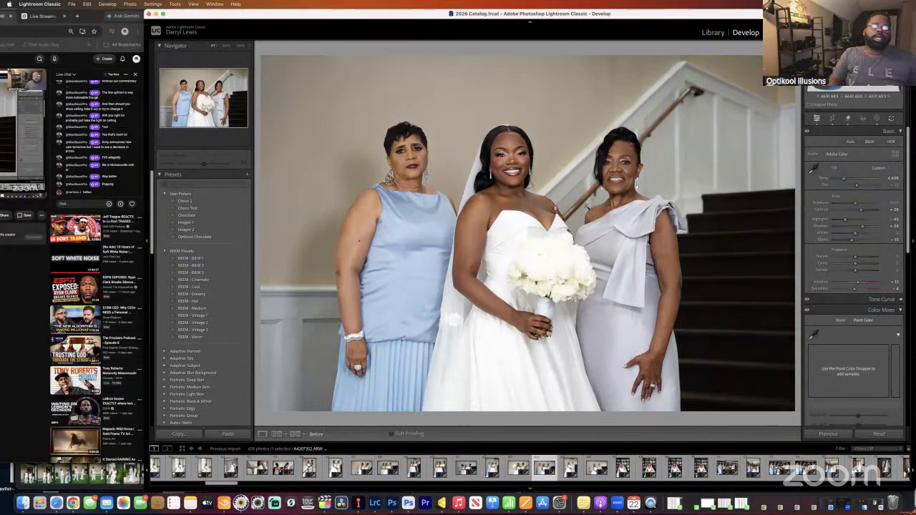
key("backslash")
key("backslash")
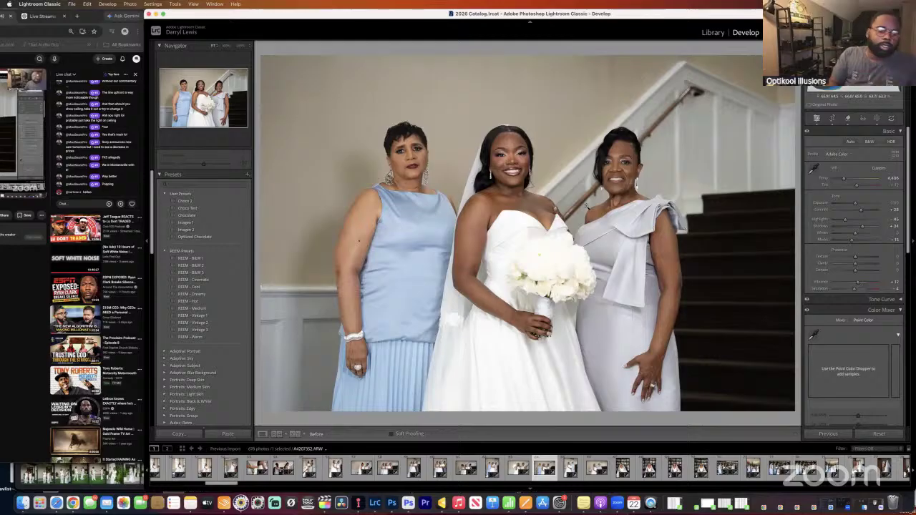
key("backslash")
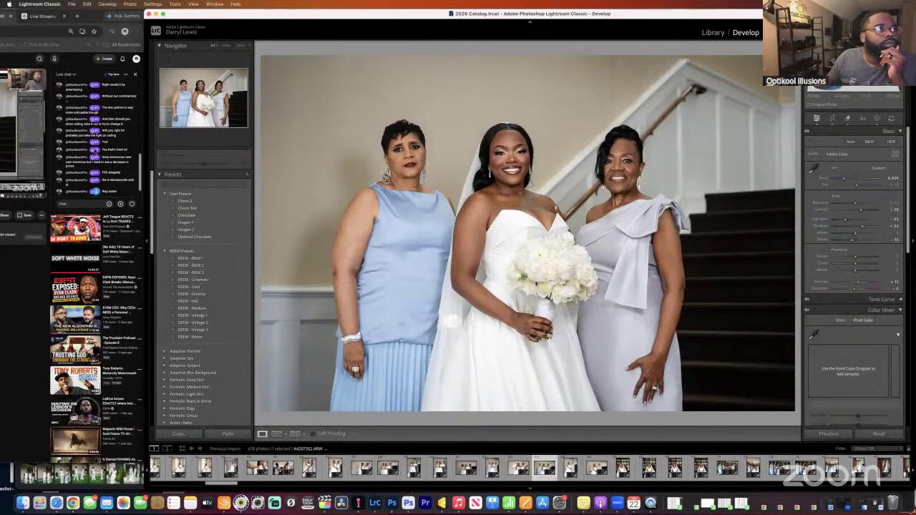
mouse_move(88, 15)
left_mouse_down()
mouse_move(357, 38)
mouse_move(91, 16)
left_mouse_up()
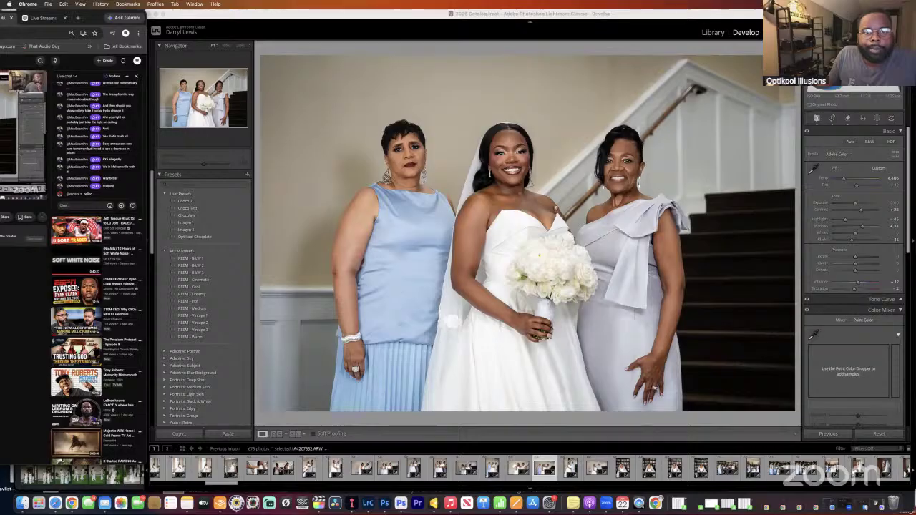
In the full-length portrait of the bride and woman in blue, heal the floor spot beside the blue skirt and set exposure to -0.15.
left_click(570, 466)
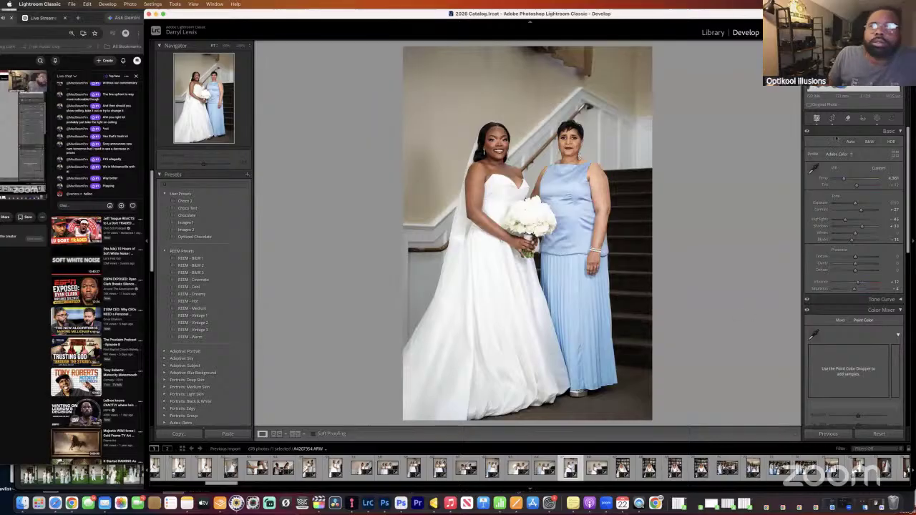
left_click(848, 118)
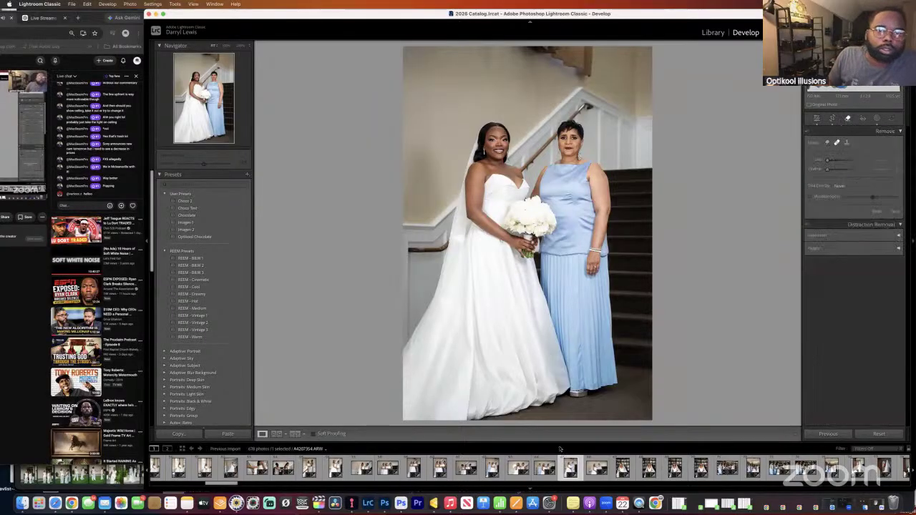
left_click(597, 404)
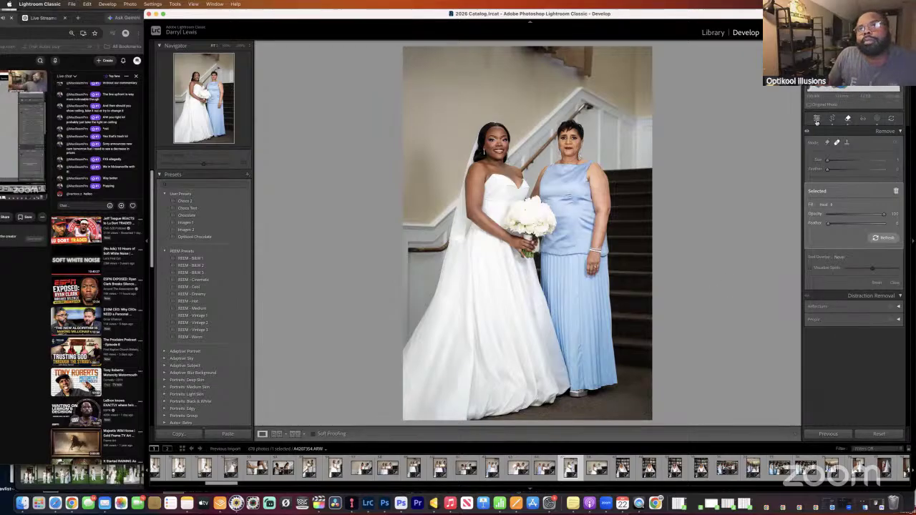
left_click(817, 118)
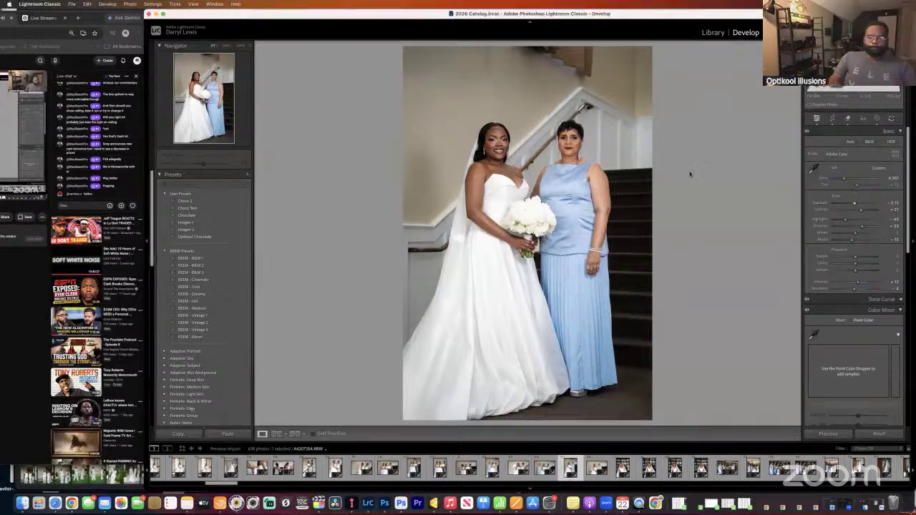
Compare the before and after views of the full-length portrait of the bride and woman in blue.
key("backslash")
key("backslash")
key("backslash")
key("backslash")
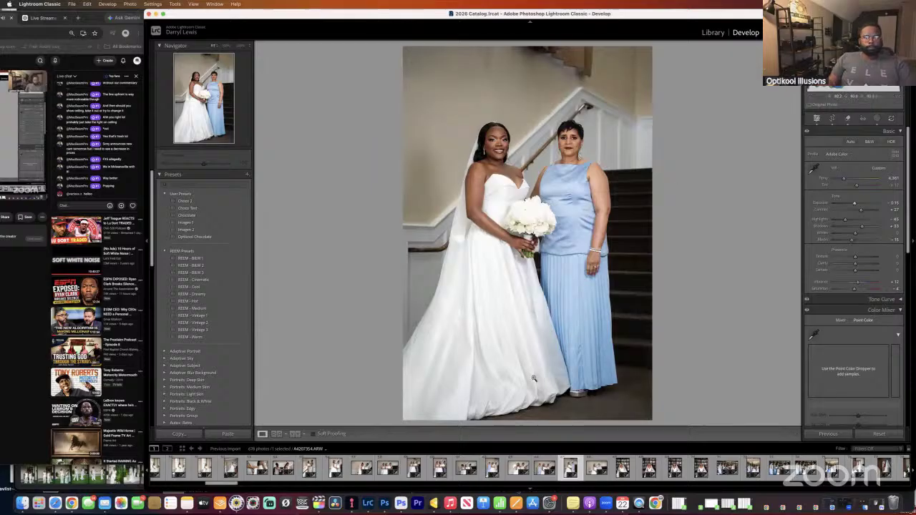
Lower the exposure to about +0.45 in the closer portrait of the bride and the woman in blue.
left_click(597, 466)
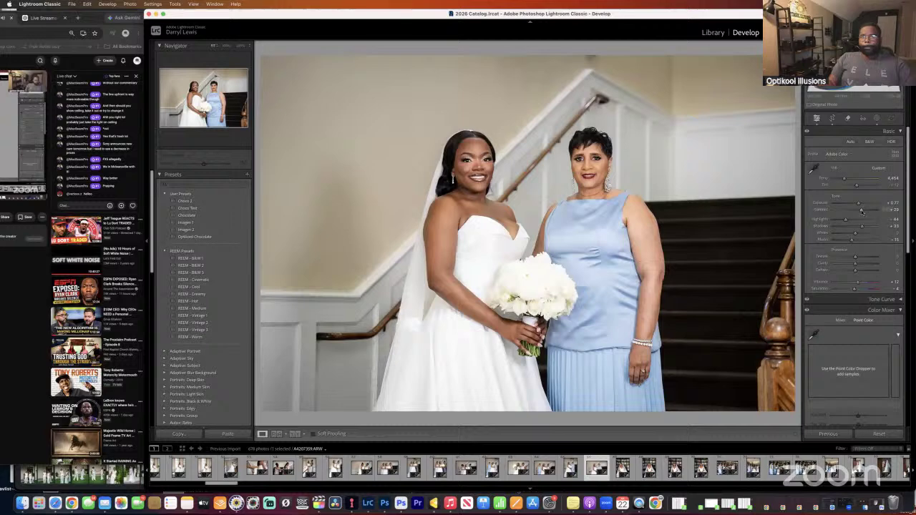
left_click_drag(859, 203, 858, 206)
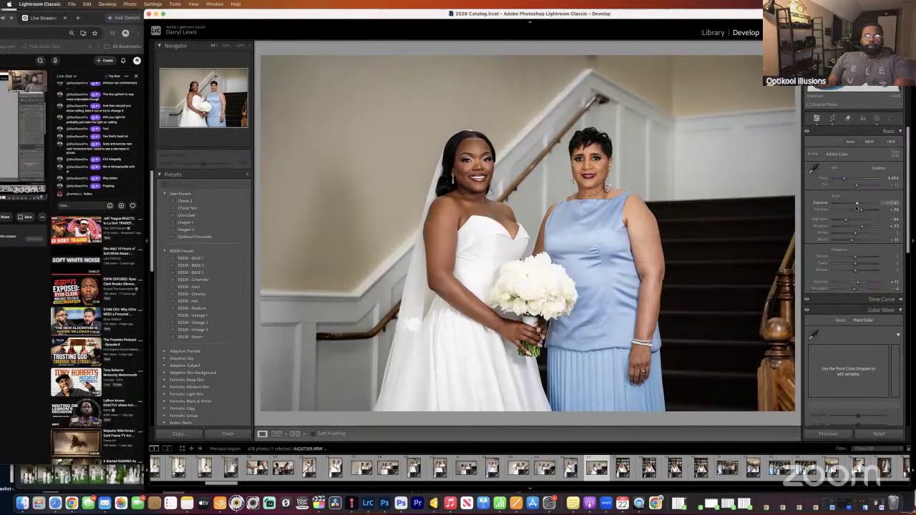
left_click_drag(859, 207, 859, 205)
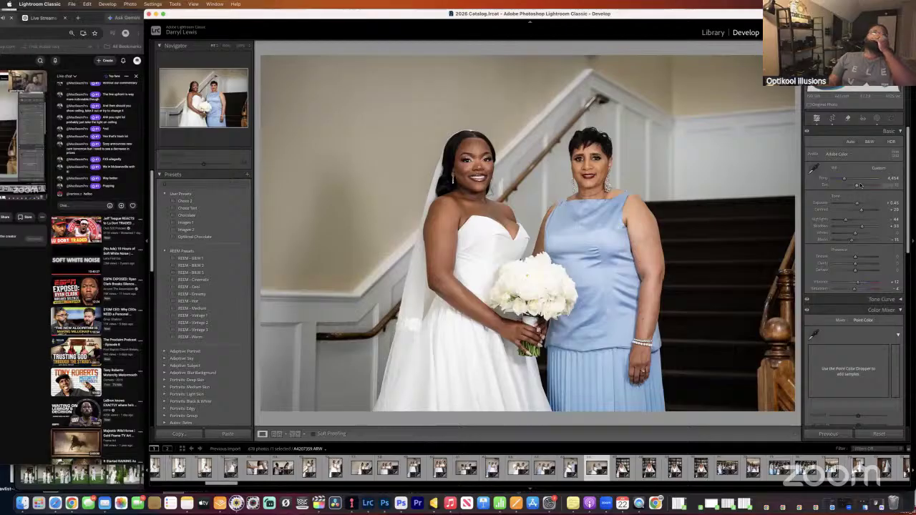
left_click_drag(861, 185, 861, 185)
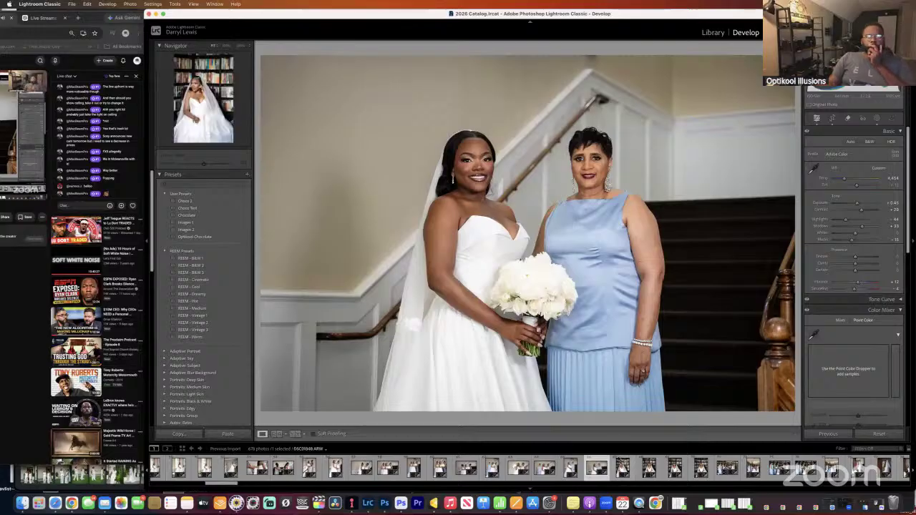
In the seated bride's library portrait, lower the exposure and remove the marks above the neckline and on the chest with generative AI.
left_click(622, 468)
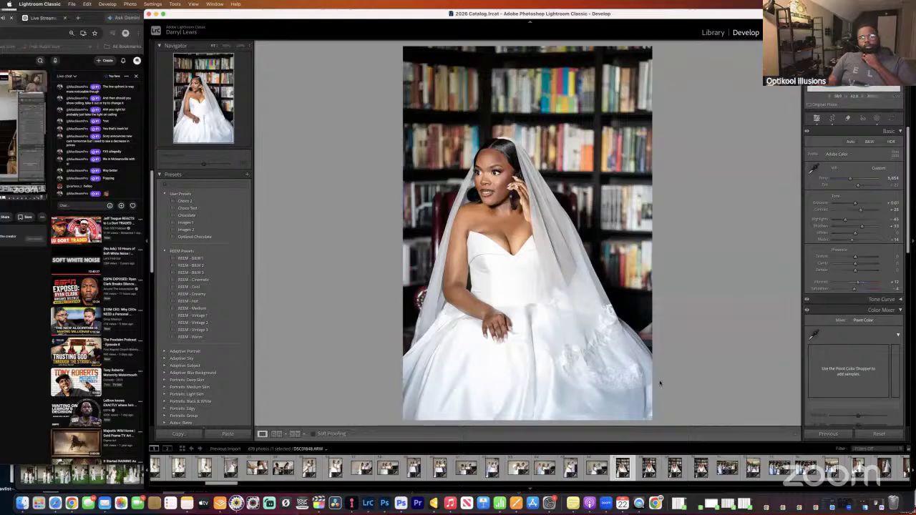
left_click_drag(855, 204, 853, 205)
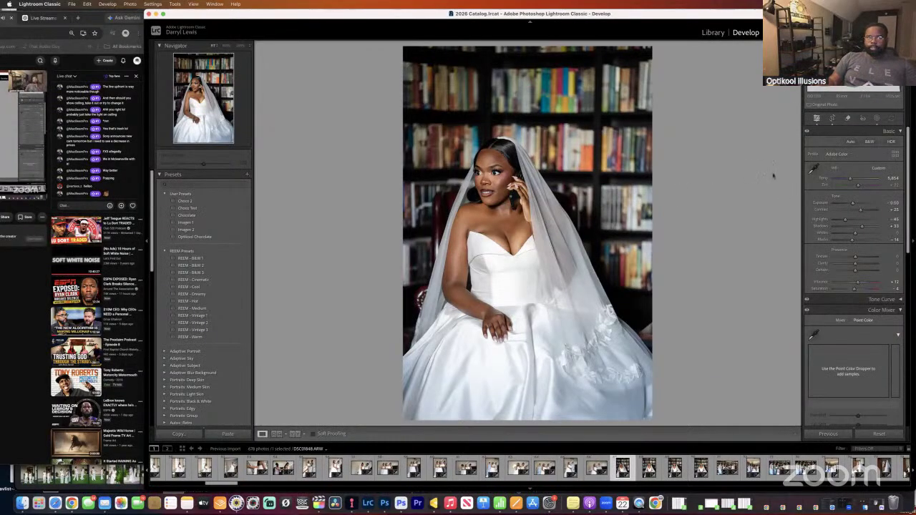
left_click(847, 119)
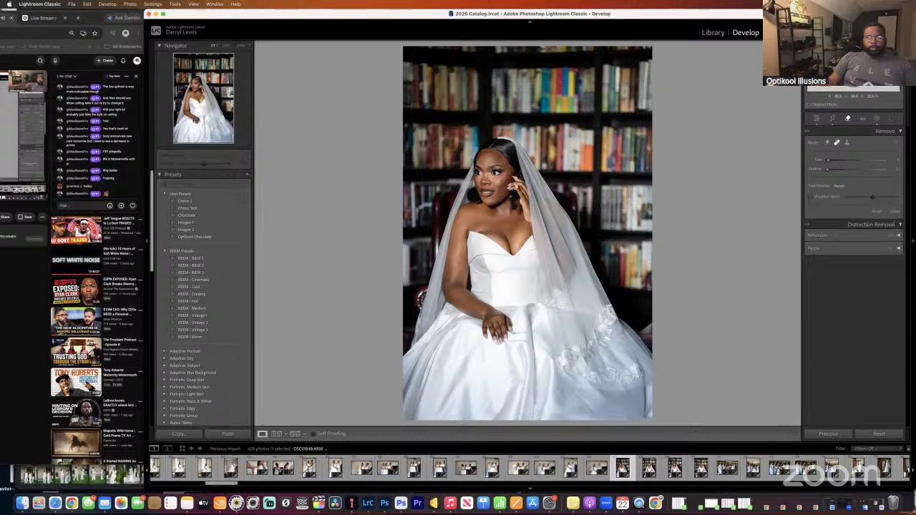
left_click(827, 142)
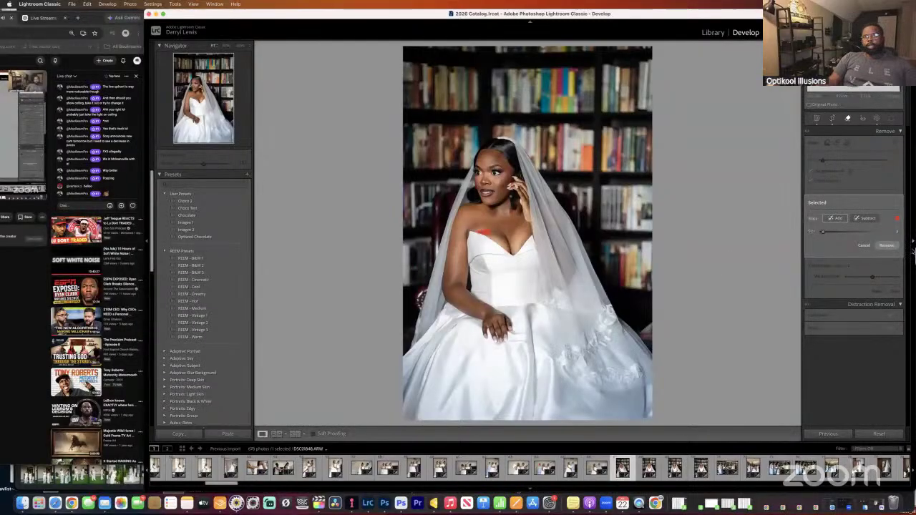
left_click(888, 246)
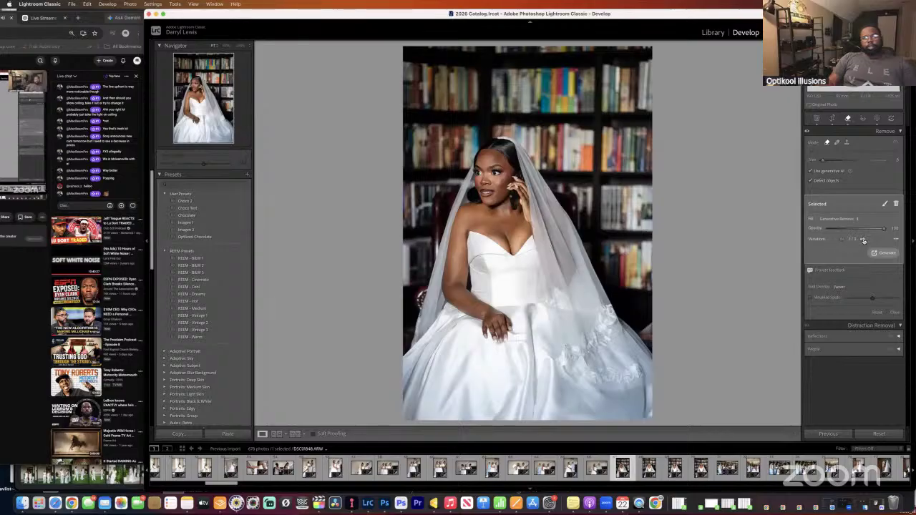
left_click(539, 236)
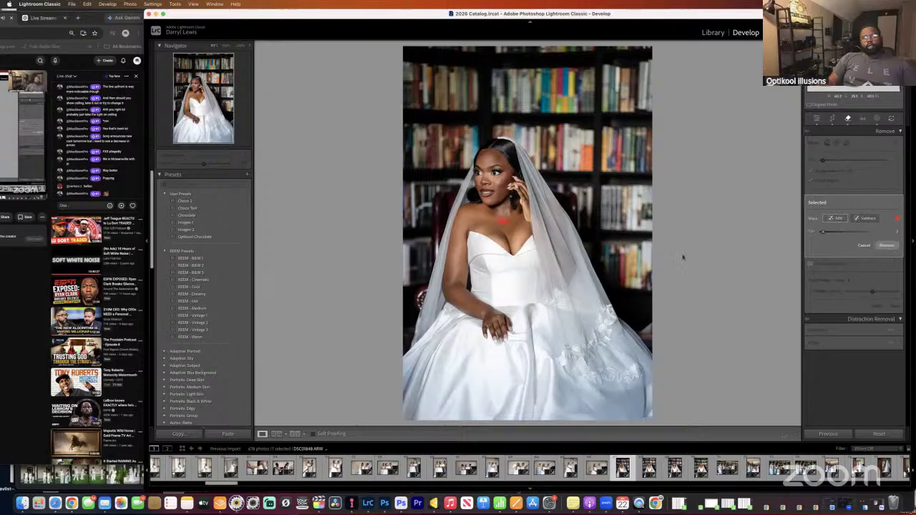
left_click(887, 246)
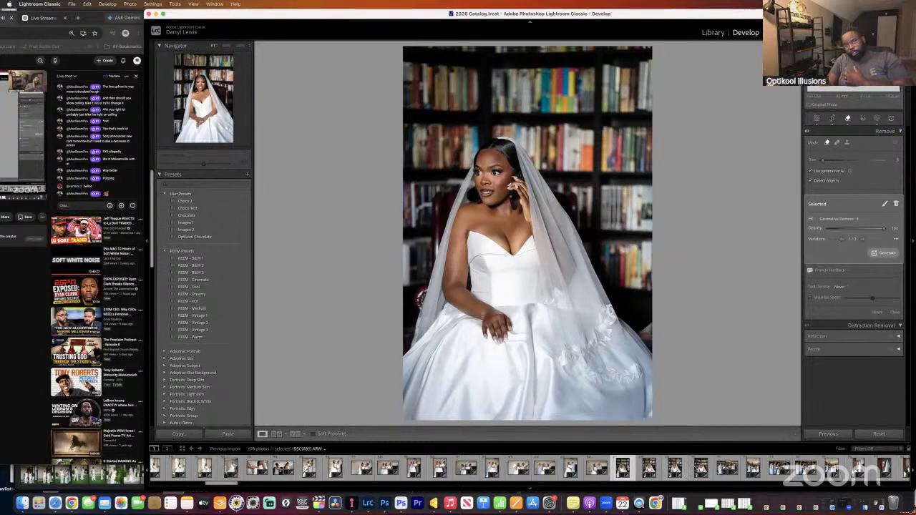
Lower the exposure to about -0.20 in the library portrait of the bride facing the camera, and compare before and after.
scroll(687, 469, "right", 10)
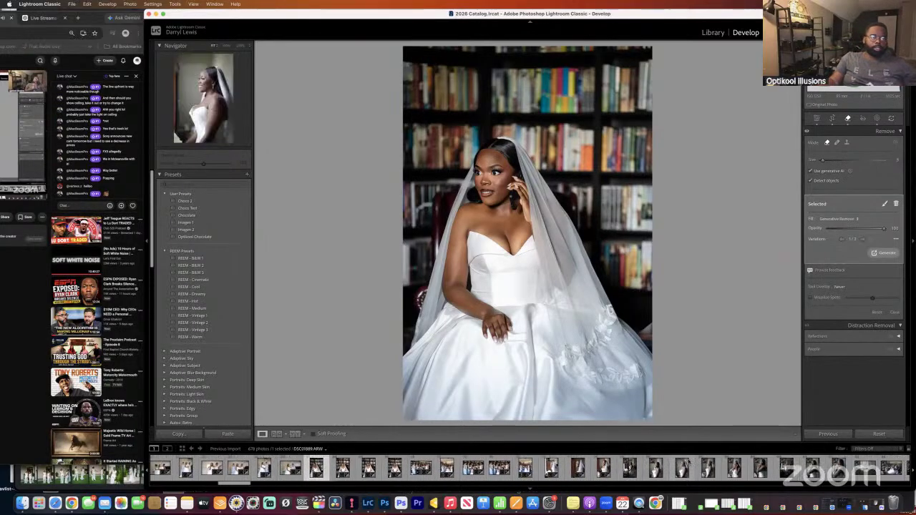
scroll(691, 465, "right", 2)
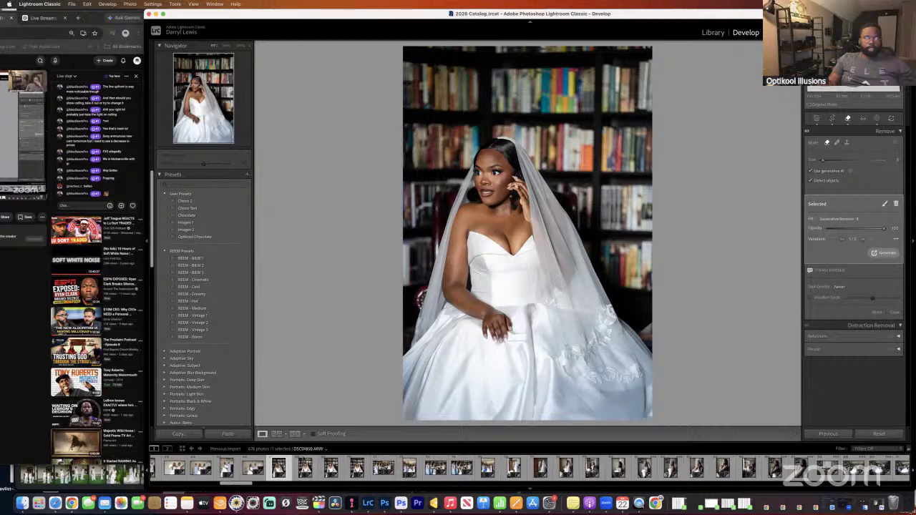
left_click(305, 468)
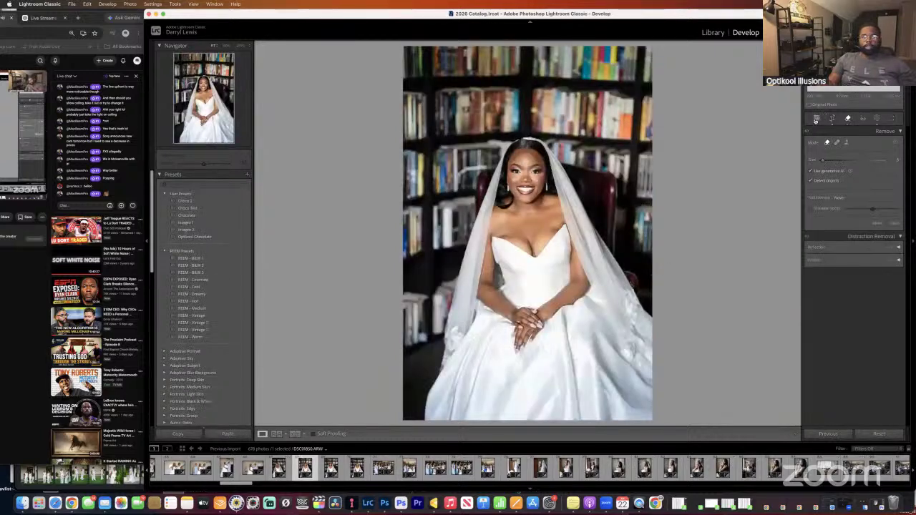
left_click(817, 118)
left_click_drag(857, 205, 854, 206)
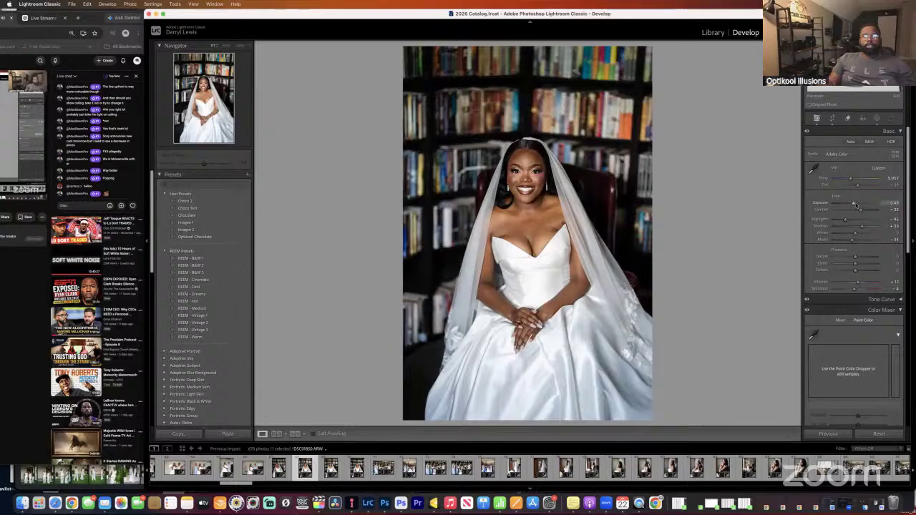
key("backslash")
key("backslash")
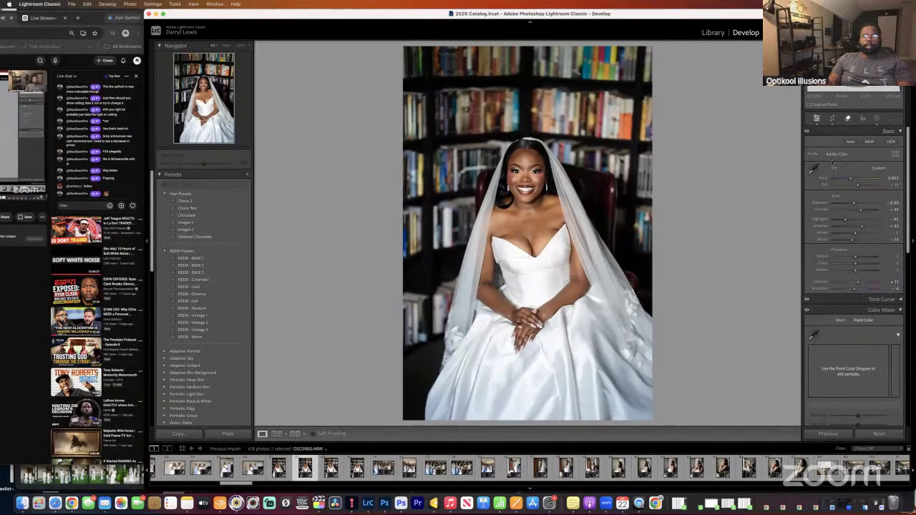
Remove the skin marks above both sides of the dress neckline and on the bride's central chest with generative AI.
key("q")
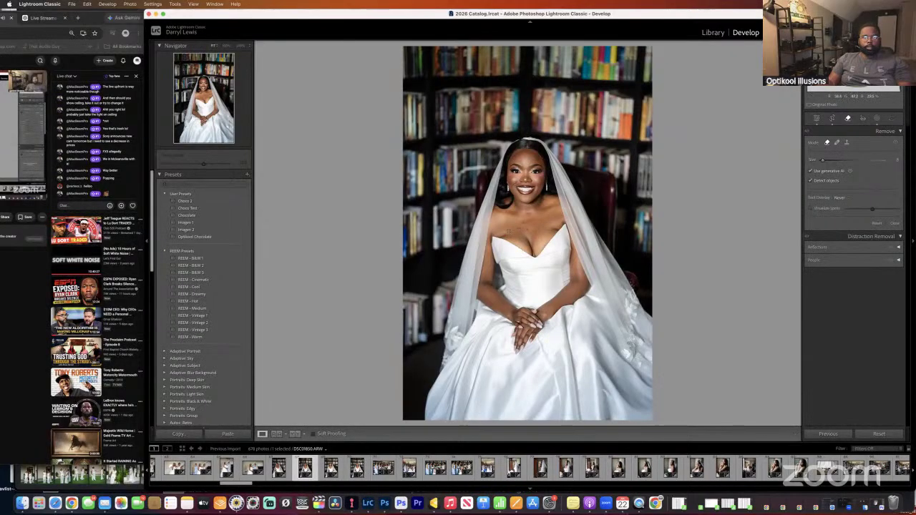
left_click(505, 240)
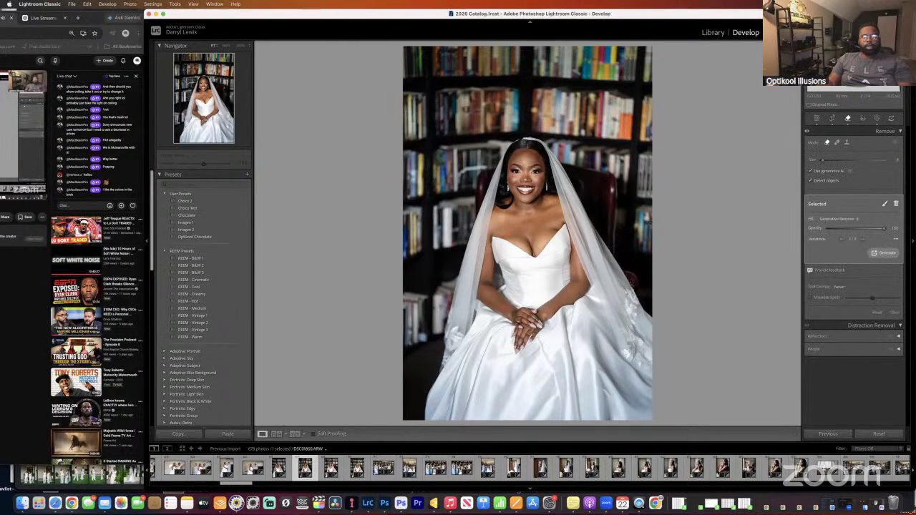
left_click(557, 230)
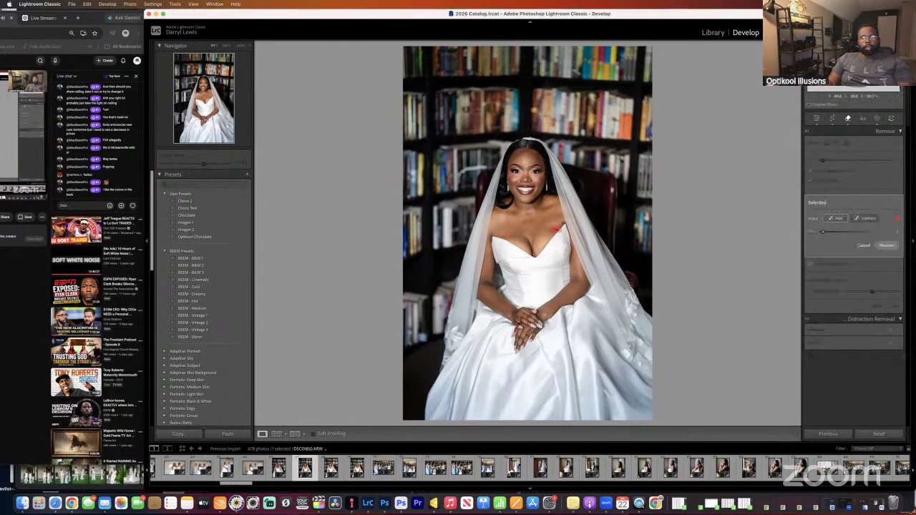
left_click(886, 245)
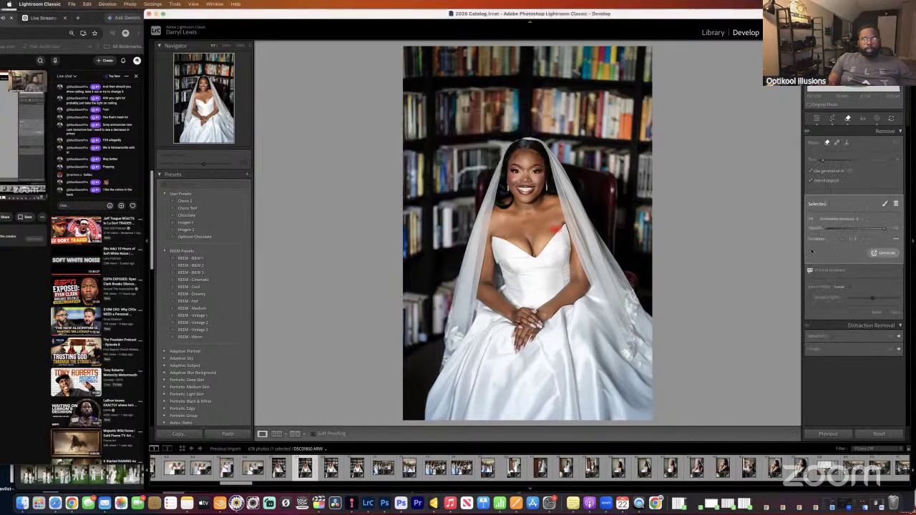
left_click_drag(522, 224, 533, 223)
left_click(887, 246)
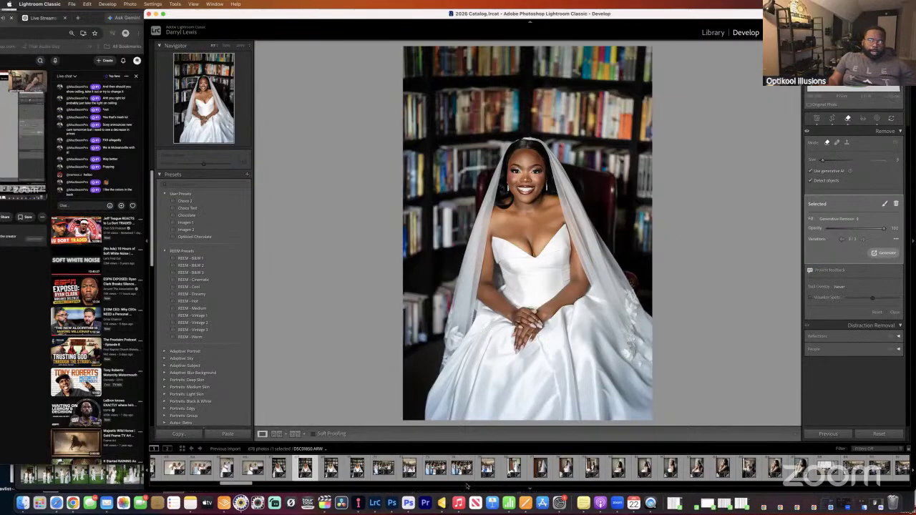
Open the next seated bride portrait, with her head slightly tilted, and adjust the exposure to about -0.05.
left_click(360, 472)
left_click(331, 468)
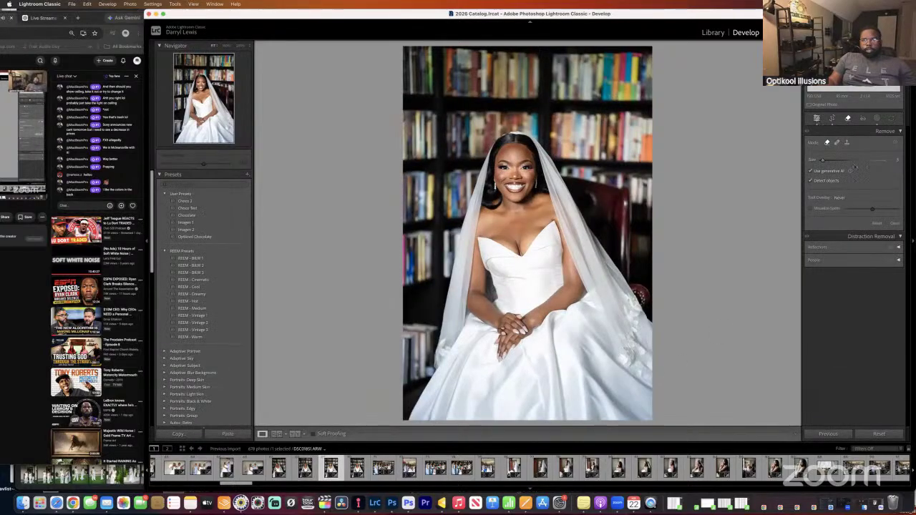
key("q")
double_click(855, 203)
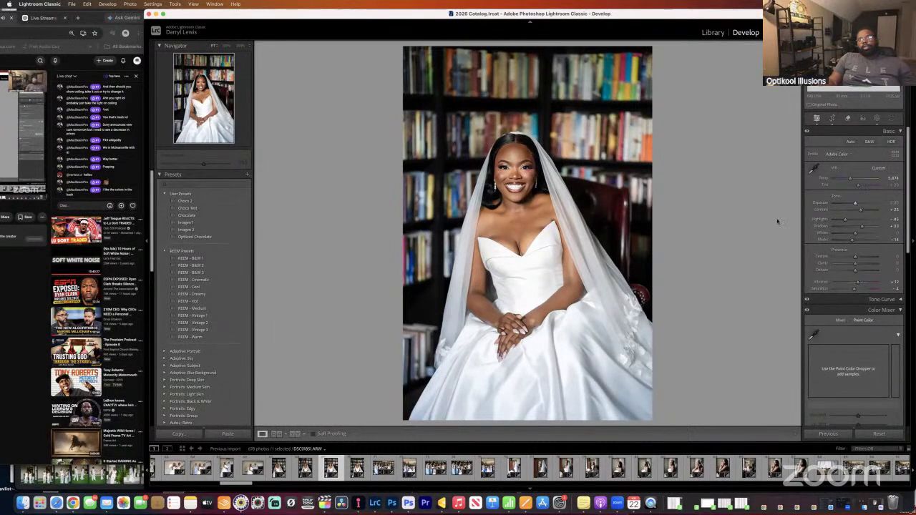
left_click_drag(854, 204, 856, 207)
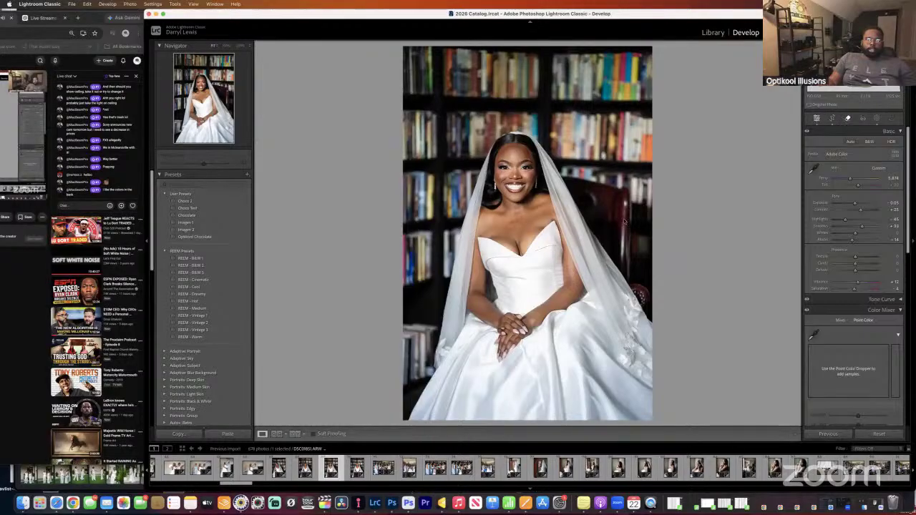
Remove the marks on the bride's central chest and above the dress neckline with generative AI, choosing another variation for the neckline.
key("q")
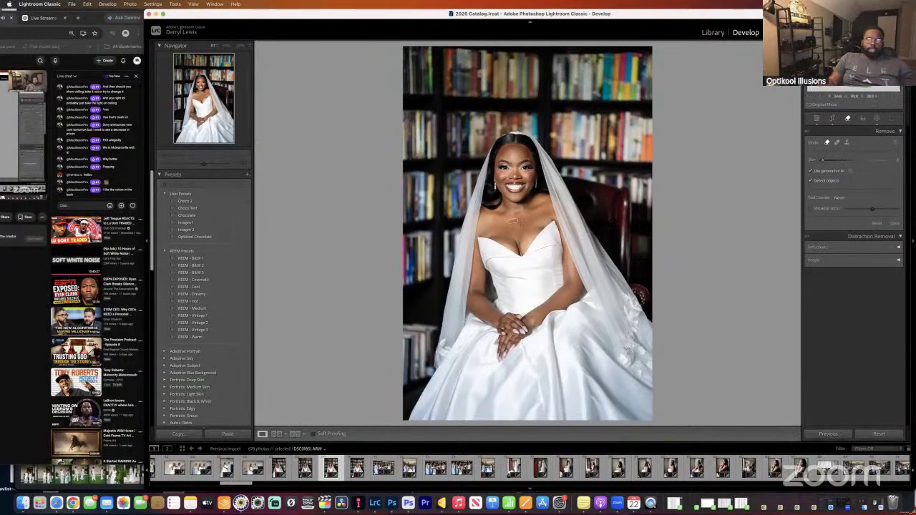
left_click(512, 222)
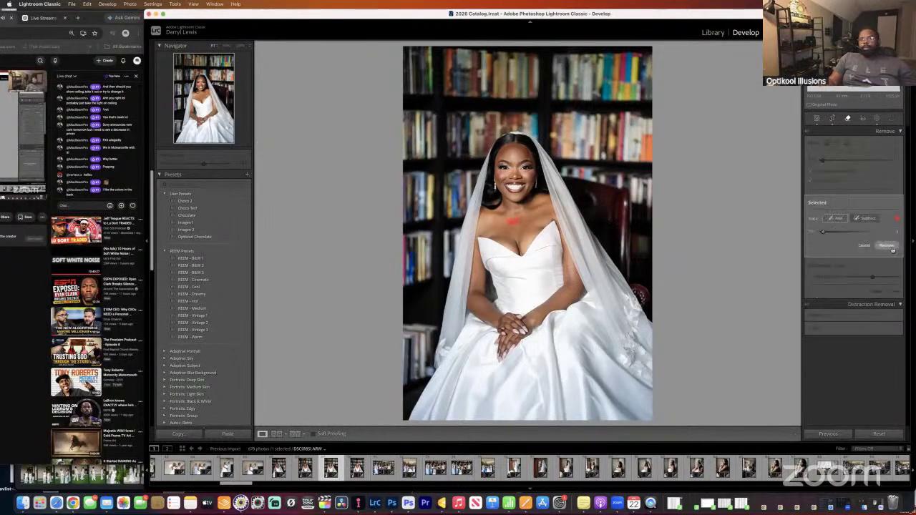
left_click(887, 246)
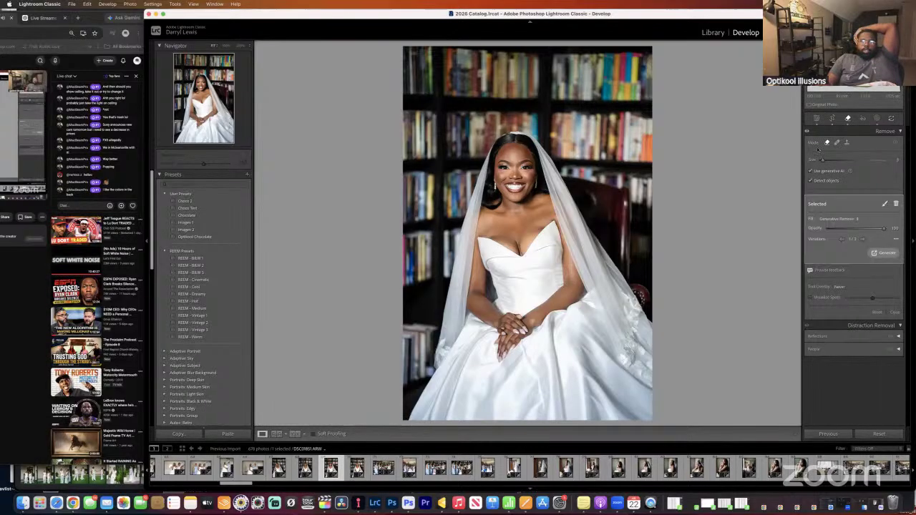
left_click(885, 204)
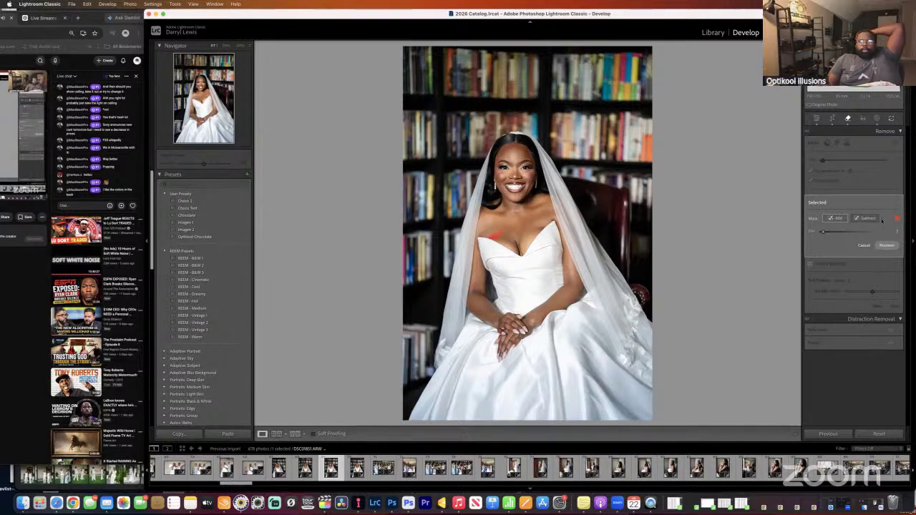
left_click(887, 245)
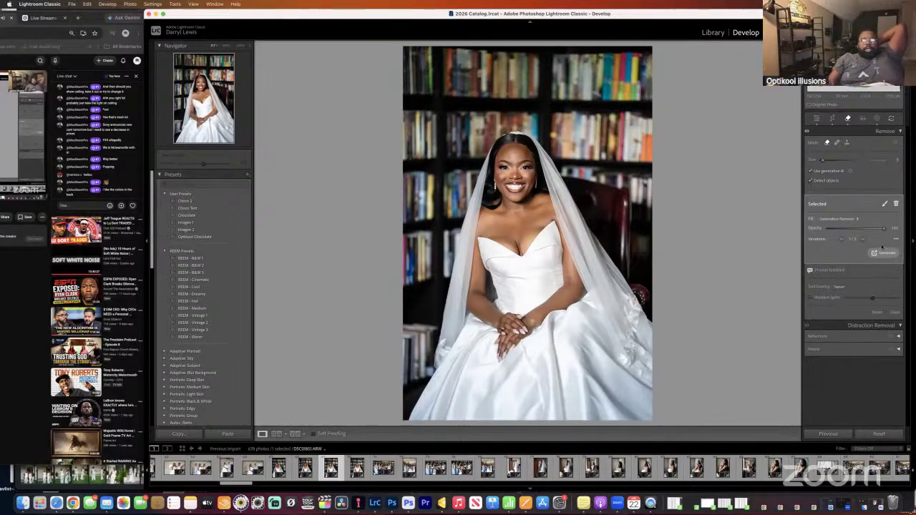
left_click(863, 240)
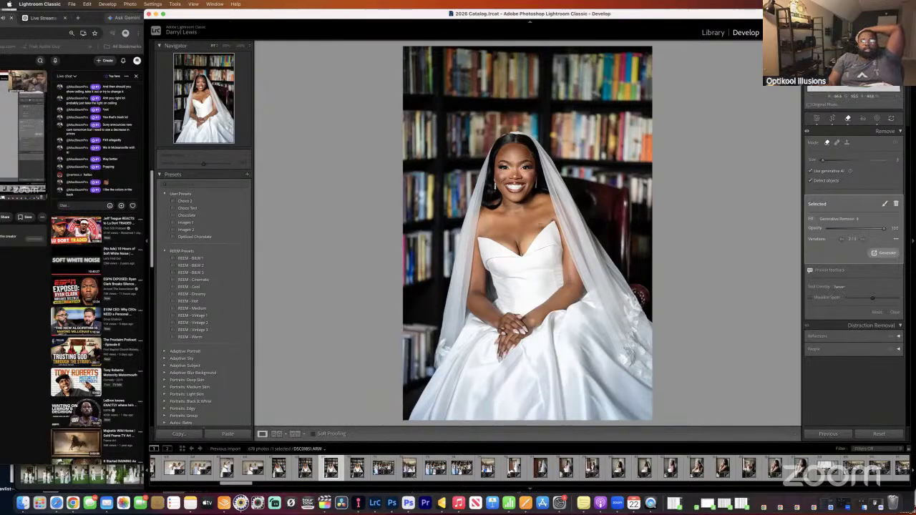
Open the library group portrait of the seated bride with the women in blue, and compare before and after.
left_click(383, 468)
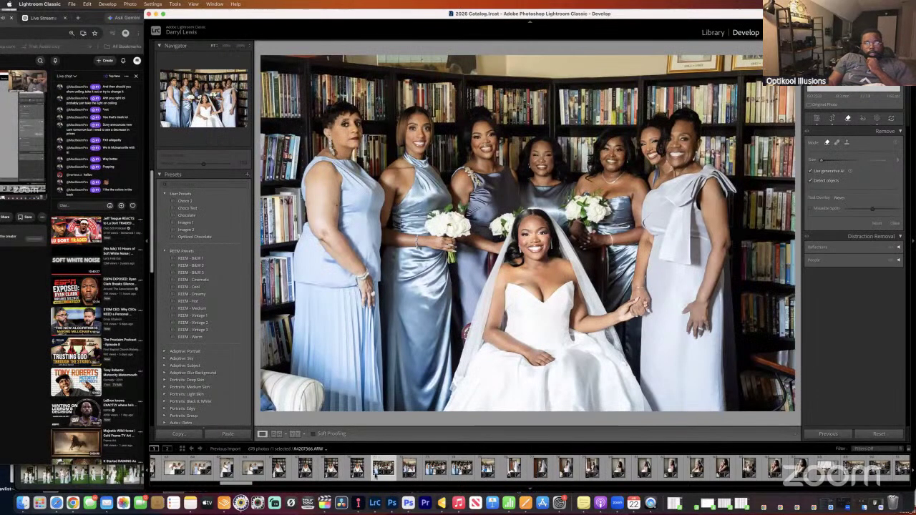
key("backslash")
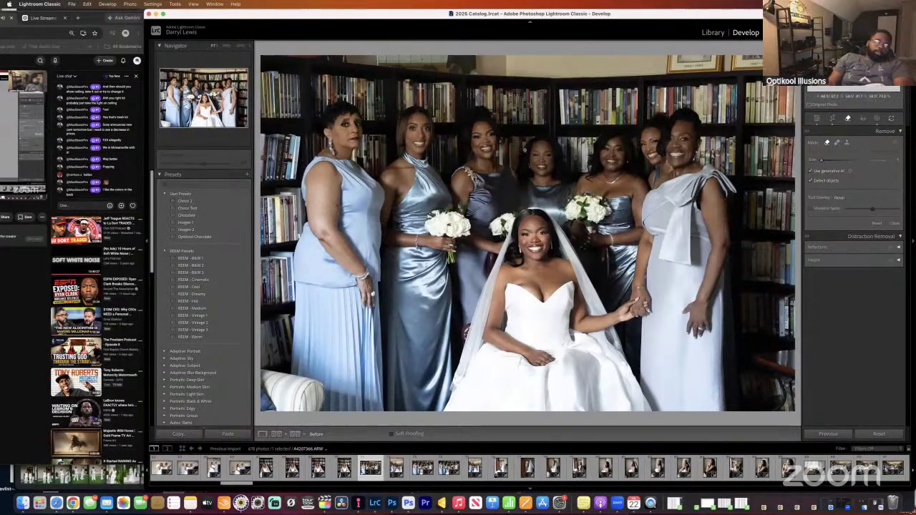
key("backslash")
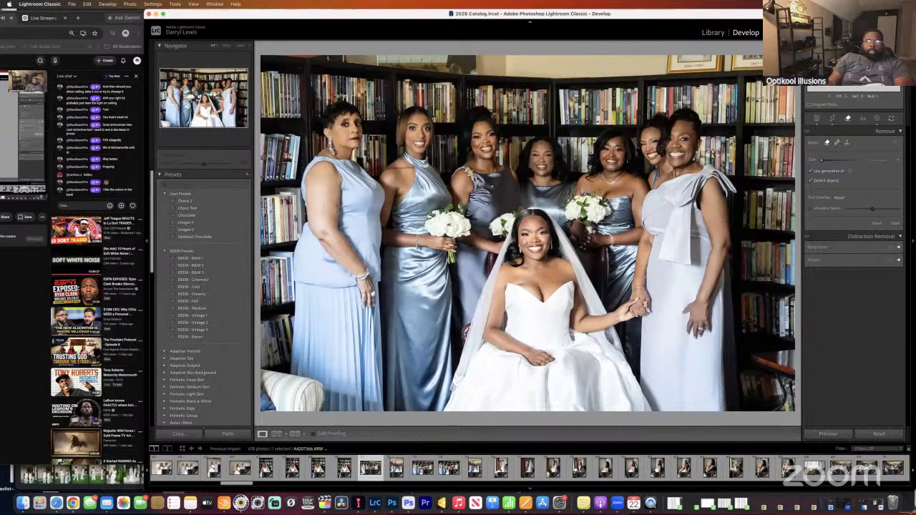
key("backslash")
key("backslash")
key("q")
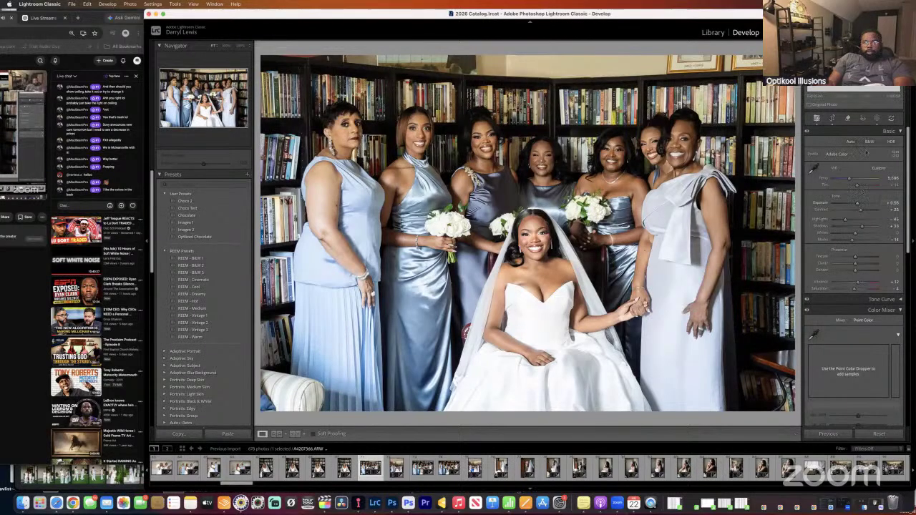
Create a background mask and add brush strokes over the faces and upper bodies of the standing women.
left_click(879, 118)
left_click(752, 56)
left_click(774, 91)
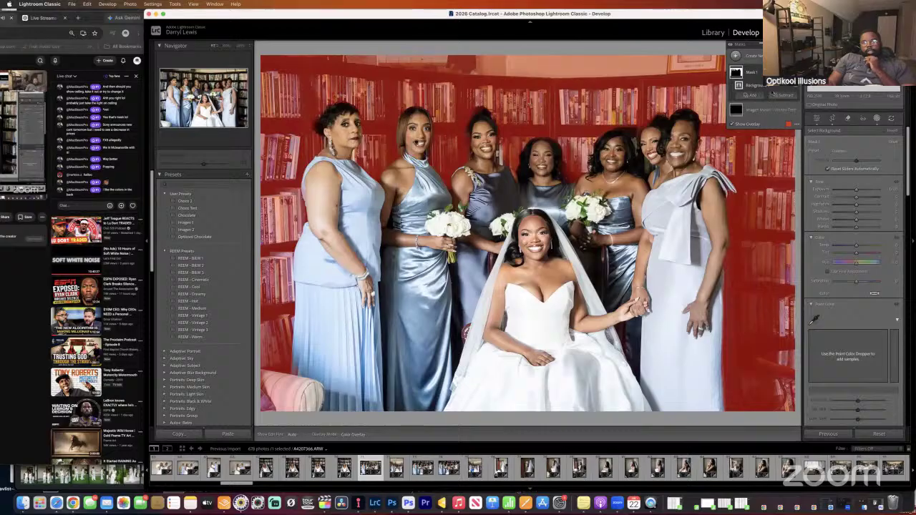
left_click(757, 95)
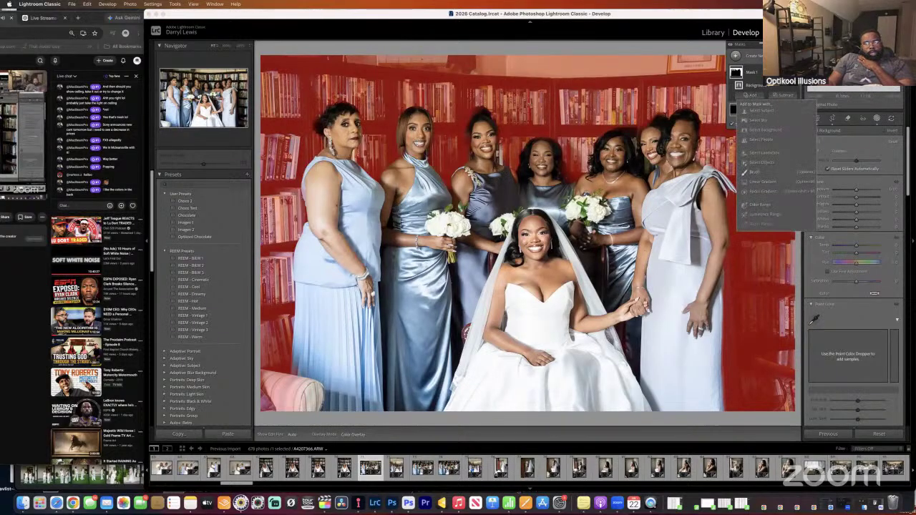
left_click(756, 173)
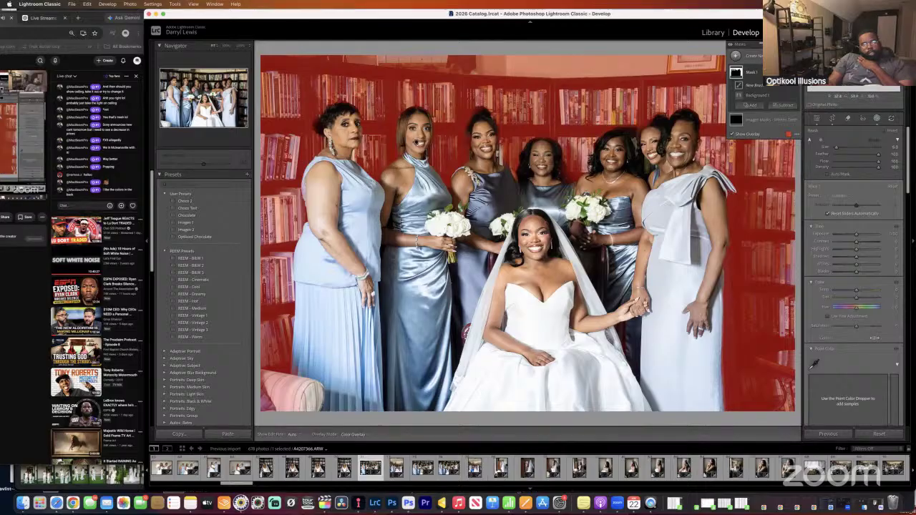
mouse_move(308, 150)
left_mouse_down()
mouse_move(437, 157)
mouse_move(659, 136)
mouse_move(737, 172)
mouse_move(680, 257)
left_mouse_up()
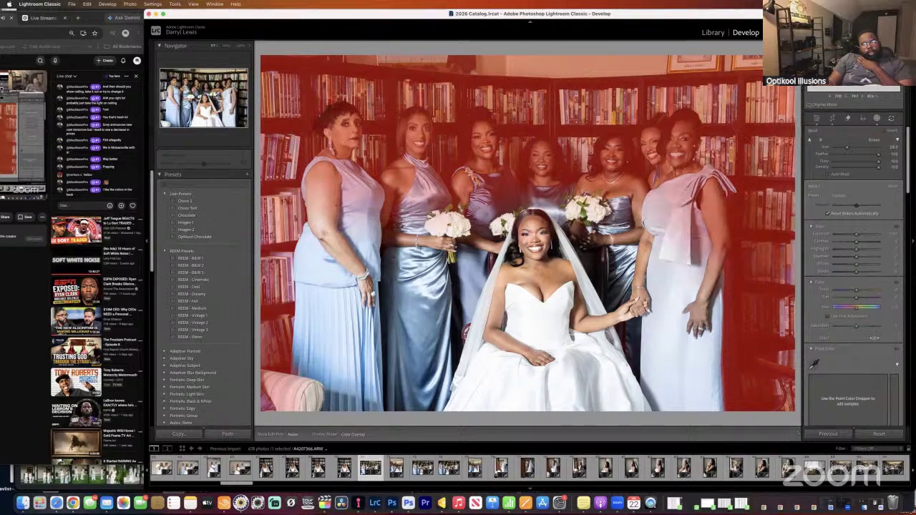
Lower the group portrait's overall exposure to about -0.15.
left_click(817, 119)
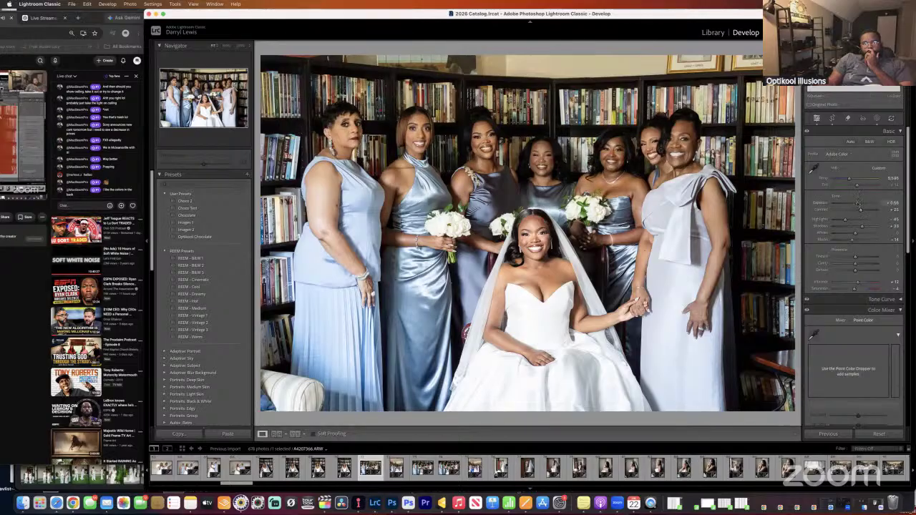
double_click(857, 204)
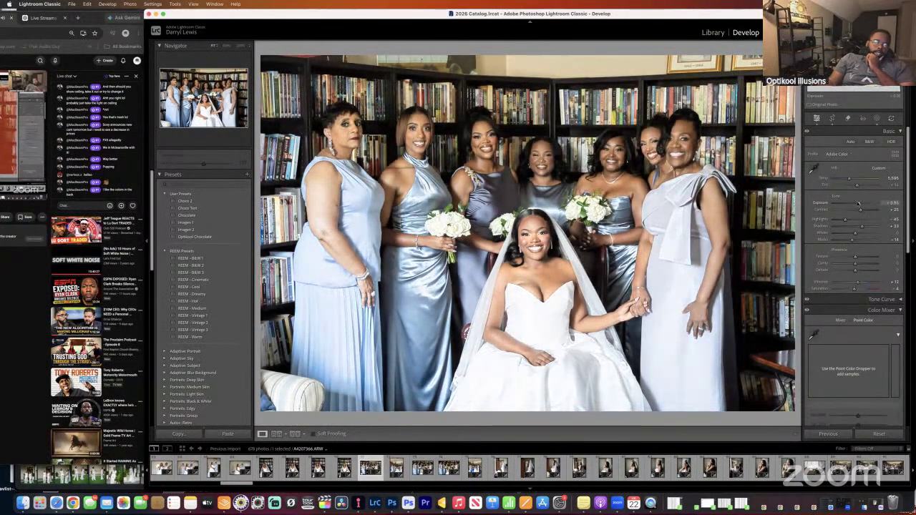
left_click_drag(858, 205, 854, 205)
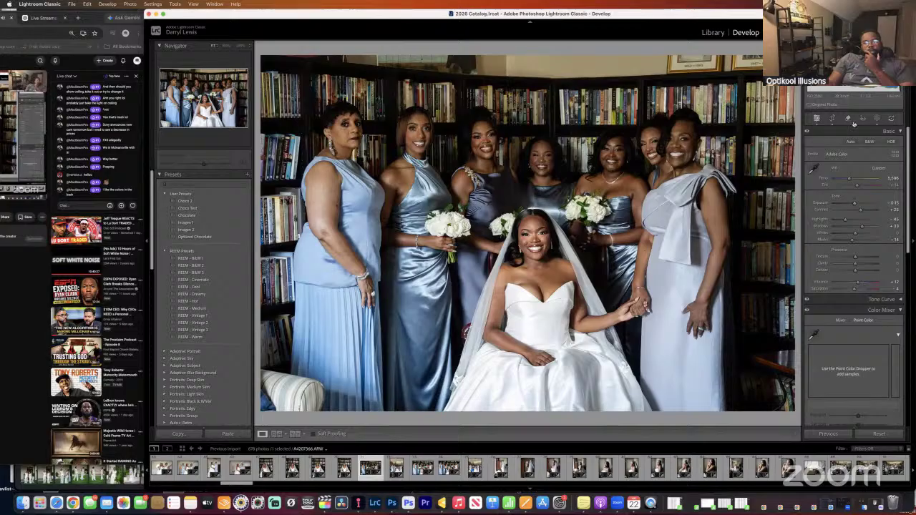
Raise the exposure of the mask covering the background and the standing women to about +1.
left_click(877, 119)
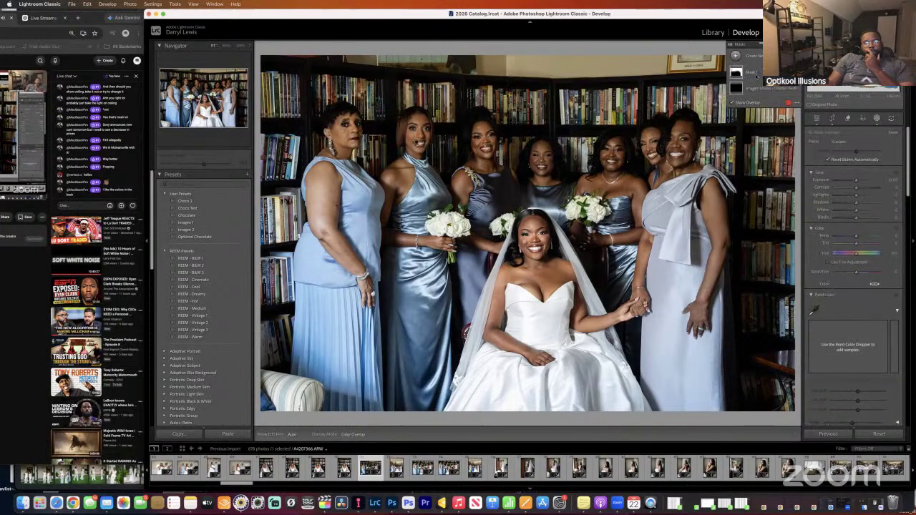
left_click(757, 76)
left_click_drag(857, 177, 860, 175)
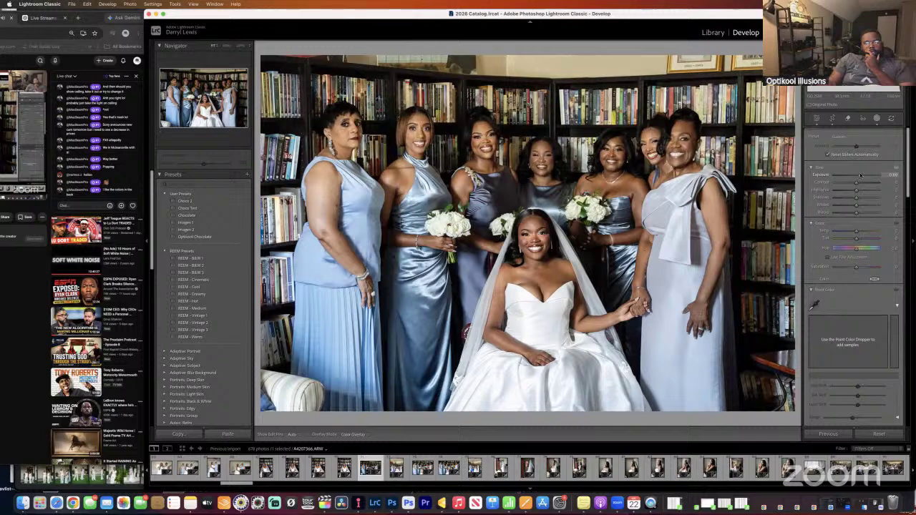
left_click_drag(860, 175, 871, 175)
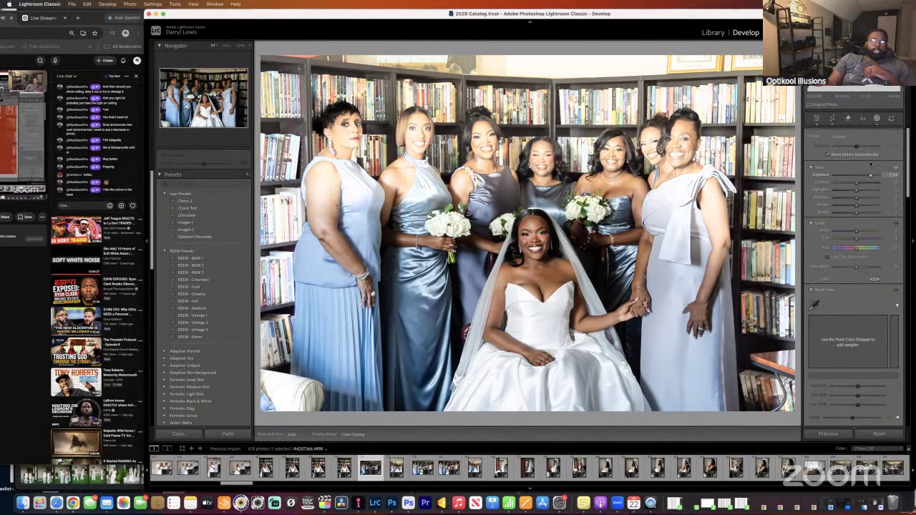
mouse_move(871, 175)
left_mouse_down()
mouse_move(850, 176)
mouse_move(862, 180)
left_mouse_up()
key("shift+w")
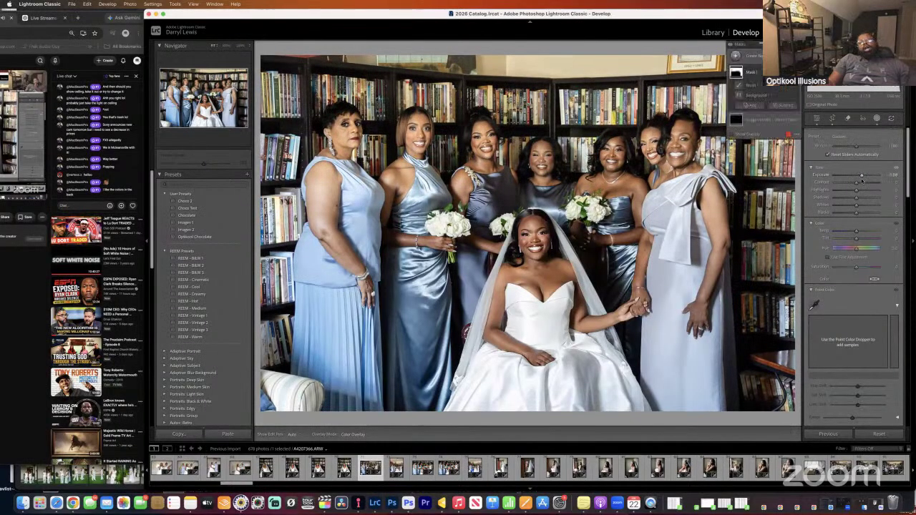
Create a second mask of the background only and lower its exposure to about -0.7.
left_click(736, 55)
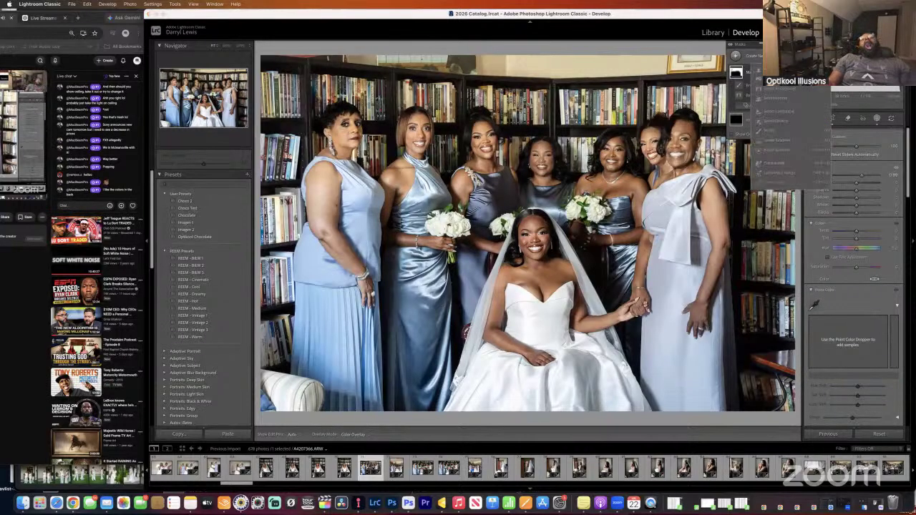
left_click(775, 92)
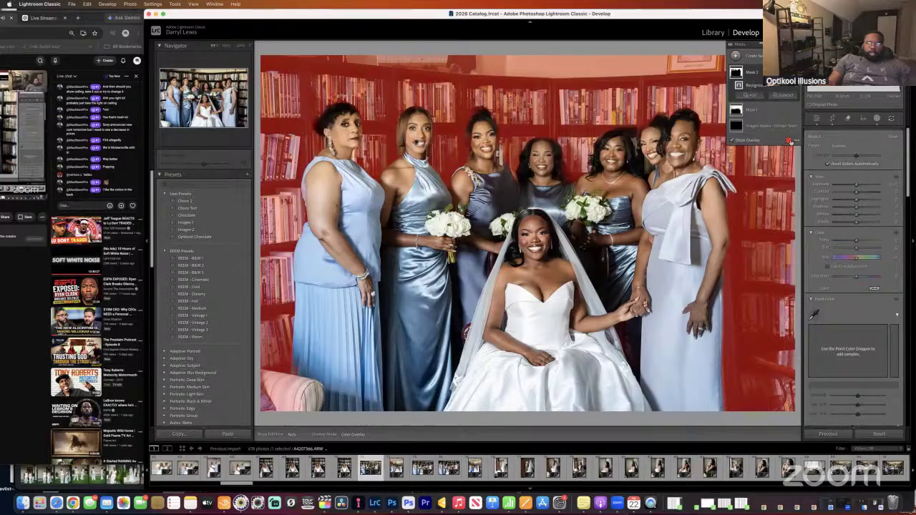
left_click(856, 185)
left_click_drag(856, 185, 852, 185)
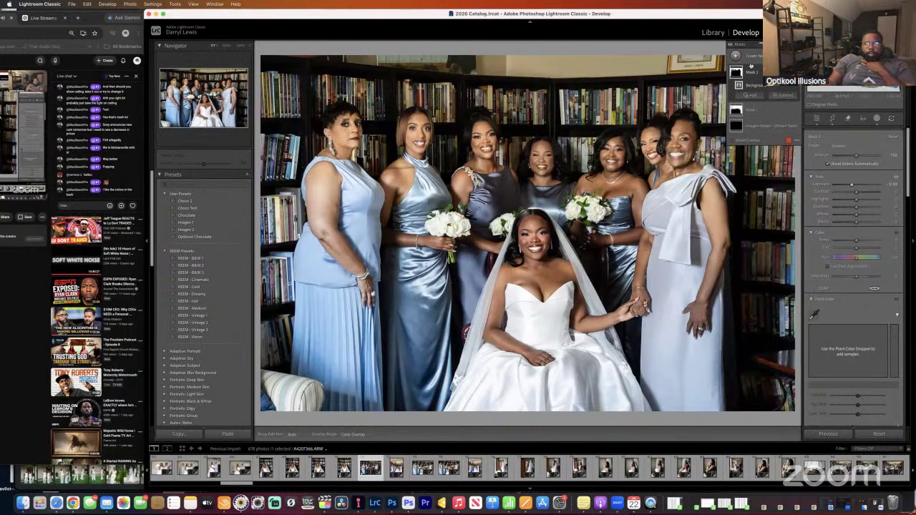
left_click(745, 110)
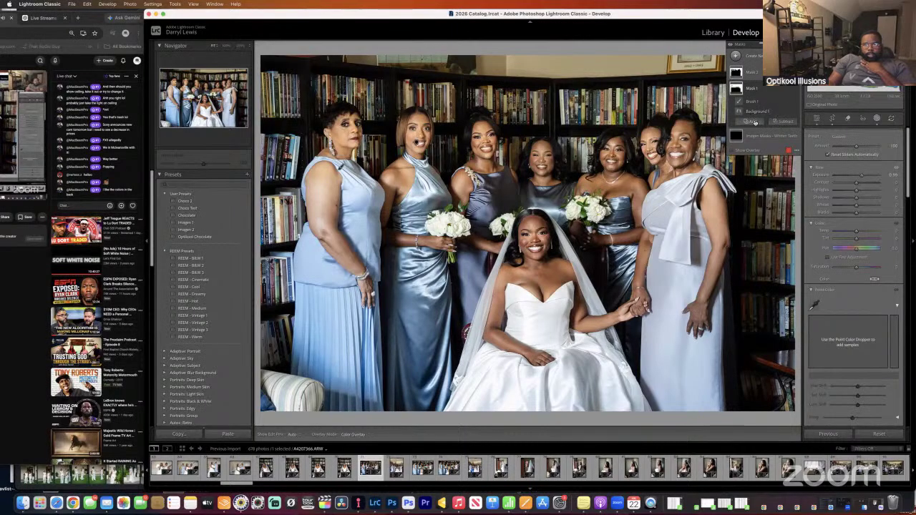
left_click(751, 121)
left_click(754, 198)
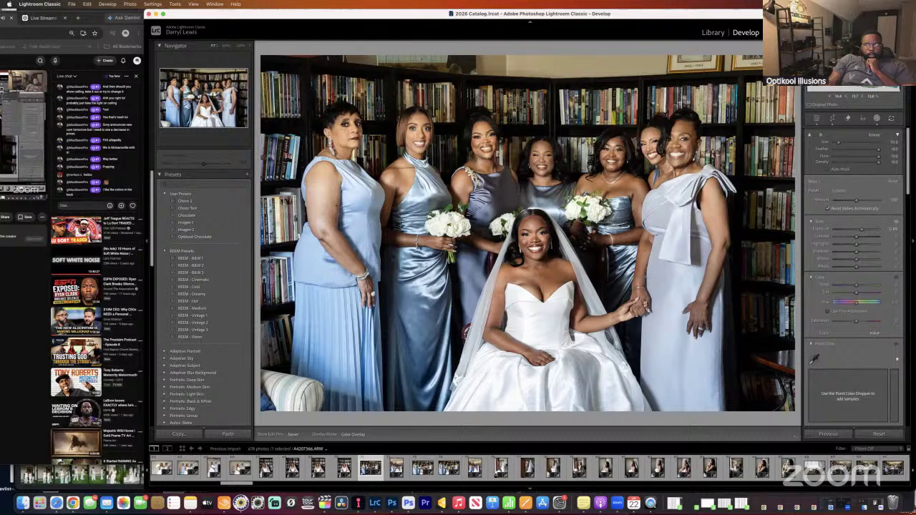
key("super+z")
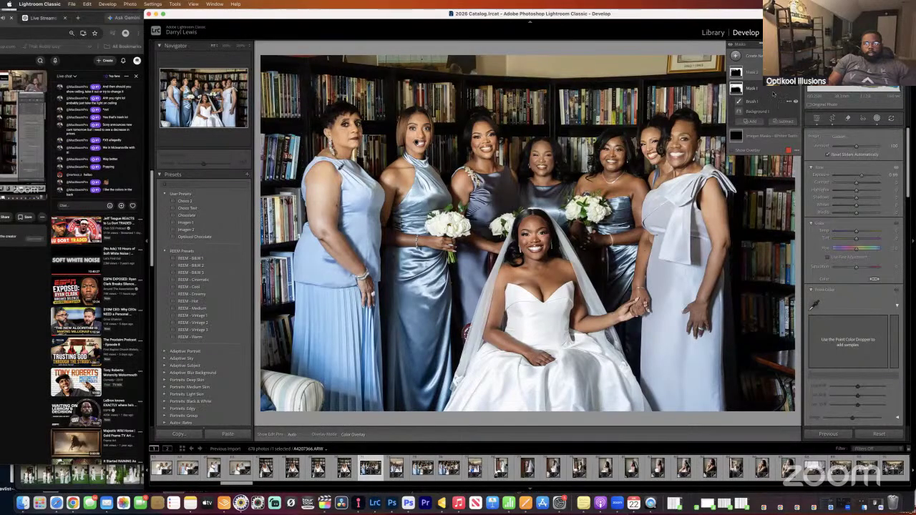
Open the brush component of the mask covering the background and standing women, and examine the women with the editing overlays hidden.
left_click(759, 92)
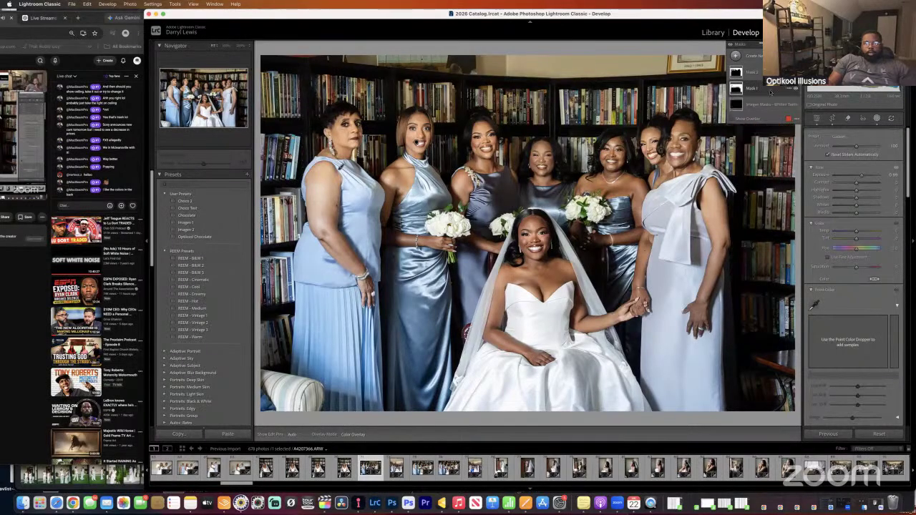
left_click(788, 91)
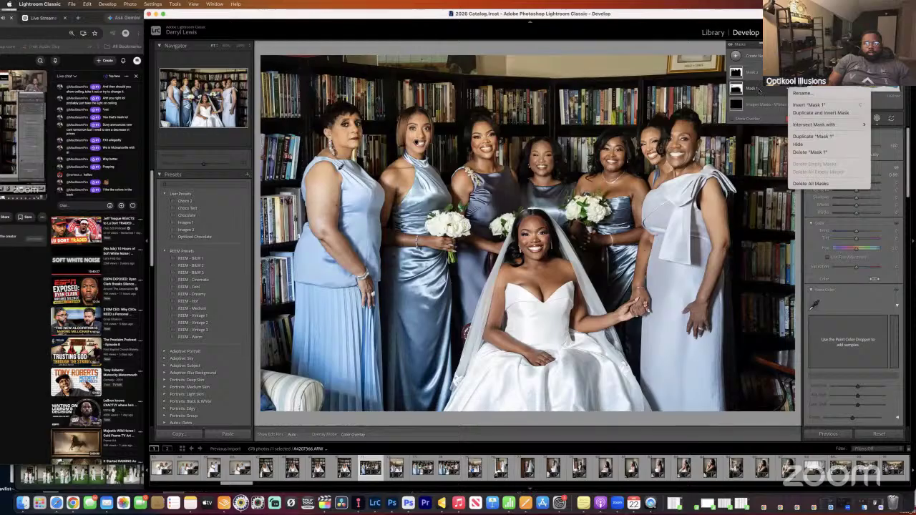
left_click(757, 91)
left_click(757, 91)
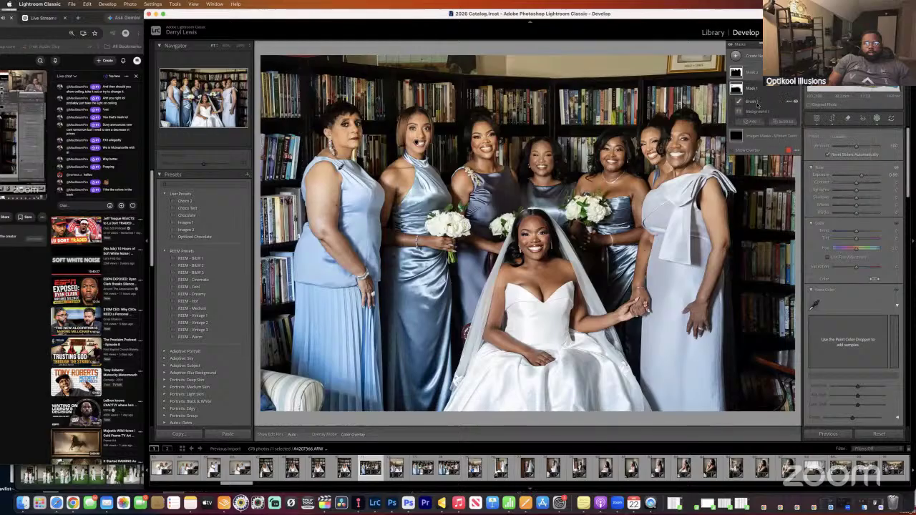
left_click(750, 104)
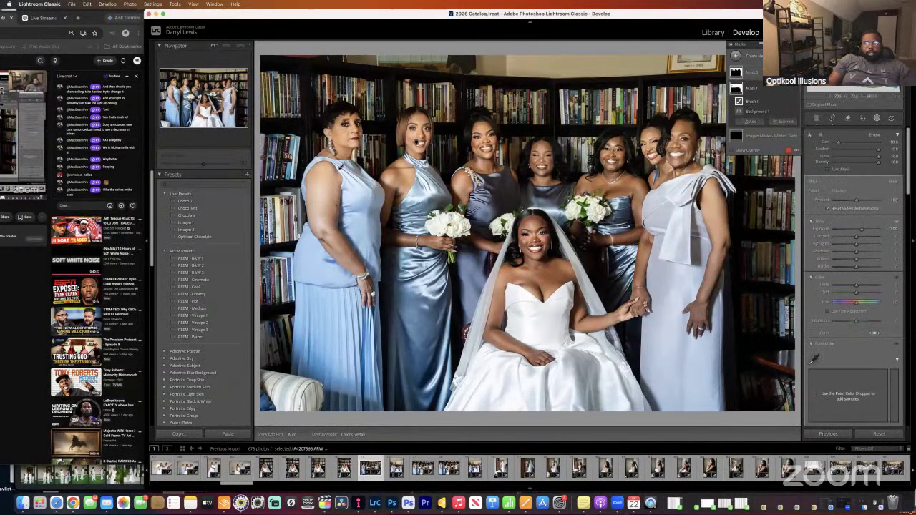
key("h")
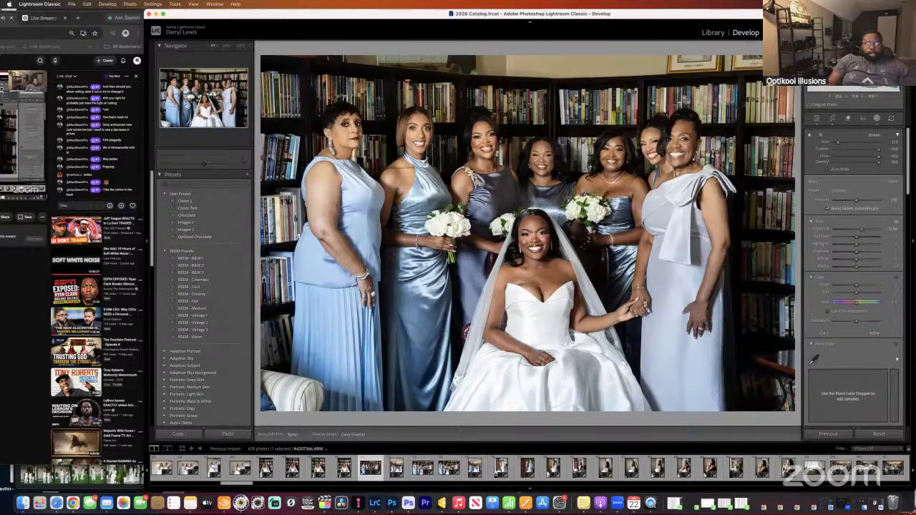
key("h")
key("h")
key("h")
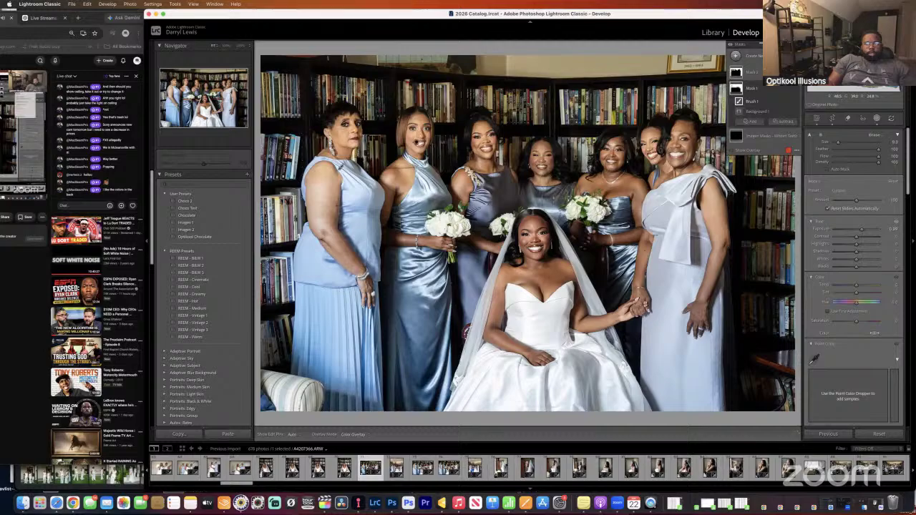
key("h")
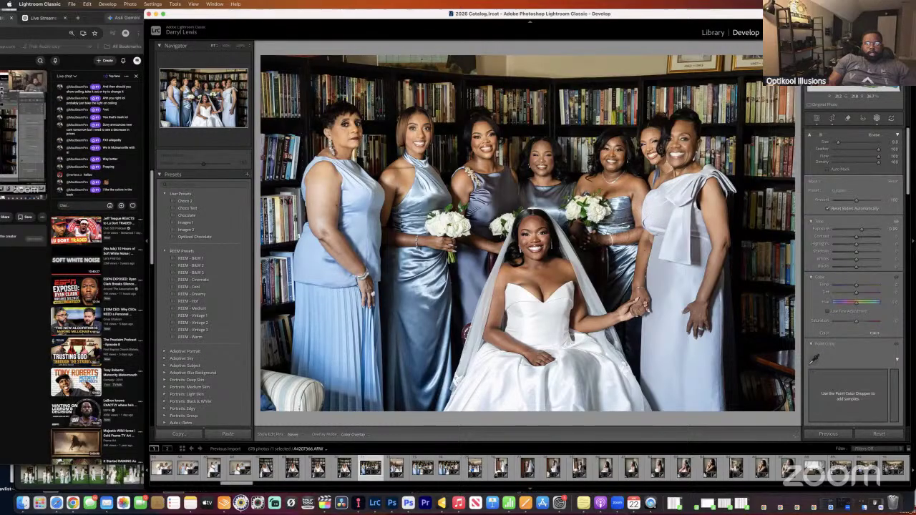
key("h")
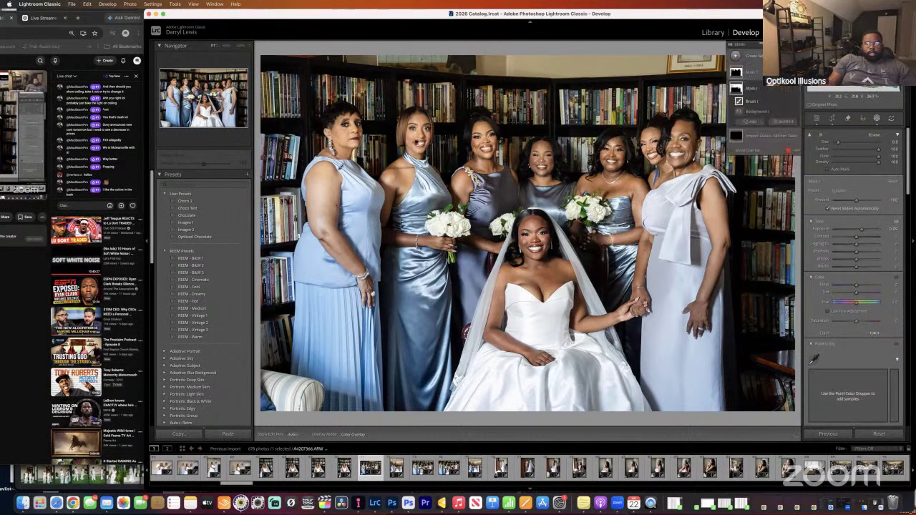
key("h")
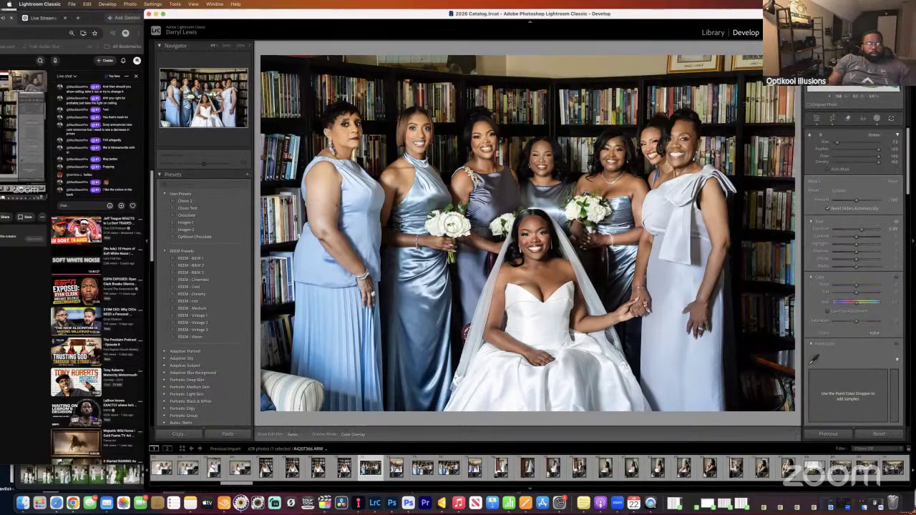
Refine that mask's brushed area over the leftmost woman's arm and light blue dress.
key("shift+w")
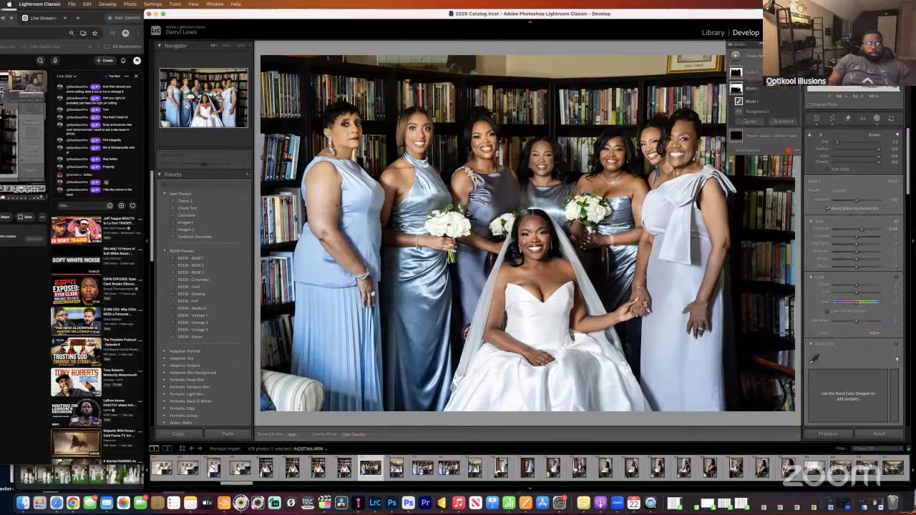
mouse_move(397, 211)
left_mouse_down()
mouse_move(401, 233)
mouse_move(391, 238)
mouse_move(350, 227)
left_mouse_up()
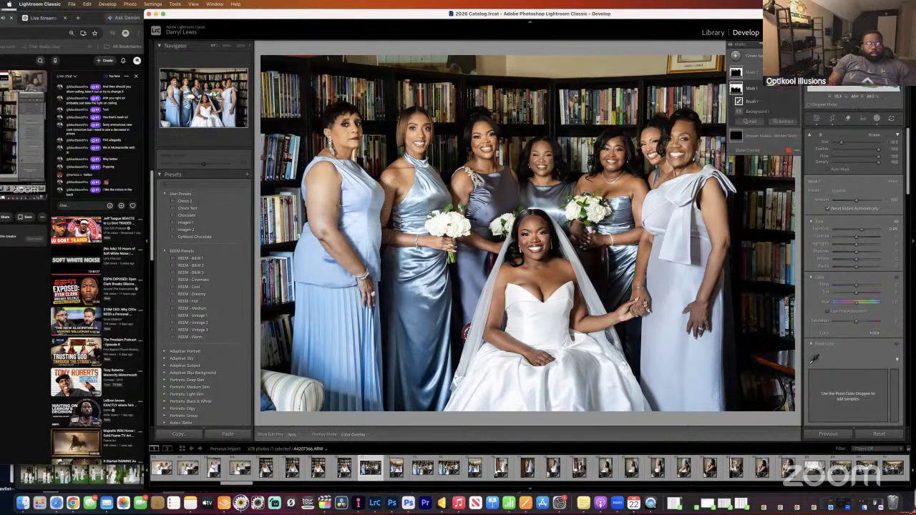
scroll(347, 212, "down", 4)
mouse_move(334, 195)
left_mouse_down()
mouse_move(325, 182)
mouse_move(333, 228)
mouse_move(358, 276)
left_mouse_up()
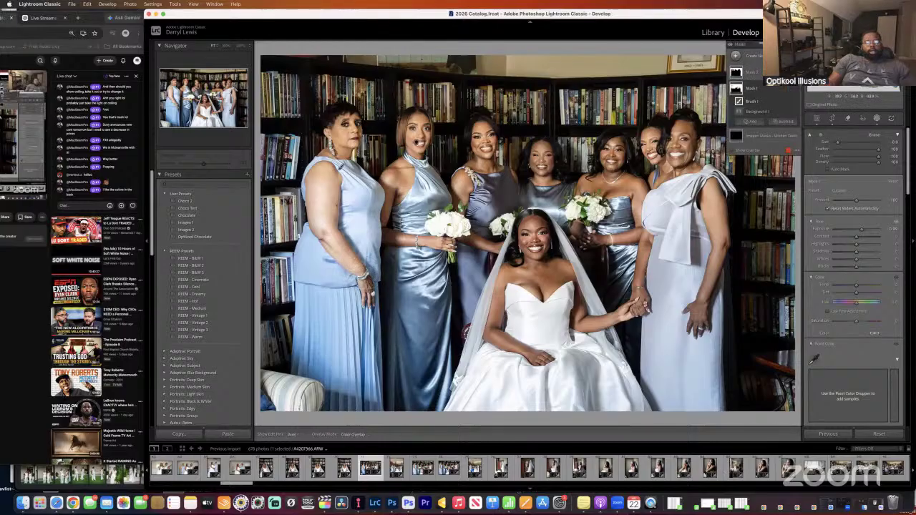
Compare the group portrait with overlays shown and hidden, examining the lighting on the standing women against the bride.
key("h")
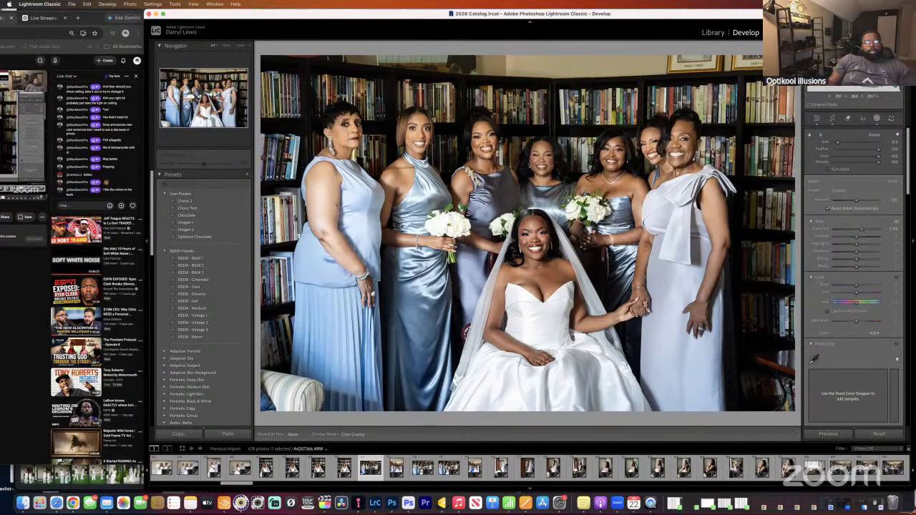
key("h")
key("h")
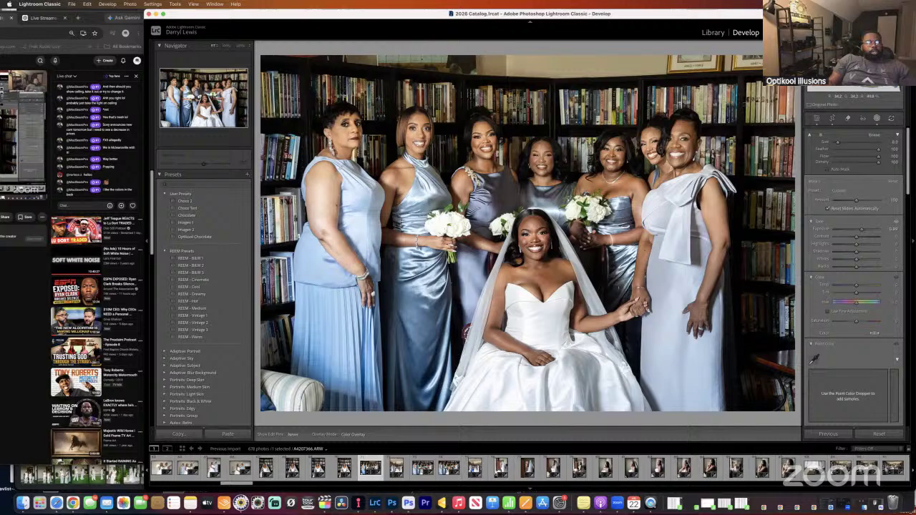
key("h")
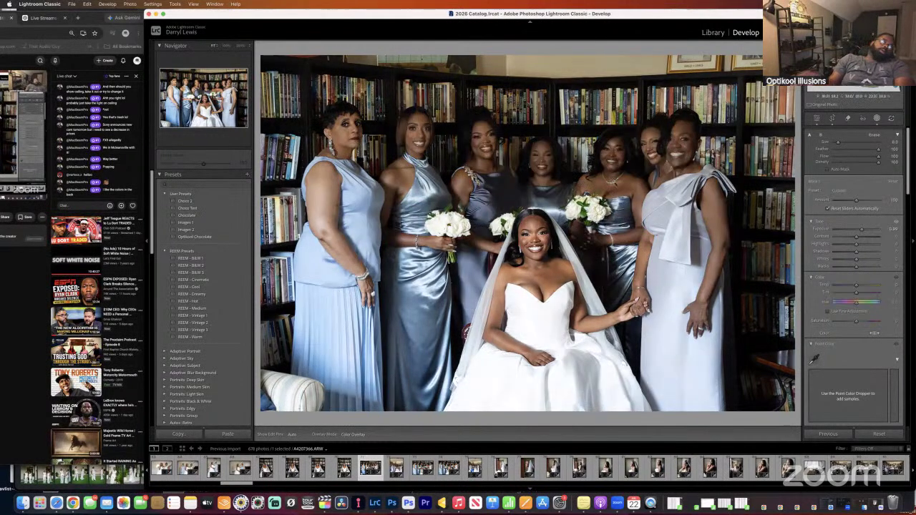
key("h")
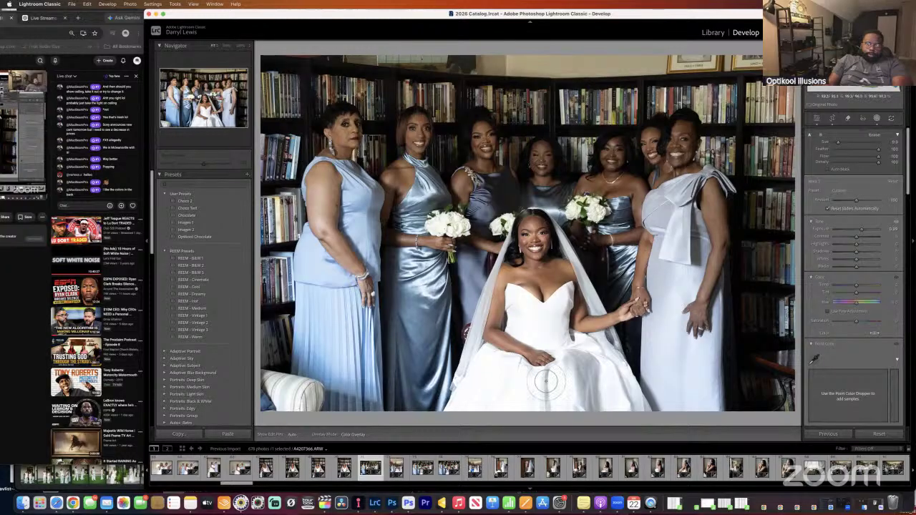
key("h")
key("h")
key("h")
key("h")
key("h")
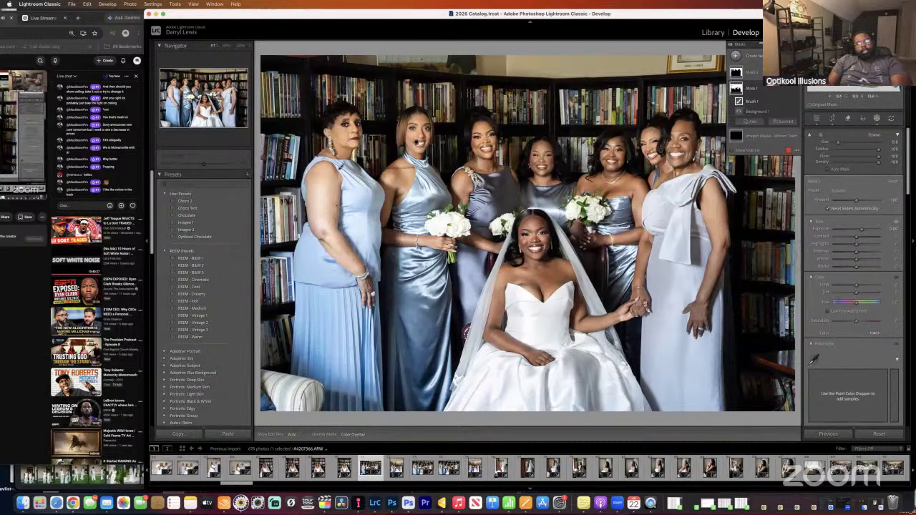
Lower the exposure of the mask covering the background and the standing women to about 0.75.
left_click(758, 87)
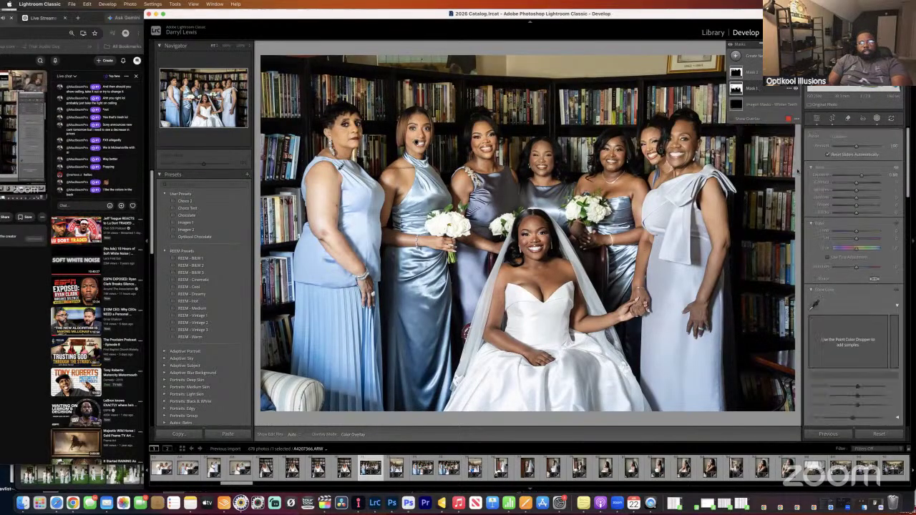
left_click(756, 88)
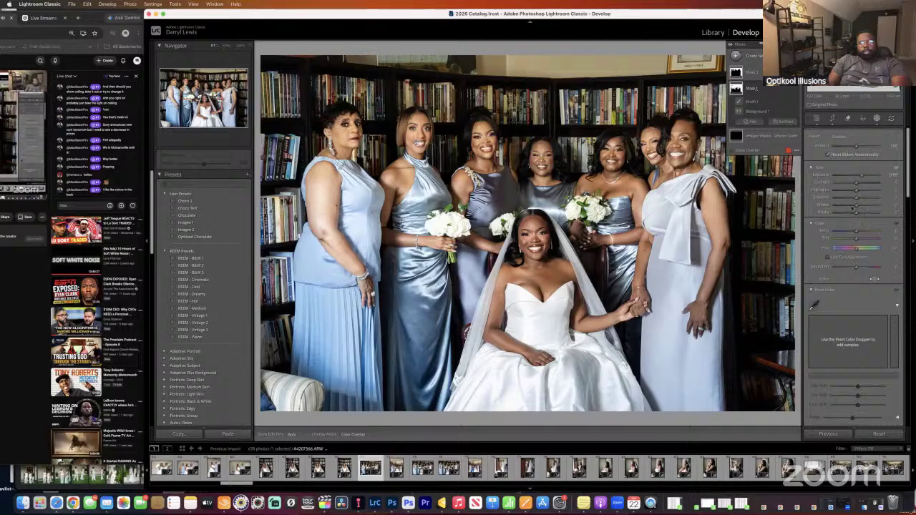
left_click_drag(862, 175, 862, 180)
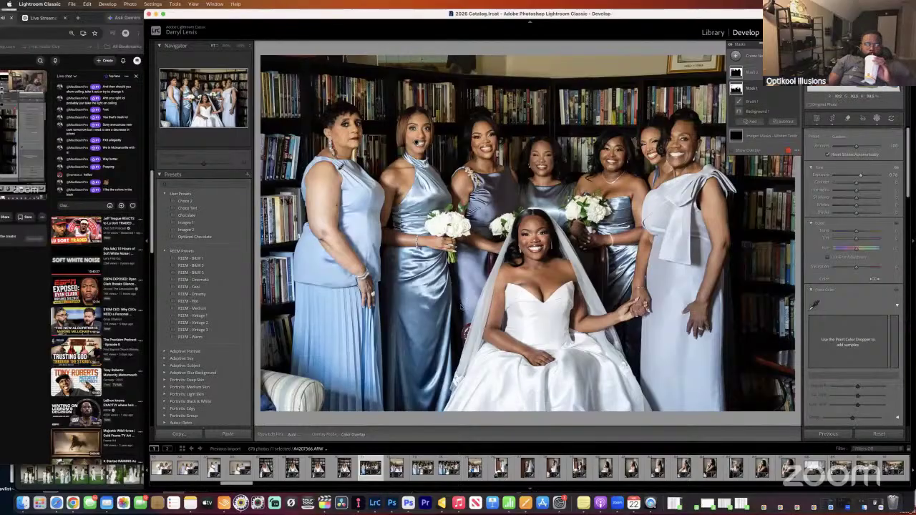
Try generative AI removal of the posters and board above the bookshelf in the vertical group portrait, and delete that removal.
left_click(398, 468)
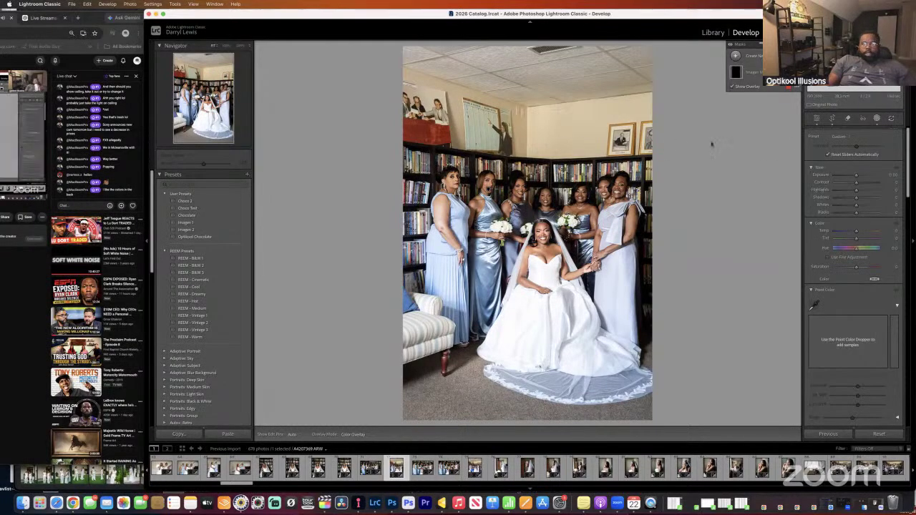
left_click(848, 119)
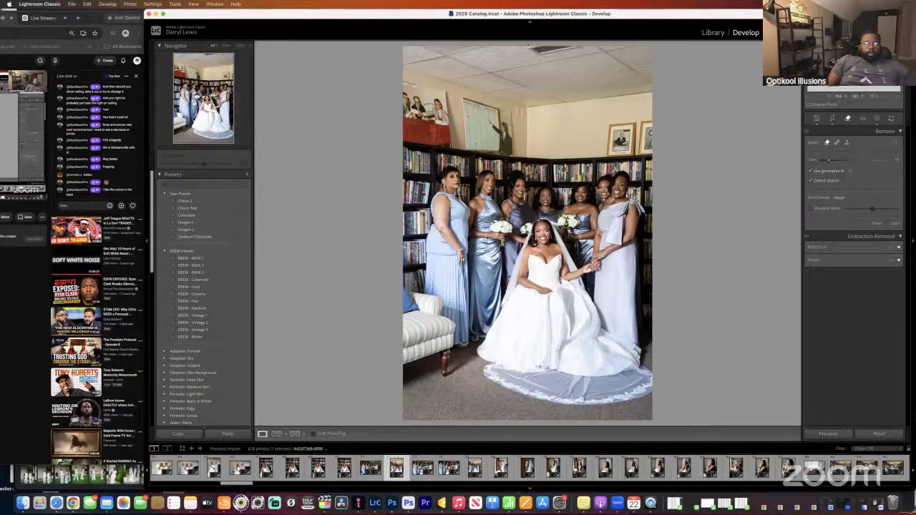
mouse_move(441, 114)
left_mouse_down()
mouse_move(428, 107)
mouse_move(437, 102)
mouse_move(438, 118)
mouse_move(421, 115)
mouse_move(462, 115)
mouse_move(430, 104)
mouse_move(469, 126)
mouse_move(519, 132)
mouse_move(440, 100)
mouse_move(399, 122)
mouse_move(395, 103)
mouse_move(417, 97)
left_mouse_up()
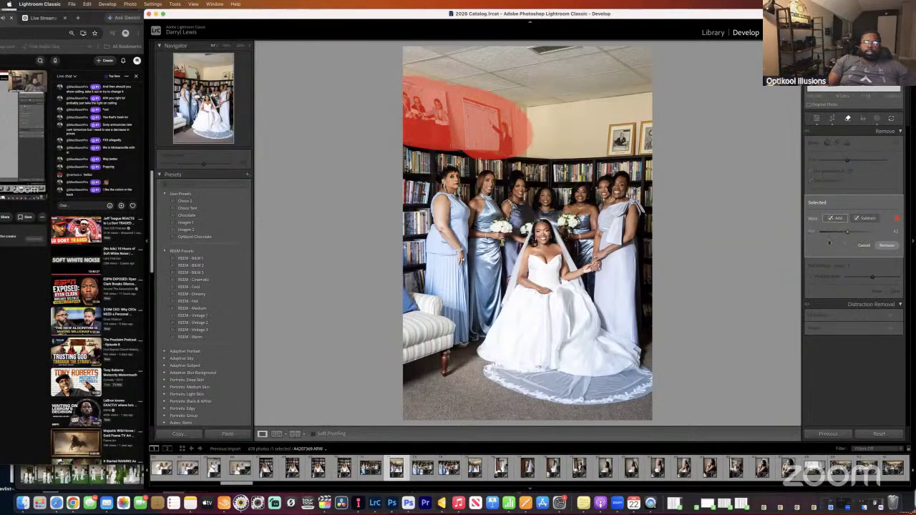
left_click(882, 247)
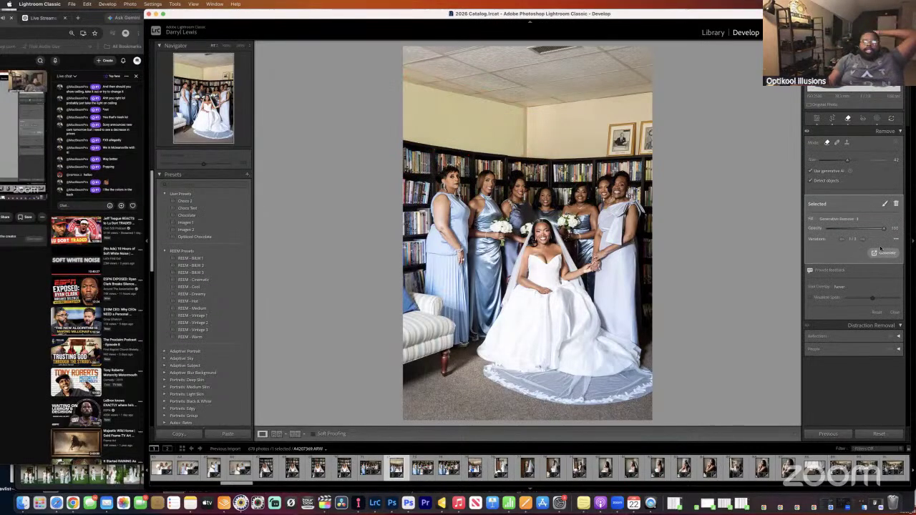
left_click(864, 240)
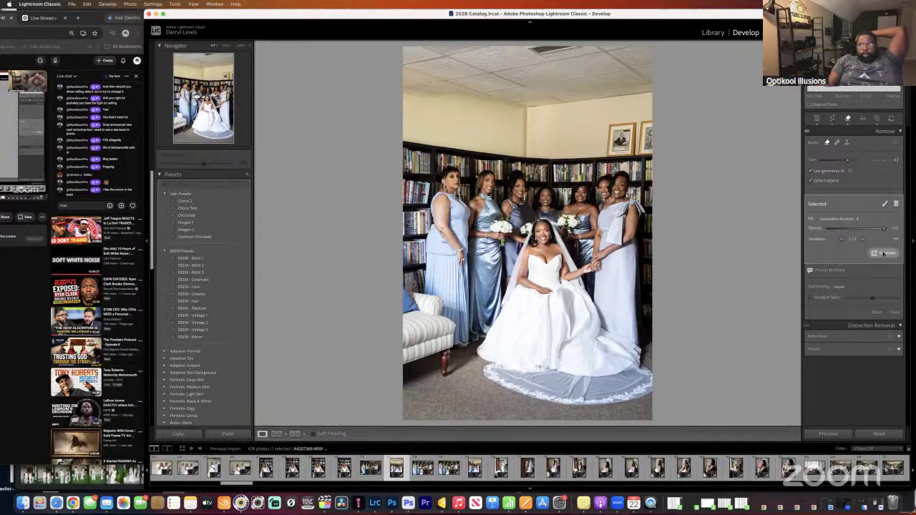
left_click(894, 206)
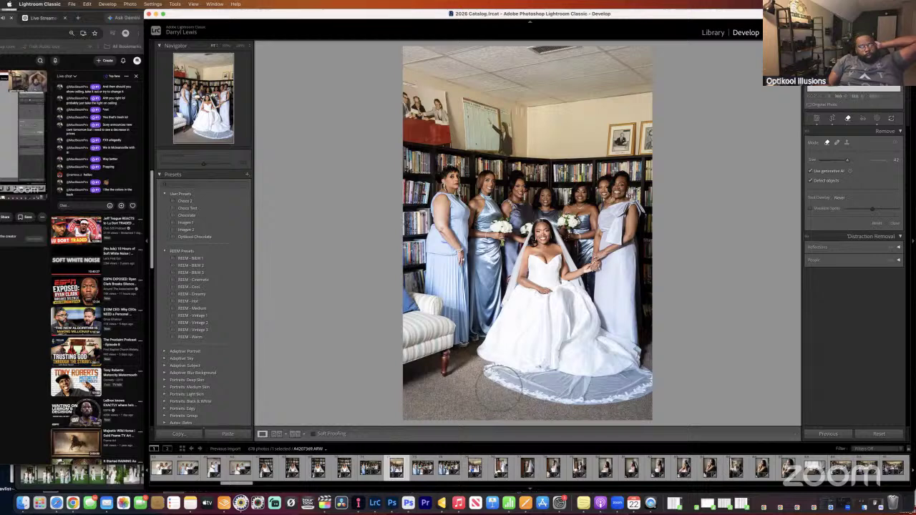
Remove the vertical group photo with the woman in the royal blue dress kneeling beside the bride from the Lightroom catalog.
left_click(422, 467)
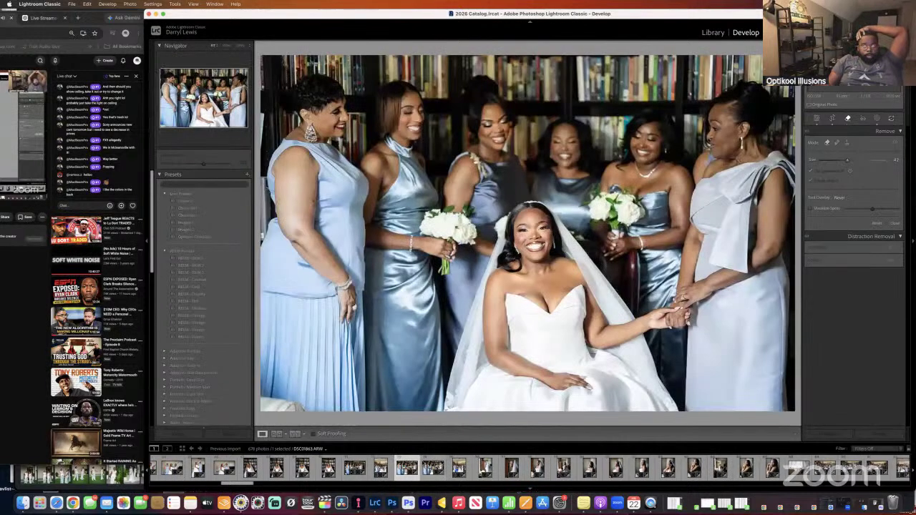
key("Right")
key("Right")
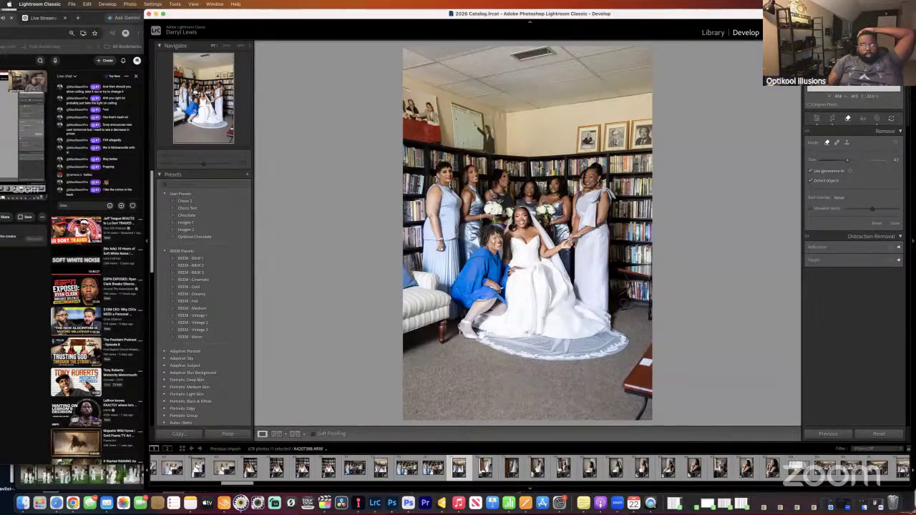
right_click(458, 469)
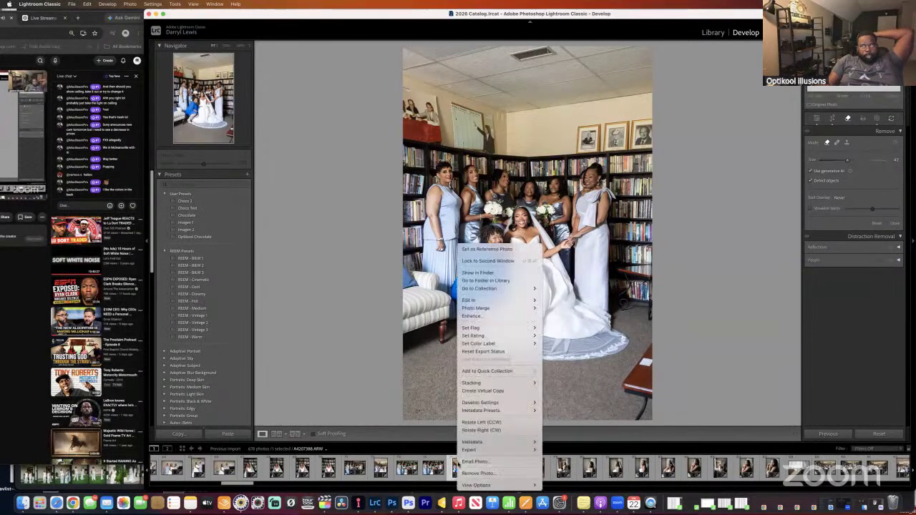
left_click(477, 474)
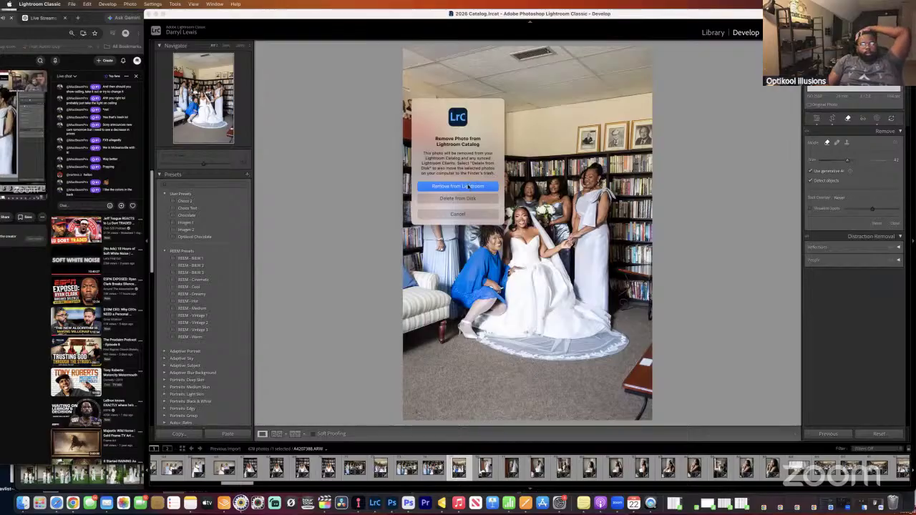
left_click(469, 186)
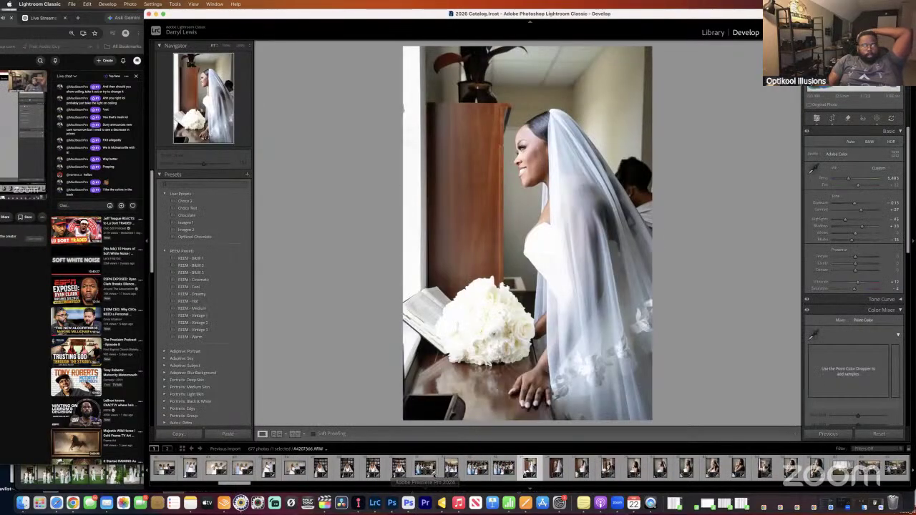
Remove the vertical group portrait A4207369.ARW from the Lightroom catalog.
left_click(451, 469)
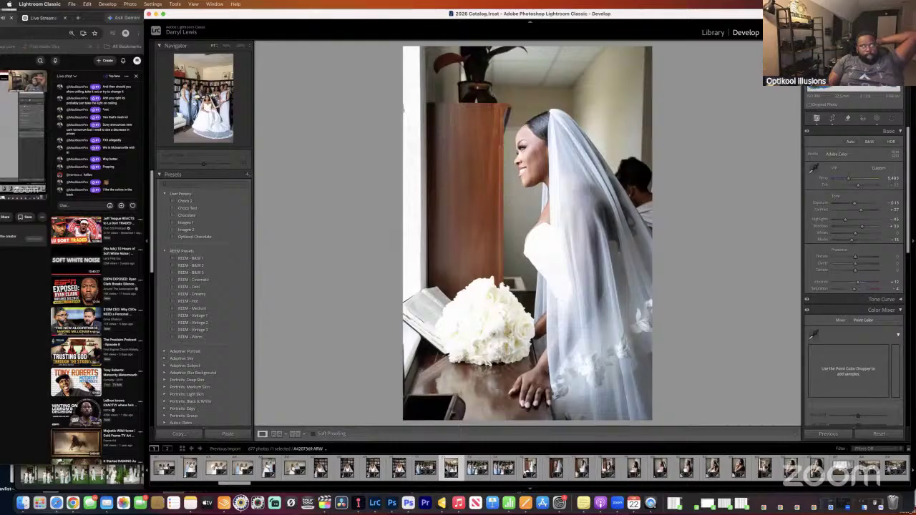
right_click(451, 469)
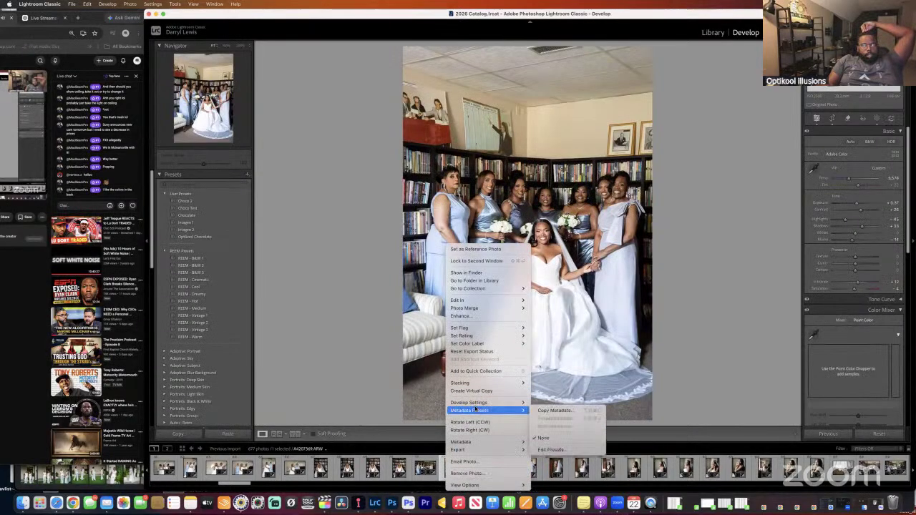
left_click(484, 474)
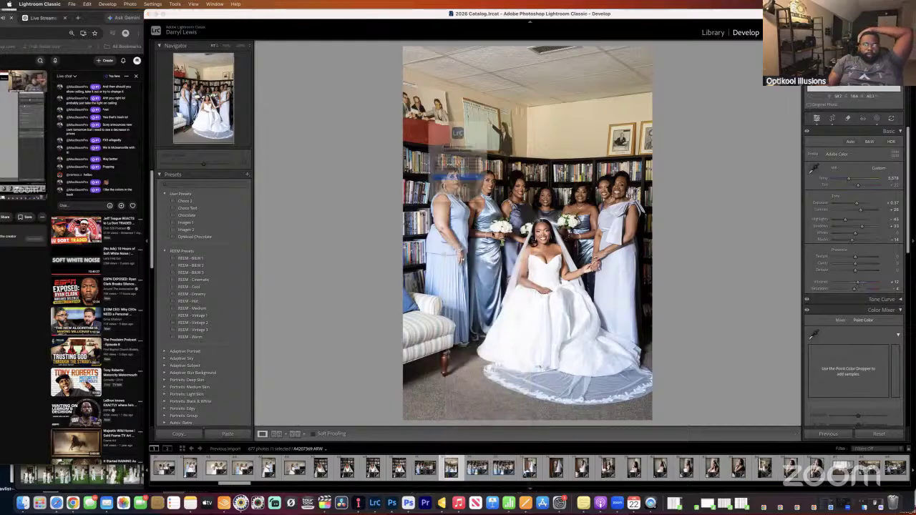
left_click(479, 188)
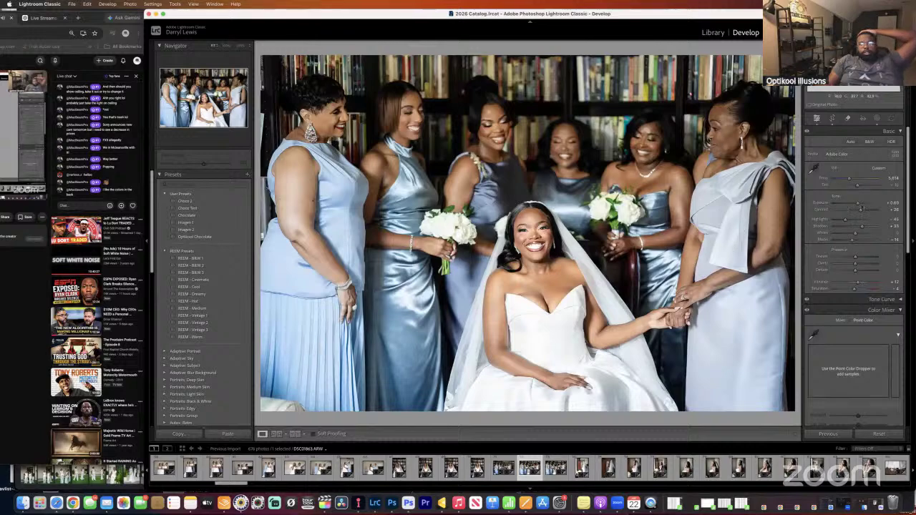
Try to create a people mask in the horizontal bridal group photo DSC01863.ARW.
left_click(877, 119)
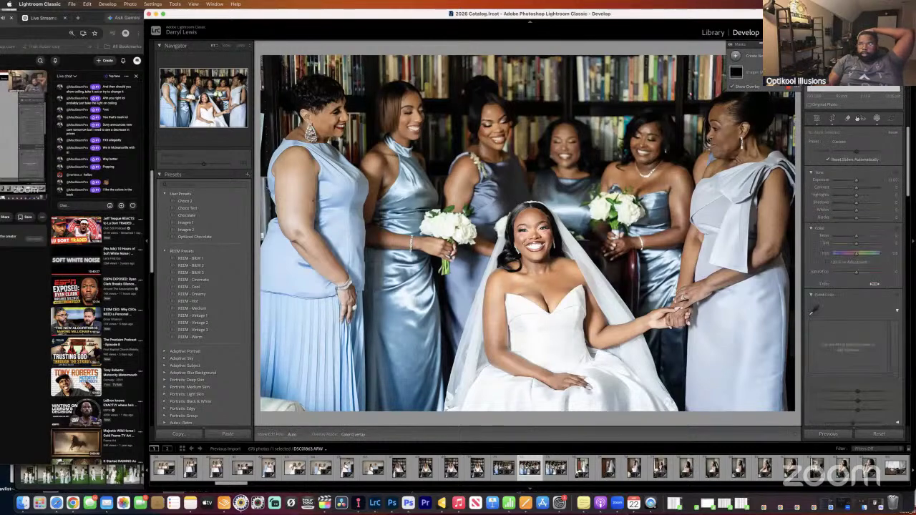
left_click(736, 55)
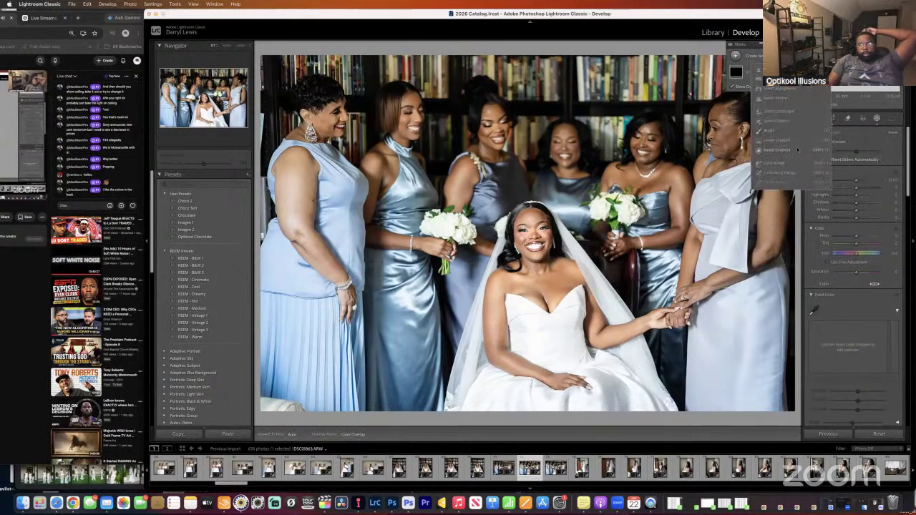
left_click(779, 98)
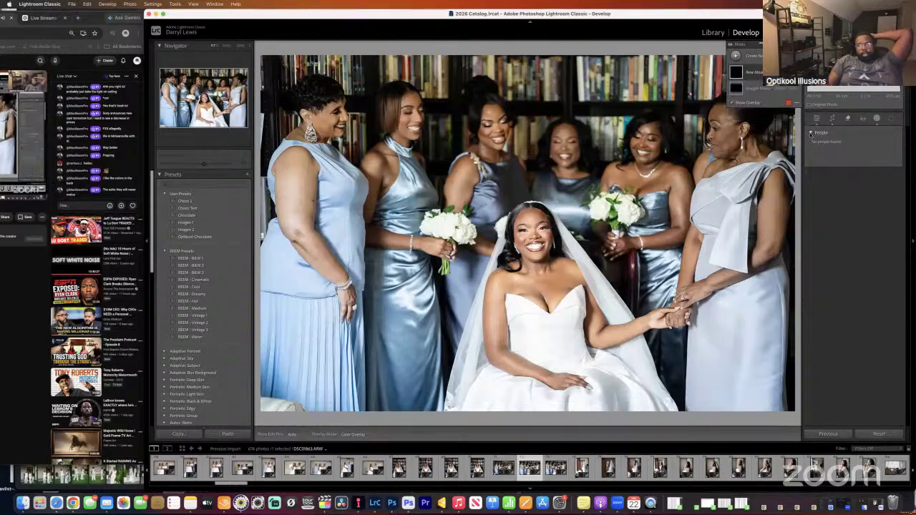
left_click(811, 133)
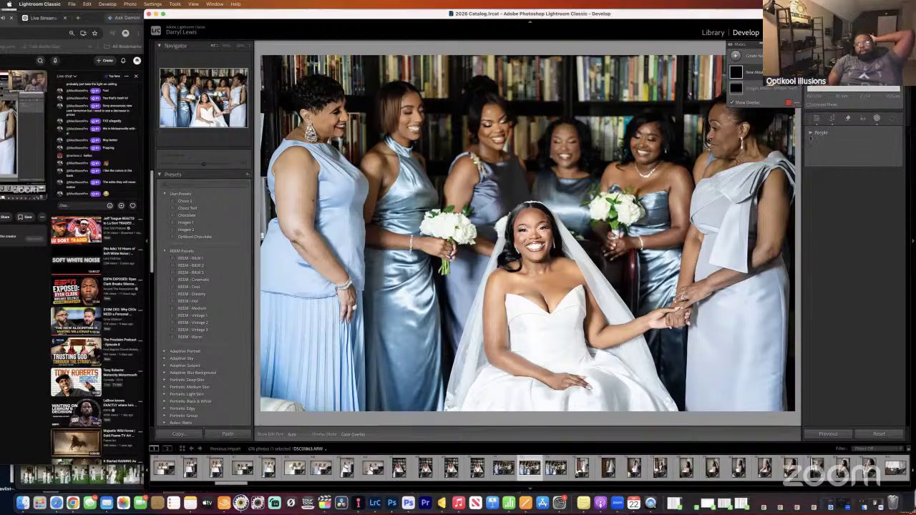
left_click(811, 134)
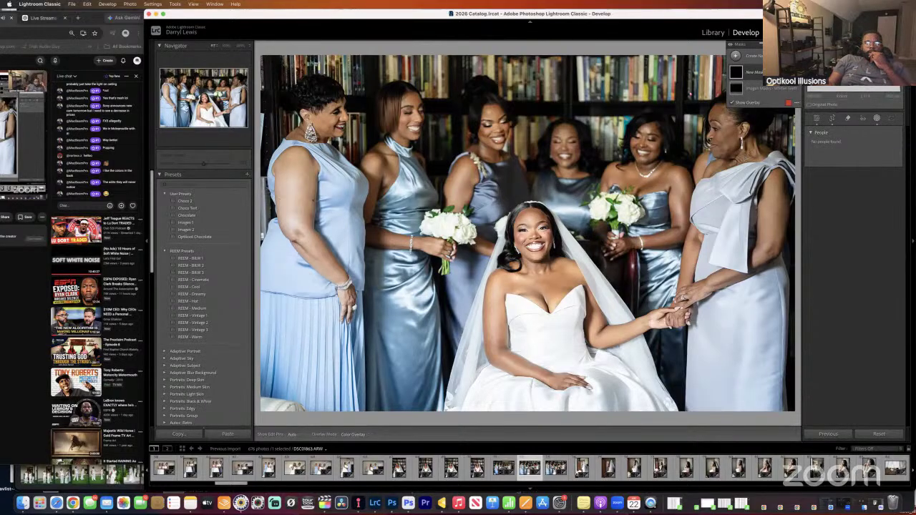
Paint a brush mask over the seated bride, covering her face, skin, veil and dress.
left_click(761, 57)
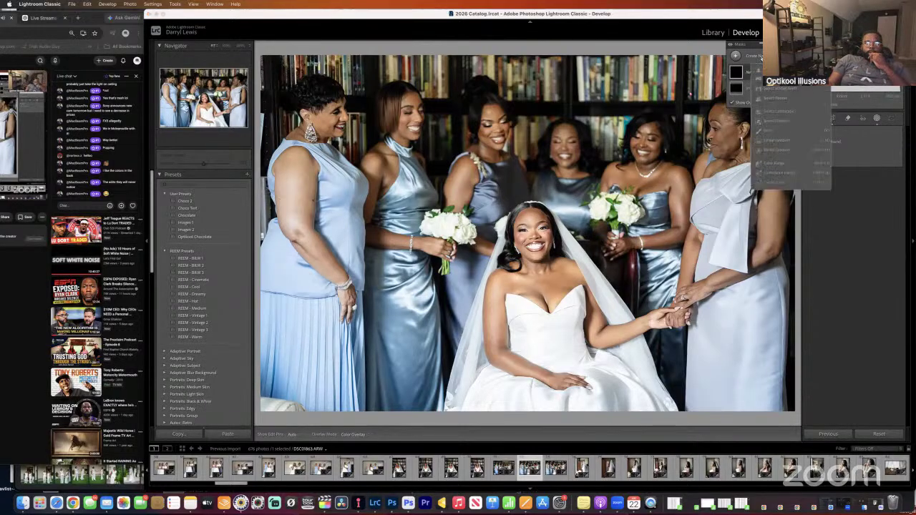
left_click(774, 131)
scroll(533, 243, "up", 4)
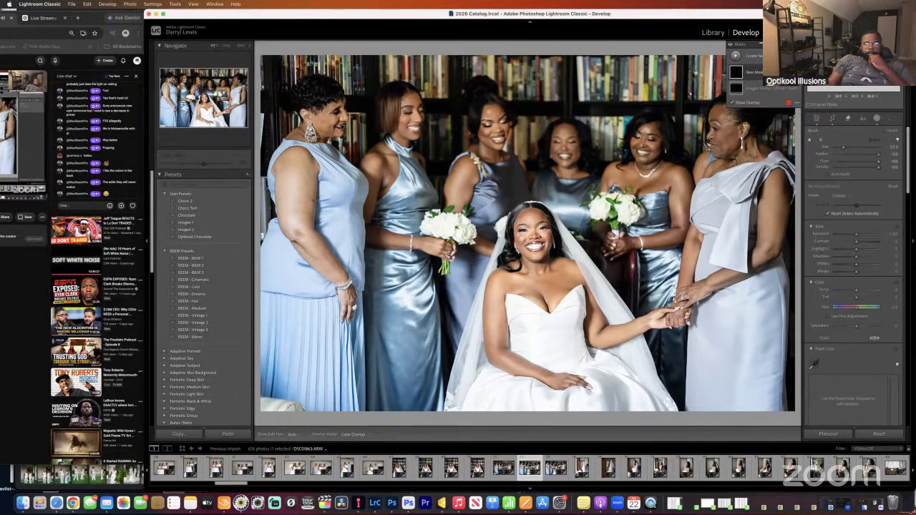
mouse_move(555, 251)
left_mouse_down()
mouse_move(533, 286)
mouse_move(544, 358)
mouse_move(512, 315)
mouse_move(487, 358)
mouse_move(501, 404)
mouse_move(584, 404)
mouse_move(630, 386)
mouse_move(659, 337)
mouse_move(691, 404)
left_mouse_up()
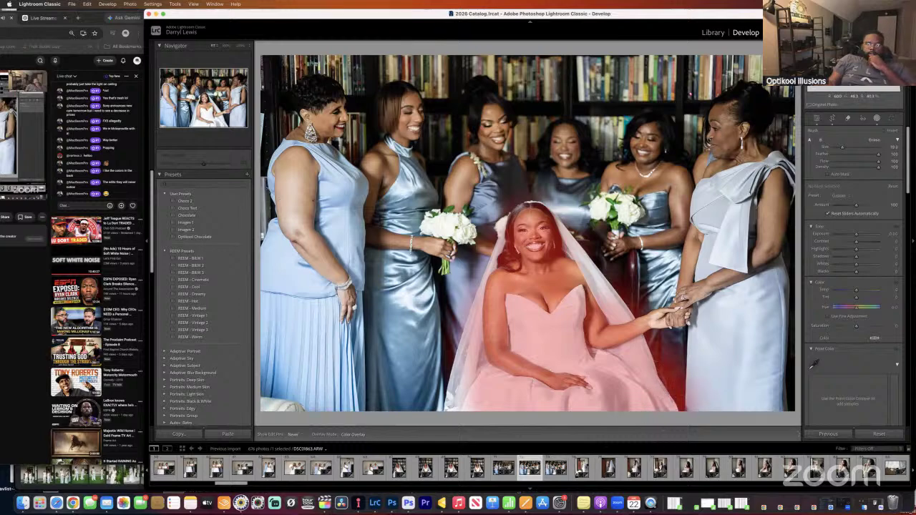
Lower the exposure of the bride's brush mask to about -1.20 and slightly reduce its contrast.
left_click(856, 235)
left_click_drag(856, 236, 854, 243)
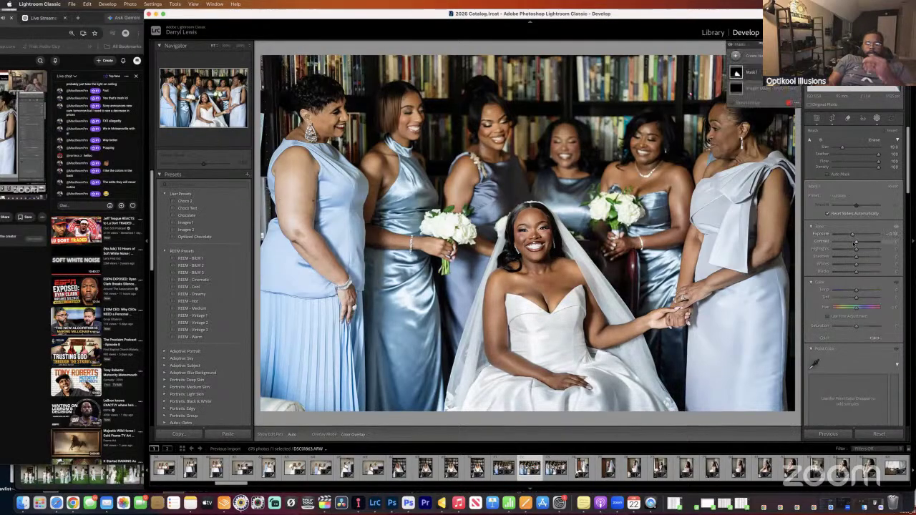
scroll(855, 242, "down", 1)
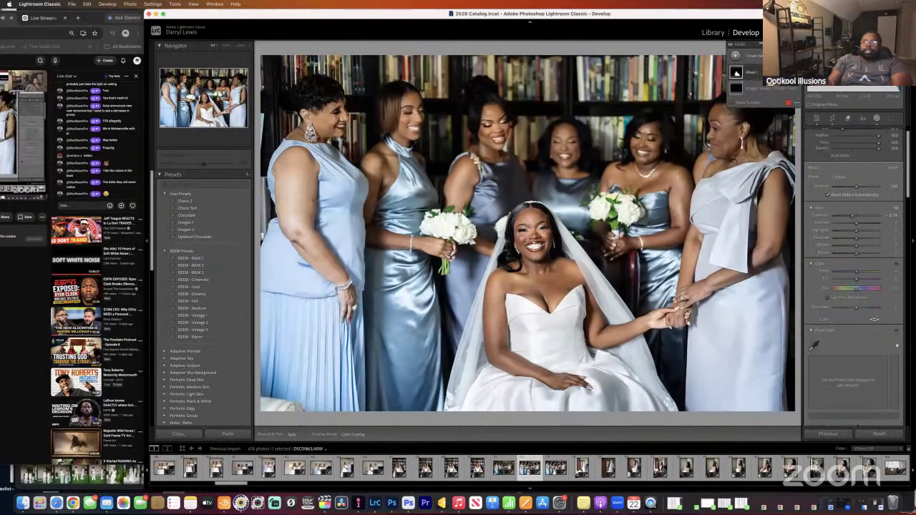
key("shift+w")
left_click_drag(856, 186, 858, 185)
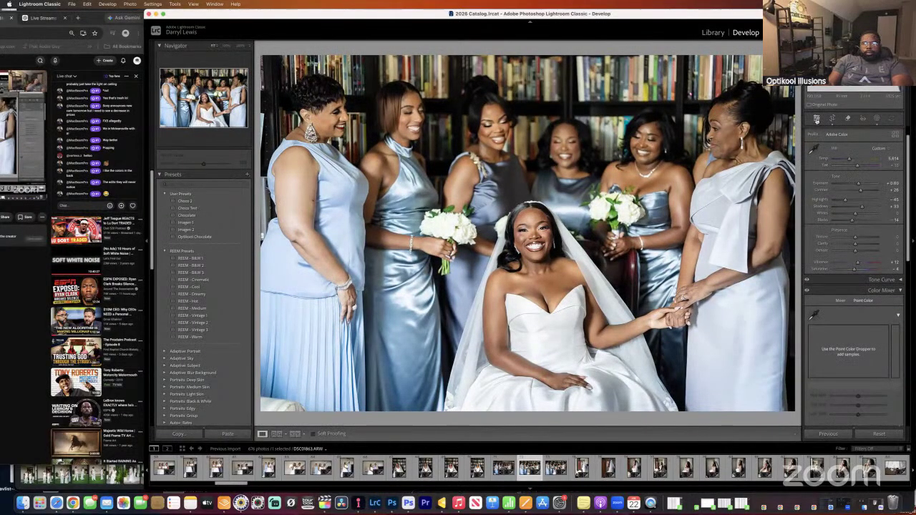
left_click(848, 119)
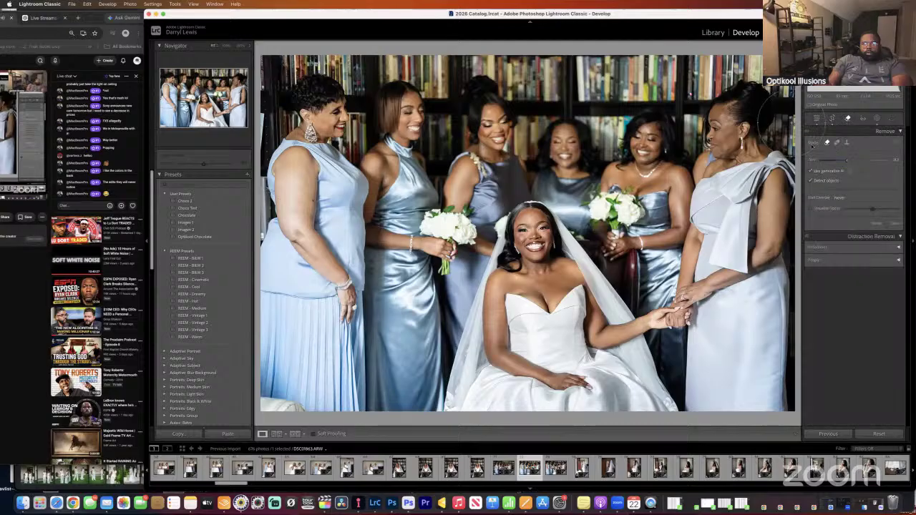
left_click(878, 121)
key("k")
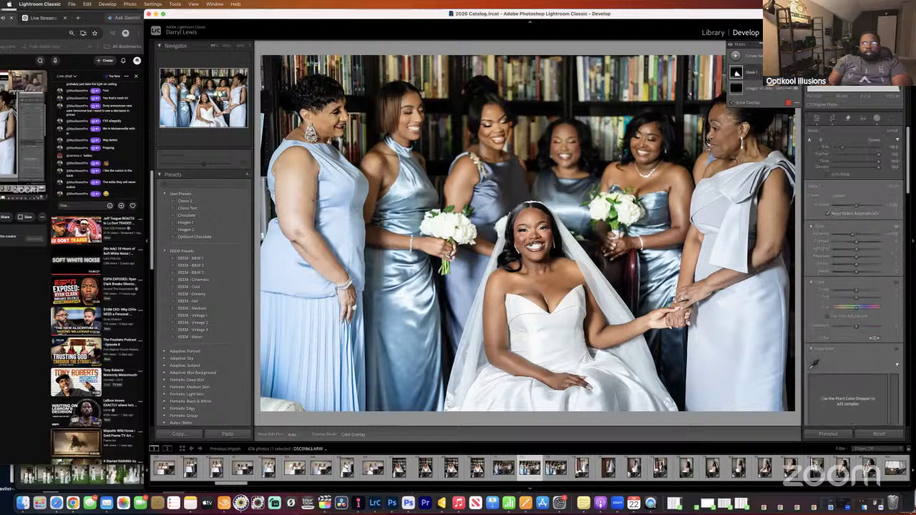
left_click_drag(853, 235, 852, 240)
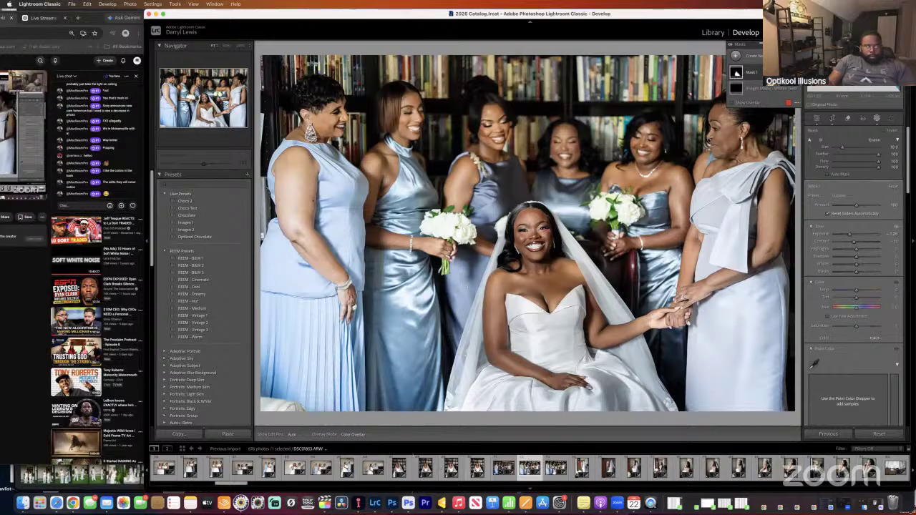
Lower the exposure of the vertical seated bride portrait DSC01851.ARW to about -0.20.
left_click(504, 464)
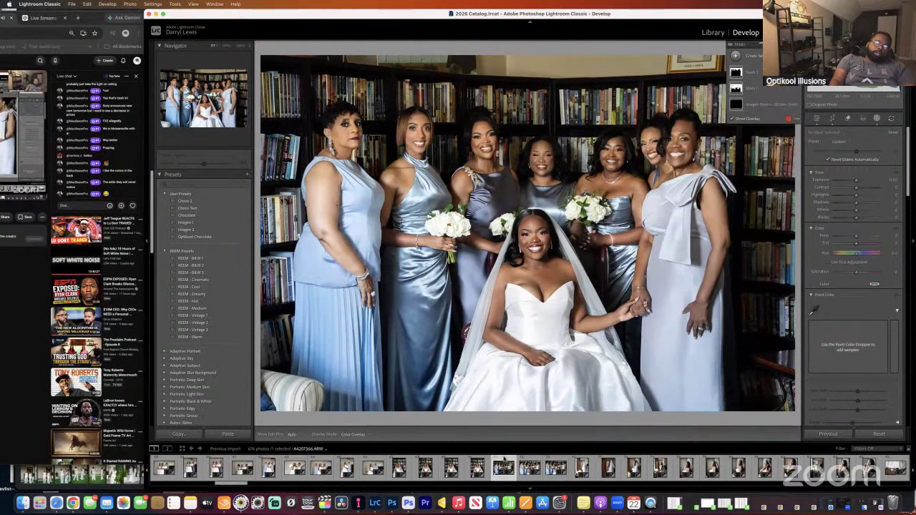
key("Right")
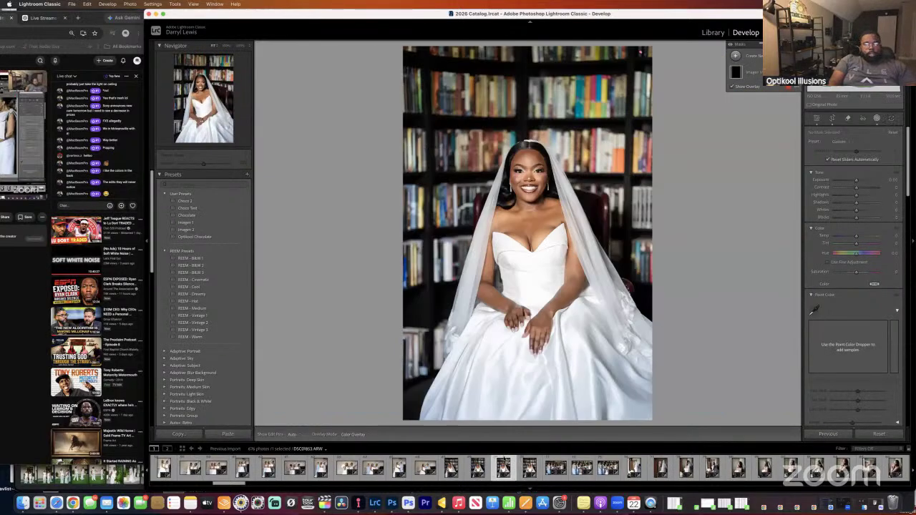
key("Right")
key("Left")
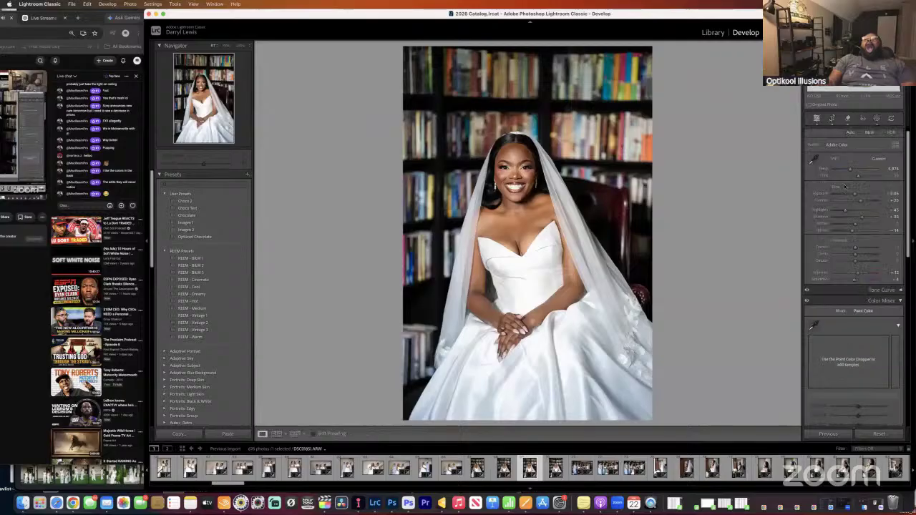
left_click_drag(855, 194, 855, 196)
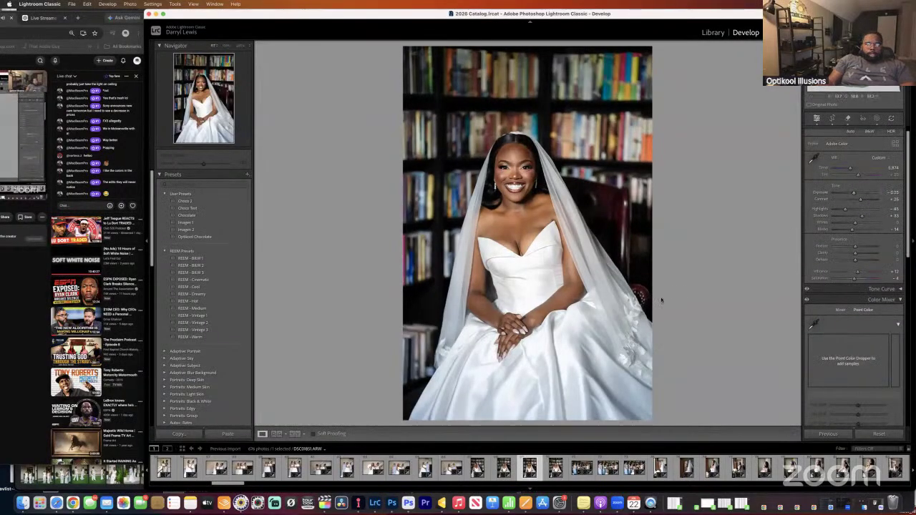
Lower the exposure of the vertical bride portrait DSC01853.ARW to about -0.25.
left_click(556, 467)
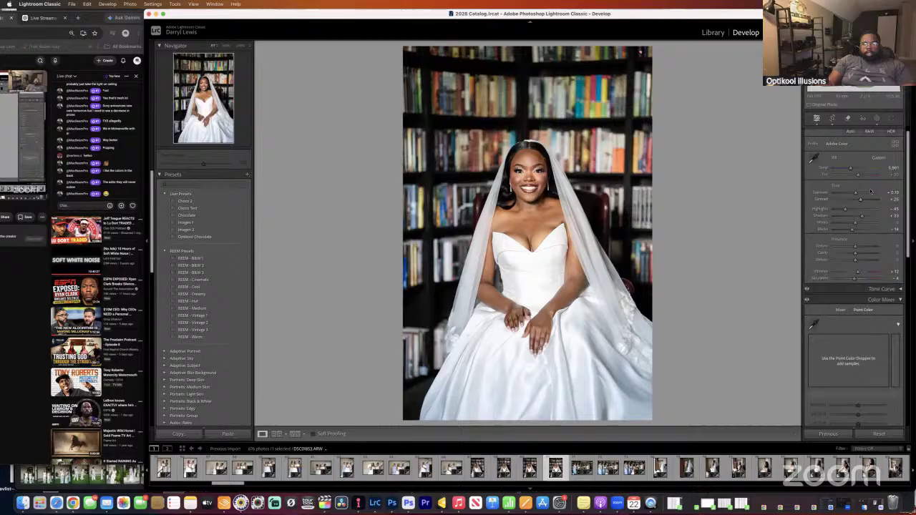
left_click_drag(856, 194, 854, 194)
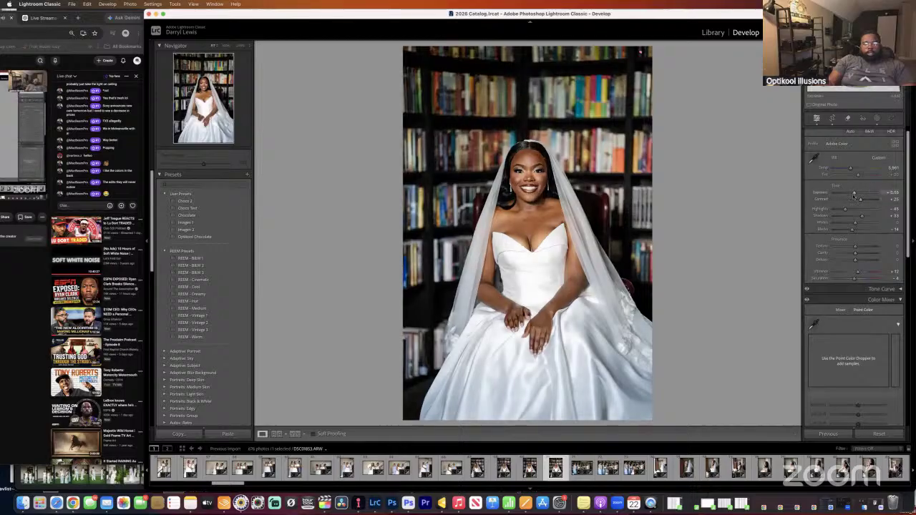
scroll(812, 199, "up", 1)
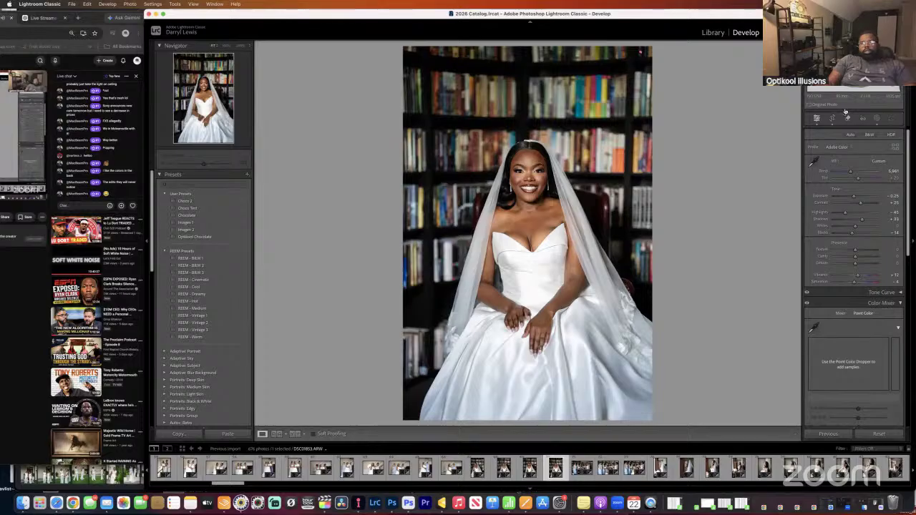
left_click(877, 118)
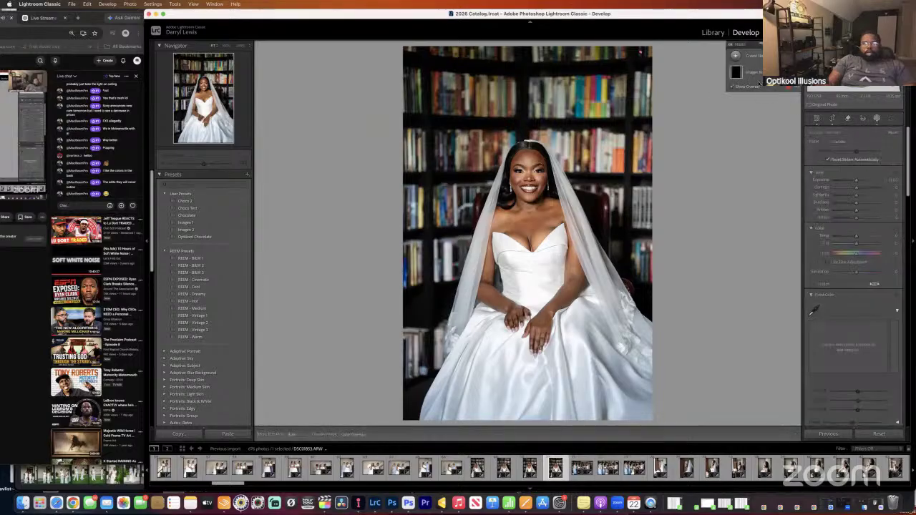
left_click(761, 62)
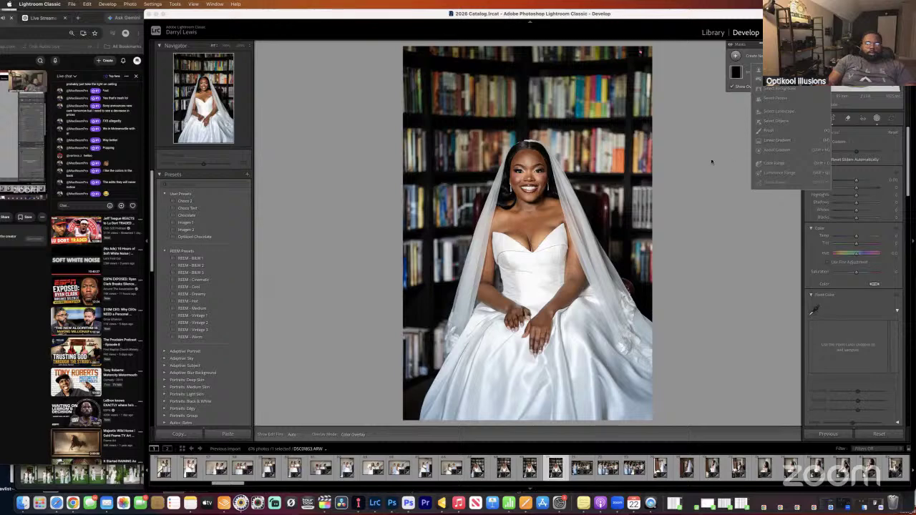
left_click(700, 212)
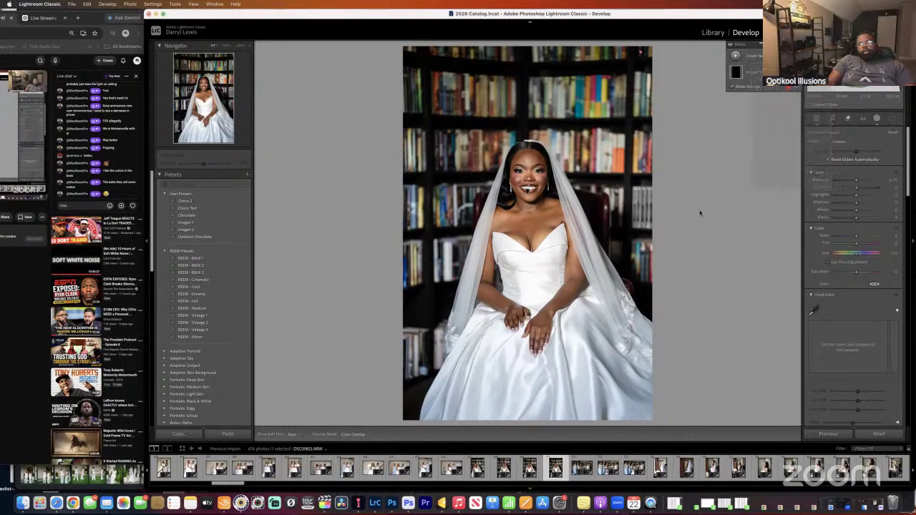
Remove the mark on the bride's upper chest beside the veil with generative AI, using a small brush.
left_click(848, 119)
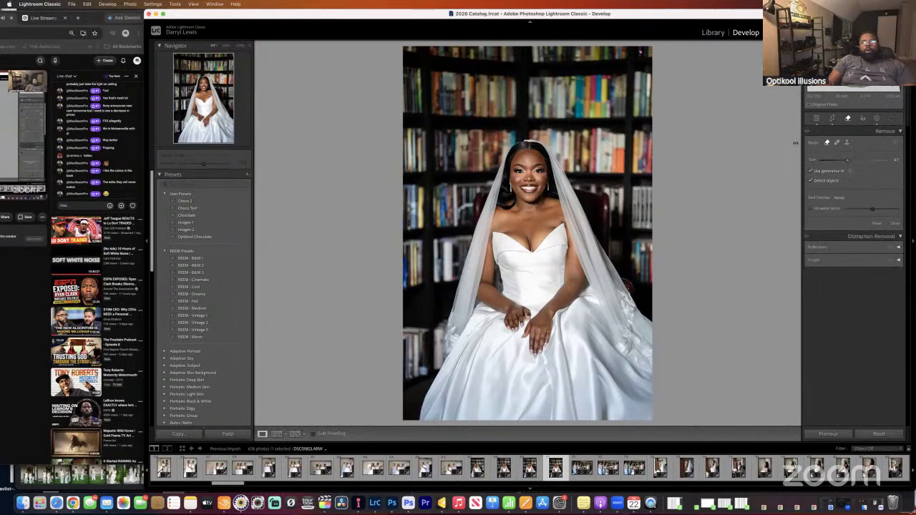
scroll(551, 214, "down", 5)
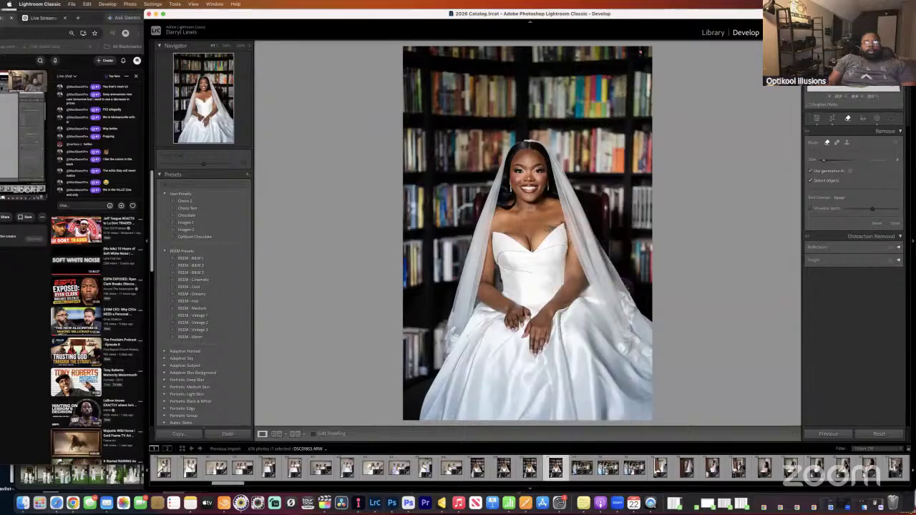
left_click(550, 228)
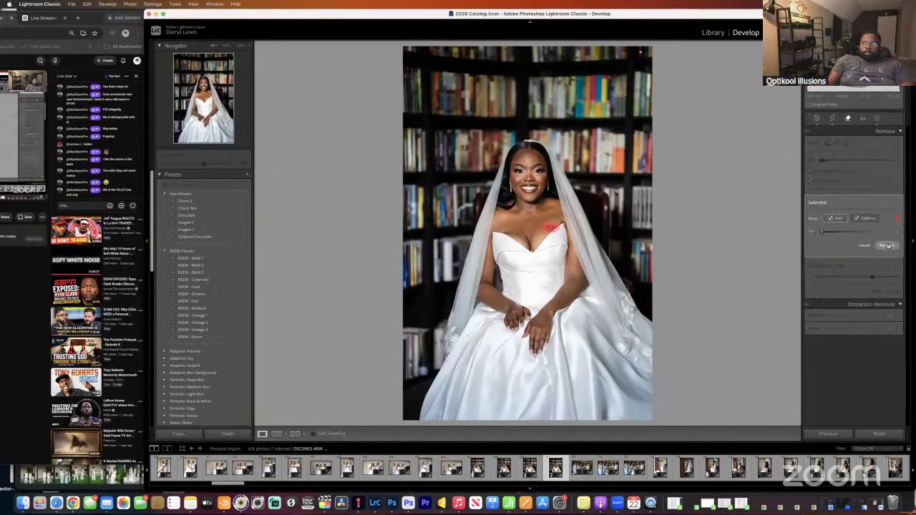
left_click(888, 245)
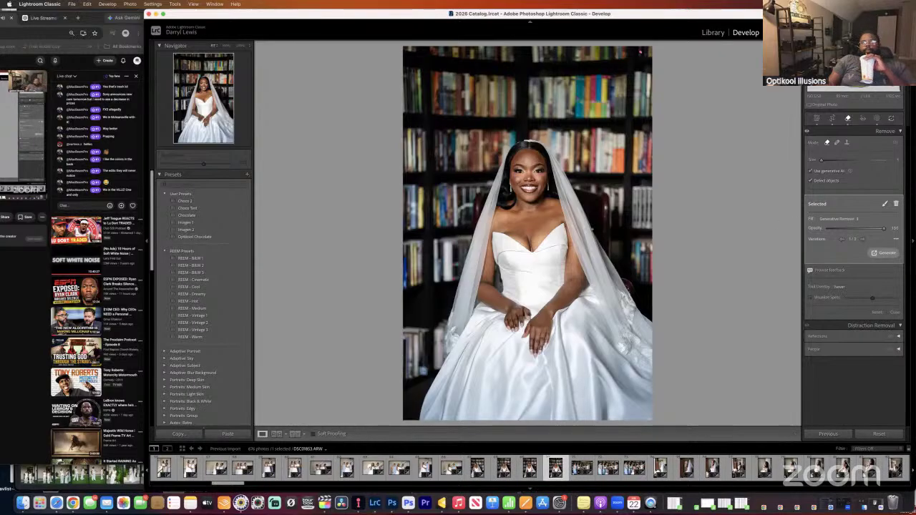
Clean up the small spots along the dress neckline and in the middle of the bride's chest with generative AI removal.
left_click(514, 246)
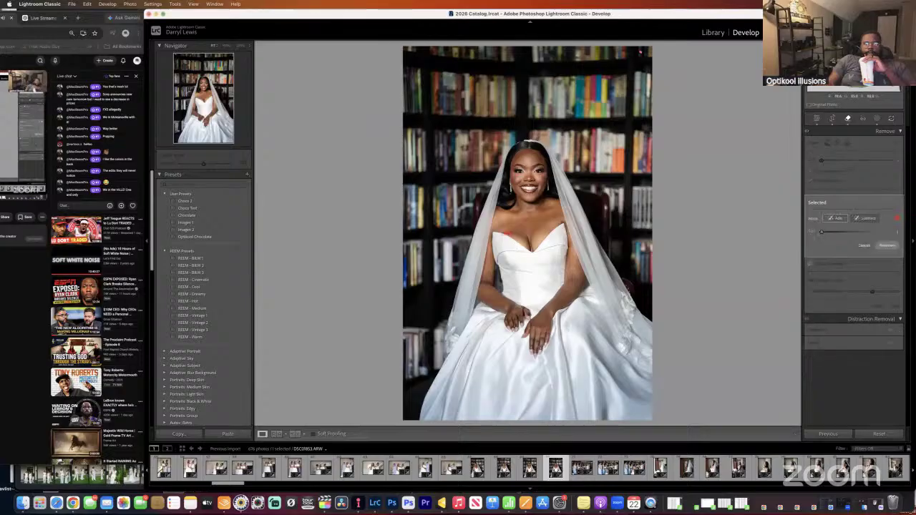
left_click(887, 246)
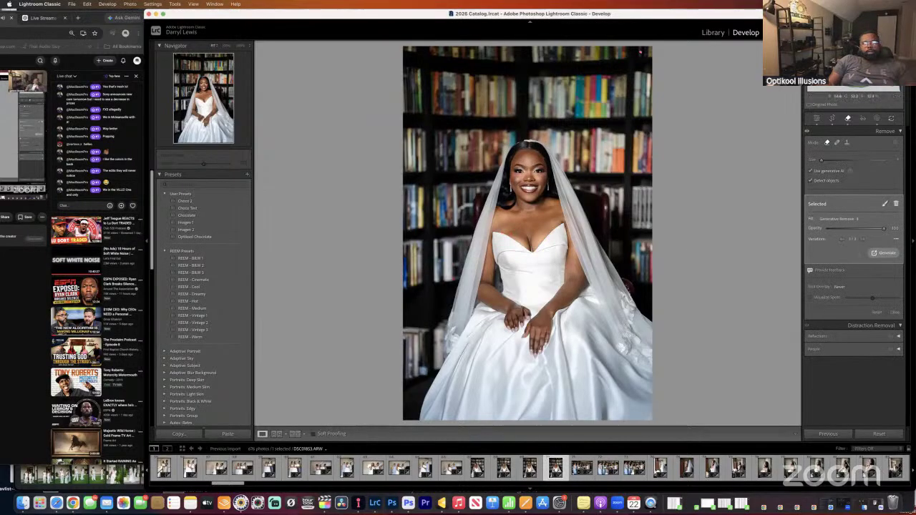
key("super+z")
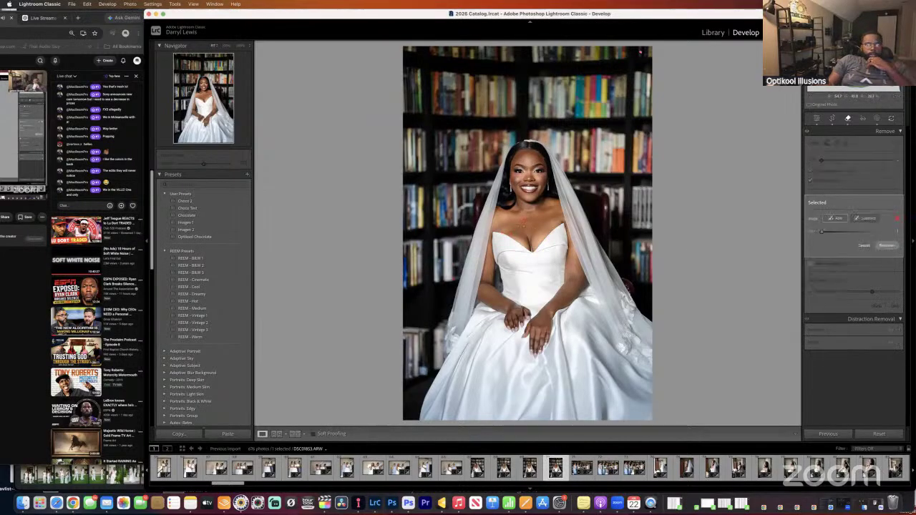
left_click(888, 246)
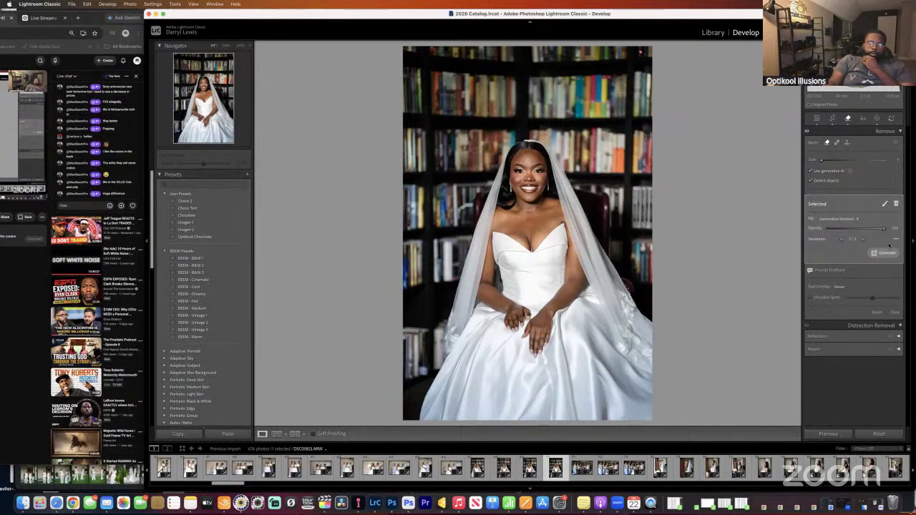
Compare the bride portrait before and after the edits several times.
key("backslash")
key("backslash")
key("backslash")
key("backslash")
key("backslash")
key("backslash")
key("backslash")
key("backslash")
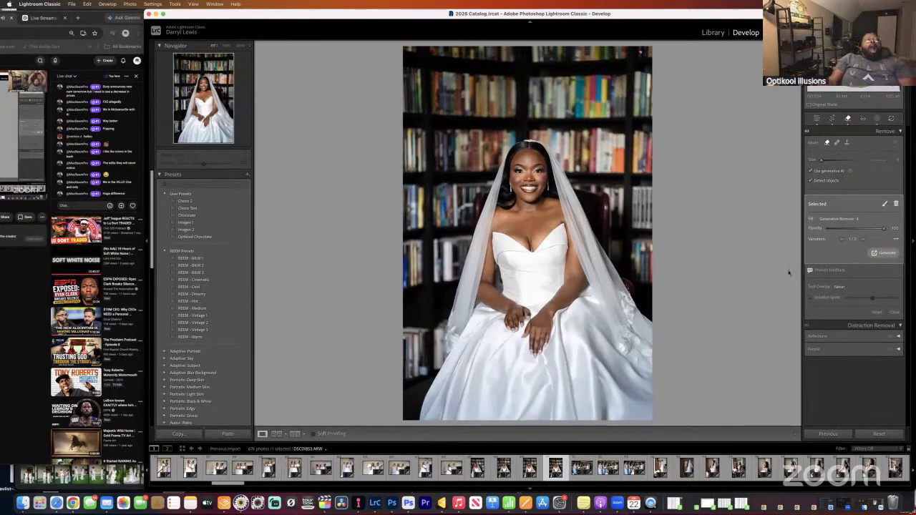
Browse the neighbouring group photos and open DSC01869.ARW, where the bride laughs with her hand on her chest.
left_click(531, 467)
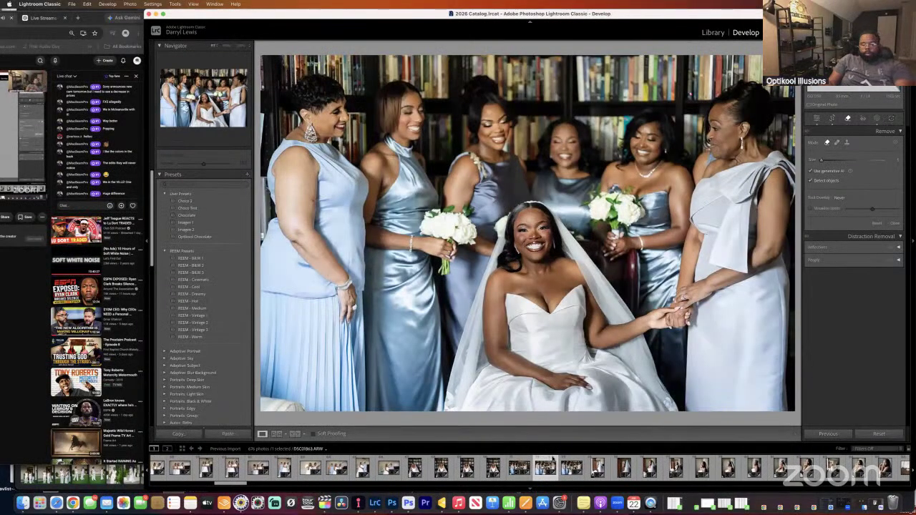
key("Right")
left_click(579, 466)
left_click(558, 467)
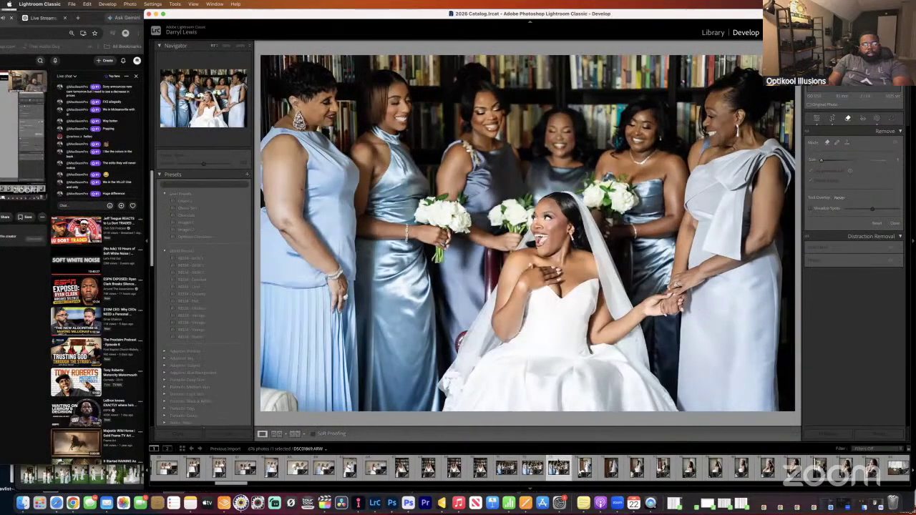
Compare the group photo of the laughing bride and her bridesmaids before and after the edits.
key("backslash")
key("backslash")
key("backslash")
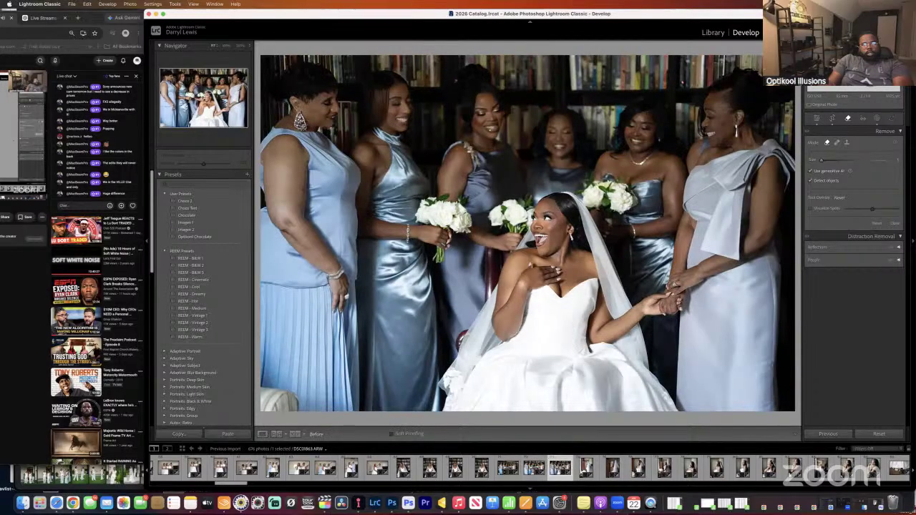
Add a People mask covering the entire bride and lower its exposure so that she is darker.
left_click(877, 119)
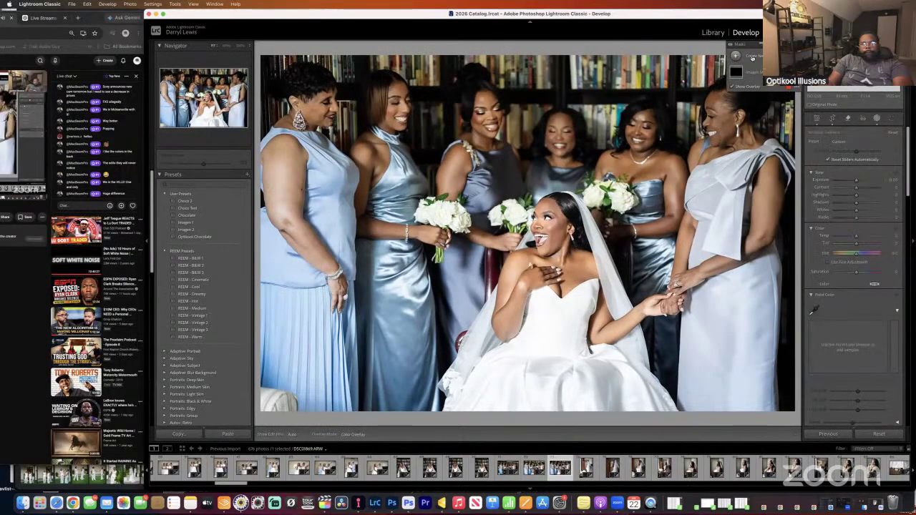
left_click(736, 55)
left_click(771, 100)
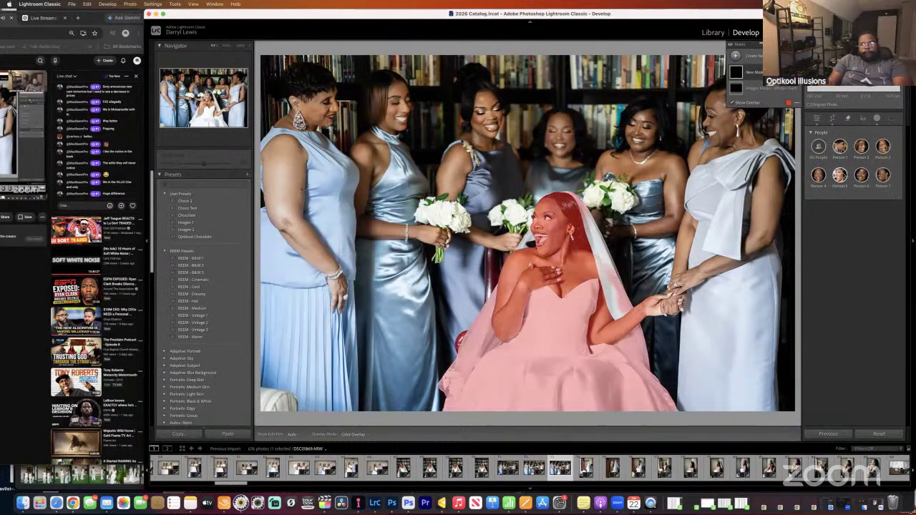
left_click(843, 175)
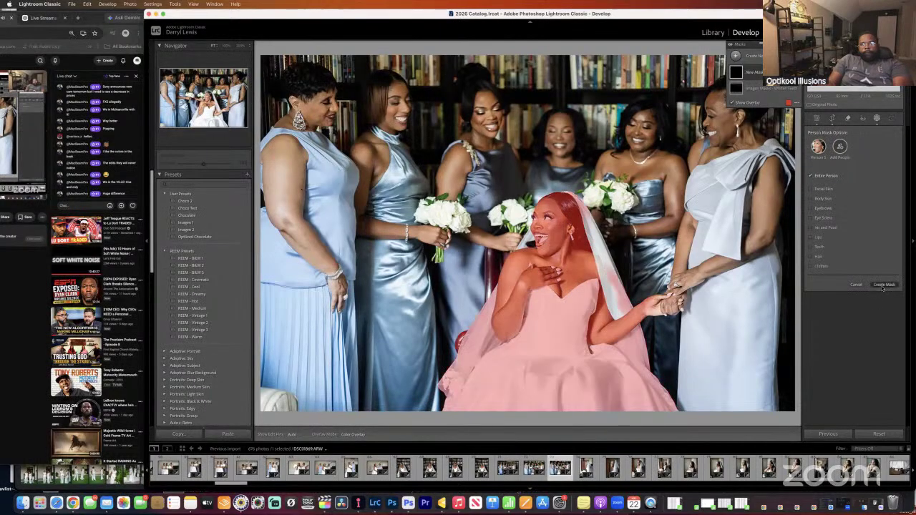
key("Return")
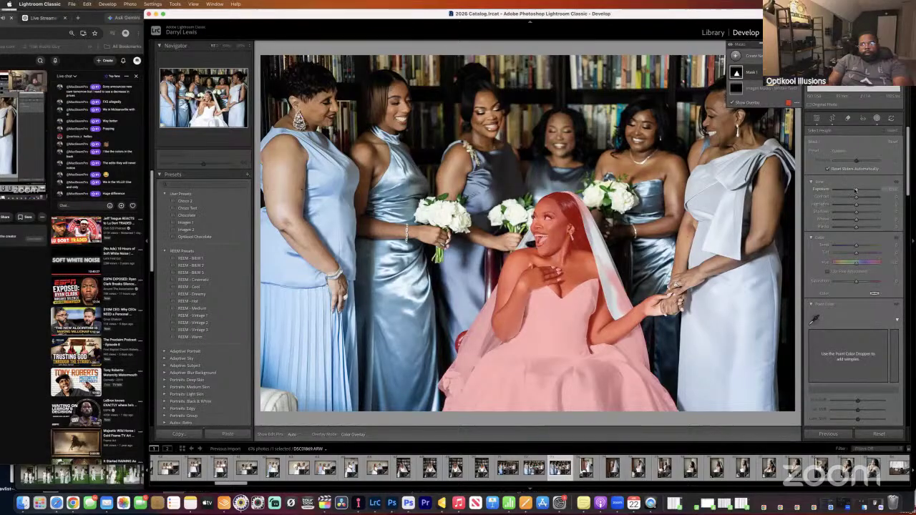
left_click_drag(854, 193, 851, 196)
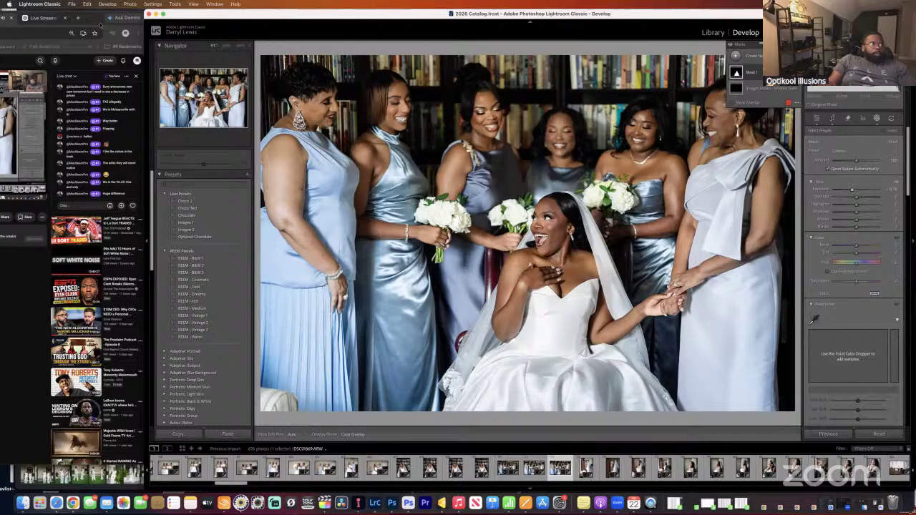
Open A4207407.ARW, showing the bride in profile at the window, and set its overall exposure to -0.85.
left_click_drag(94, 23, 67, 15)
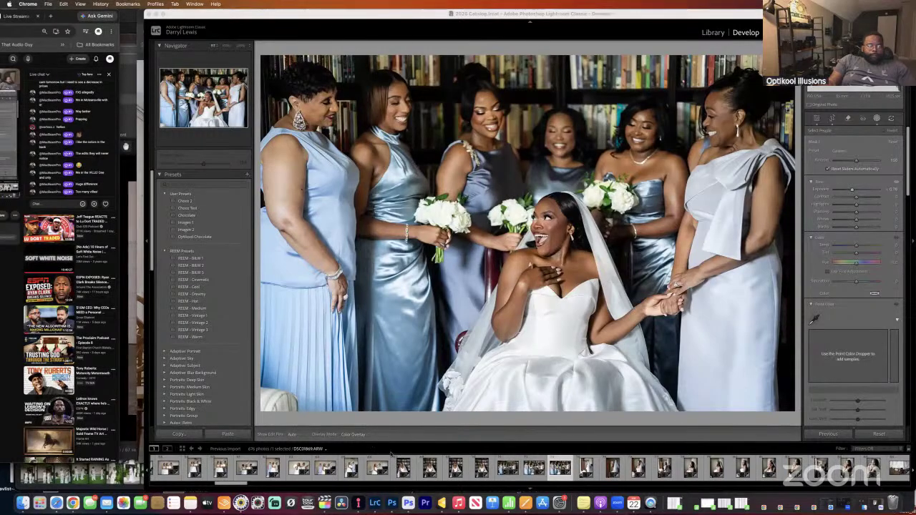
left_click(585, 466)
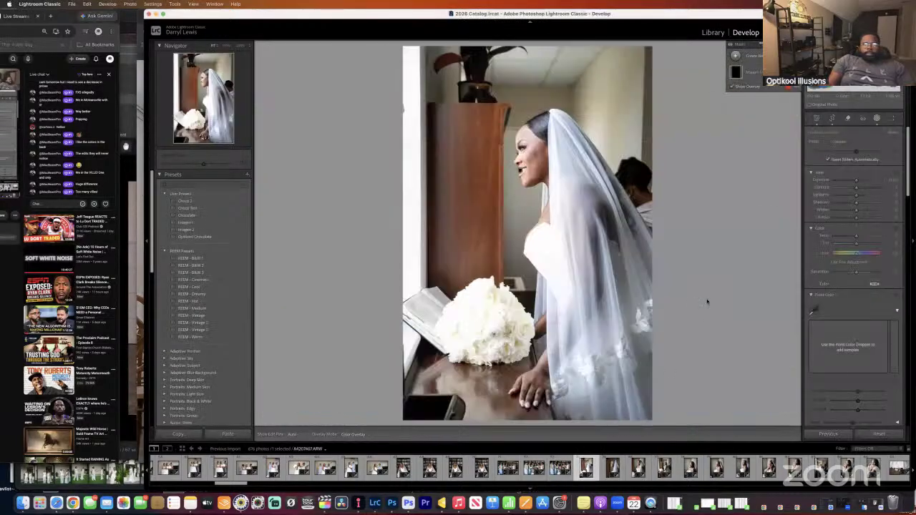
left_click_drag(857, 181, 855, 184)
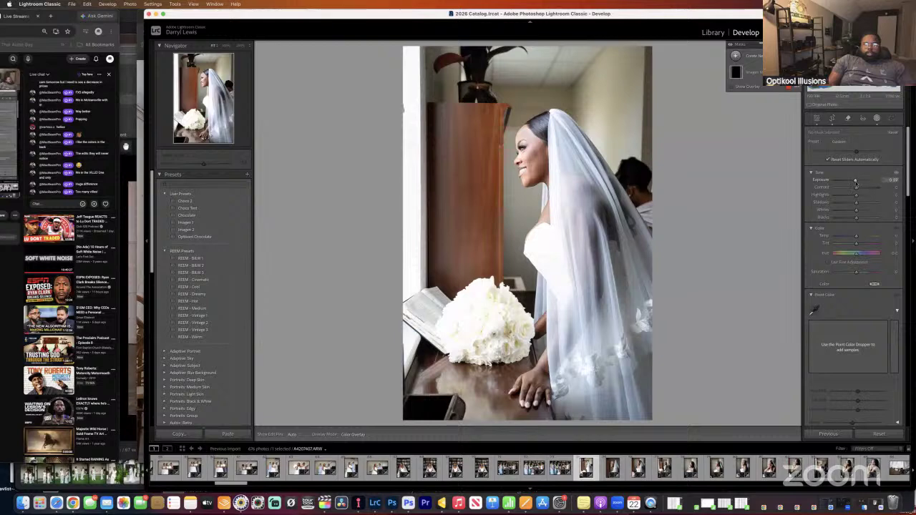
key("Escape")
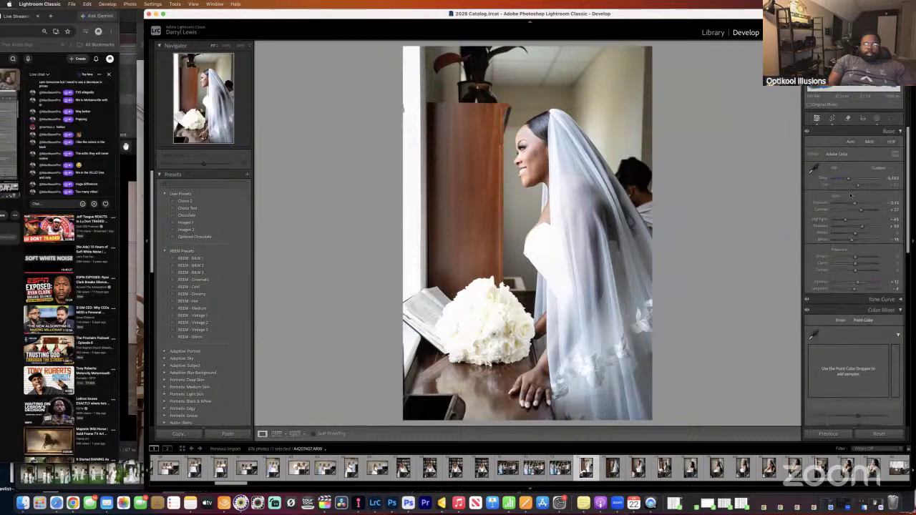
key("backslash")
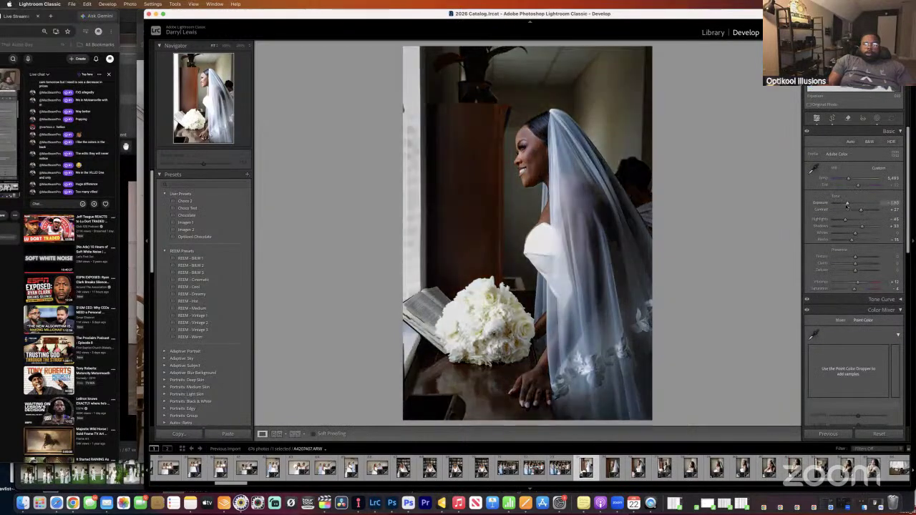
key("backslash")
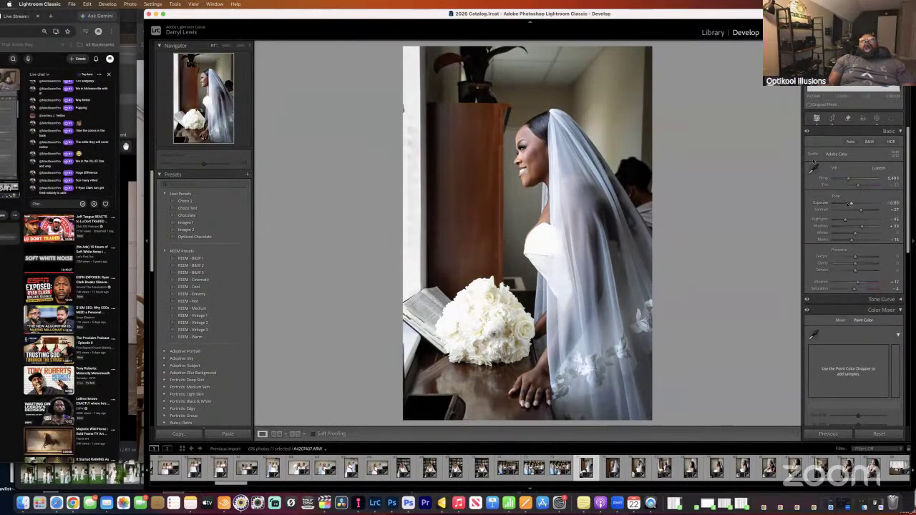
Detect people as distractions, exclude the bride's arm beside the bouquet, and remove the person standing behind the veil.
left_click(849, 118)
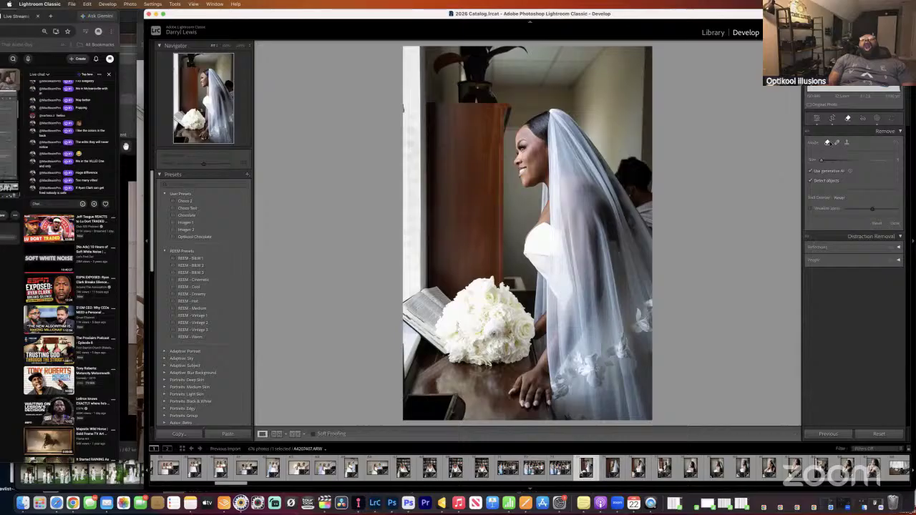
left_click(890, 261)
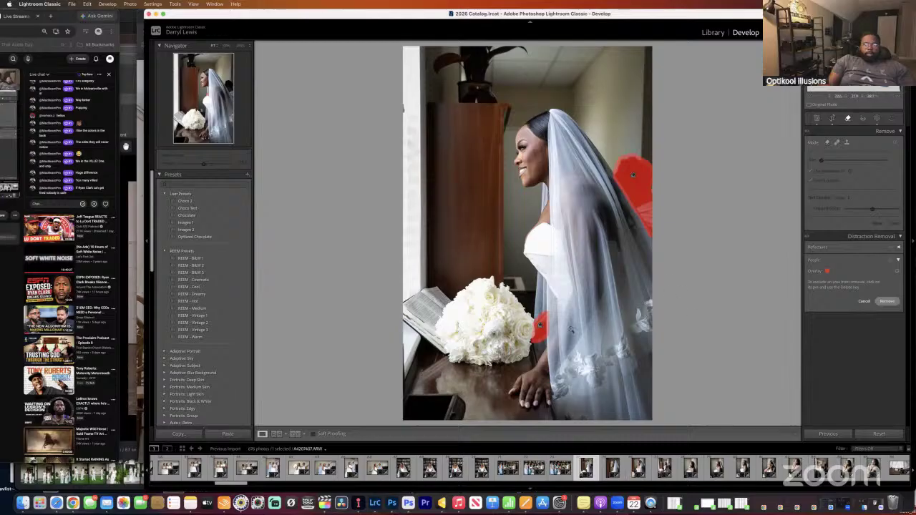
left_click(540, 327)
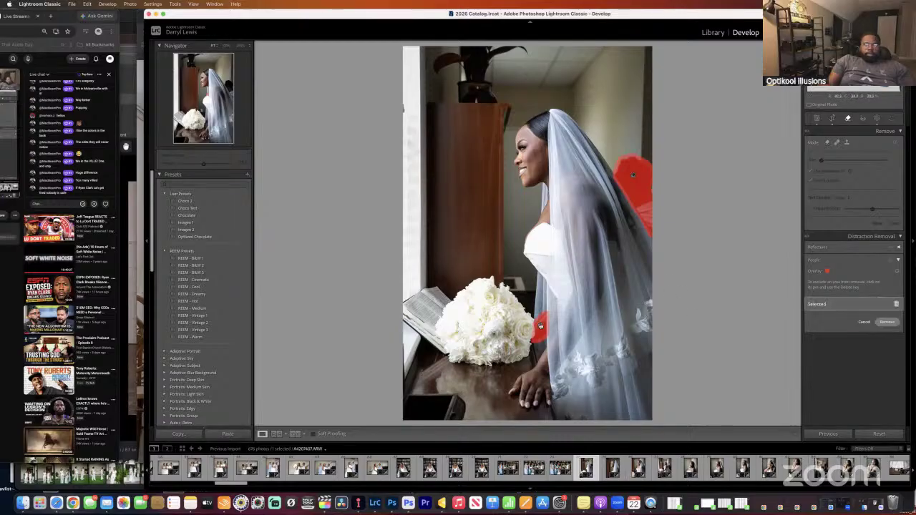
left_click(896, 304)
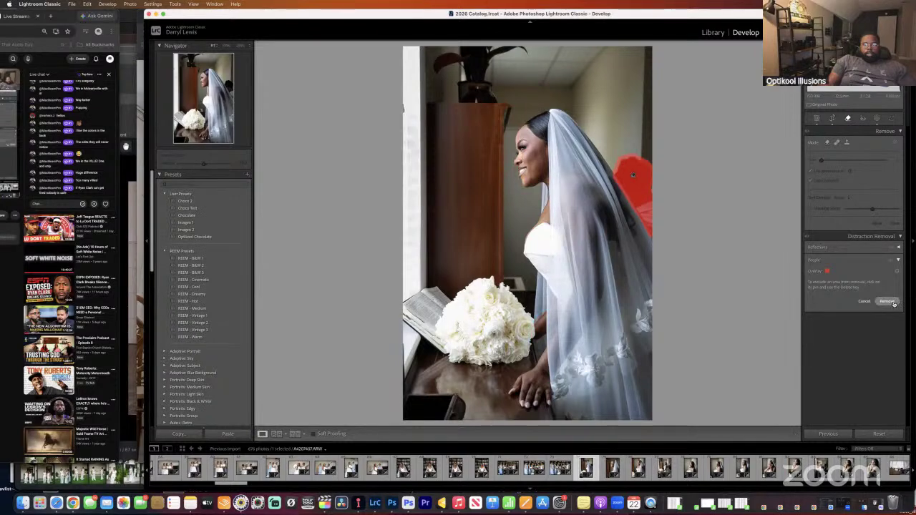
left_click(889, 302)
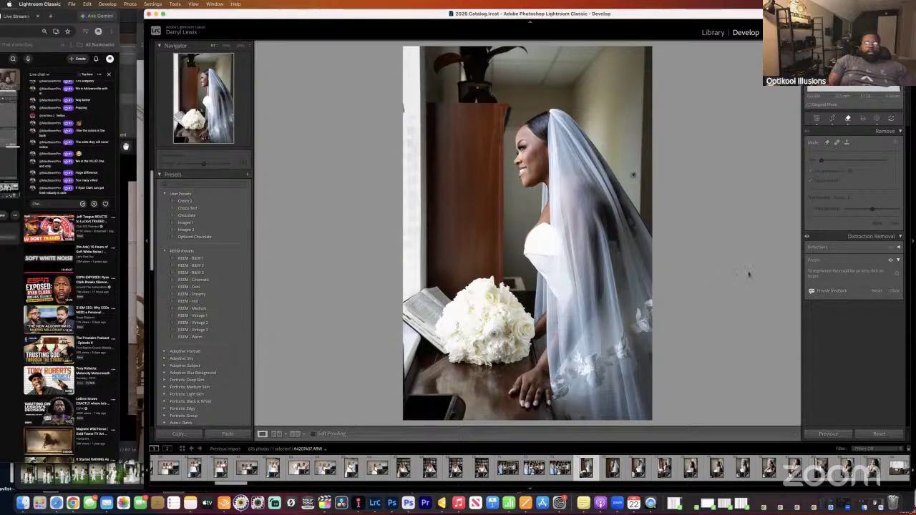
Compare the bride at the window before and after the edits several times.
left_click(817, 119)
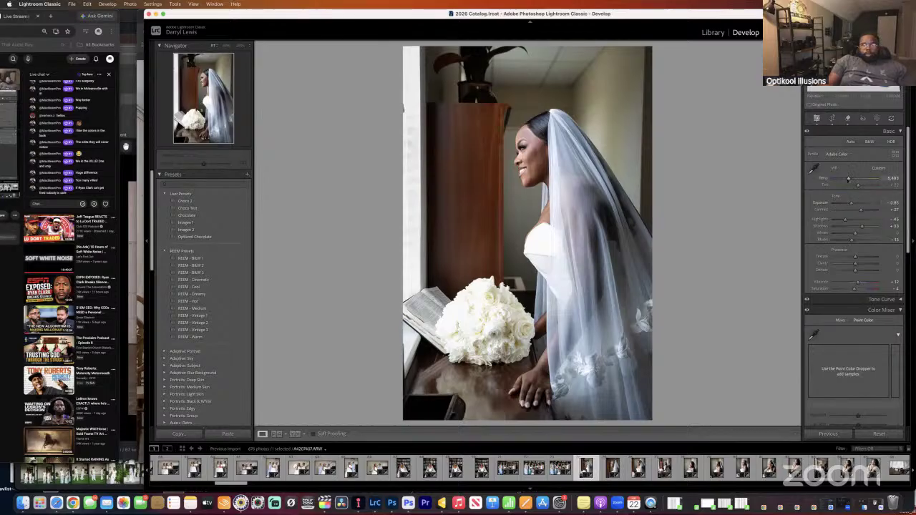
key("backslash")
key("backslash")
key("backslash")
key("backslash")
key("backslash")
key("backslash")
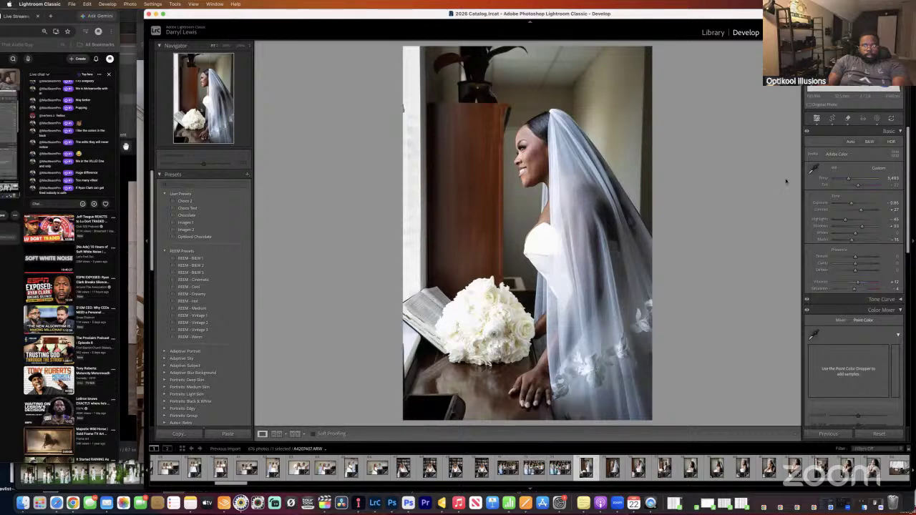
Paint a new Brush mask over the white bouquet and display its overlay.
left_click(877, 118)
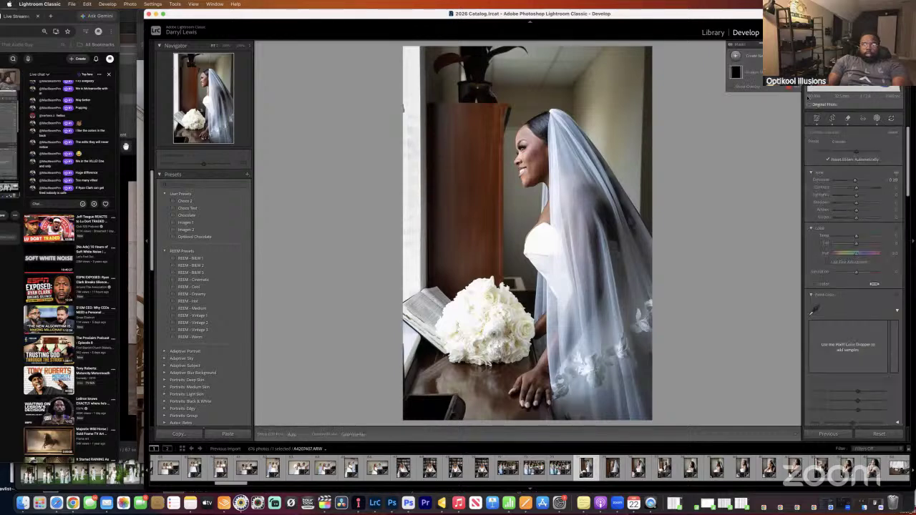
left_click(759, 71)
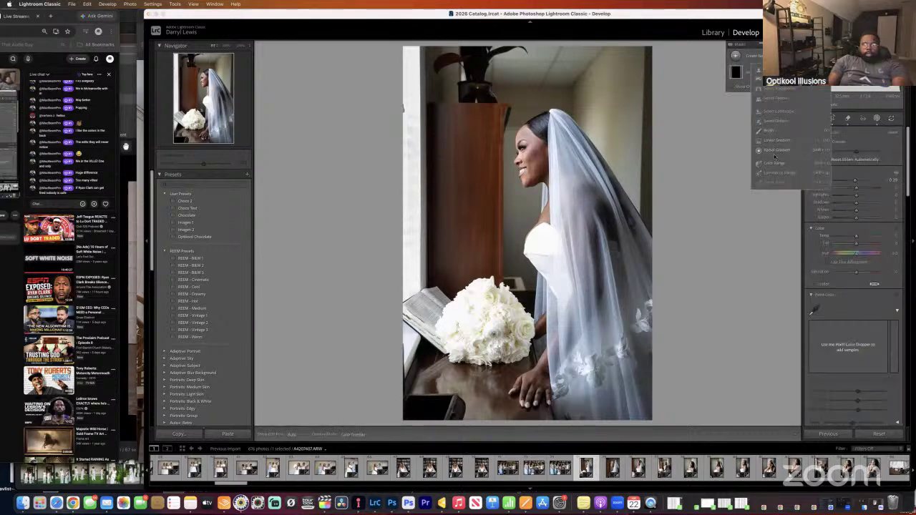
left_click(772, 132)
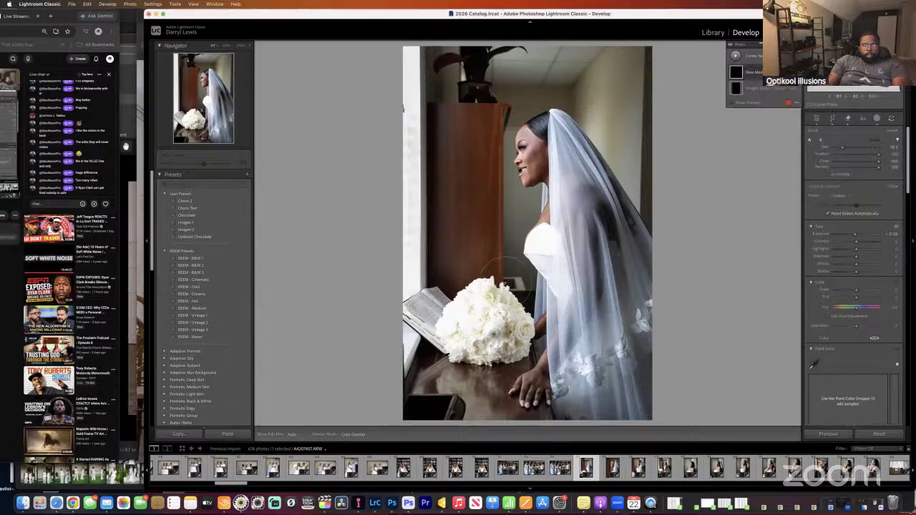
mouse_move(485, 315)
left_mouse_down()
mouse_move(462, 315)
mouse_move(463, 307)
mouse_move(473, 324)
mouse_move(467, 301)
mouse_move(459, 320)
left_mouse_up()
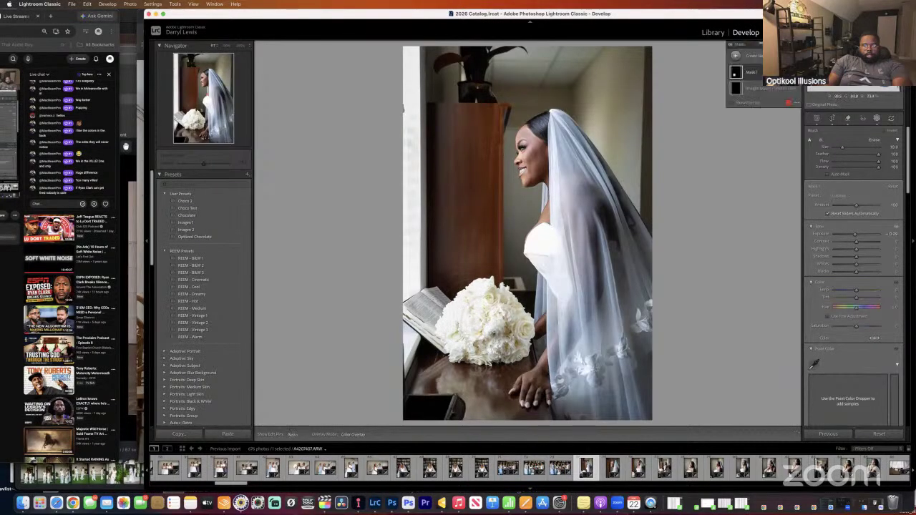
left_click(472, 321)
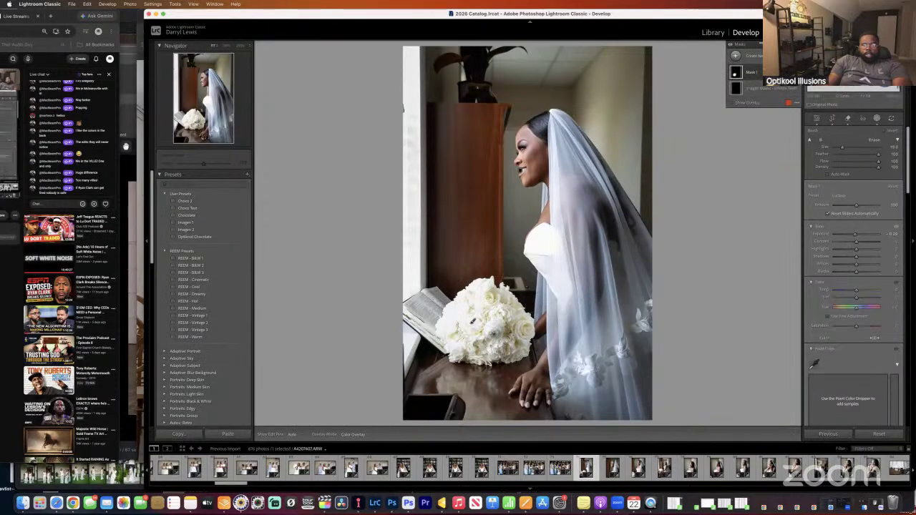
left_click(732, 103)
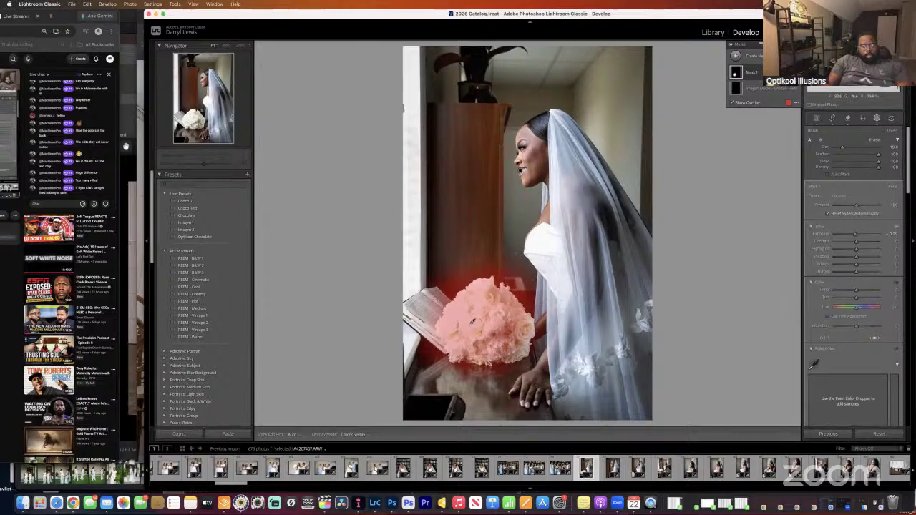
Erase the mask's overspill around the bouquet, on the open book and the wooden cabinet, with a smaller brush.
key("alt")
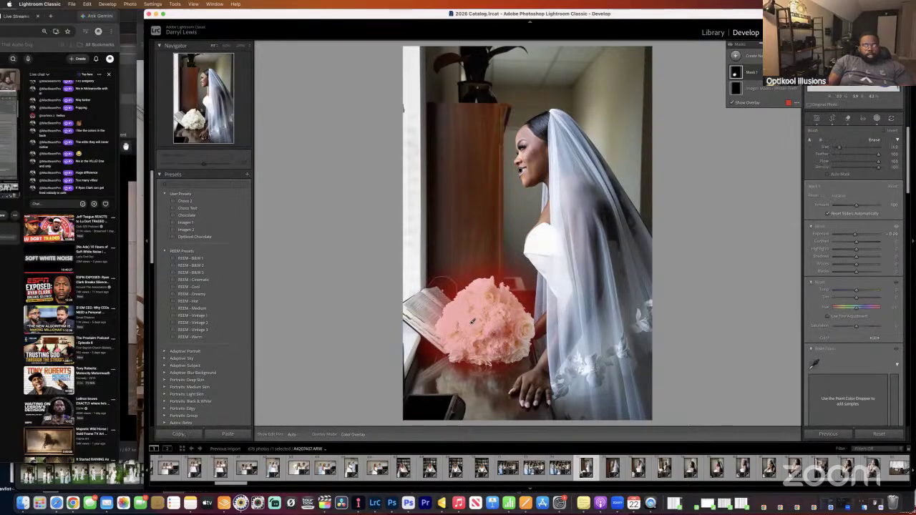
scroll(441, 289, "down", 3)
key("alt")
left_click_drag(471, 322, 448, 283)
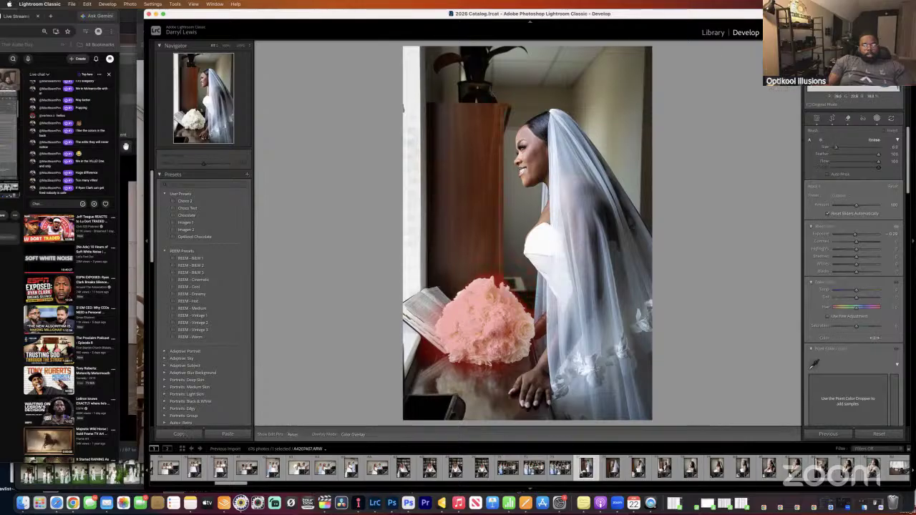
key("alt")
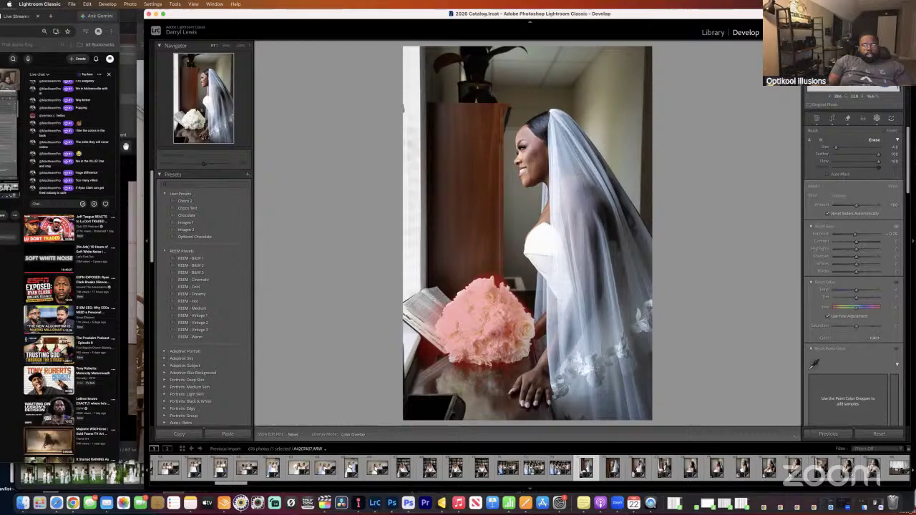
mouse_move(431, 344)
left_mouse_down()
mouse_move(438, 315)
mouse_move(479, 286)
left_mouse_up()
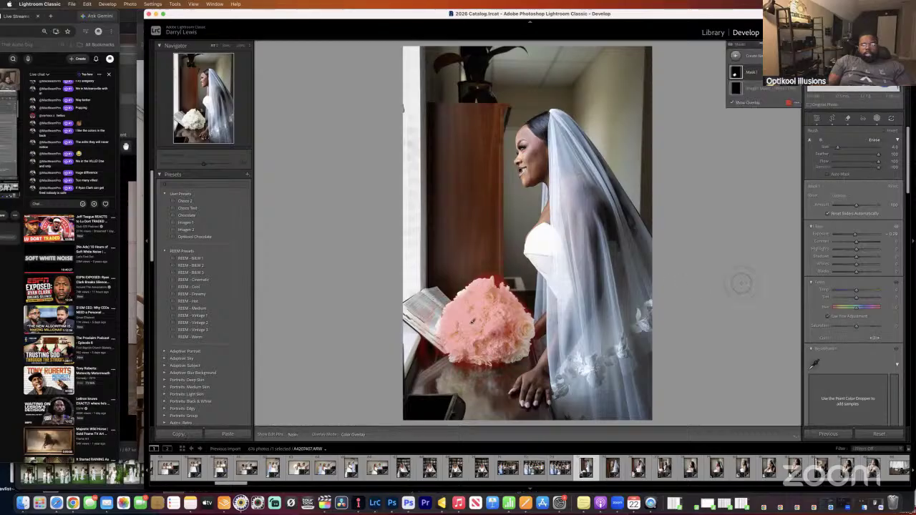
mouse_move(419, 339)
left_mouse_down()
mouse_move(428, 323)
mouse_move(415, 281)
mouse_move(418, 289)
left_mouse_up()
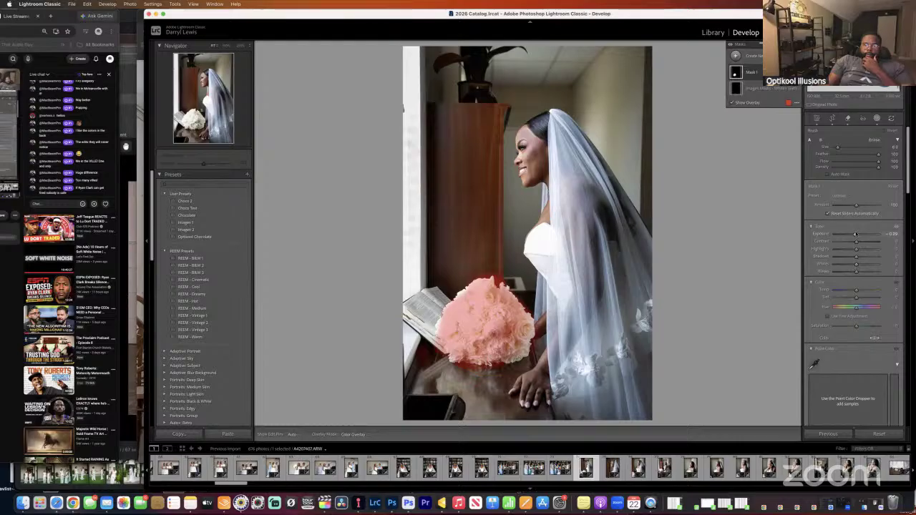
Brighten the bouquet mask slightly, lower its highlights and shadows, and refine its edges around the flowers before leaving masking.
mouse_move(855, 235)
left_mouse_down()
mouse_move(851, 262)
mouse_move(837, 260)
mouse_move(857, 234)
left_mouse_up()
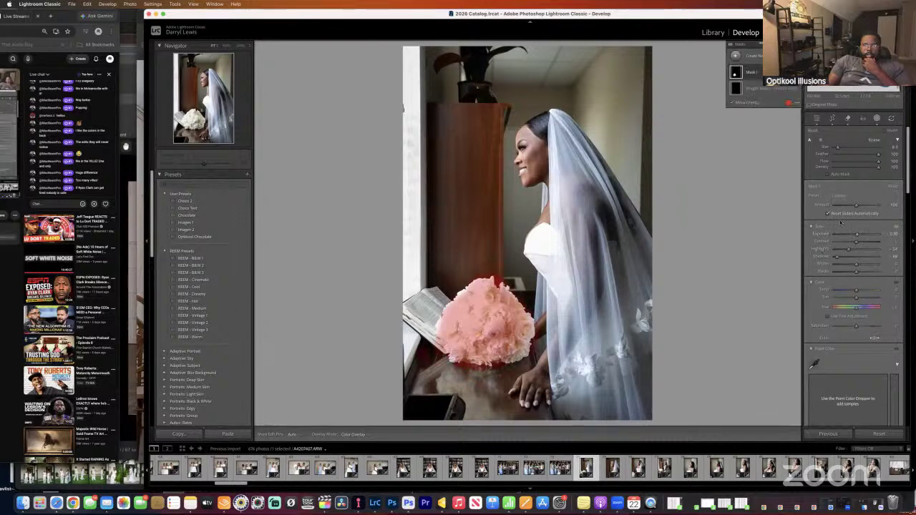
scroll(472, 320, "down", 2)
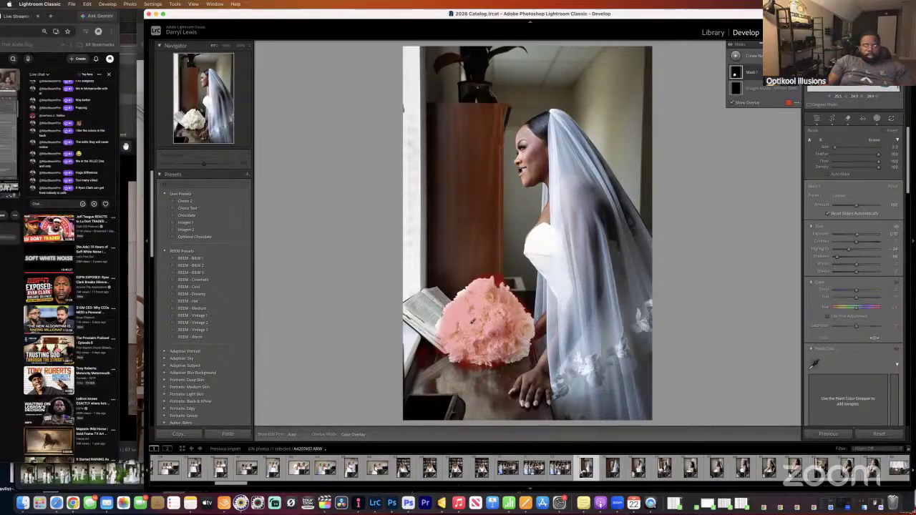
left_click(472, 321)
key("h")
key("alt")
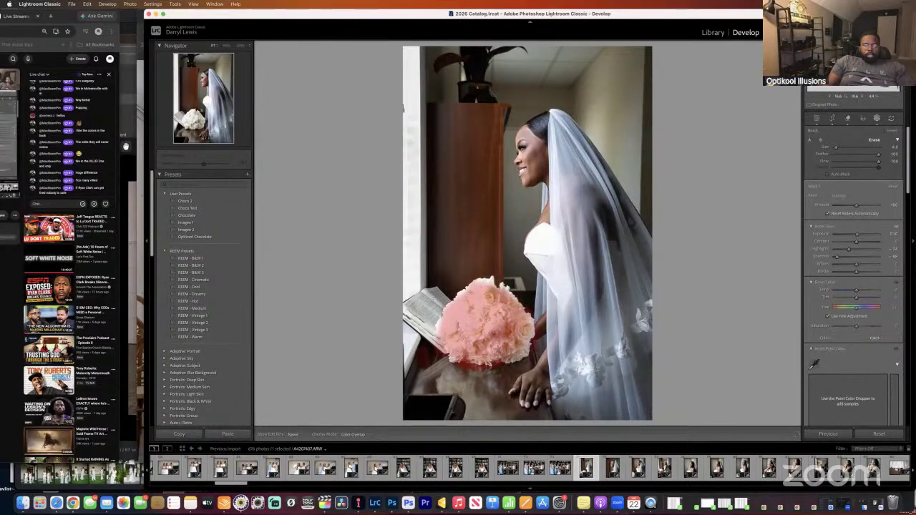
key("h")
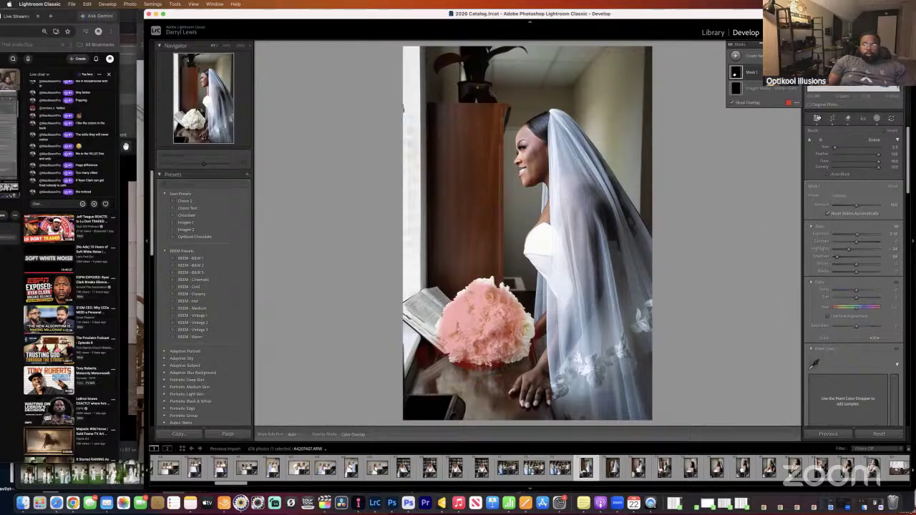
left_click(817, 117)
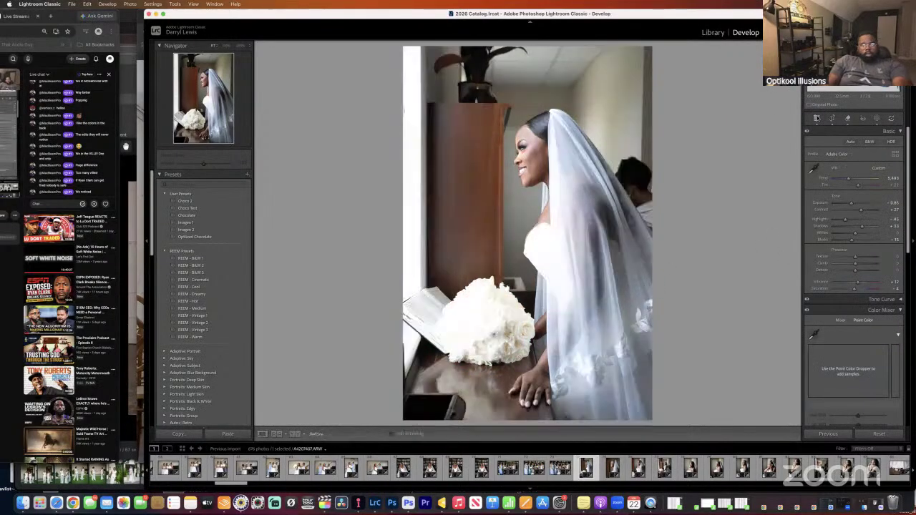